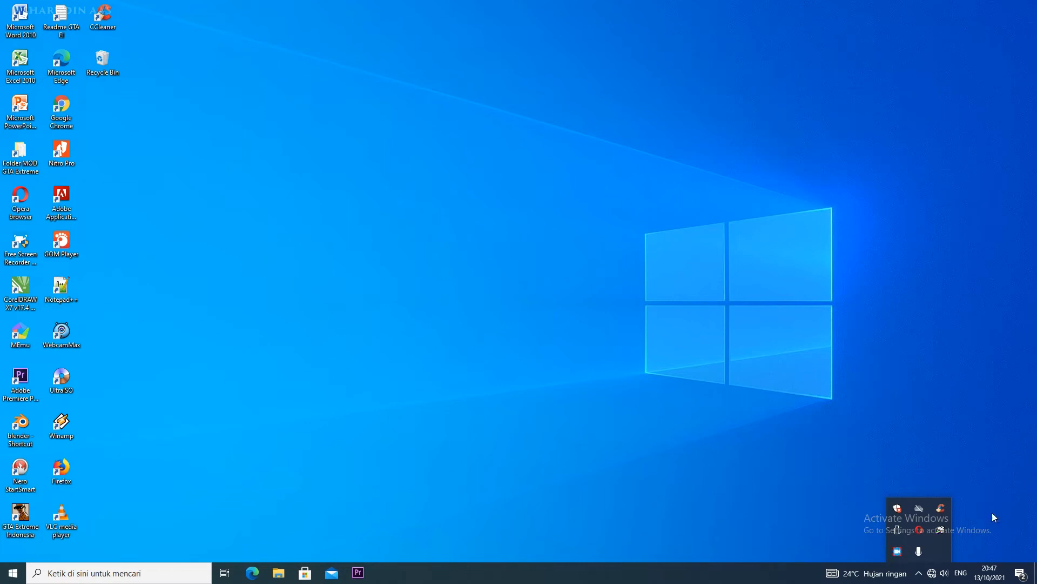
# Step: Set the speaker volume to 81
pyautogui.click(887, 458)
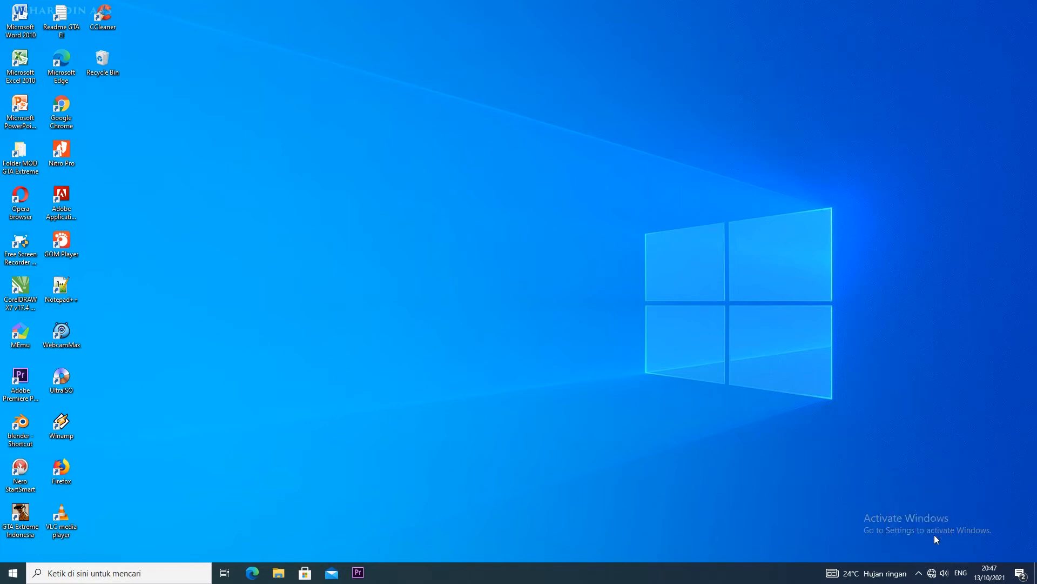
pyautogui.click(945, 570)
pyautogui.moveTo(924, 548); pyautogui.dragTo(977, 555)
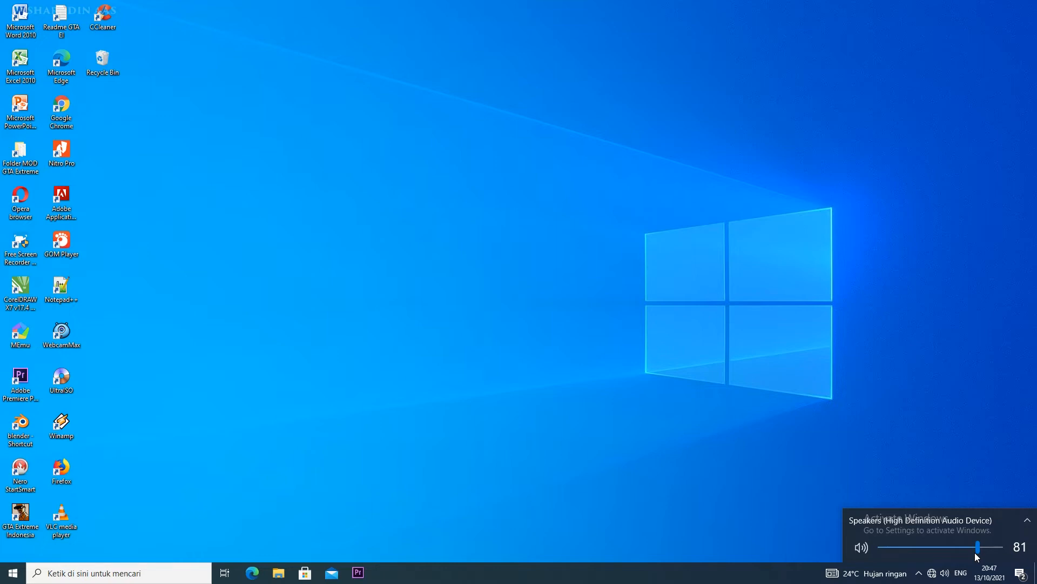
pyautogui.rightClick(352, 210)
pyautogui.click(377, 238)
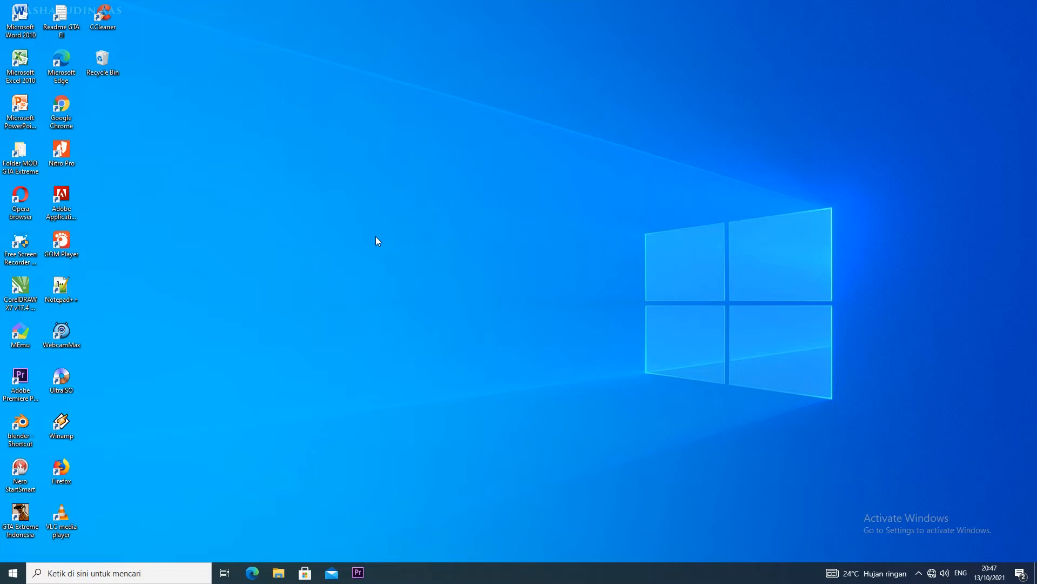
pyautogui.rightClick(374, 181)
pyautogui.rightClick(392, 210)
pyautogui.click(421, 240)
# Step: Open Microsoft Excel 2010 from the desktop and dismiss the Office activation wizard
pyautogui.doubleClick(22, 75)
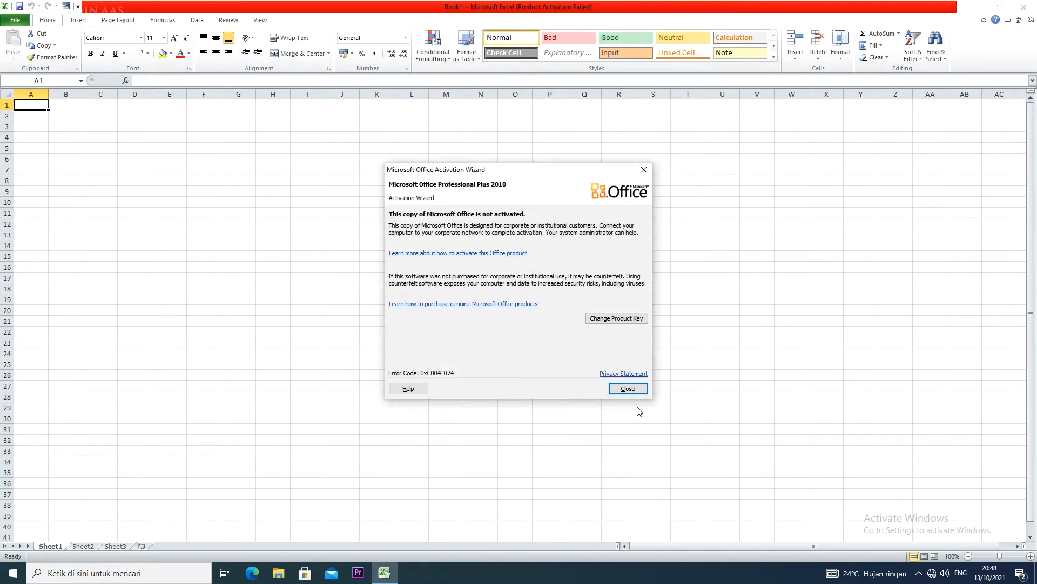
pyautogui.click(628, 388)
pyautogui.scroll(10, 408, 340)
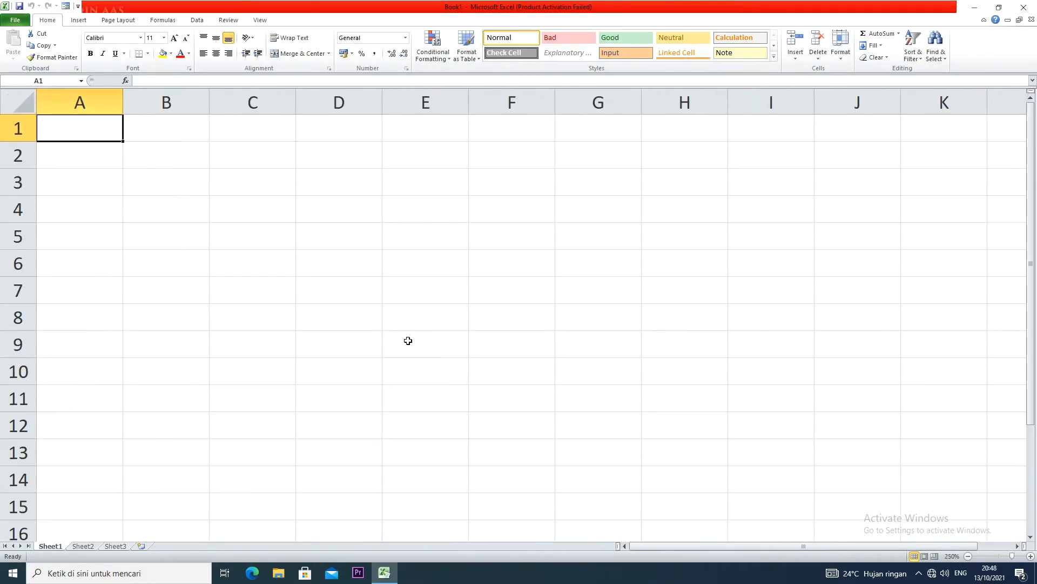
pyautogui.scroll(3, 408, 340)
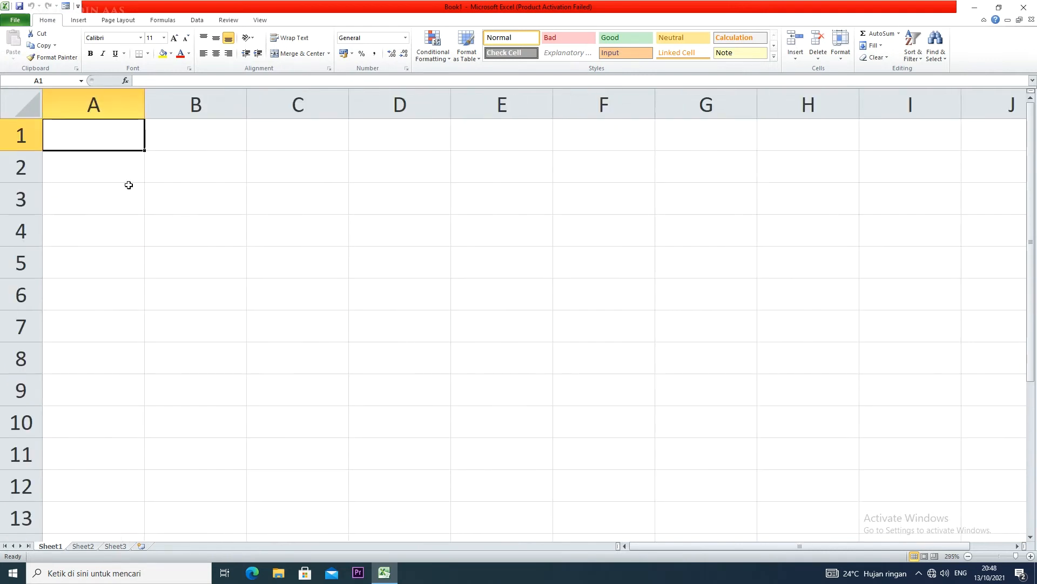
# Step: Narrow column A to fit a short number and widen columns B, C and D for the table
pyautogui.moveTo(144, 105); pyautogui.dragTo(81, 105)
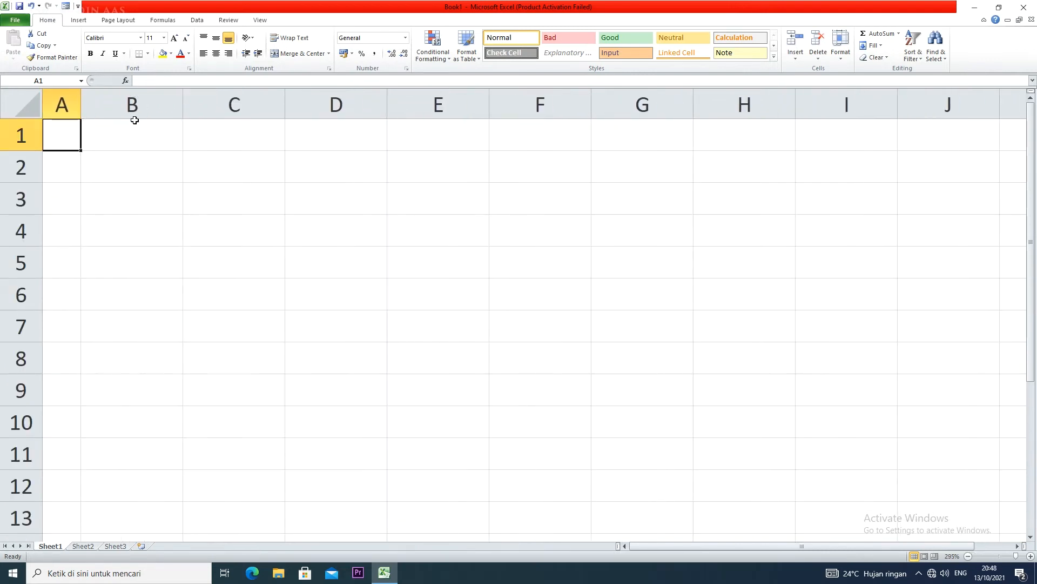
pyautogui.moveTo(183, 100); pyautogui.dragTo(235, 105)
pyautogui.moveTo(337, 105); pyautogui.dragTo(441, 104)
pyautogui.moveTo(543, 106); pyautogui.dragTo(645, 109)
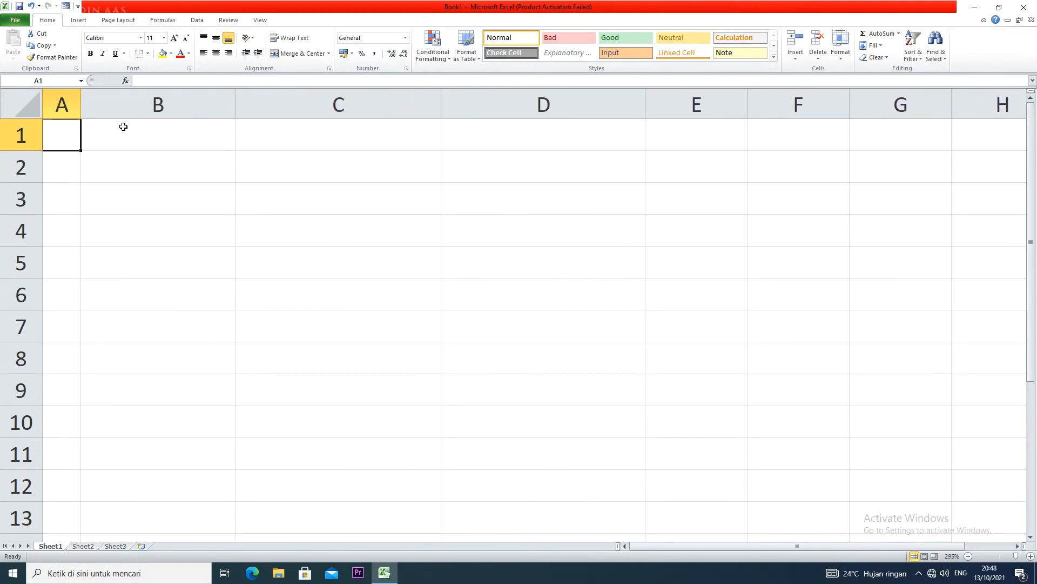
# Step: Enter the headers No in A1 and Nama in B1
pyautogui.write('no')
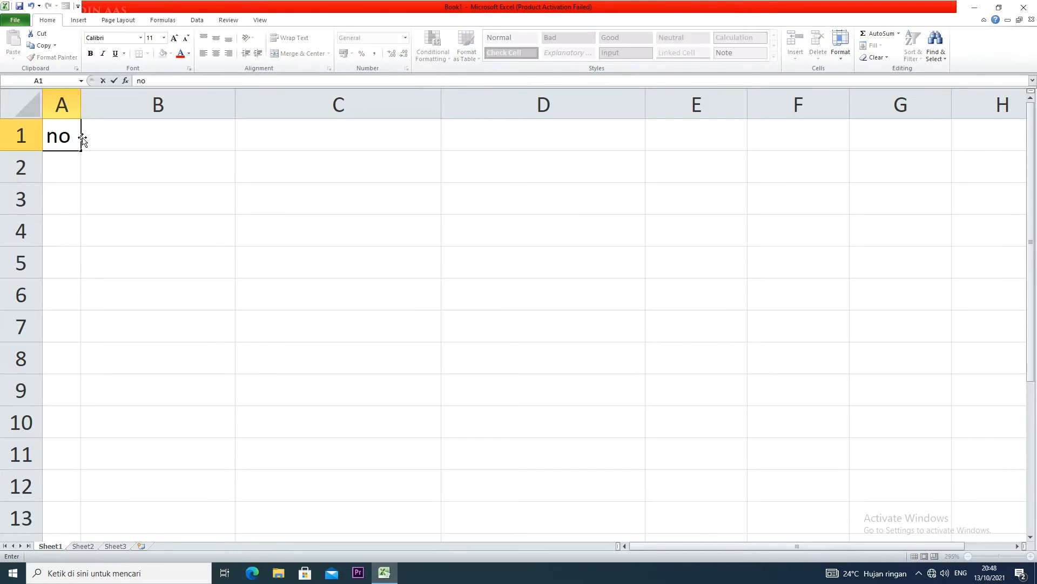
pyautogui.press('BackSpace')
pyautogui.press('BackSpace')
pyautogui.write('No')
pyautogui.press('Tab')
pyautogui.write('Nama')
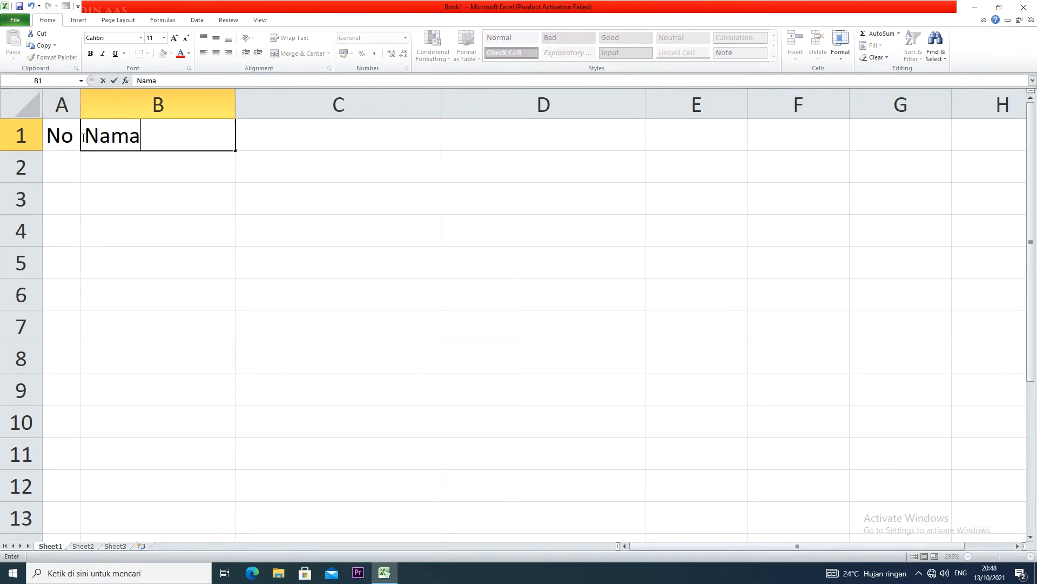
pyautogui.press('Tab')
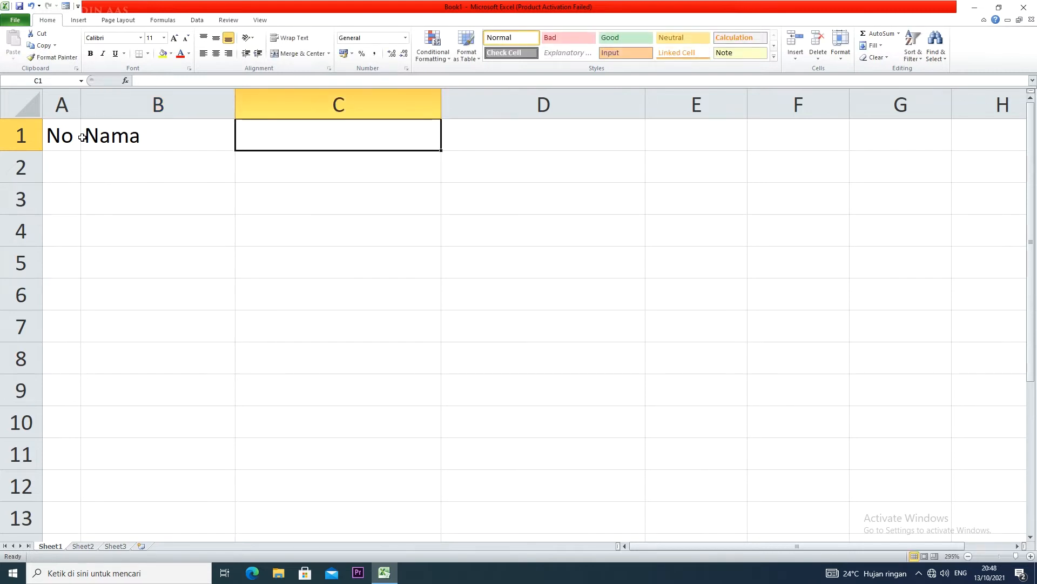
# Step: Enter the headers Nilai 1, Nilai 2 and Rata-rata in C1:E1, and center the header cells A1:E1
pyautogui.write('Nilai')
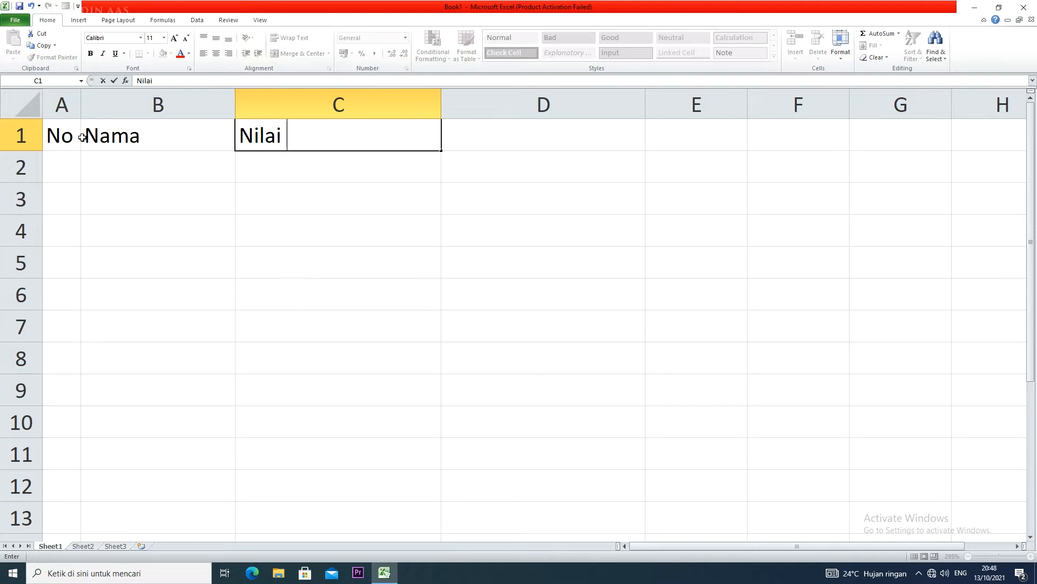
pyautogui.write(' 1')
pyautogui.press('Tab')
pyautogui.write('Nilai')
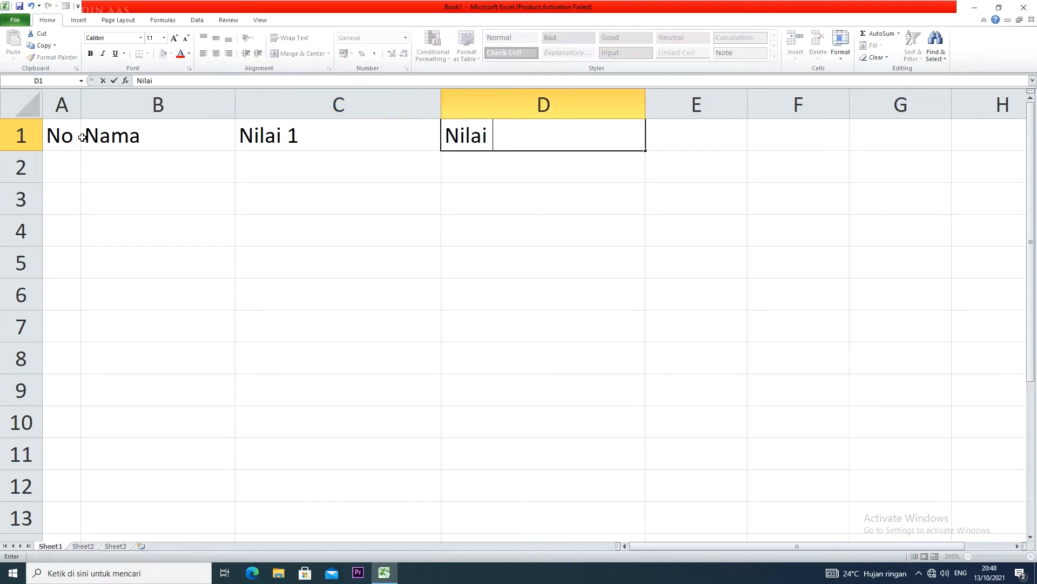
pyautogui.write(' 2')
pyautogui.press('Tab')
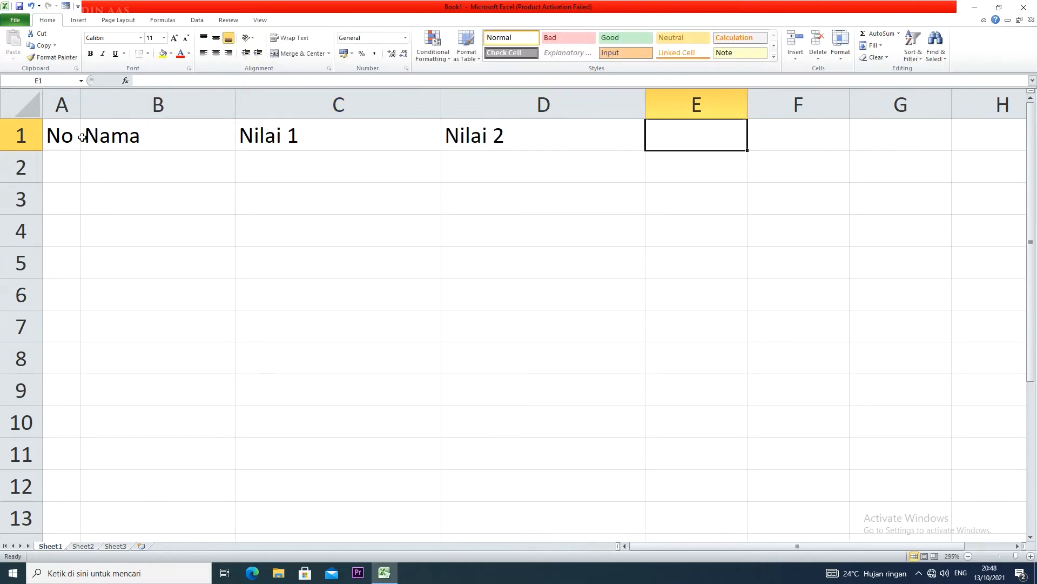
pyautogui.write('Rata-rata')
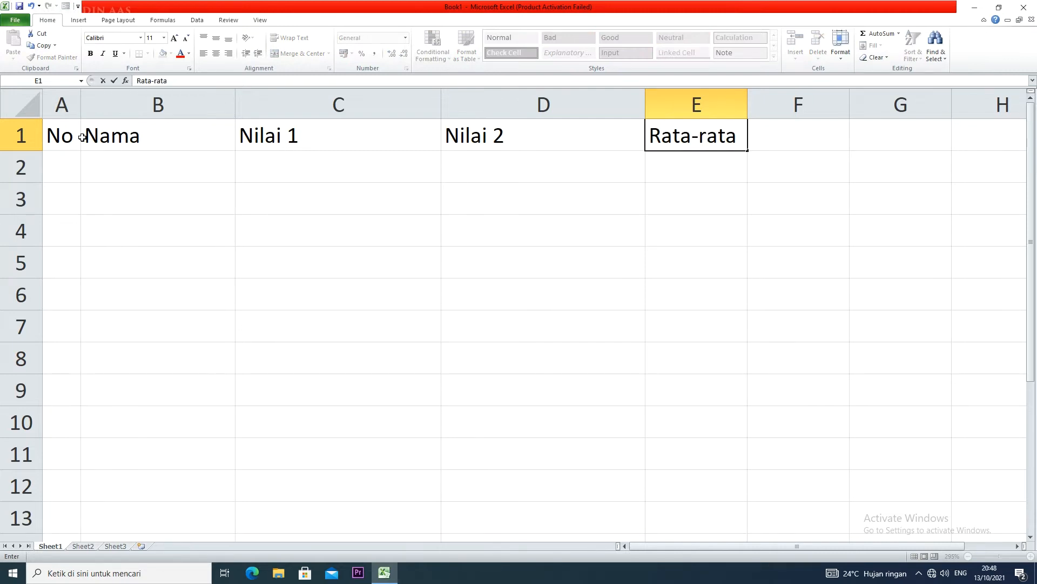
pyautogui.moveTo(64, 139); pyautogui.dragTo(675, 136)
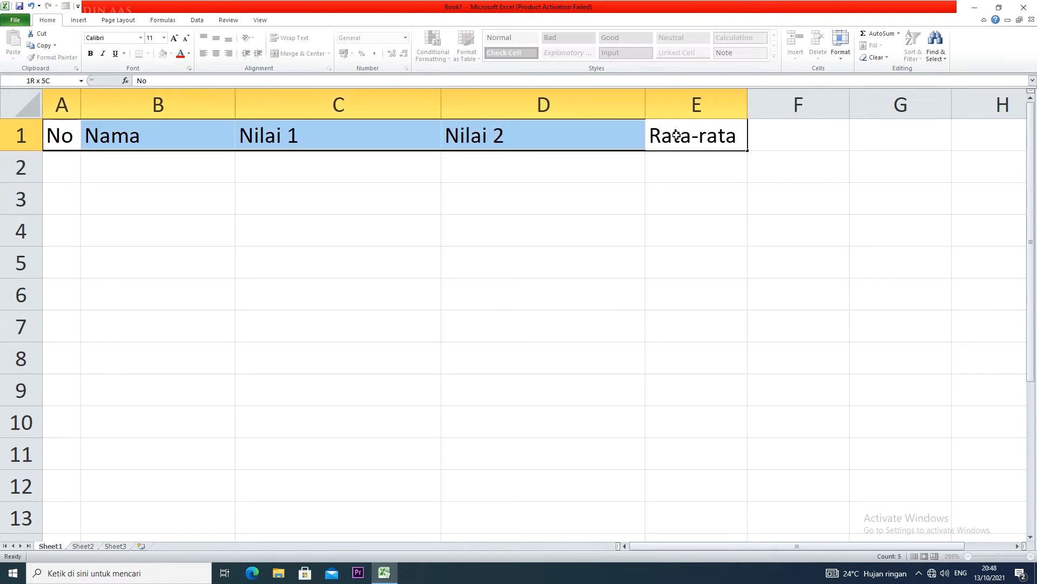
pyautogui.click(215, 53)
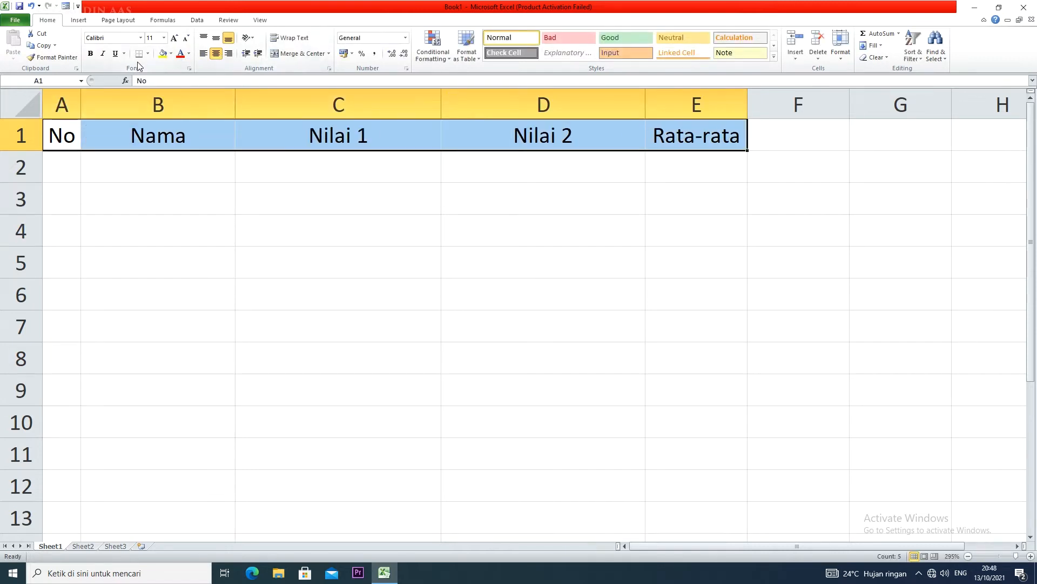
# Step: Apply all borders to the range A1:E9 and fill the header cells A1:D1 with yellow
pyautogui.moveTo(60, 133); pyautogui.dragTo(683, 387)
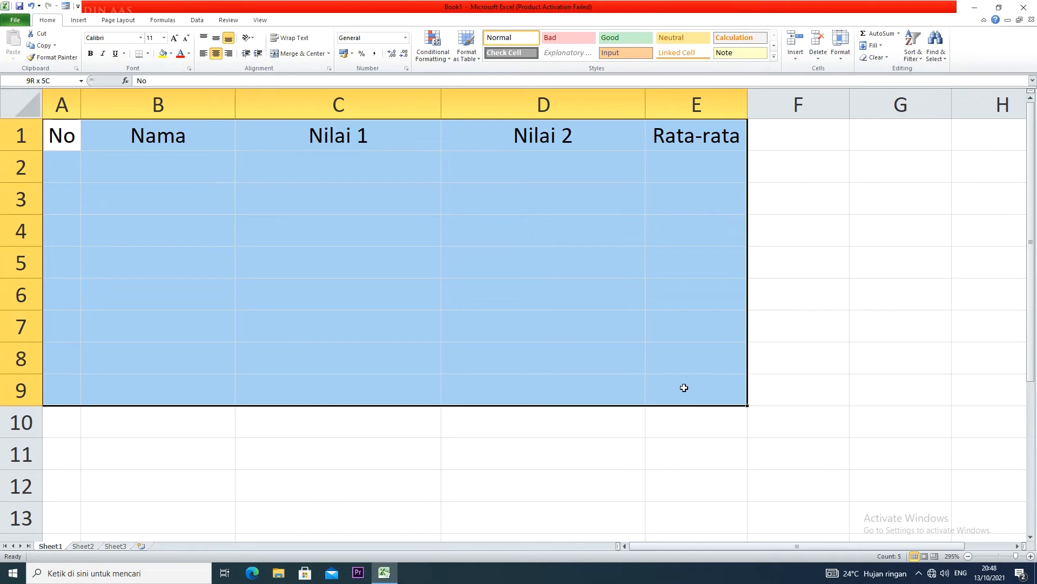
pyautogui.click(147, 54)
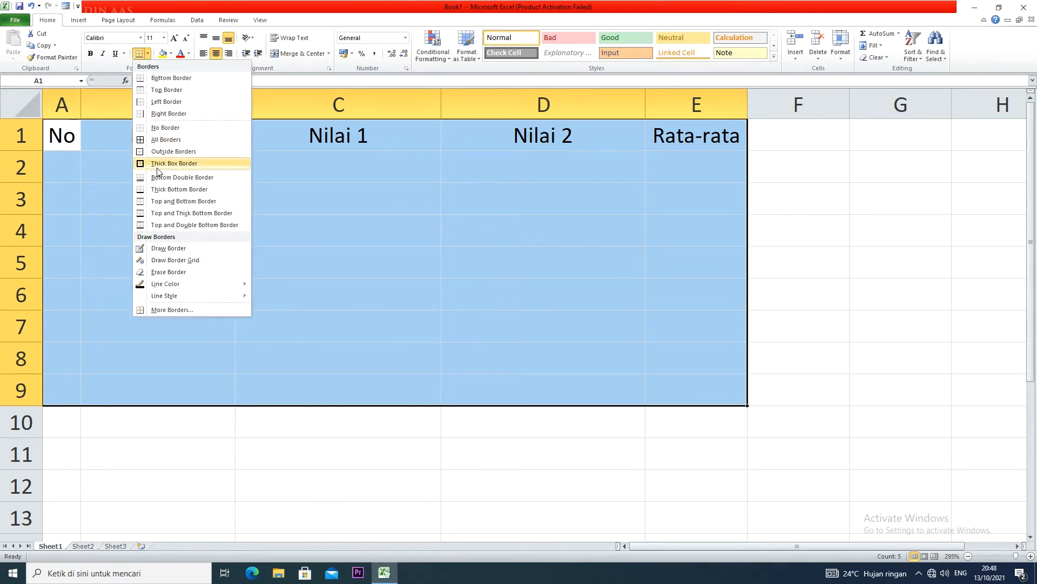
pyautogui.click(157, 139)
pyautogui.click(221, 191)
pyautogui.moveTo(74, 134); pyautogui.dragTo(637, 136)
pyautogui.click(162, 53)
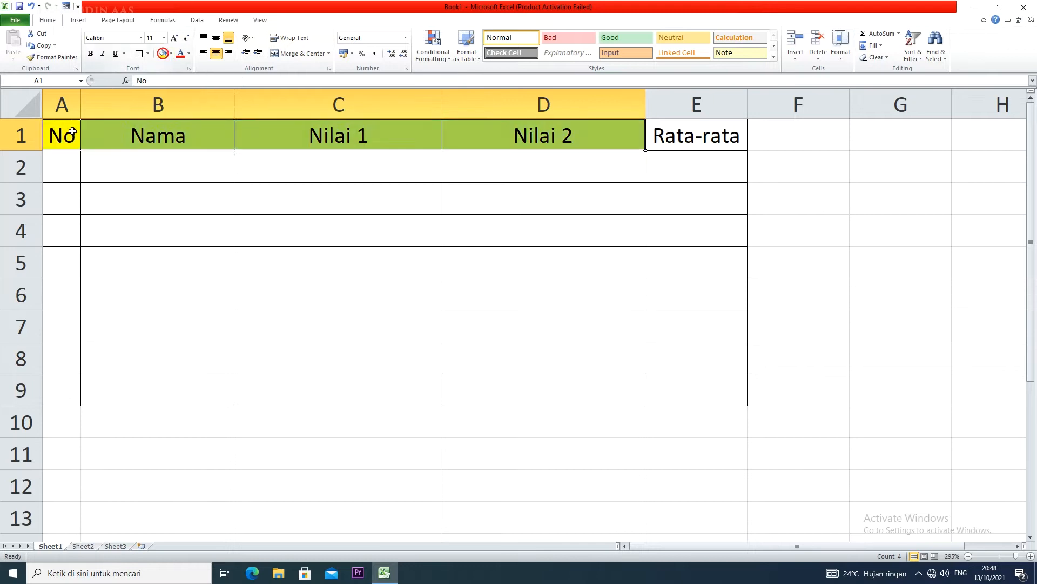
# Step: Number the rows from 1 to 8 in A2:A9 by extending the series 1, 2
pyautogui.click(58, 176)
pyautogui.write('1')
pyautogui.press('Return')
pyautogui.write('2')
pyautogui.moveTo(69, 166); pyautogui.dragTo(84, 389)
# Step: Enter the letters a to h as names in B2:B9 and center them
pyautogui.click(152, 167)
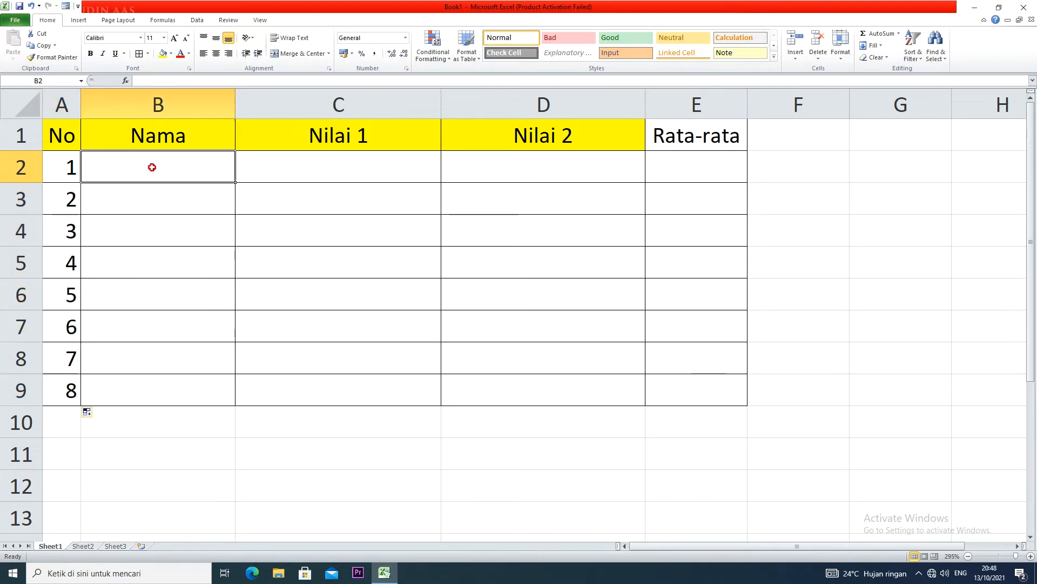
pyautogui.write('a')
pyautogui.press('Return')
pyautogui.write('b')
pyautogui.press('Return')
pyautogui.write('c')
pyautogui.press('Return')
pyautogui.write('d')
pyautogui.press('Return')
pyautogui.write('e')
pyautogui.press('Return')
pyautogui.write('f')
pyautogui.press('Return')
pyautogui.write('g')
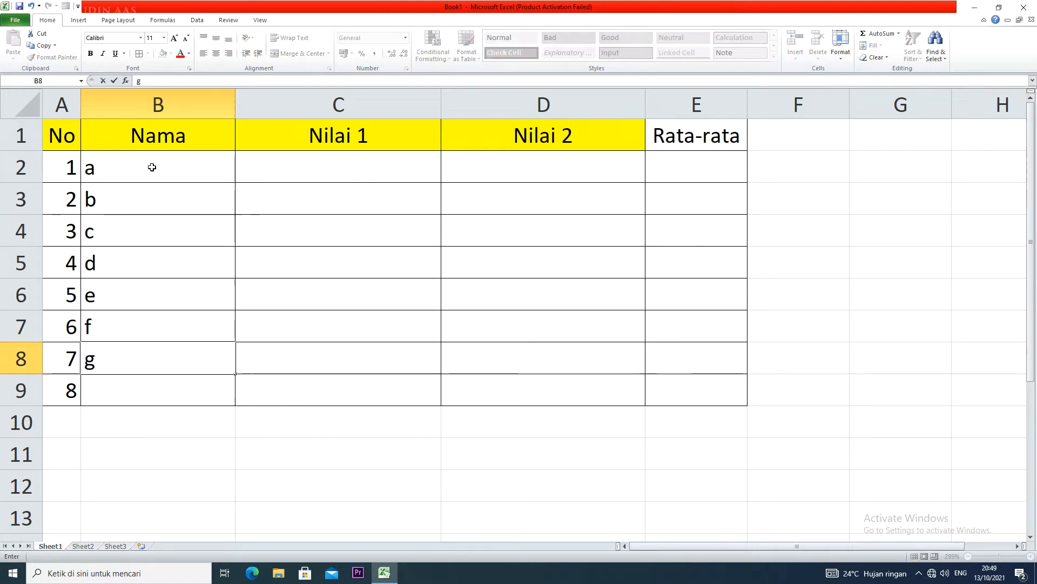
pyautogui.press('Return')
pyautogui.write('h')
pyautogui.moveTo(151, 167); pyautogui.dragTo(178, 390)
pyautogui.click(216, 54)
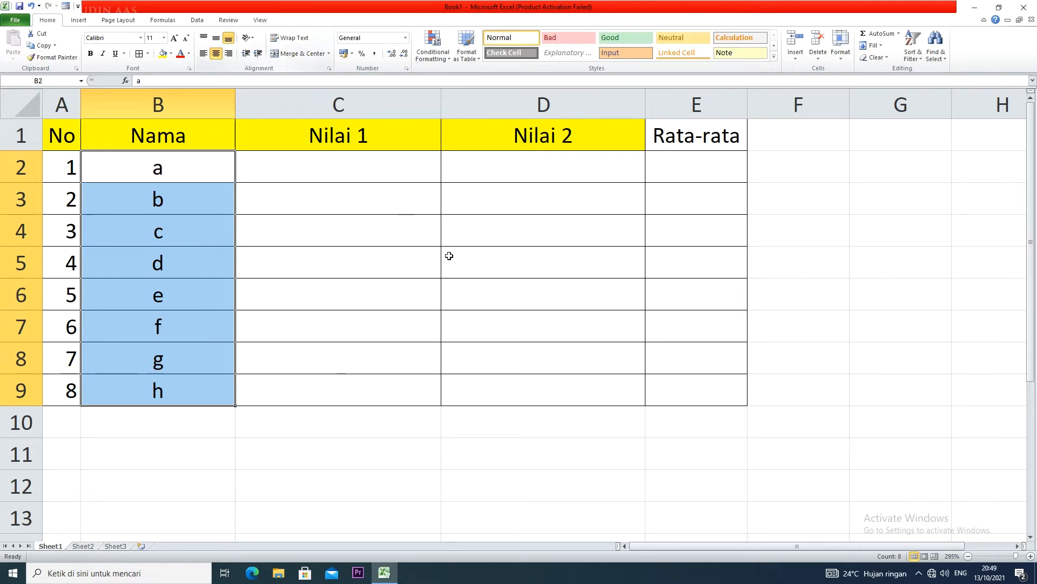
# Step: Enter the scores for row a: 76 under Nilai 1 in C2 and 77 under Nilai 2 in D2
pyautogui.click(303, 168)
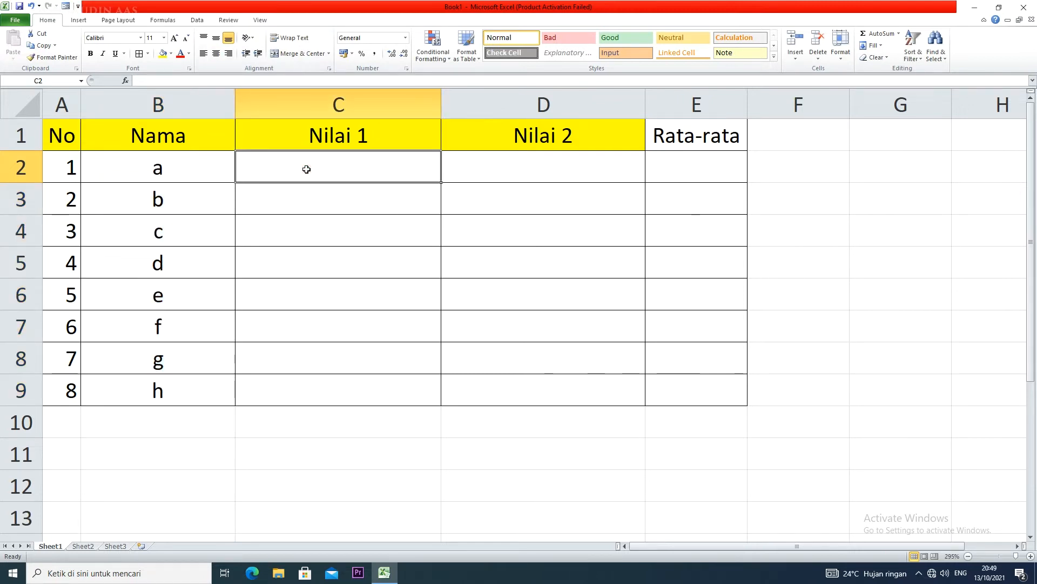
pyautogui.write('76')
pyautogui.press('Tab')
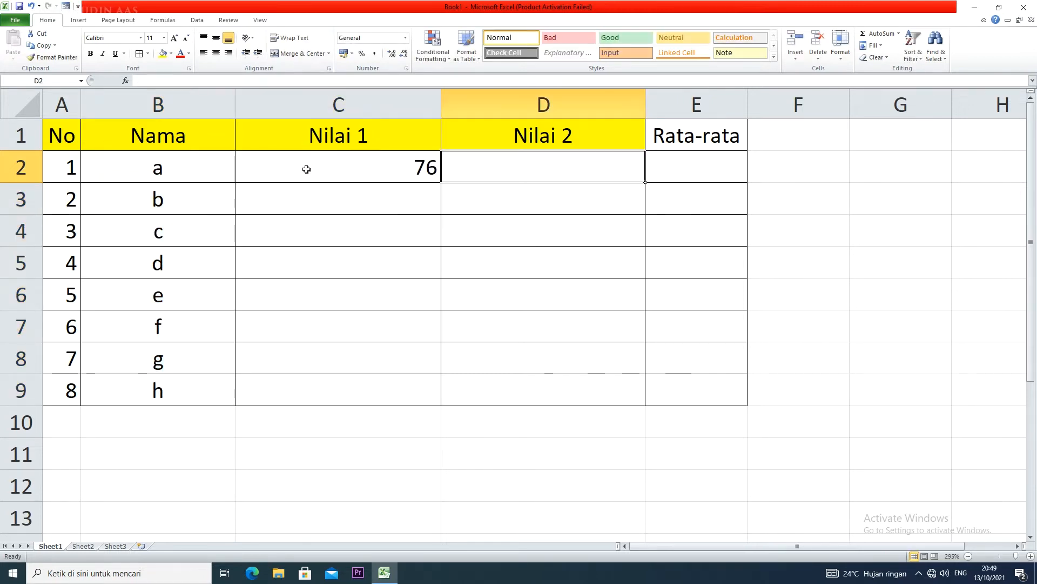
pyautogui.write('77')
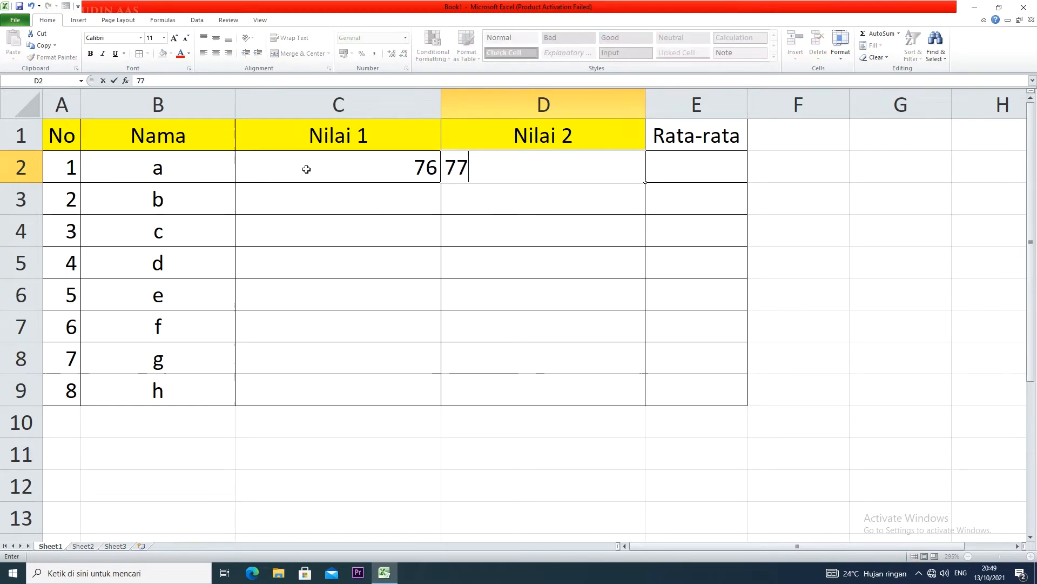
pyautogui.press('Return')
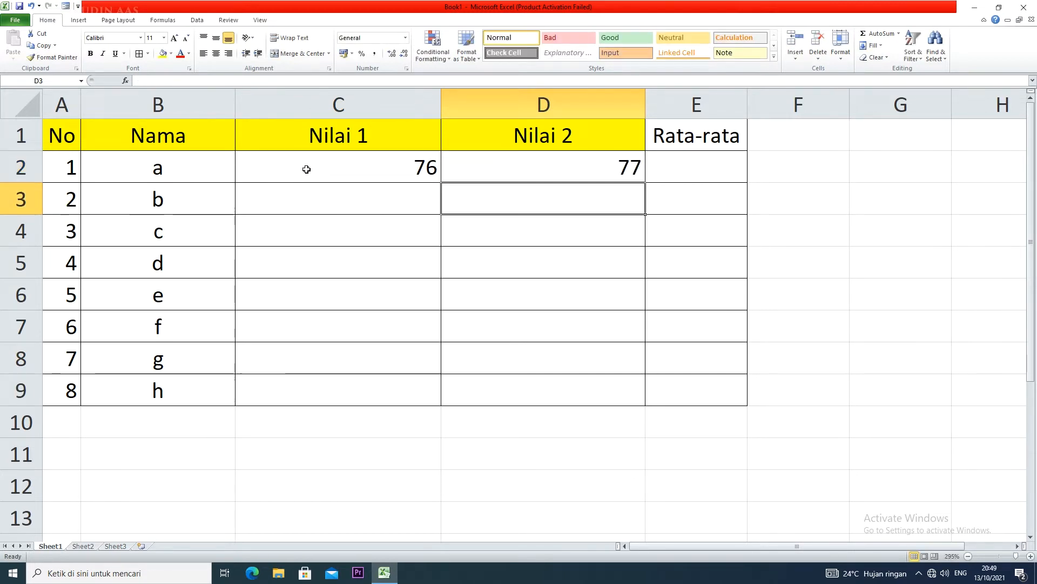
# Step: Fill the Nilai 2 scores in D3:D9 with 89, 87, 85, 97, 95, 93 and 83
pyautogui.write('89')
pyautogui.press('Return')
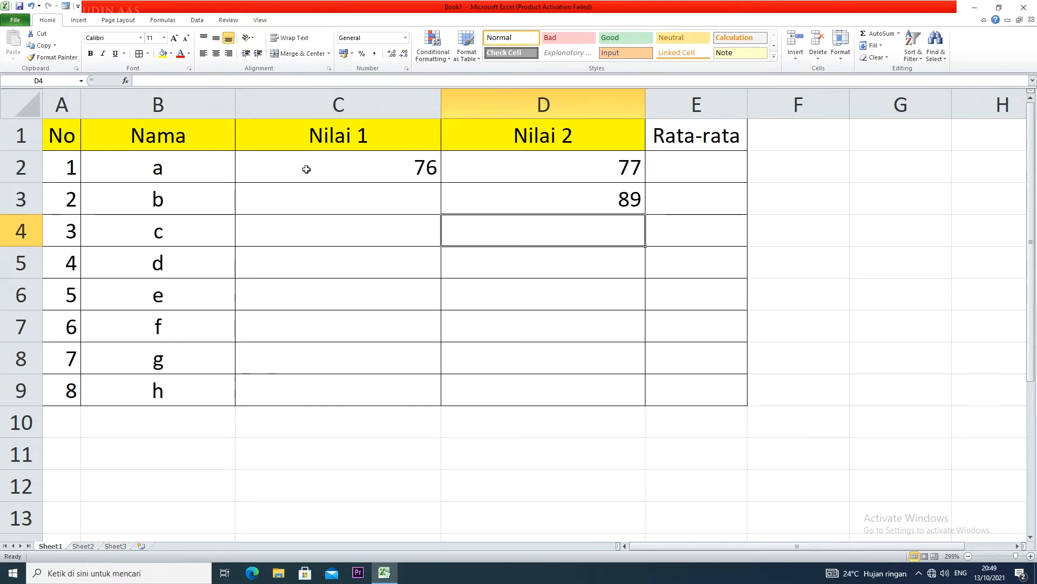
pyautogui.write('87')
pyautogui.press('Return')
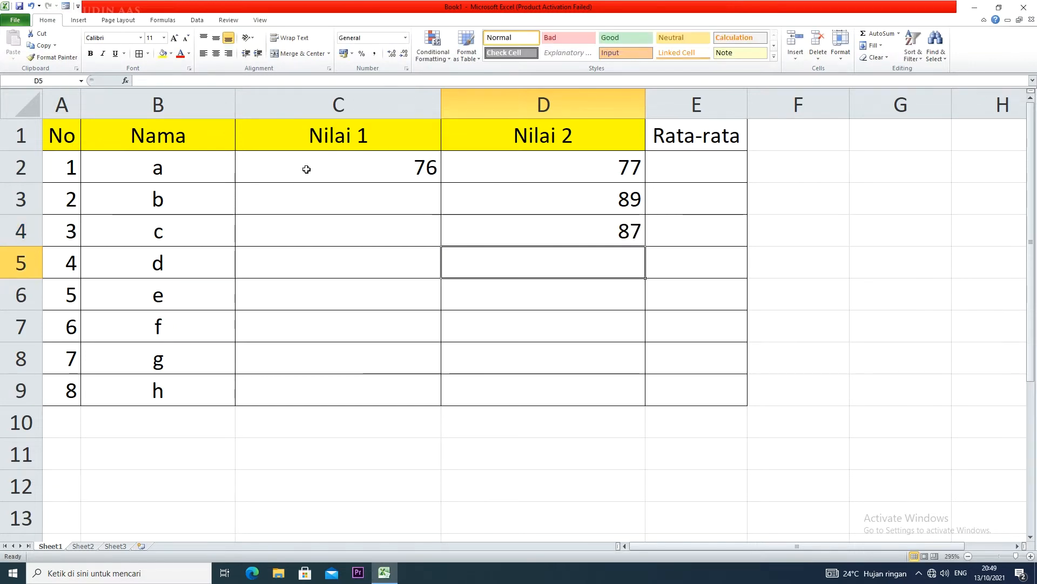
pyautogui.write('85')
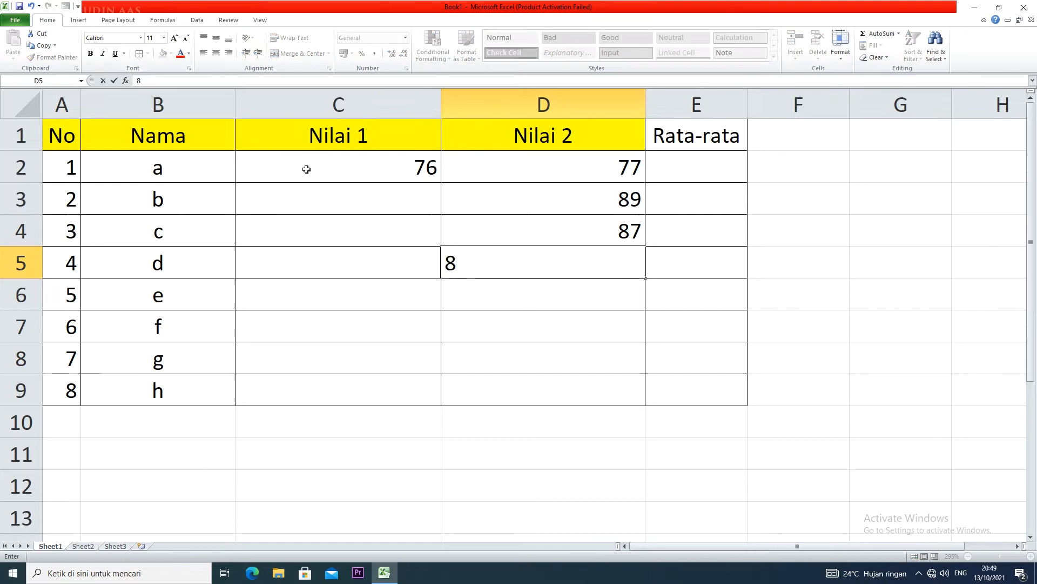
pyautogui.press('Return')
pyautogui.write('97')
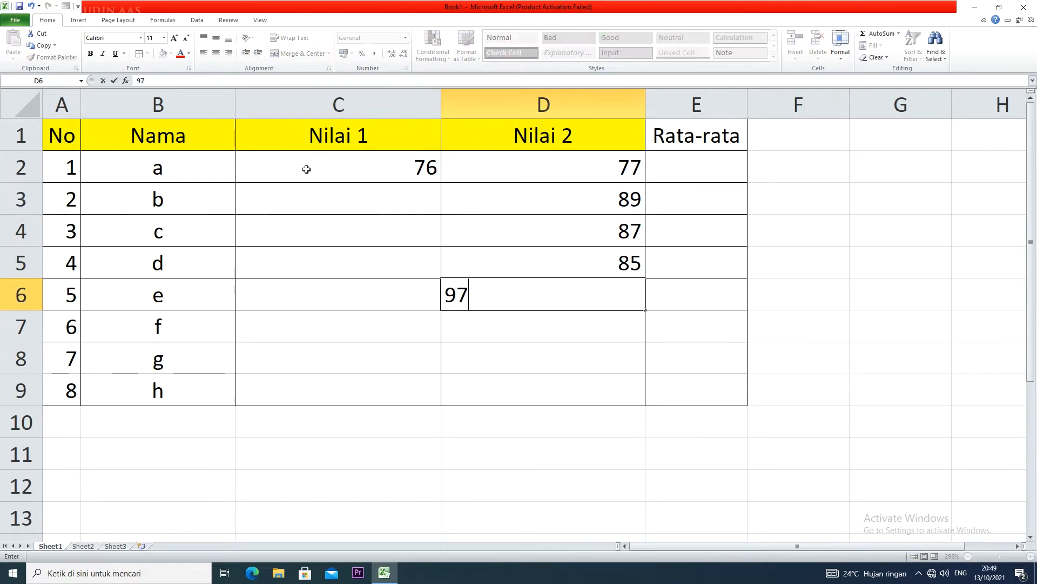
pyautogui.press('Return')
pyautogui.write('95')
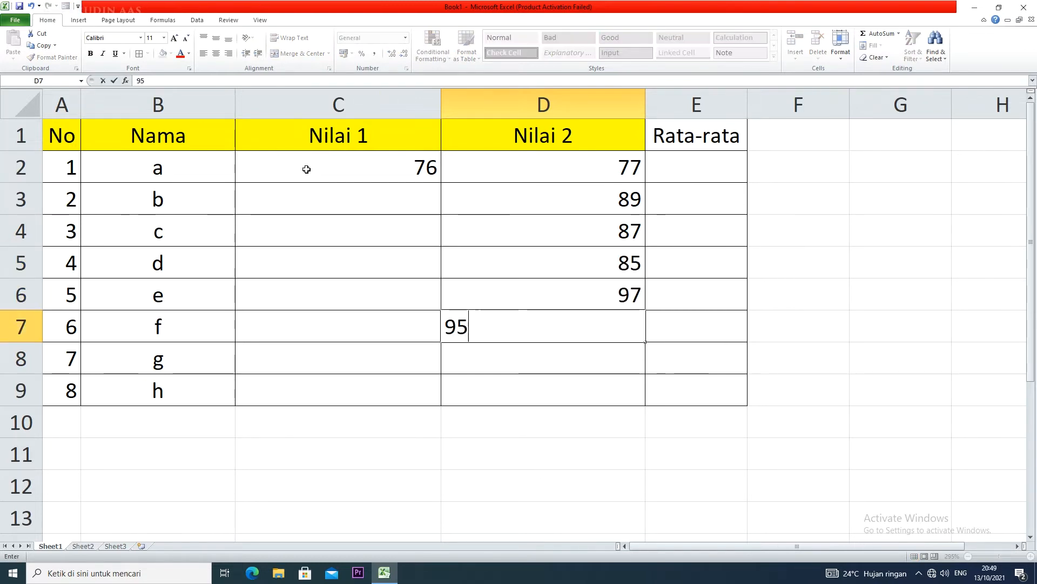
pyautogui.press('Return')
pyautogui.write('93')
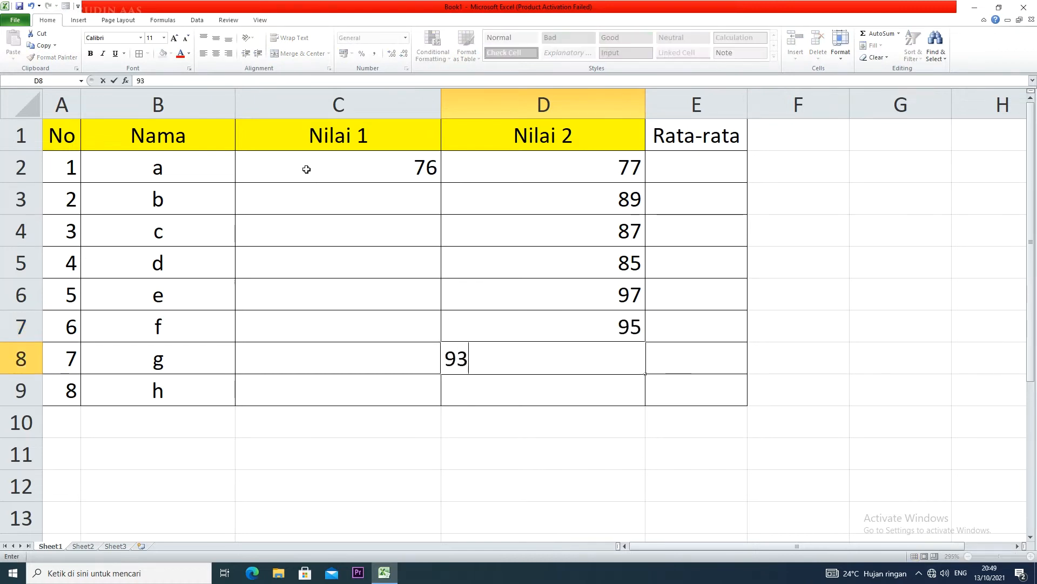
pyautogui.press('Return')
pyautogui.write('83')
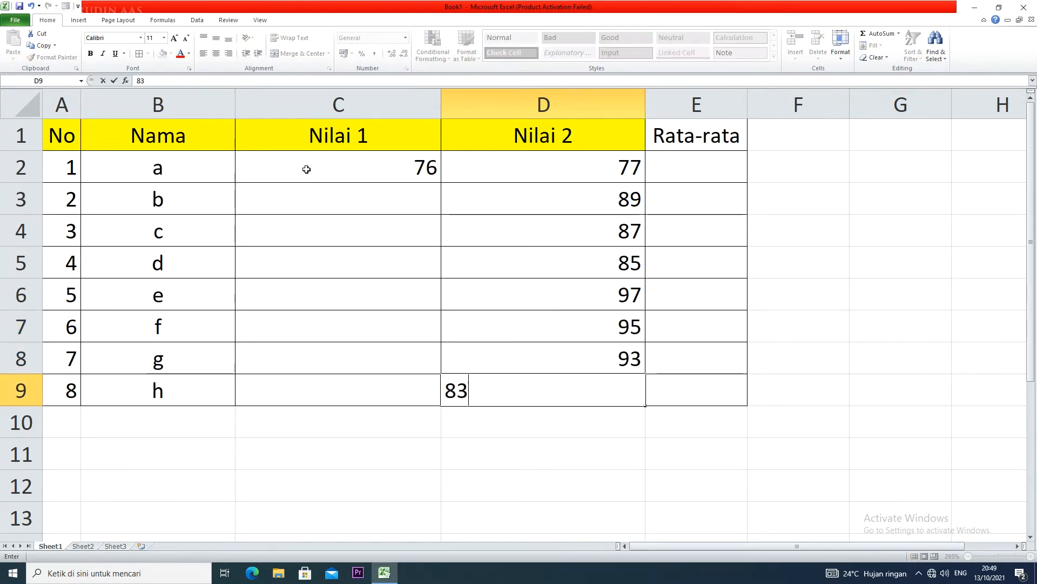
pyautogui.press('Left')
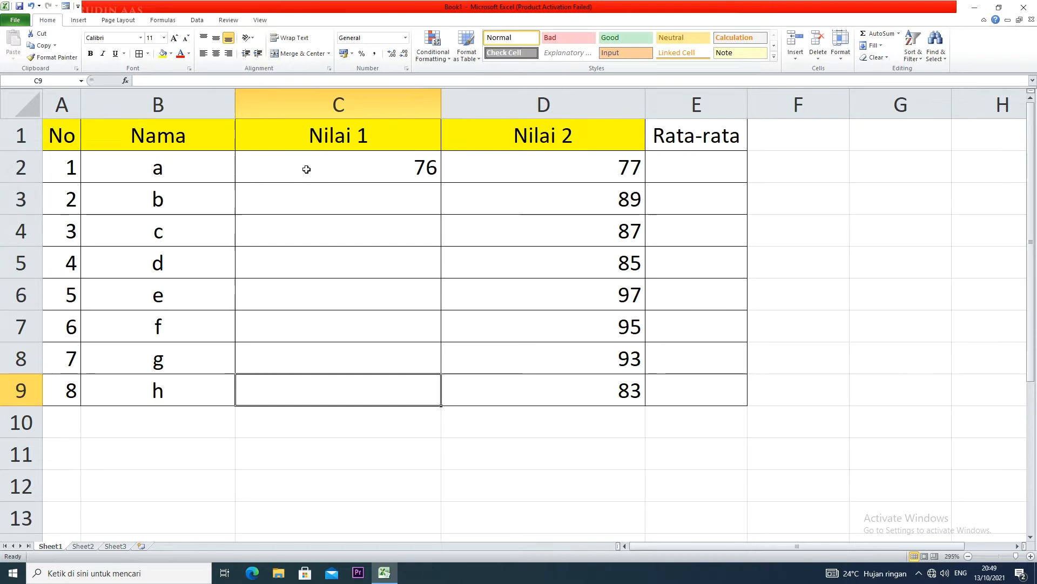
# Step: Fill the Nilai 1 scores in C3:C9 with 77, 93, 73, 83, 85, 67 and 78
pyautogui.write('78')
pyautogui.press('Up')
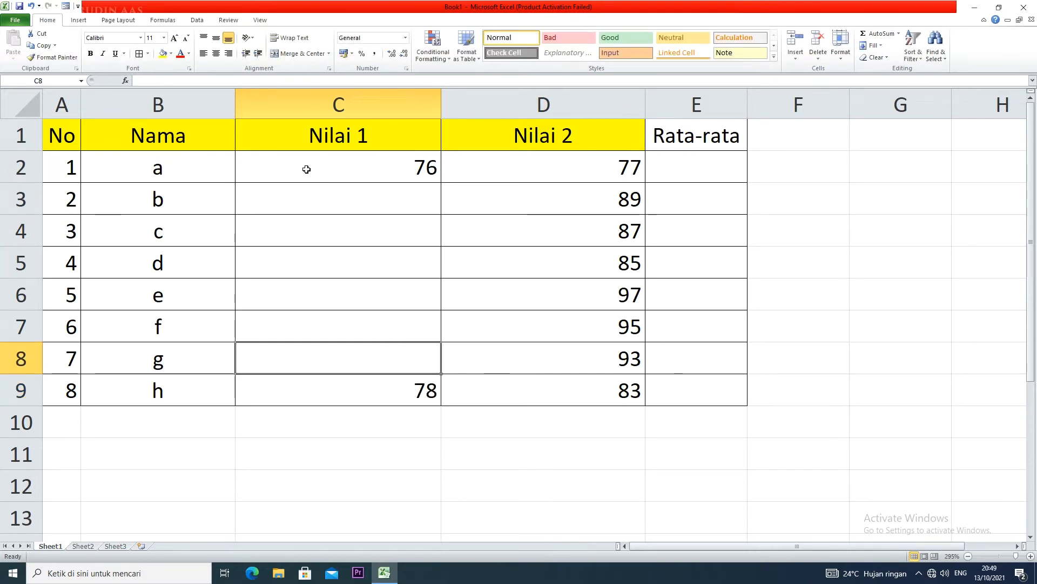
pyautogui.write('67')
pyautogui.press('Up')
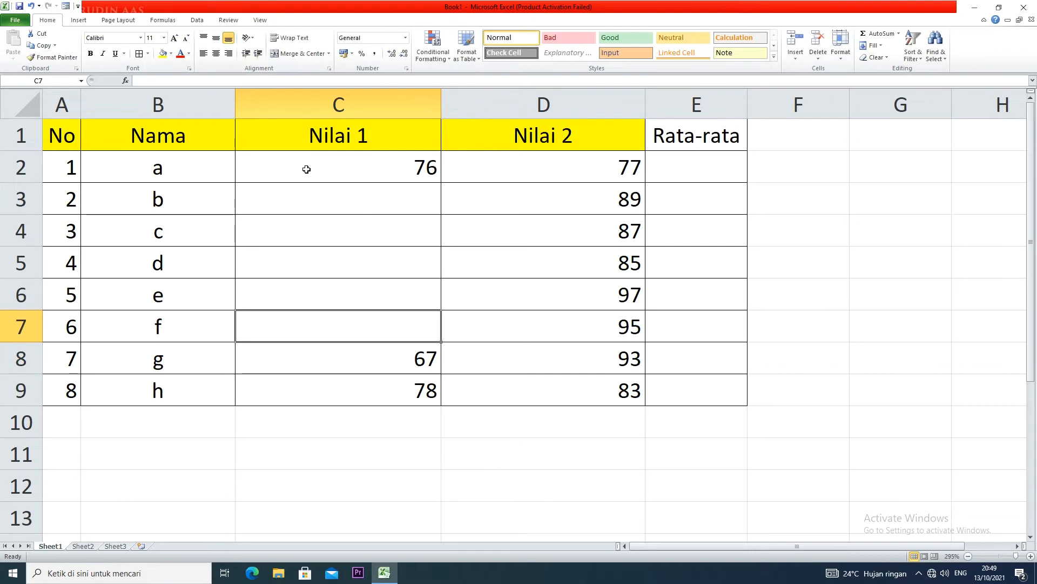
pyautogui.write('85')
pyautogui.press('Up')
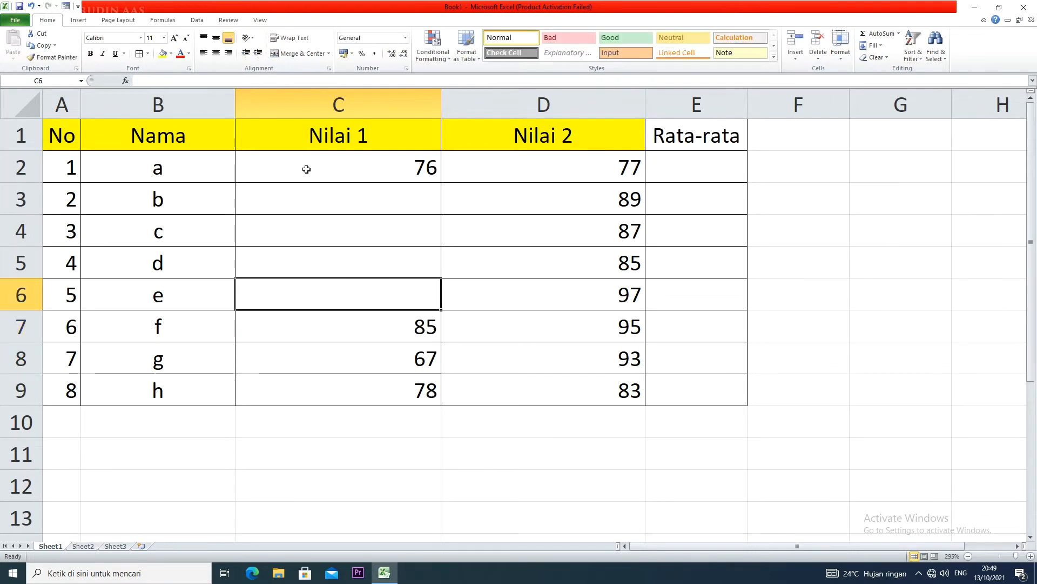
pyautogui.write('83')
pyautogui.press('Up')
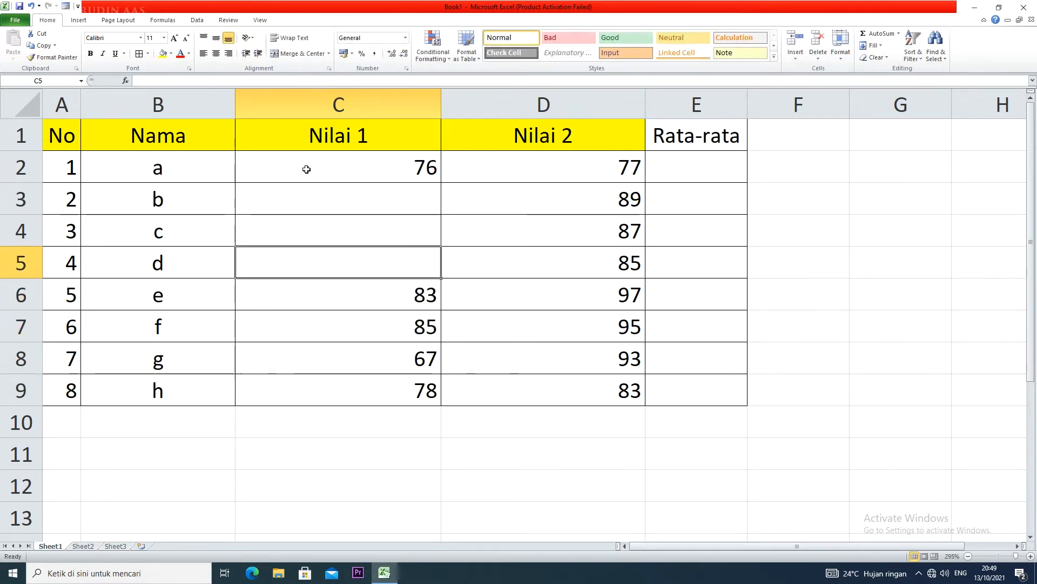
pyautogui.write('73')
pyautogui.press('Up')
pyautogui.write('93')
pyautogui.press('Up')
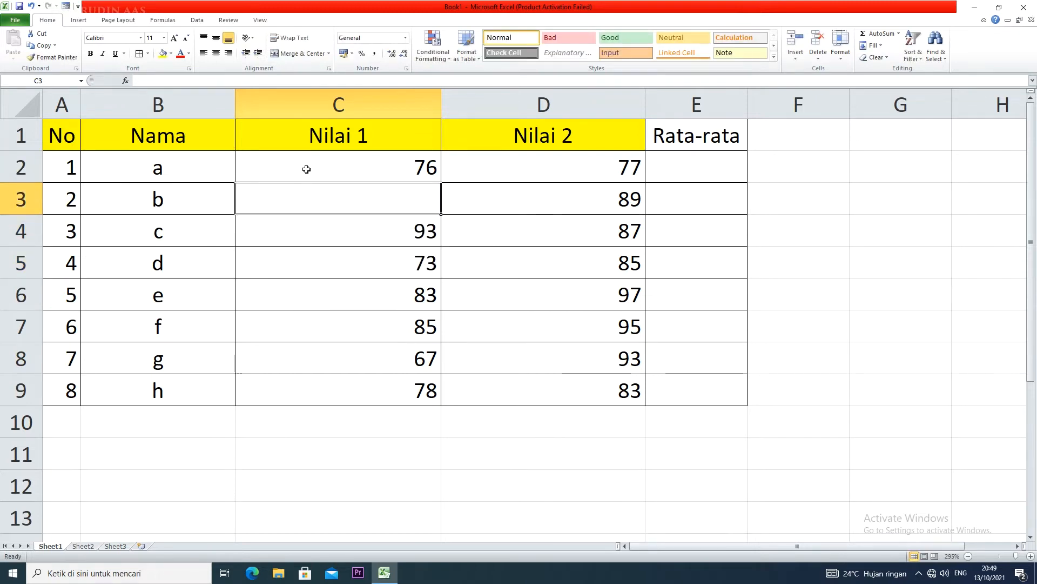
pyautogui.write('77')
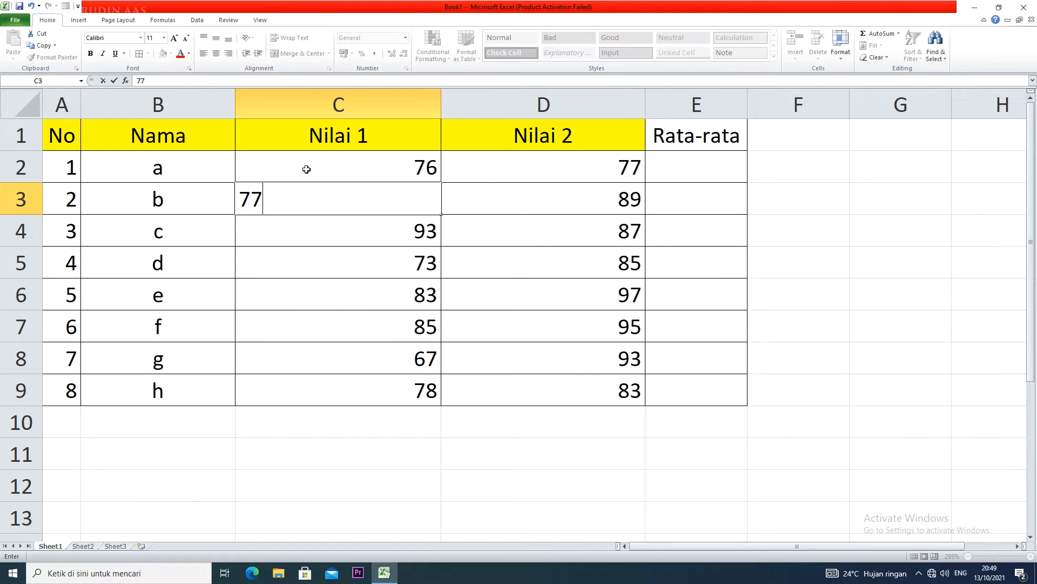
pyautogui.hotkey('ctrl', 'Return')
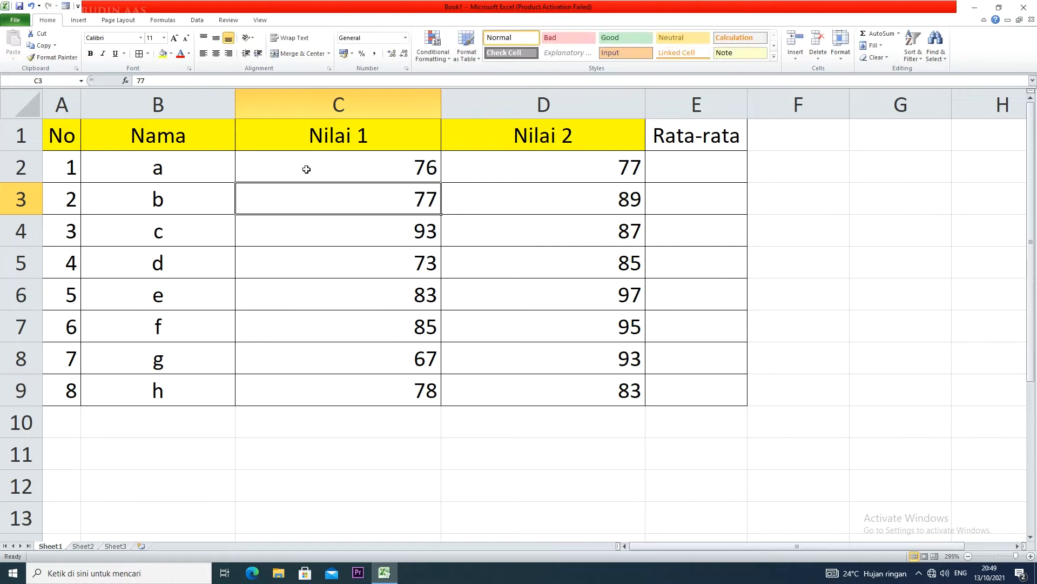
# Step: Give the Rata-rata header in E1 the same yellow fill as the other headers and widen column E
pyautogui.click(697, 139)
pyautogui.click(162, 53)
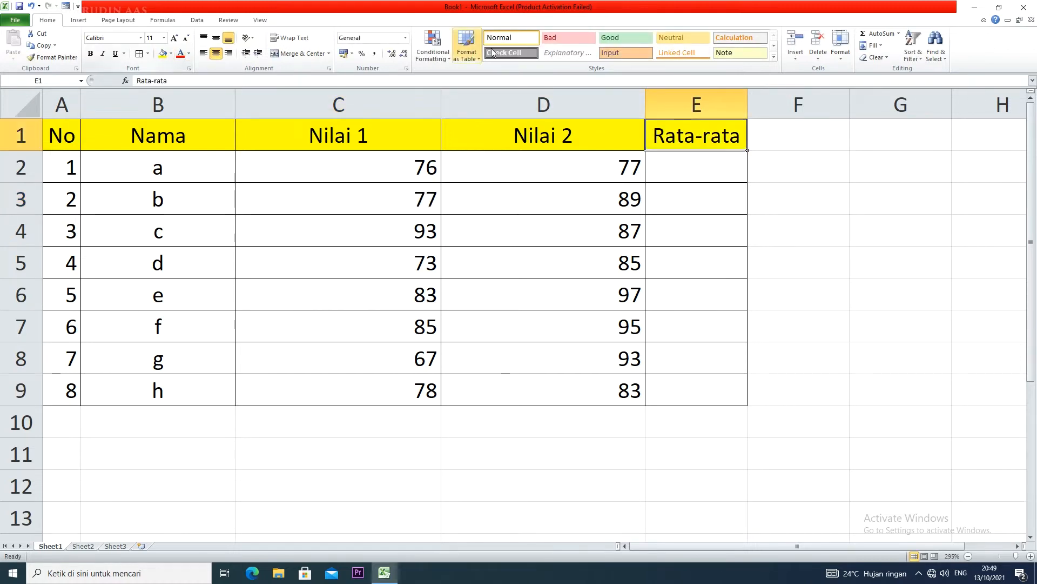
pyautogui.moveTo(748, 111); pyautogui.dragTo(803, 115)
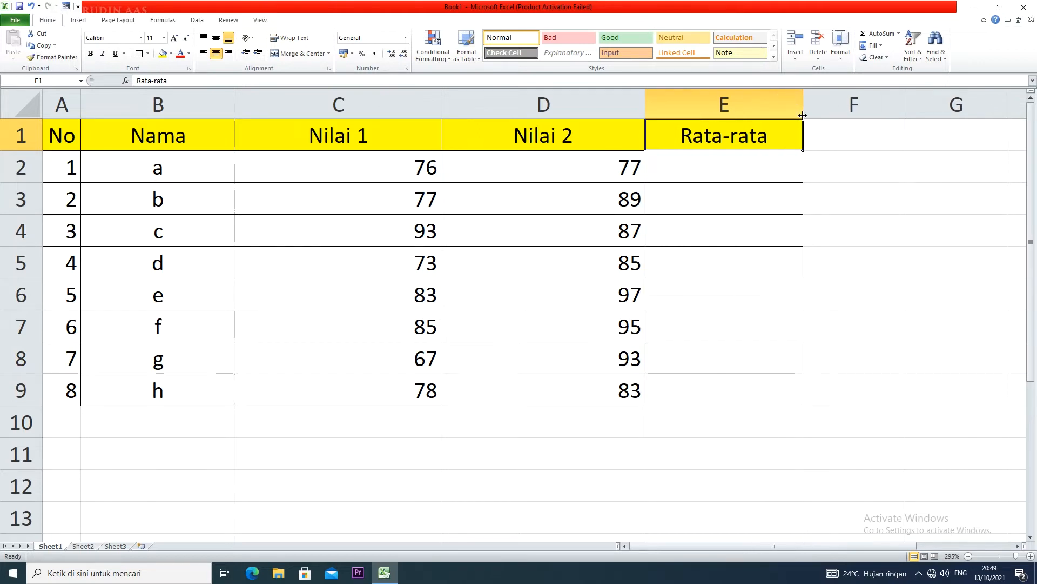
# Step: Calculate the average of both scores in E2 with =AVERAGE(C2:D2) and copy the formula down to E9
pyautogui.click(769, 172)
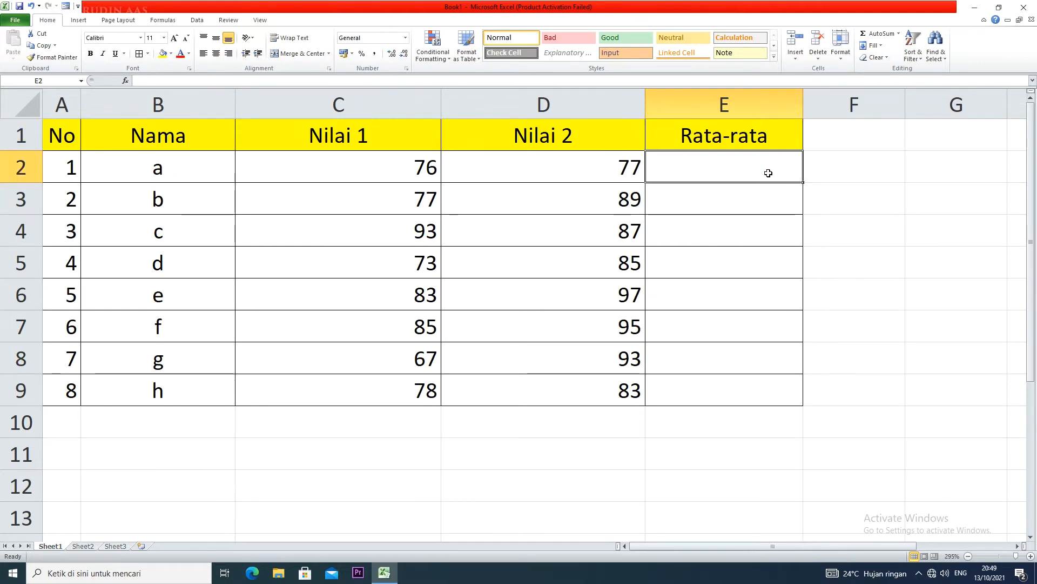
pyautogui.write('=averqage')
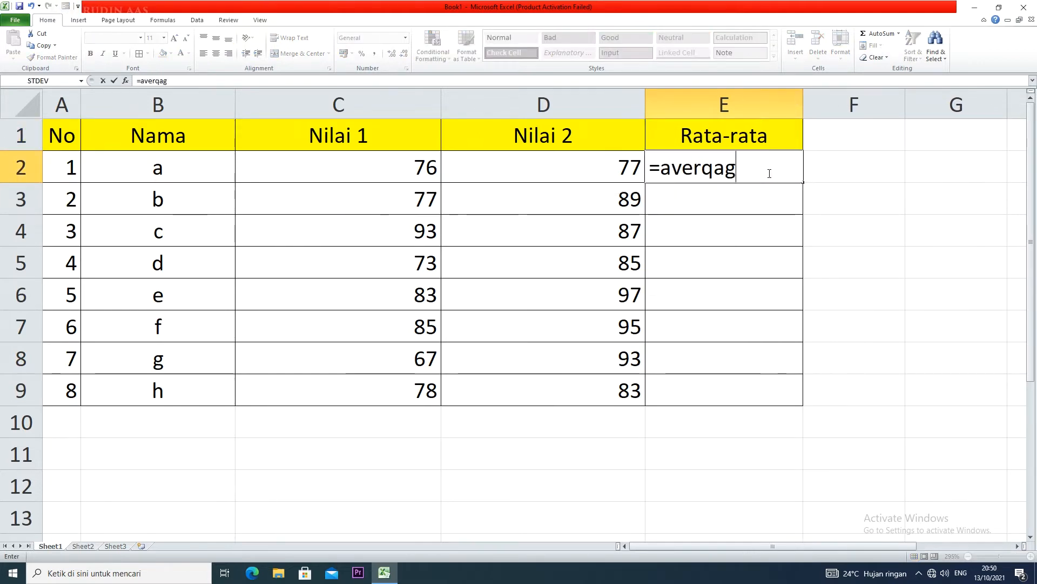
pyautogui.press('BackSpace')
pyautogui.press('BackSpace')
pyautogui.press('BackSpace')
pyautogui.press('BackSpace')
pyautogui.write('age')
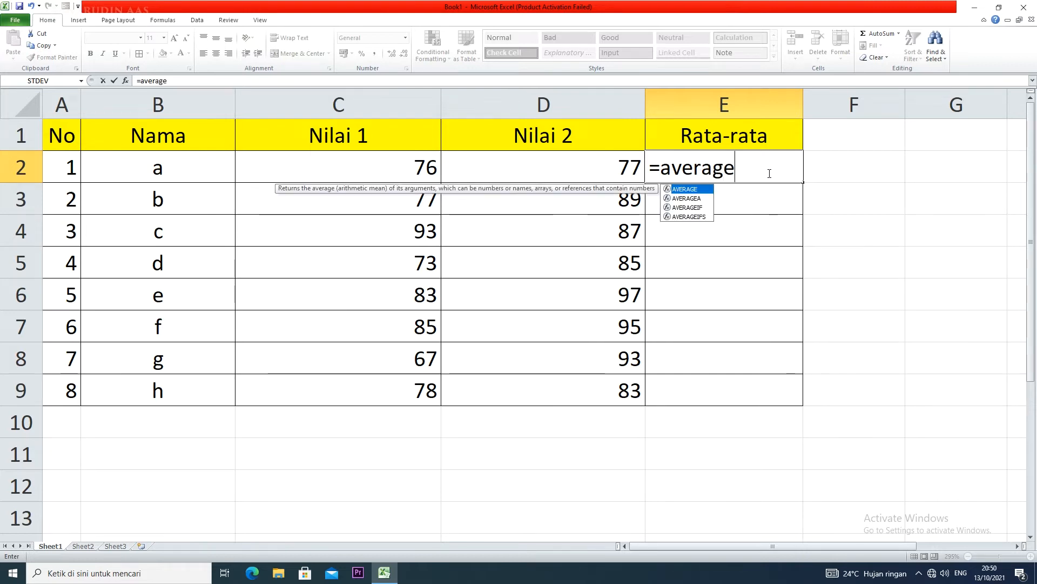
pyautogui.write('(')
pyautogui.moveTo(427, 163); pyautogui.dragTo(583, 163)
pyautogui.press('Return')
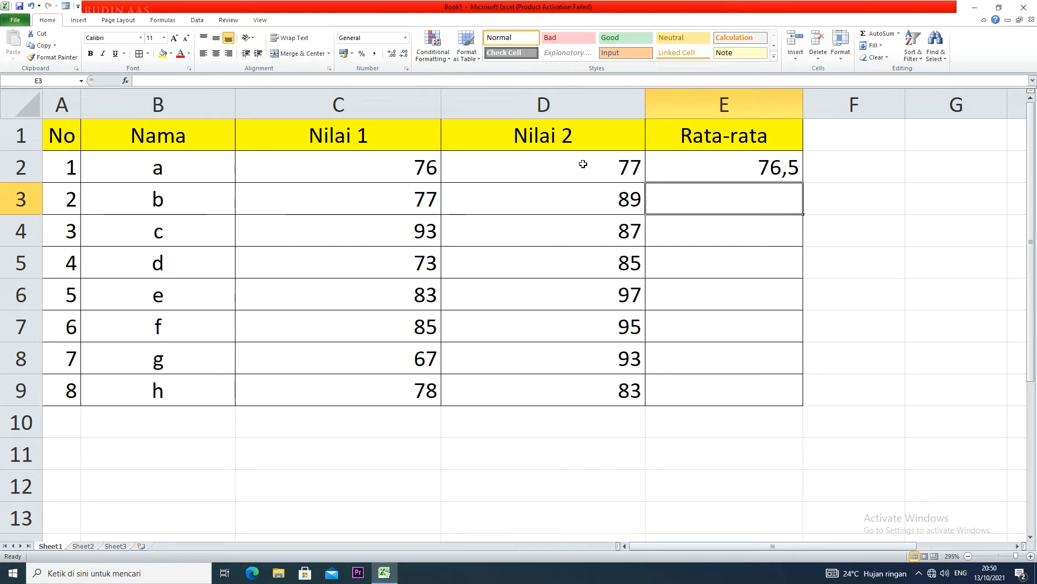
pyautogui.click(786, 166)
pyautogui.moveTo(803, 185); pyautogui.dragTo(786, 389)
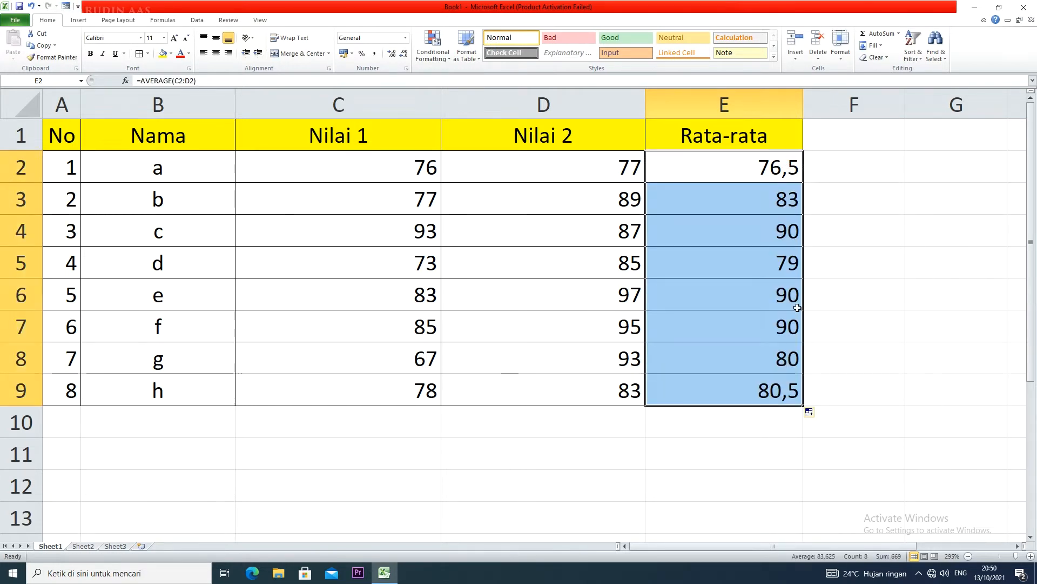
# Step: Format the averages in E2:E9 to show one decimal place
pyautogui.click(404, 54)
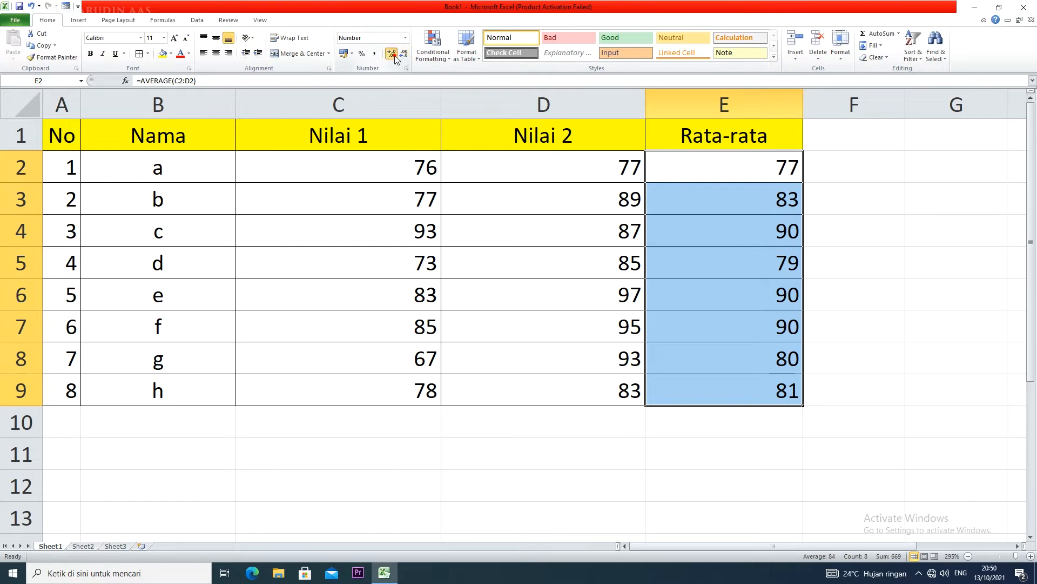
pyautogui.click(395, 56)
pyautogui.click(395, 57)
pyautogui.click(405, 54)
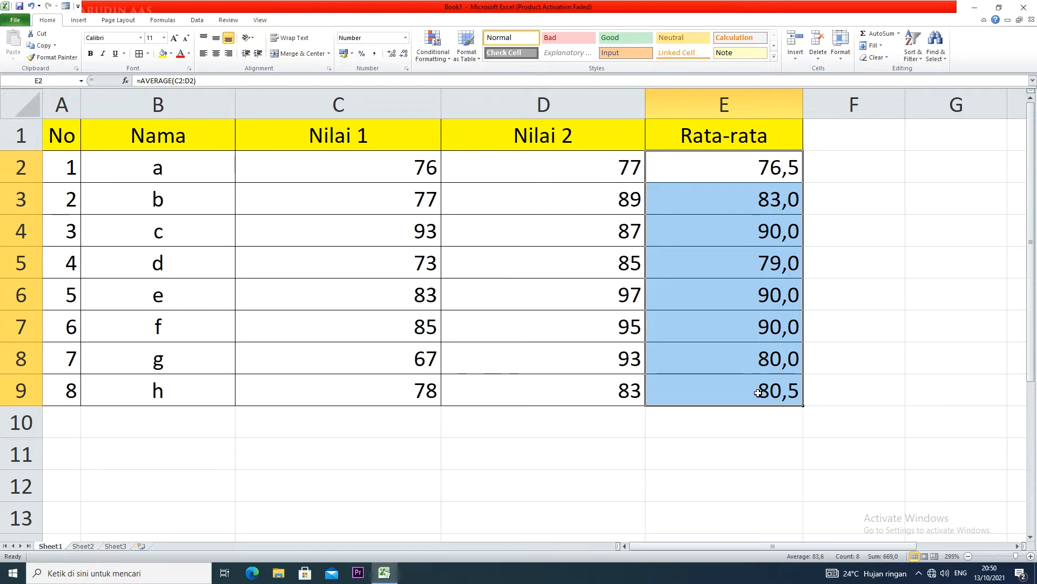
# Step: Change the Nilai 1 score of row c in C4 to 95
pyautogui.click(425, 235)
pyautogui.doubleClick(425, 235)
pyautogui.moveTo(438, 232); pyautogui.dragTo(429, 233)
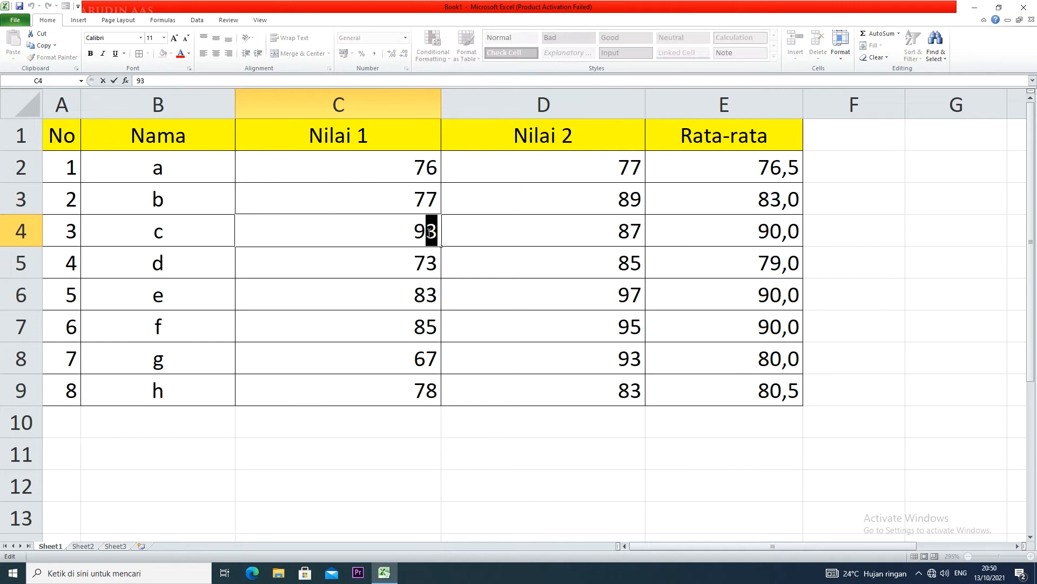
pyautogui.write('5')
pyautogui.click(470, 274)
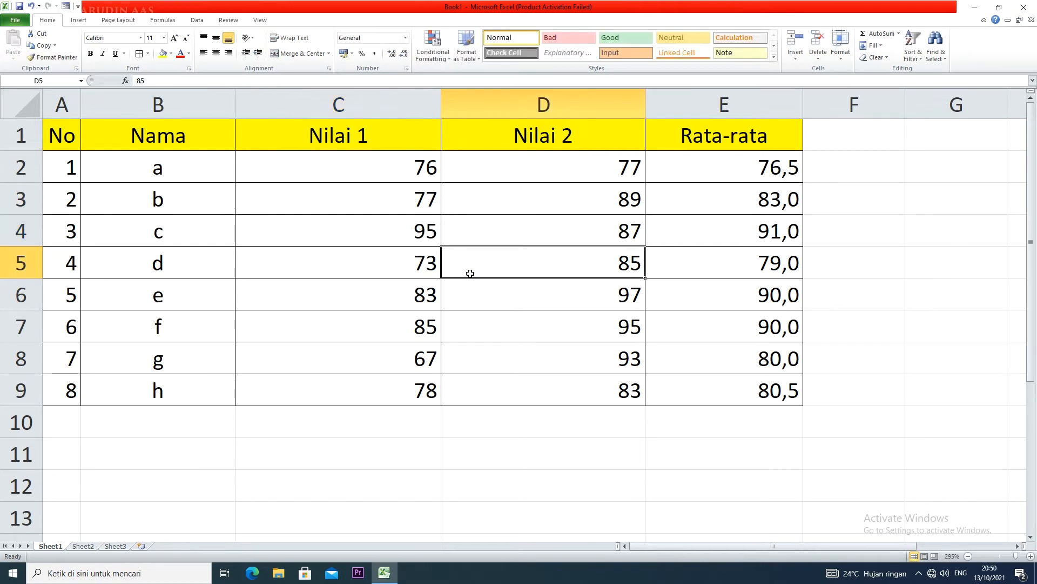
# Step: Set the Nilai 1 score of row c in C4 to 94
pyautogui.click(436, 233)
pyautogui.doubleClick(435, 233)
pyautogui.moveTo(437, 233); pyautogui.dragTo(430, 232)
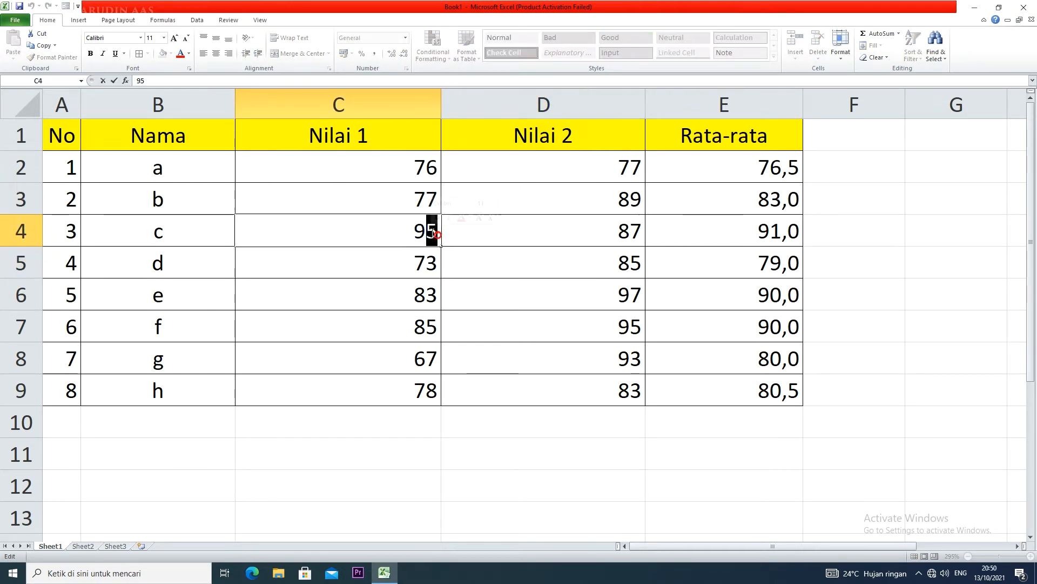
pyautogui.write('4')
pyautogui.click(486, 267)
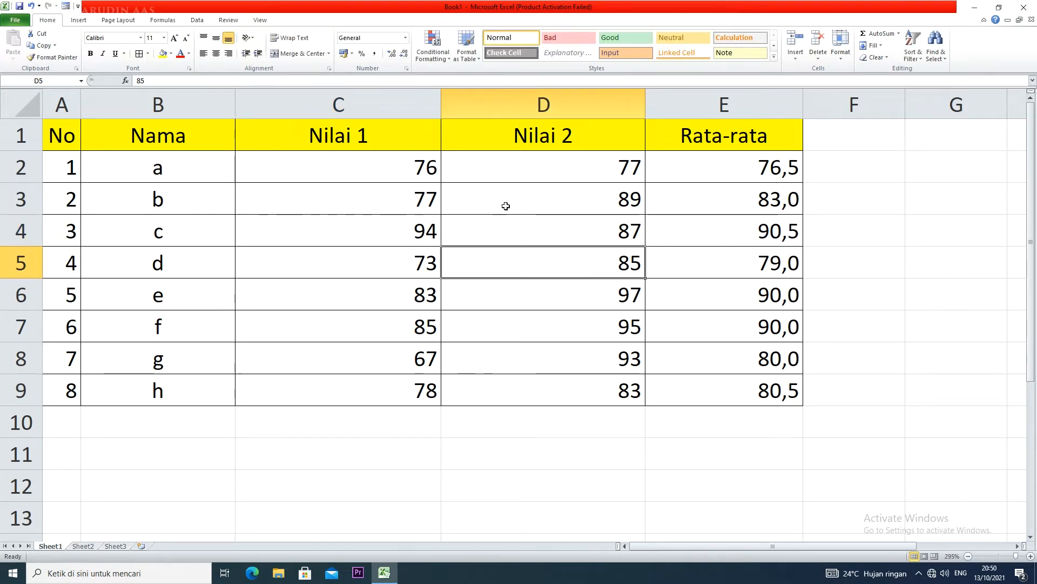
# Step: Set the Nilai 1 score of row b in C3 to 78
pyautogui.doubleClick(436, 194)
pyautogui.moveTo(437, 195); pyautogui.dragTo(432, 195)
pyautogui.write('8')
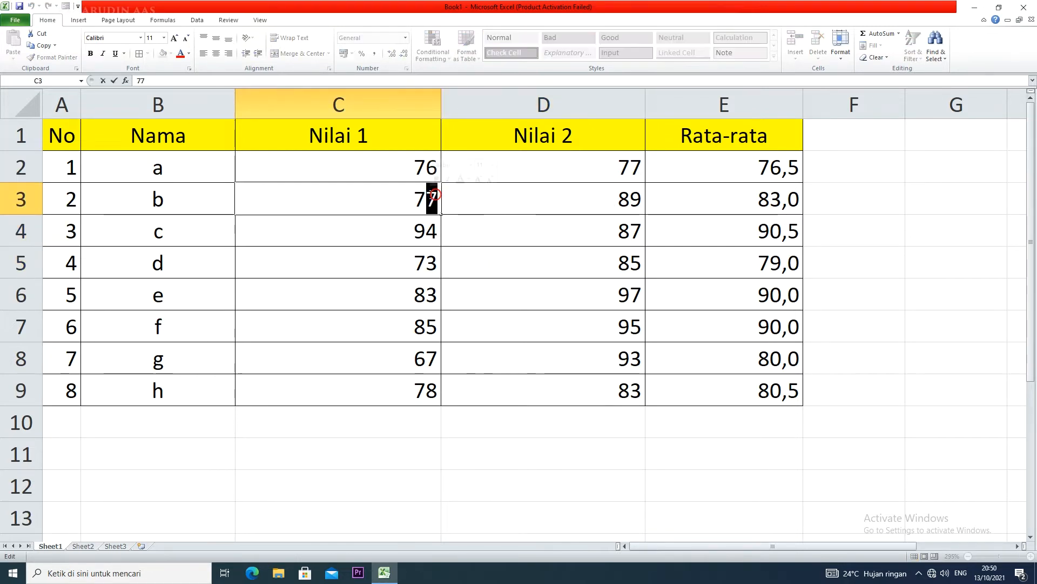
pyautogui.click(479, 244)
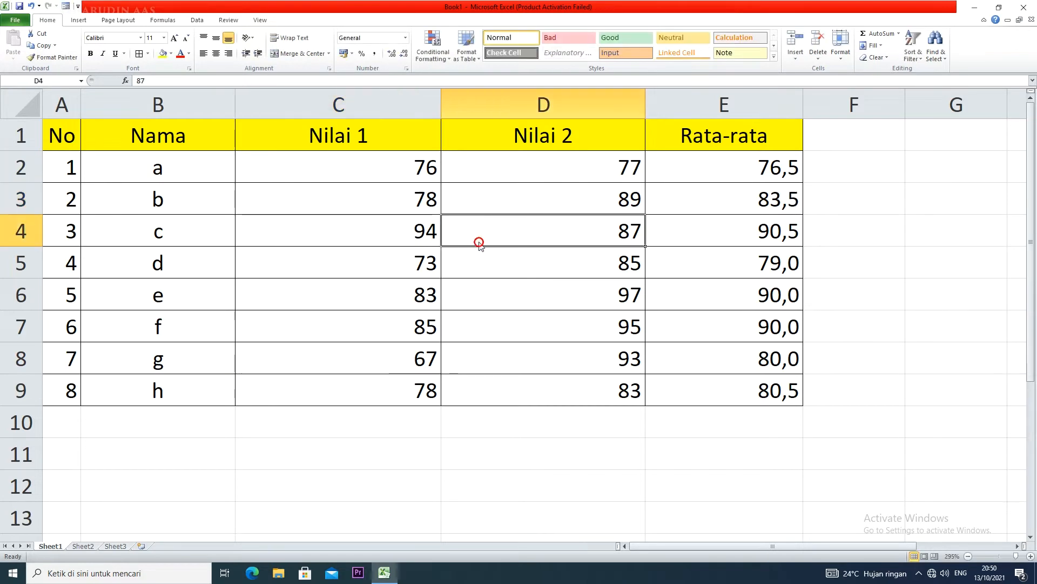
# Step: Try 79 as the Nilai 1 score of row b in C3 and set it back to 78
pyautogui.doubleClick(432, 200)
pyautogui.moveTo(437, 199); pyautogui.dragTo(432, 200)
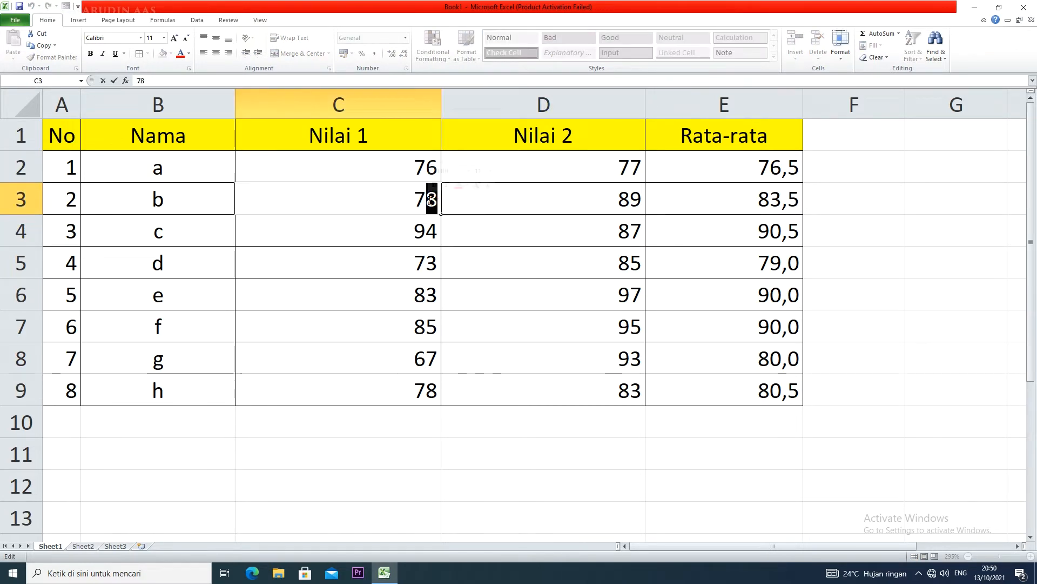
pyautogui.write('9')
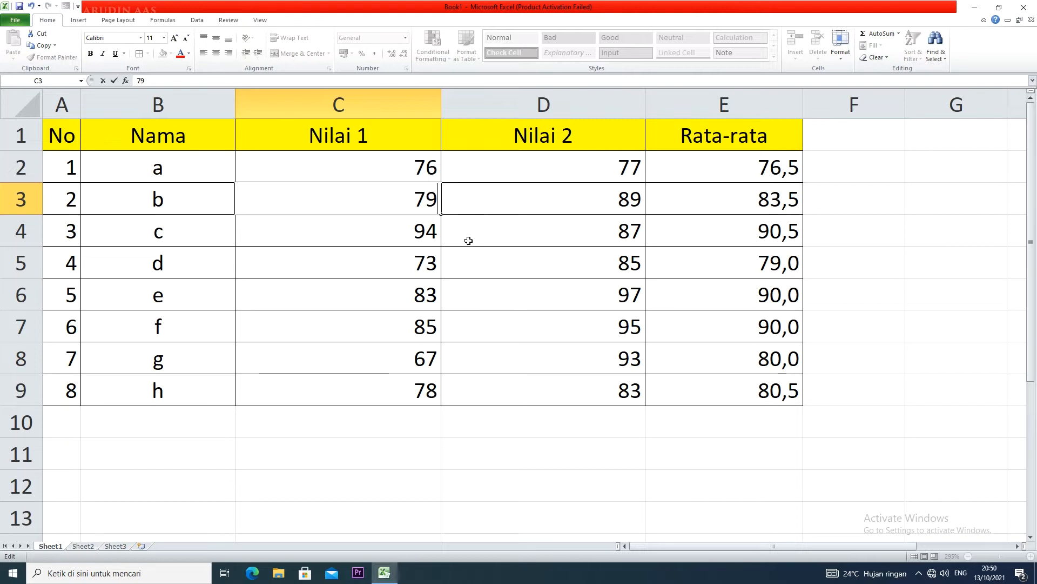
pyautogui.click(475, 237)
pyautogui.doubleClick(435, 199)
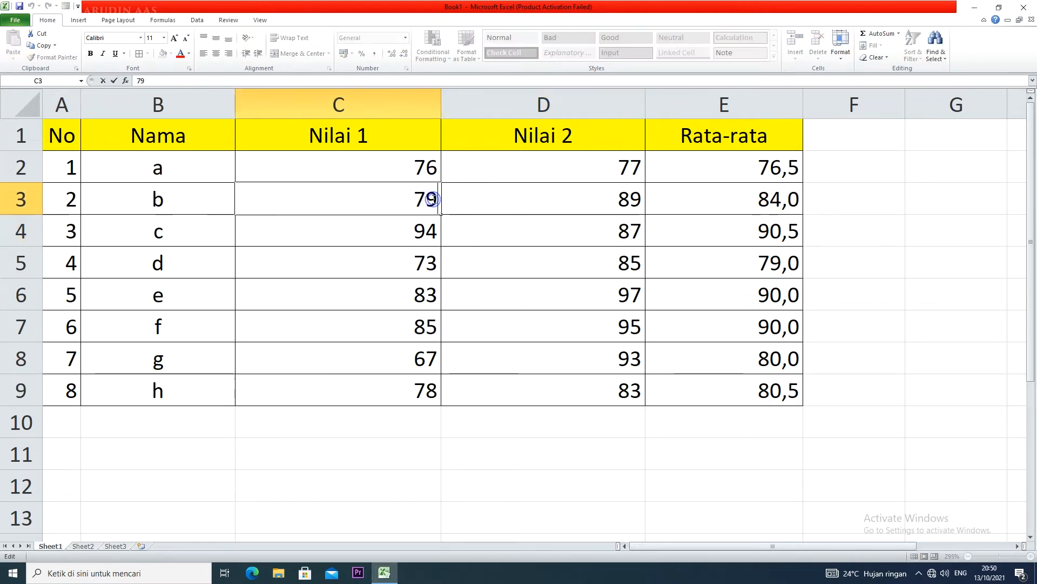
pyautogui.press('BackSpace')
pyautogui.write('8')
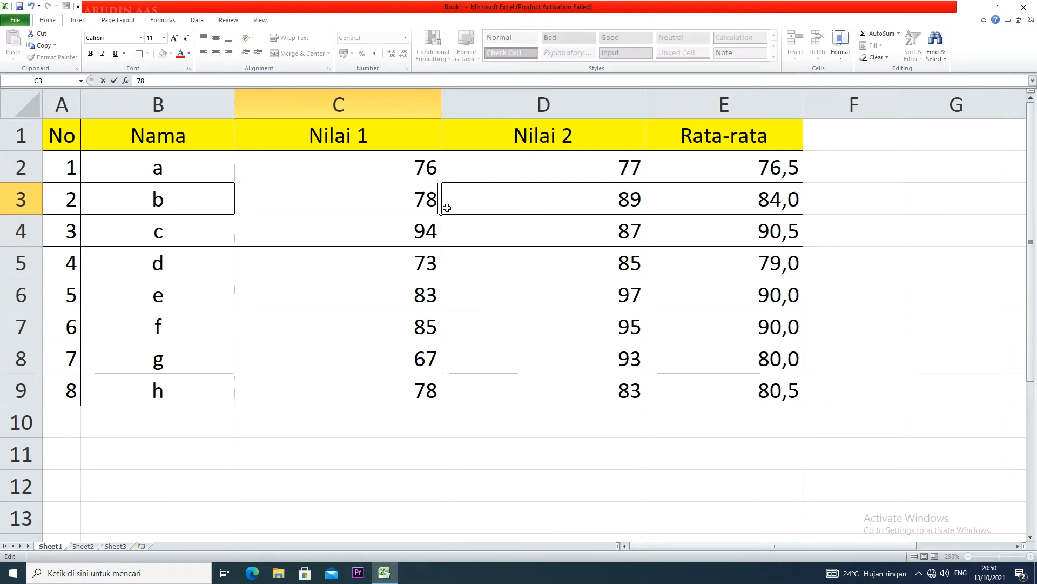
pyautogui.click(475, 236)
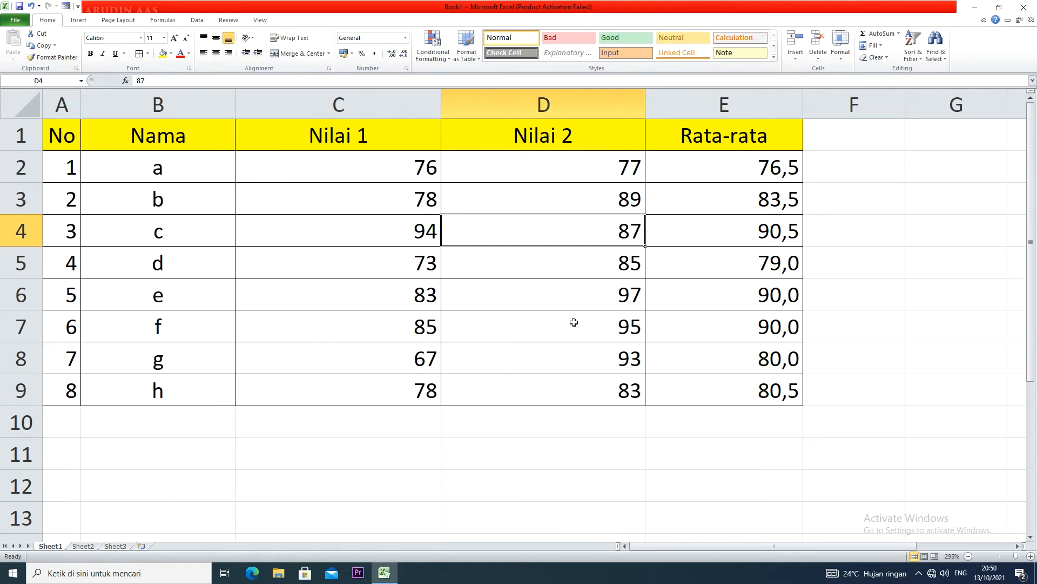
# Step: Change the Nilai 2 scores to 82 in D8, 88 in D7 and 67 in D6
pyautogui.click(638, 356)
pyautogui.write('82')
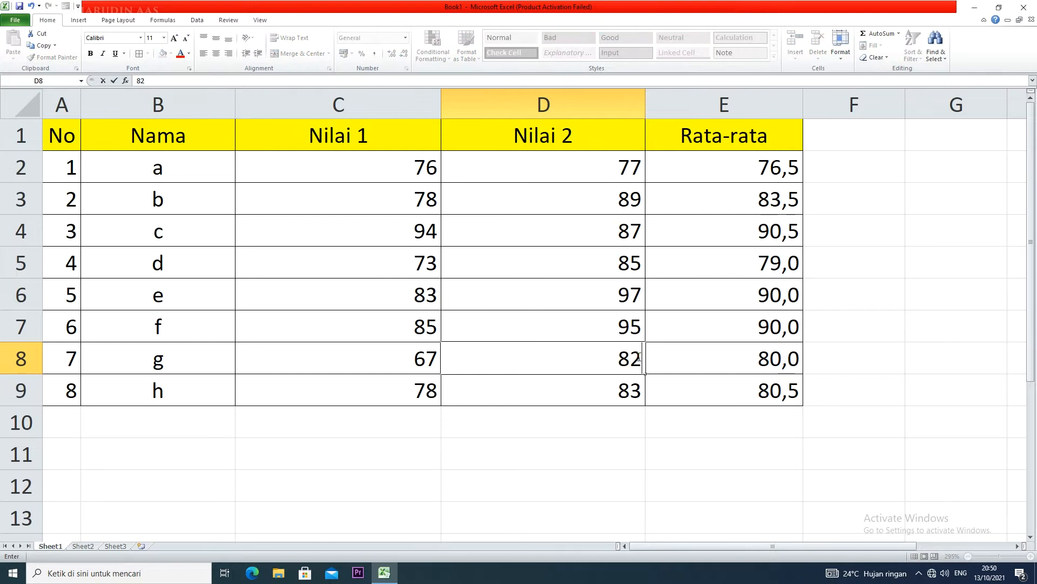
pyautogui.click(597, 323)
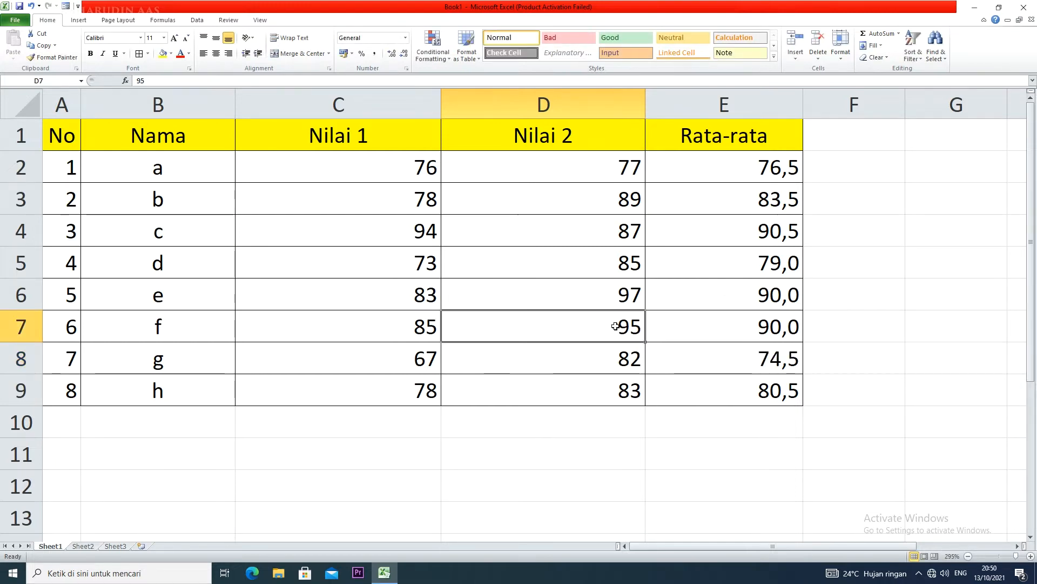
pyautogui.write('88')
pyautogui.click(595, 285)
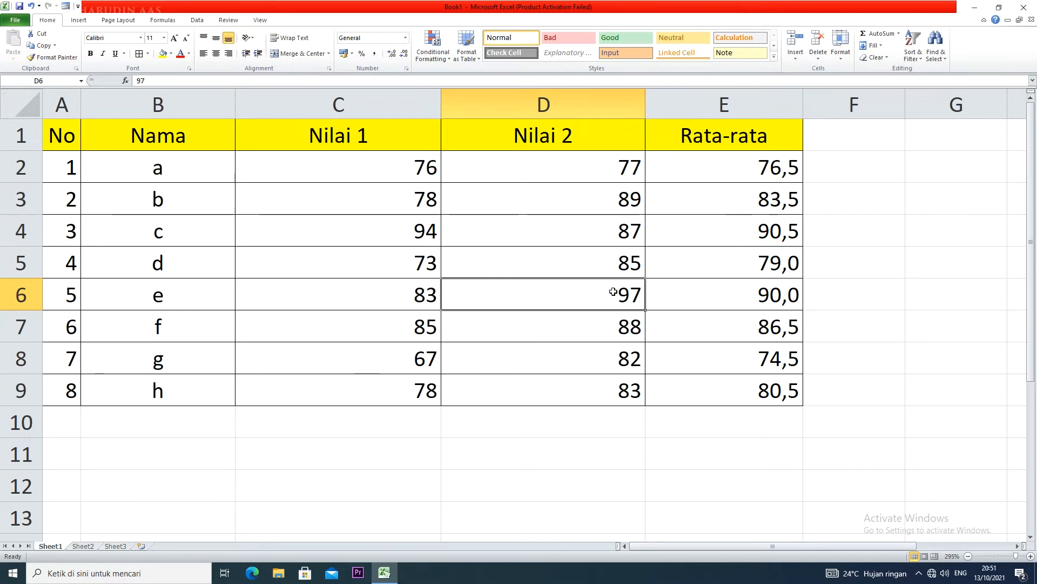
pyautogui.write('67')
pyautogui.click(593, 268)
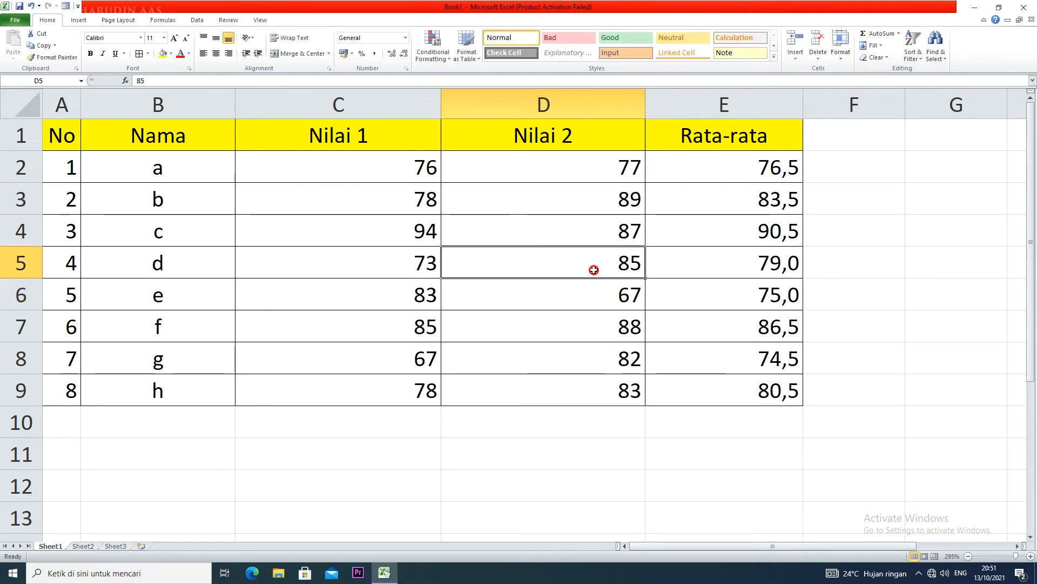
# Step: Try 66 as the Nilai 2 score of row e in D6 and set it back to 67
pyautogui.click(614, 297)
pyautogui.write('66')
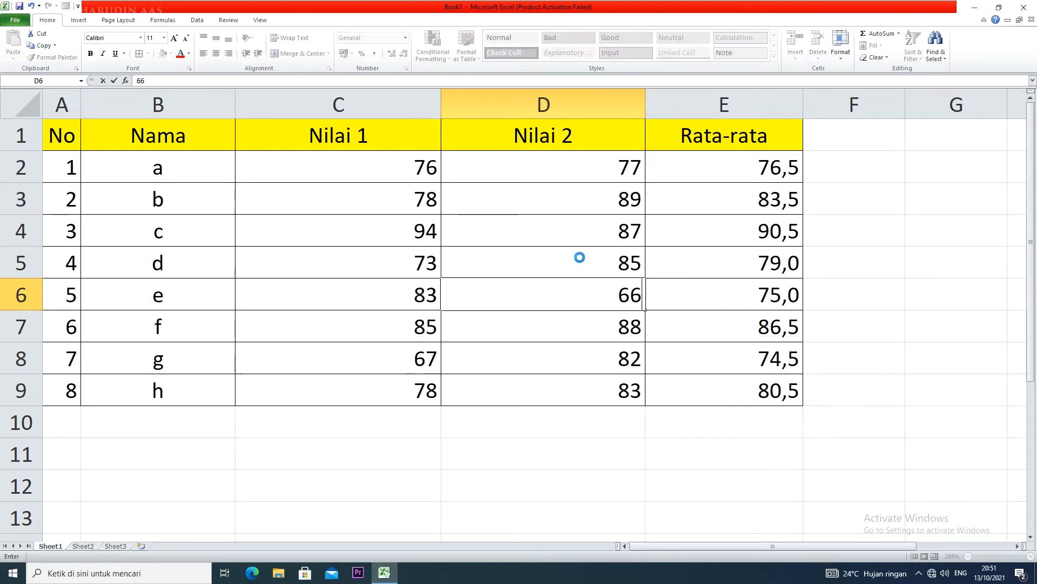
pyautogui.click(578, 257)
pyautogui.click(615, 301)
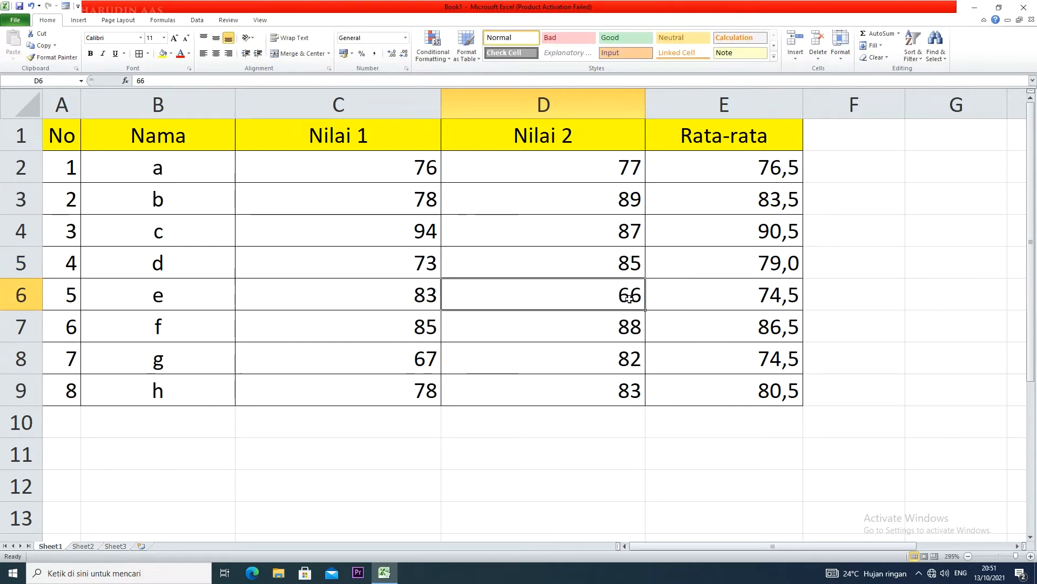
pyautogui.doubleClick(633, 295)
pyautogui.moveTo(642, 295); pyautogui.dragTo(636, 292)
pyautogui.write('7')
pyautogui.click(571, 260)
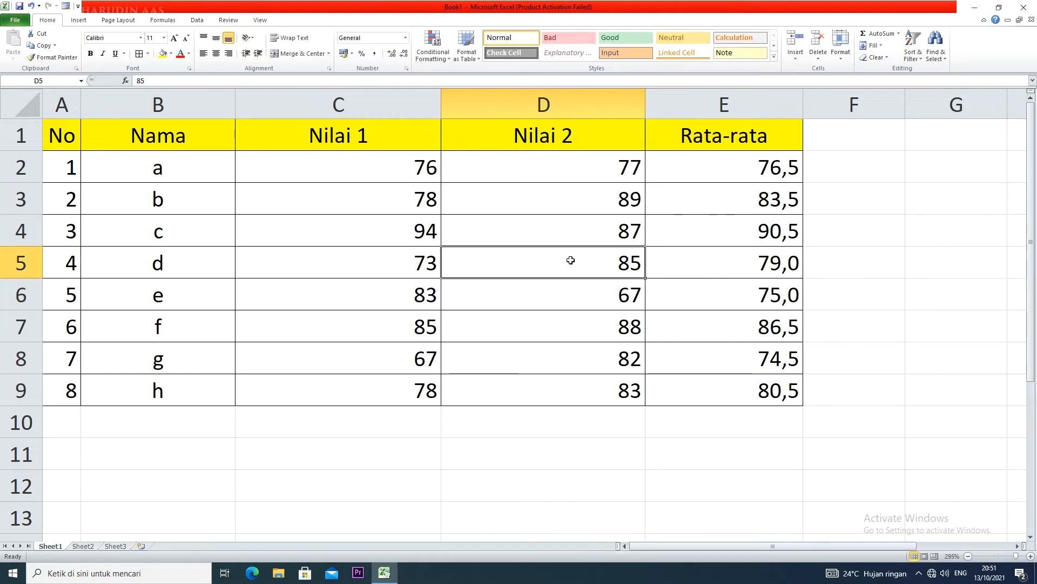
# Step: Set the Nilai 2 score of row e in D6 to 66,9
pyautogui.click(633, 295)
pyautogui.doubleClick(633, 294)
pyautogui.moveTo(642, 295); pyautogui.dragTo(634, 290)
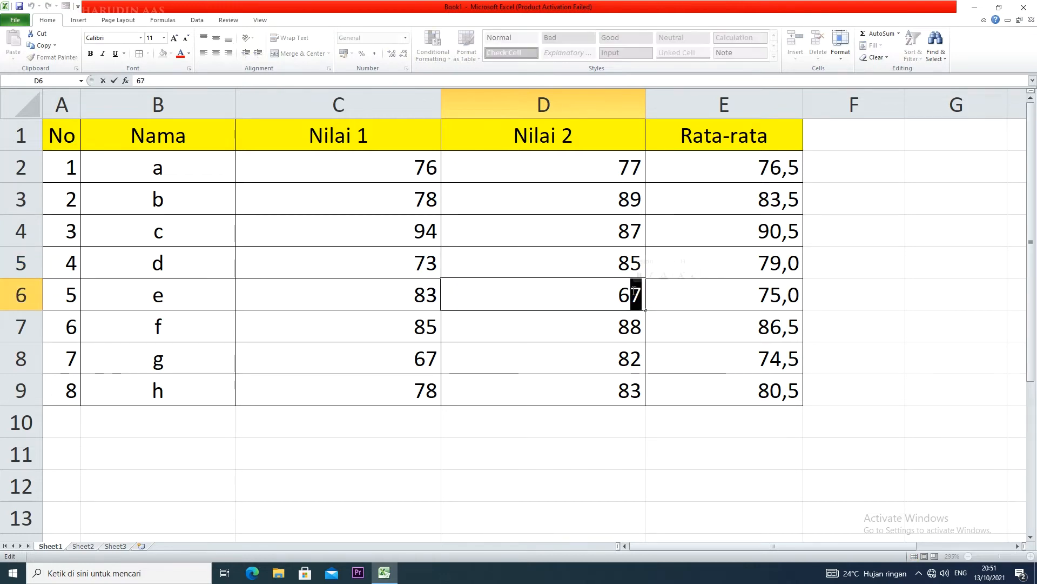
pyautogui.write('6')
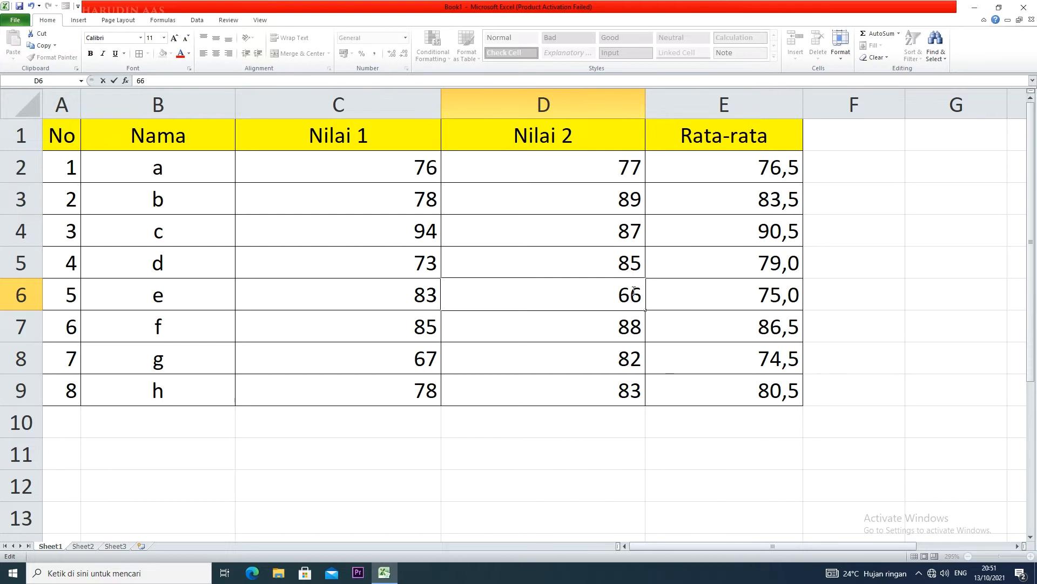
pyautogui.write(',9')
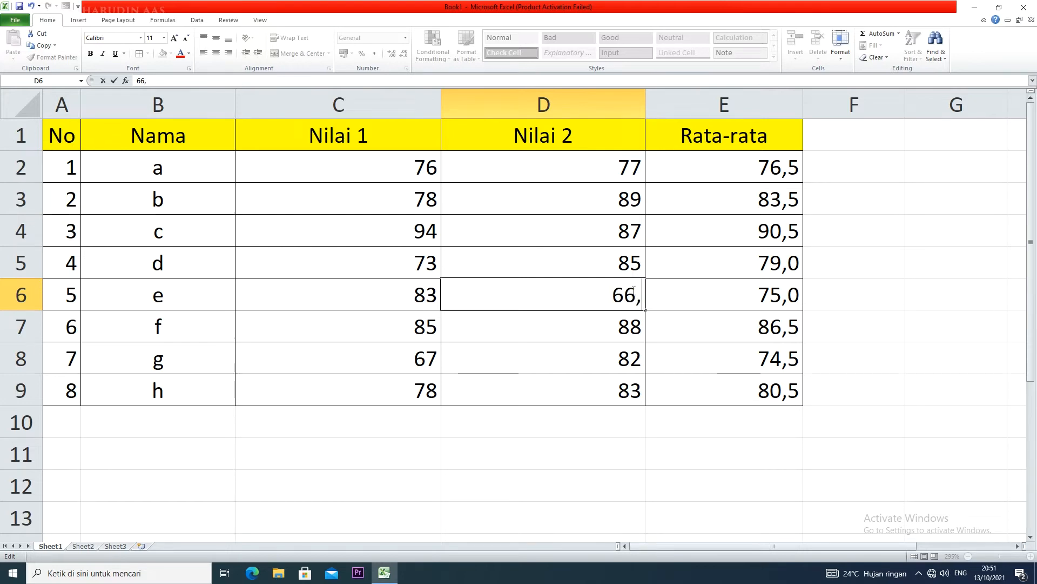
pyautogui.click(584, 266)
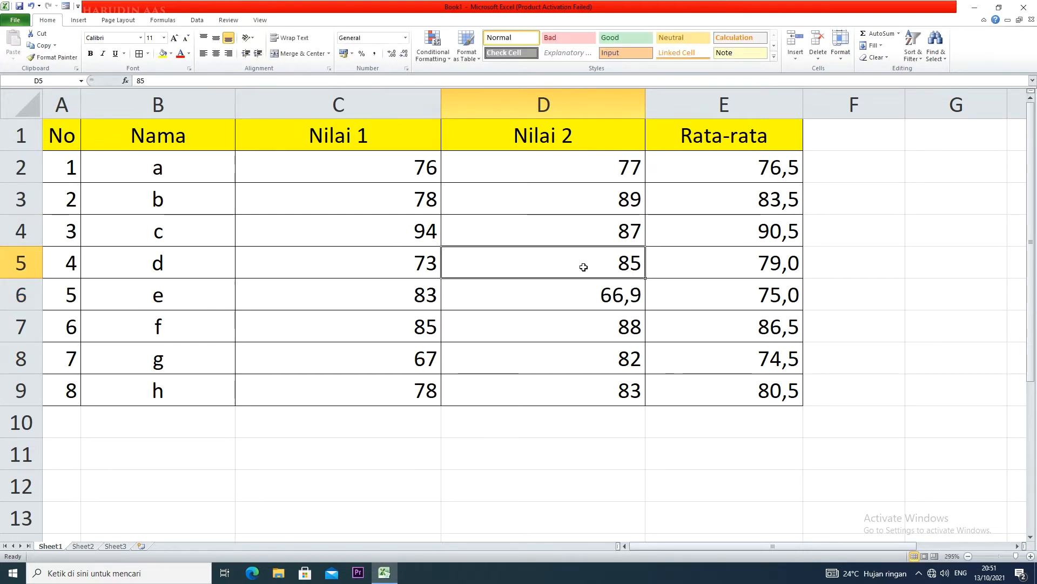
pyautogui.click(594, 295)
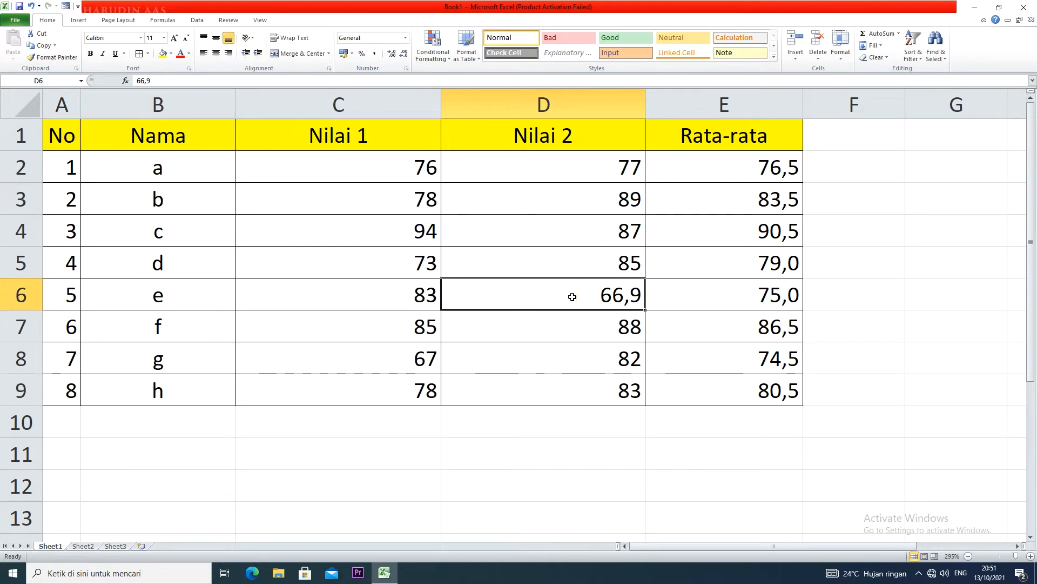
# Step: Examine the AVERAGE formula for row e in E6 and the range it covers
pyautogui.click(694, 289)
pyautogui.doubleClick(695, 290)
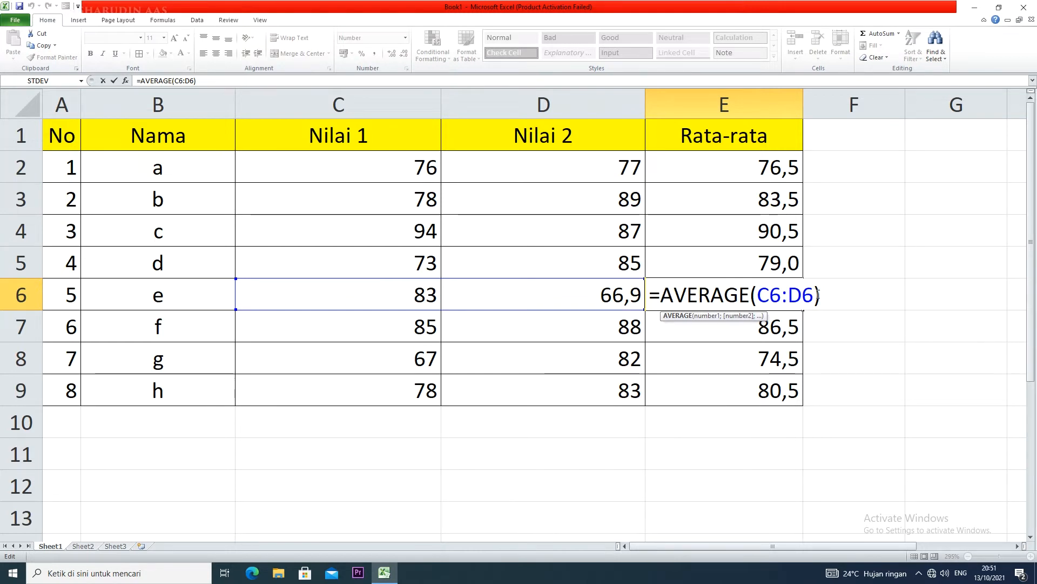
pyautogui.press('Return')
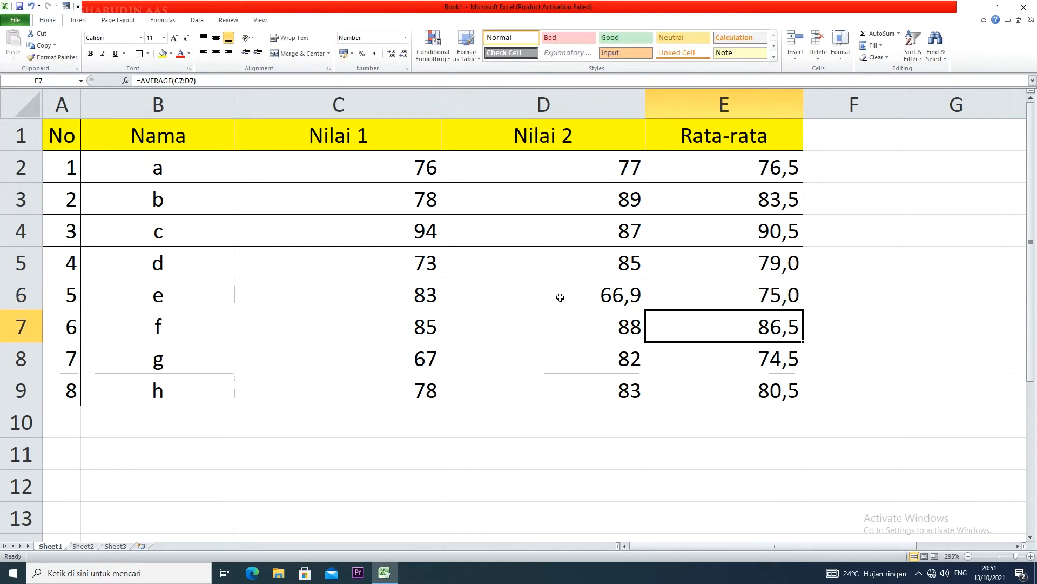
# Step: Set the Nilai 1 score of row e in C6 to 83,6
pyautogui.doubleClick(435, 297)
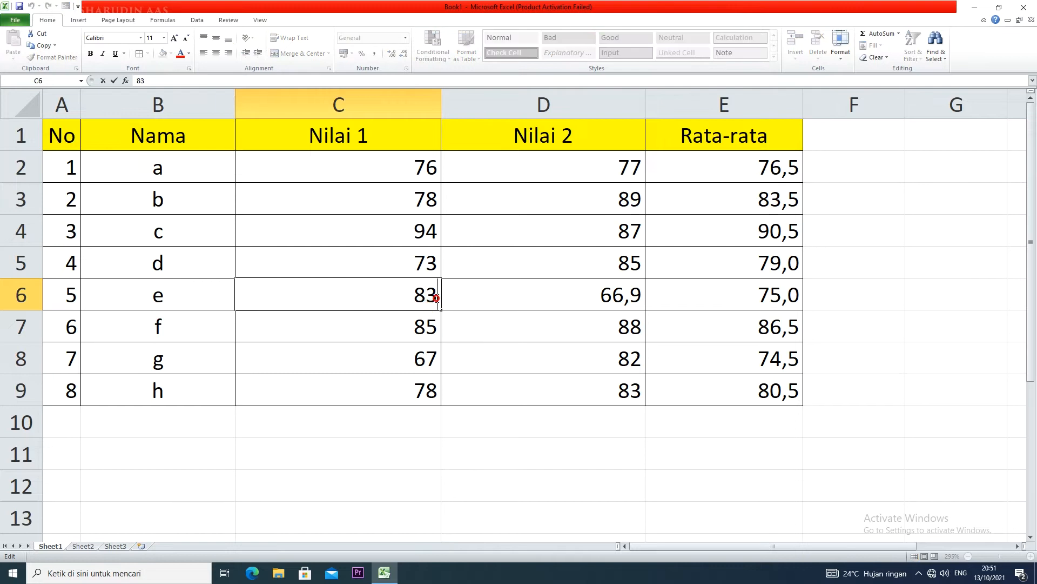
pyautogui.write(',')
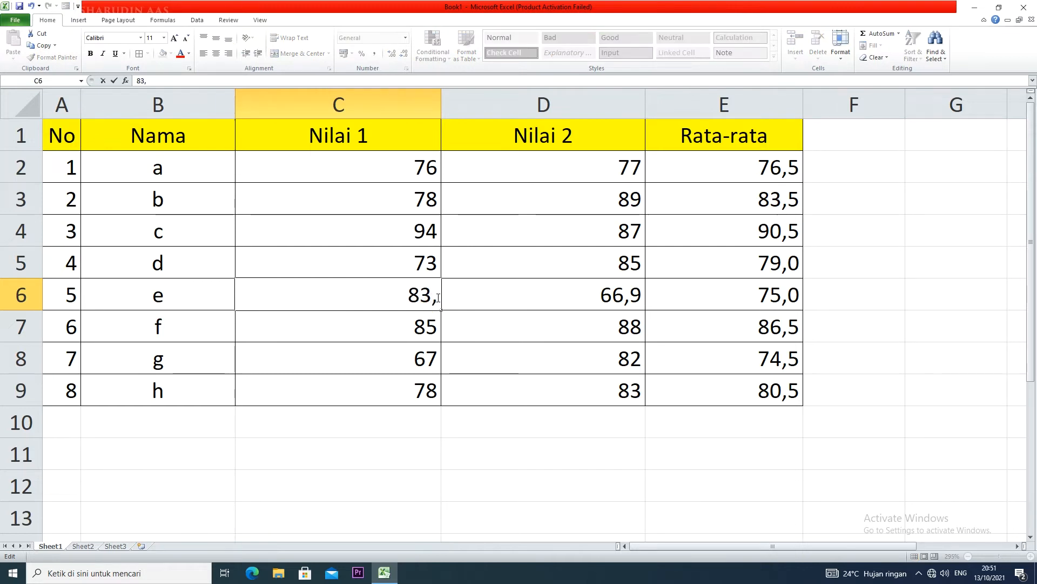
pyautogui.write('6')
pyautogui.click(490, 290)
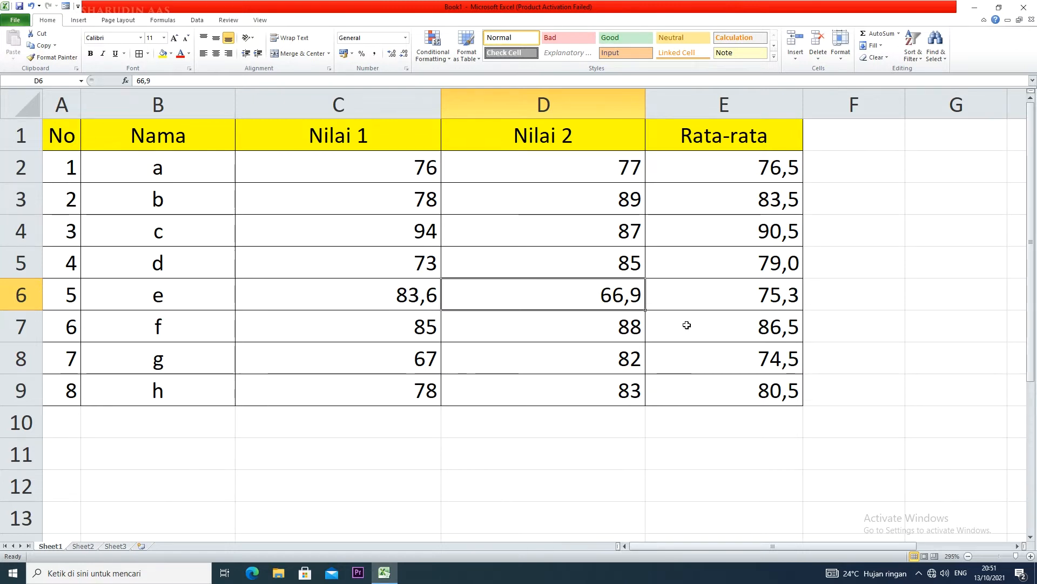
# Step: Enter 85,9 as the Nilai 1 score of row f in C7 and change it to 85,7
pyautogui.doubleClick(438, 330)
pyautogui.doubleClick(437, 329)
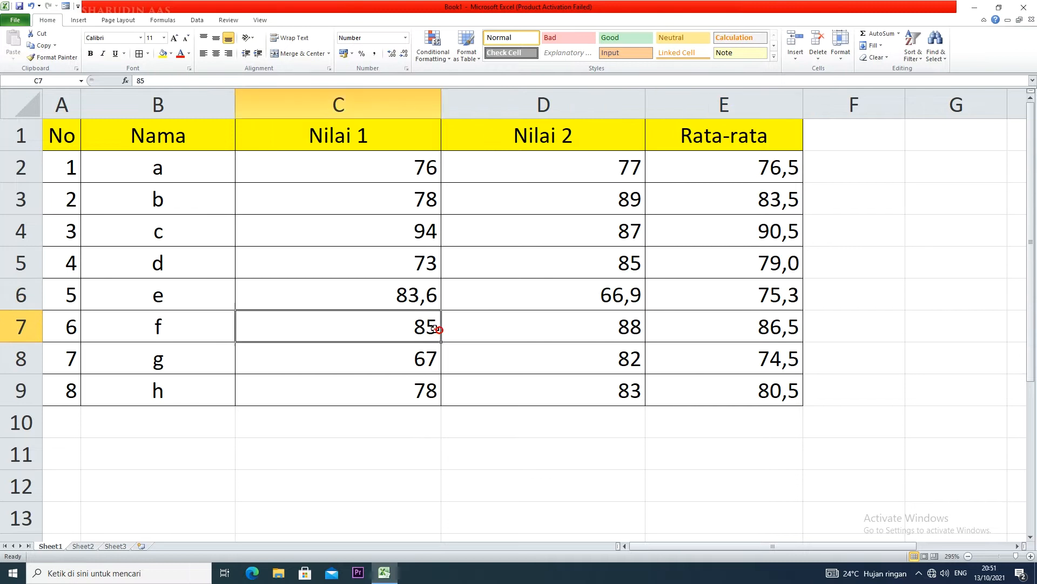
pyautogui.write(',9')
pyautogui.click(470, 365)
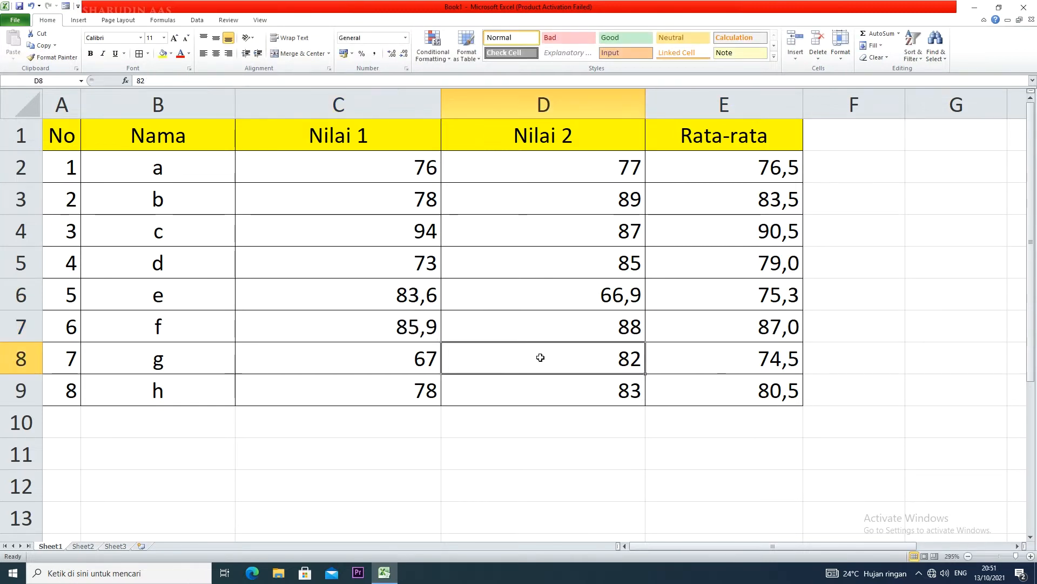
pyautogui.doubleClick(438, 326)
pyautogui.moveTo(437, 326); pyautogui.dragTo(426, 325)
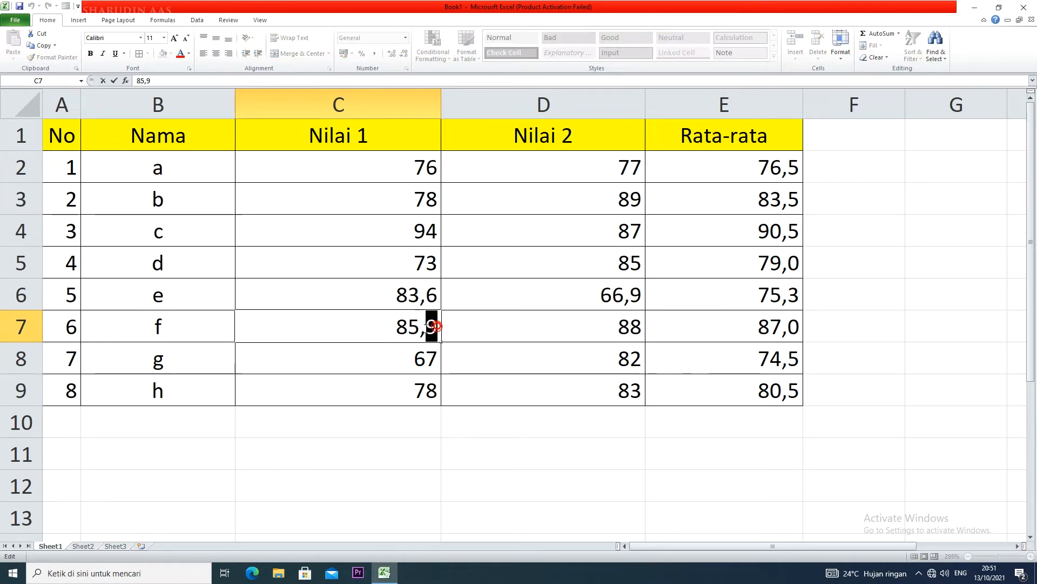
pyautogui.write('7')
pyautogui.click(496, 333)
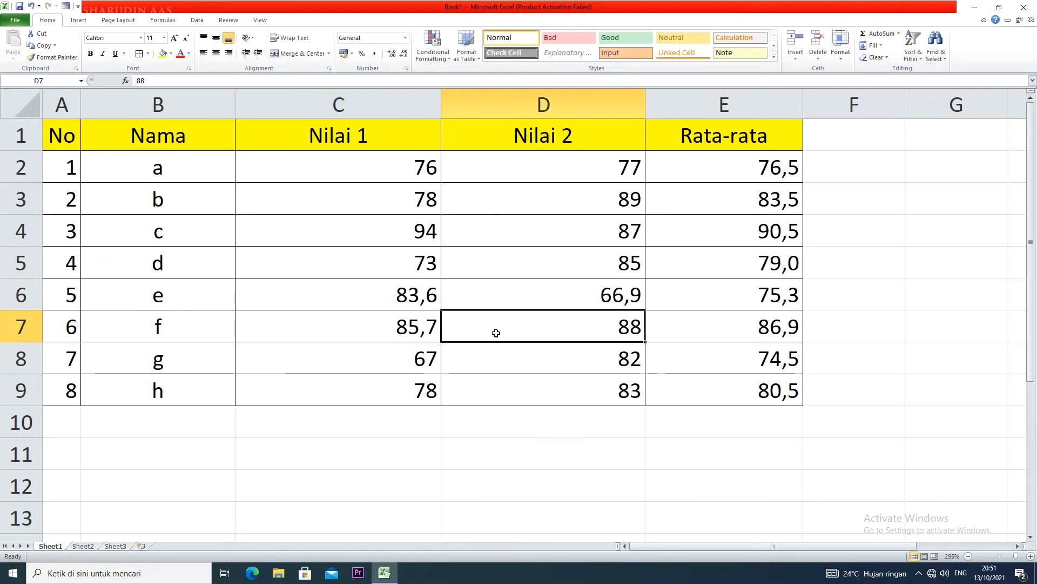
pyautogui.click(526, 378)
pyautogui.click(535, 296)
pyautogui.click(517, 230)
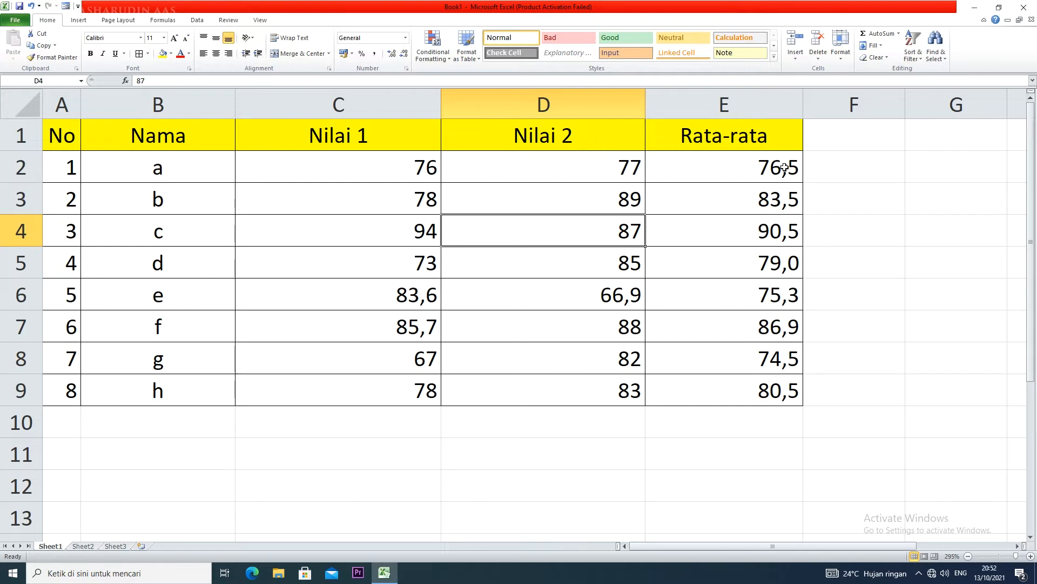
pyautogui.click(795, 325)
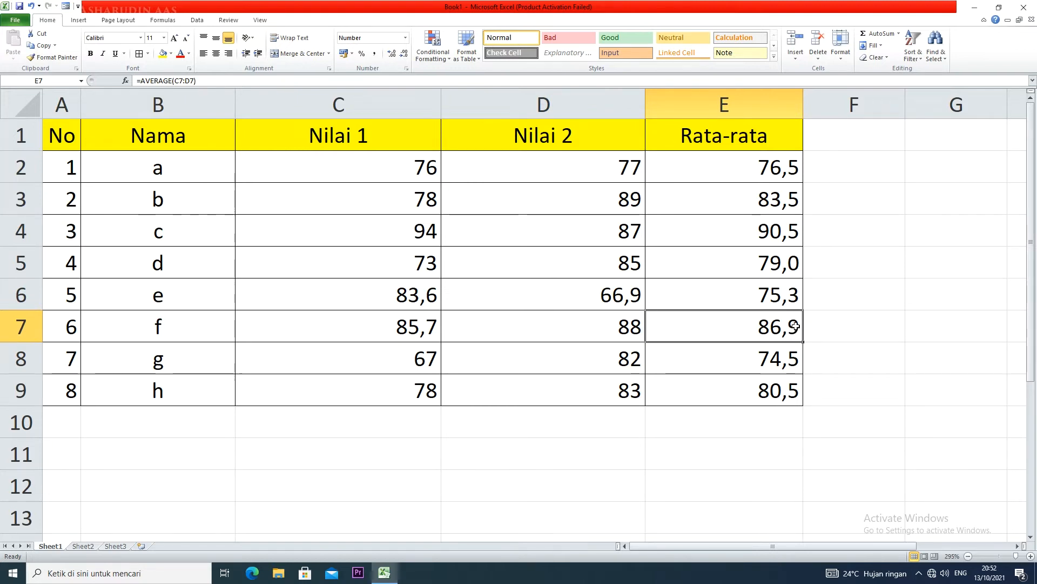
# Step: Widen column F beside the Rata-rata column and enter the header ROUND in F1
pyautogui.scroll(-3, 796, 323)
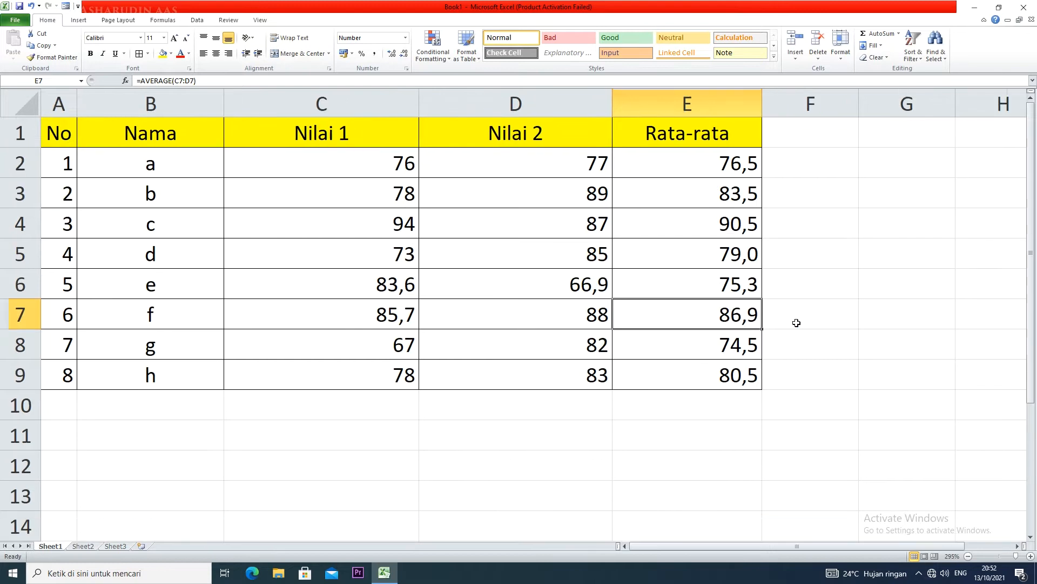
pyautogui.moveTo(766, 104); pyautogui.dragTo(854, 104)
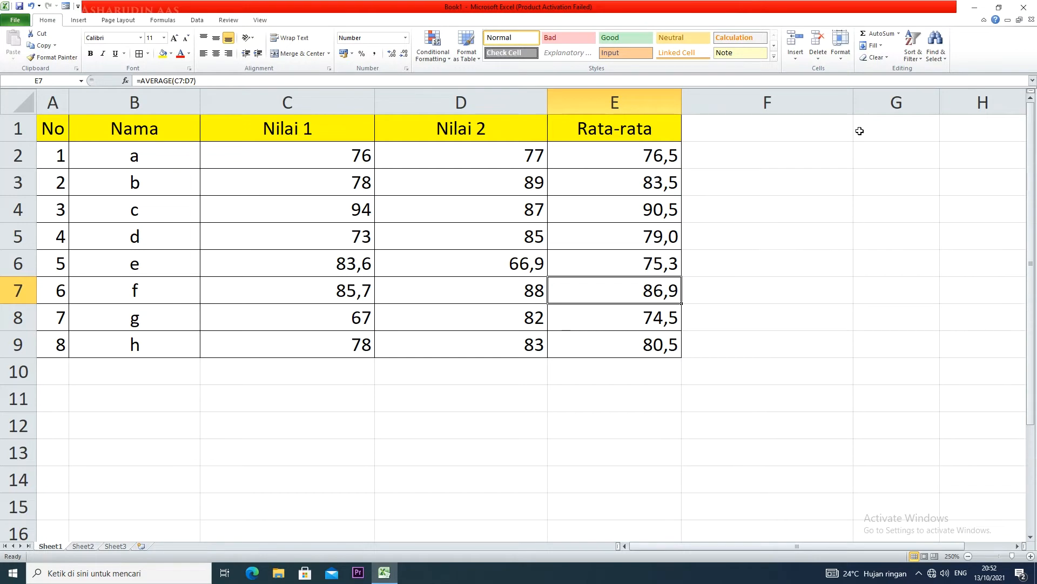
pyautogui.click(769, 135)
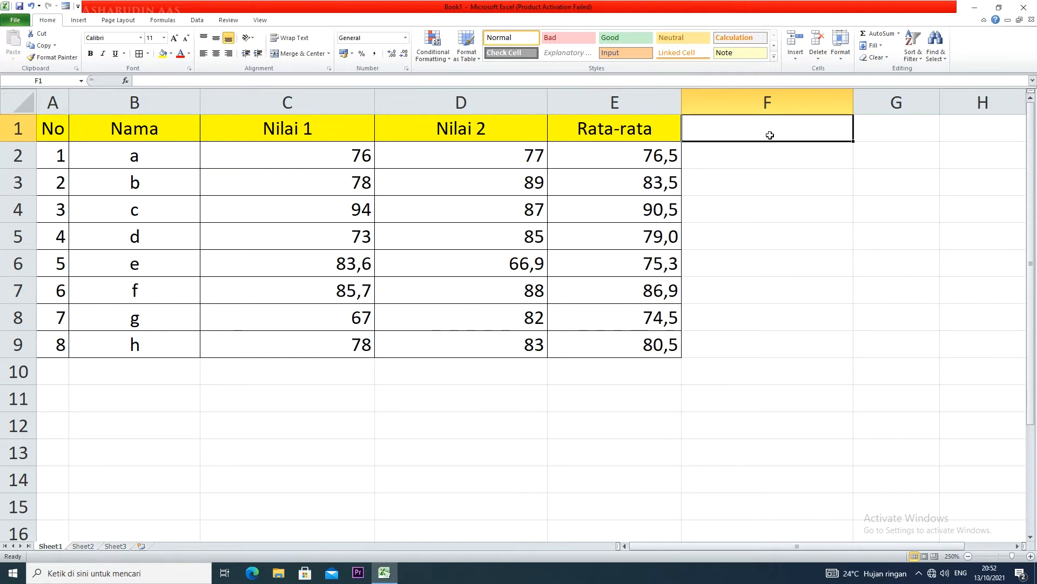
pyautogui.write('ROUND')
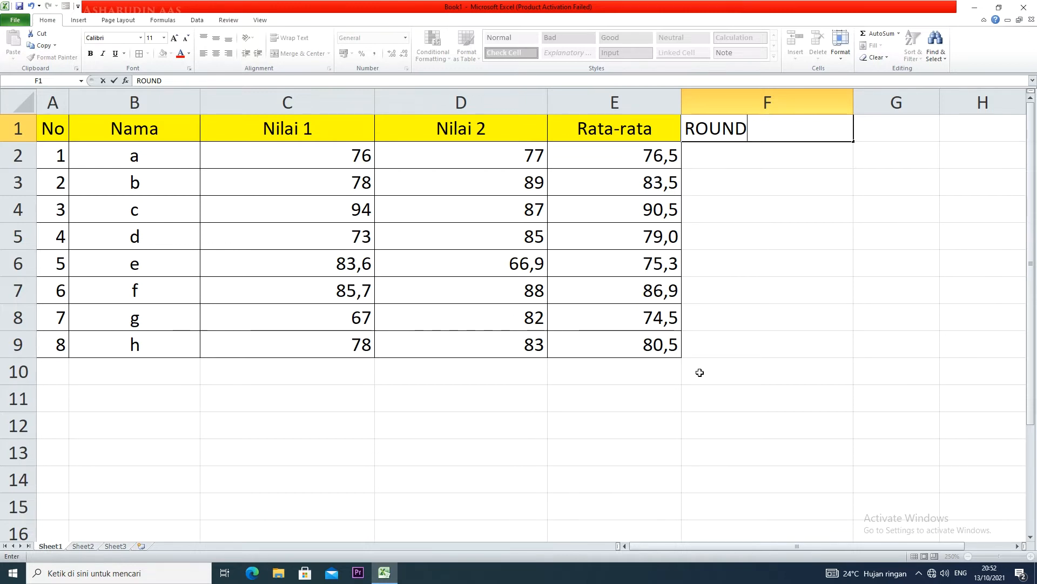
# Step: Narrow columns B to F and match the ROUND header in F1 to the yellow, centred table headers
pyautogui.moveTo(81, 100); pyautogui.dragTo(478, 99)
pyautogui.click(571, 151)
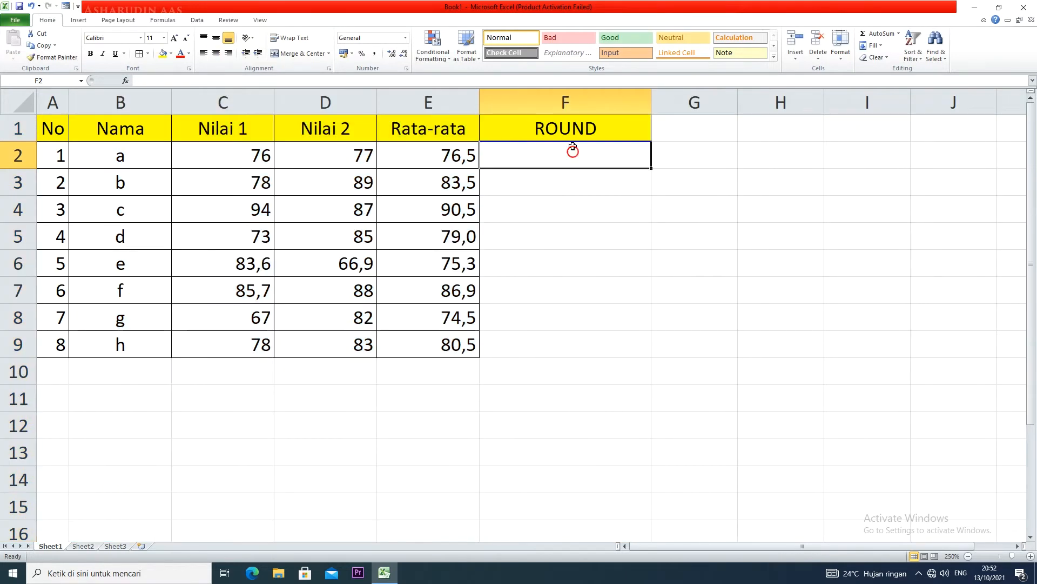
pyautogui.moveTo(651, 104); pyautogui.dragTo(586, 103)
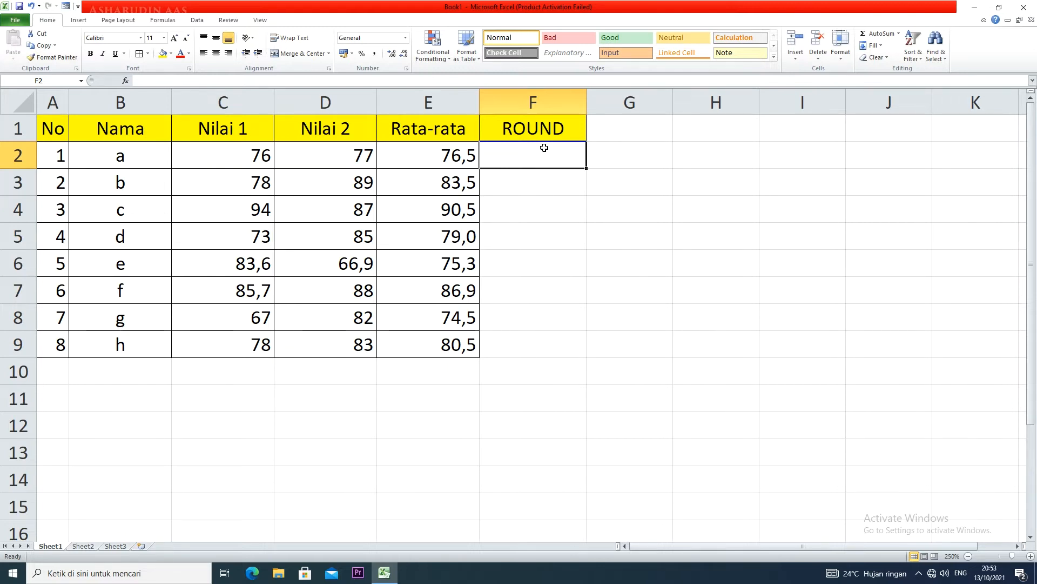
# Step: Enter =ROUND(E2;0) in F2 and fill the formula down to F9
pyautogui.click(551, 161)
pyautogui.write('=')
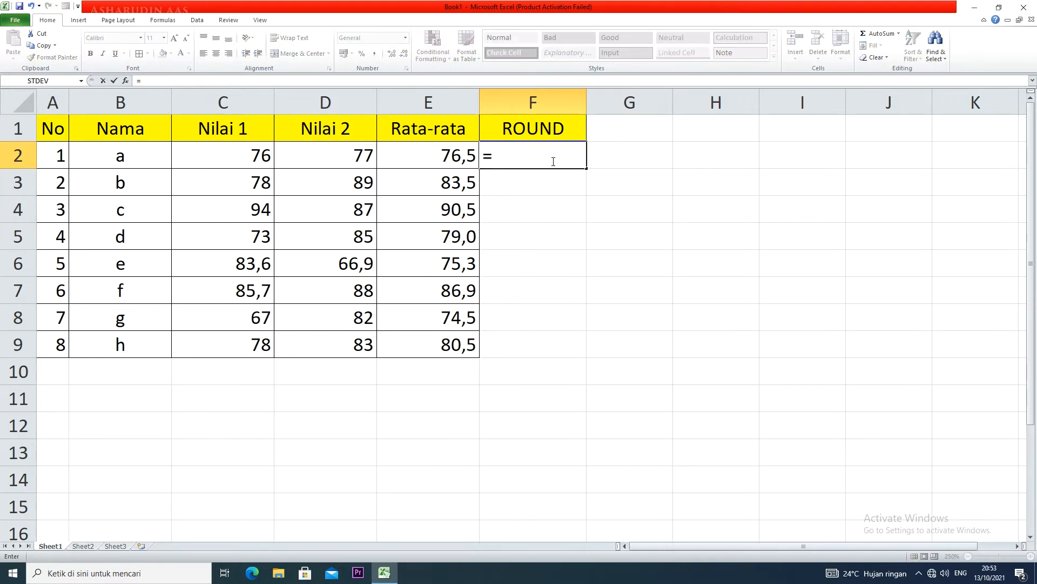
pyautogui.write('ROUND(')
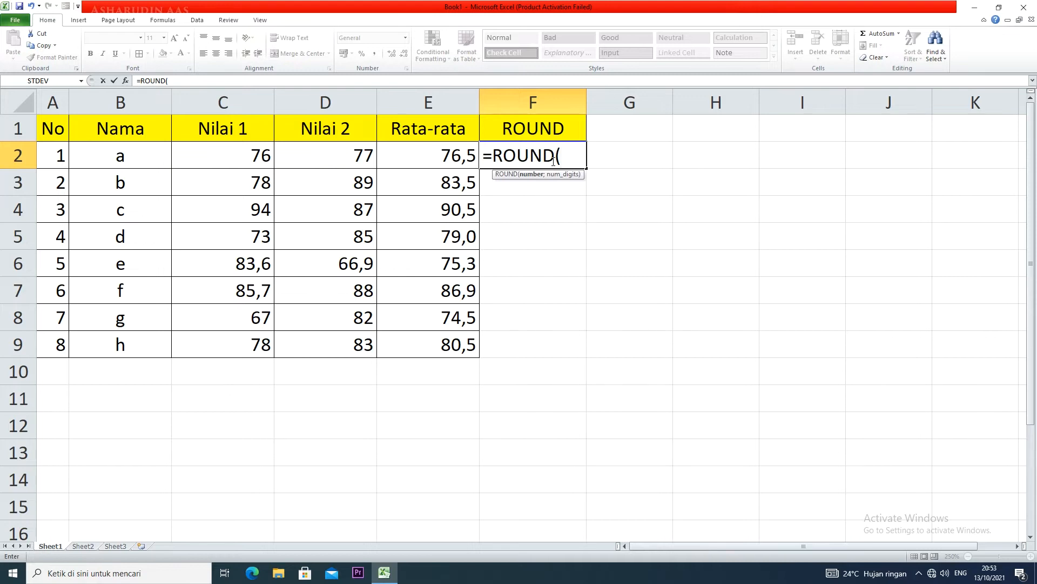
pyautogui.click(459, 148)
pyautogui.write(';')
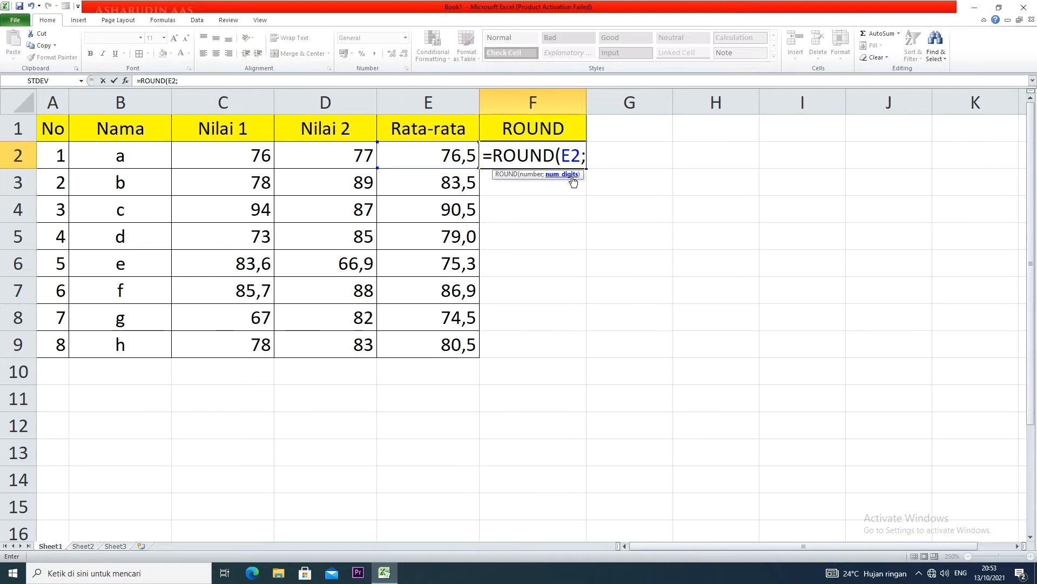
pyautogui.write('0)')
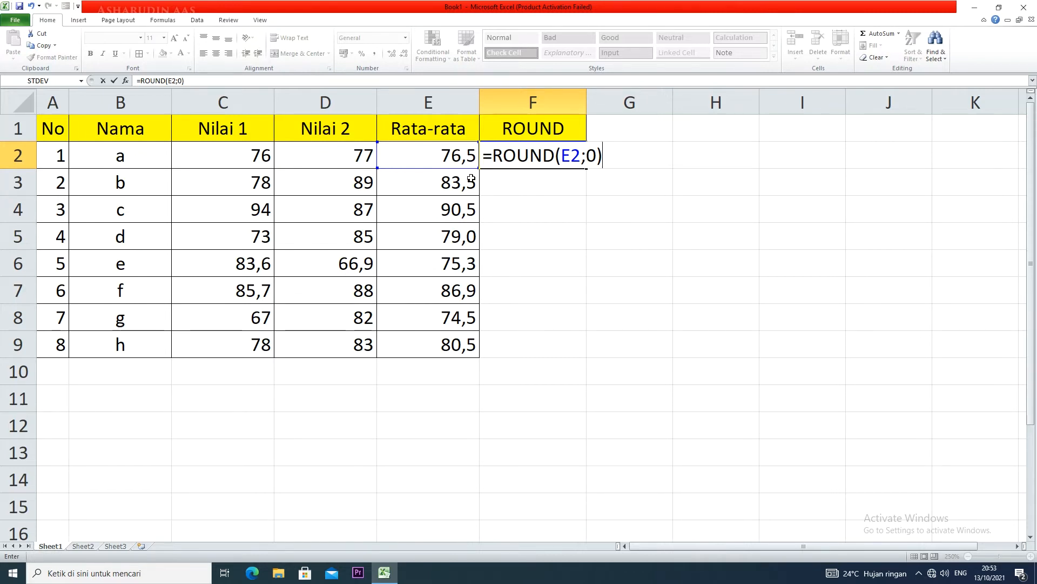
pyautogui.press('Return')
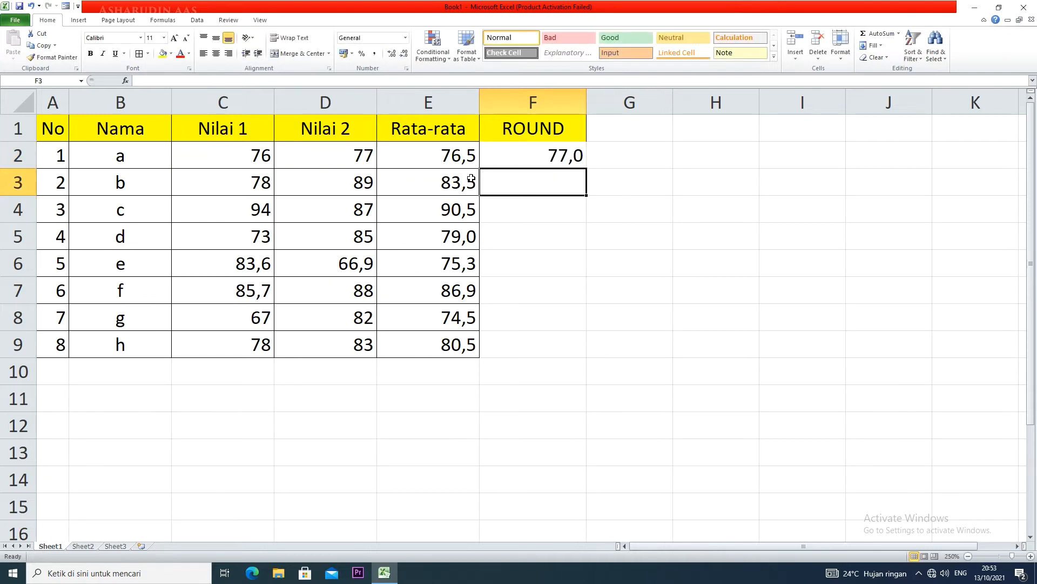
pyautogui.click(549, 163)
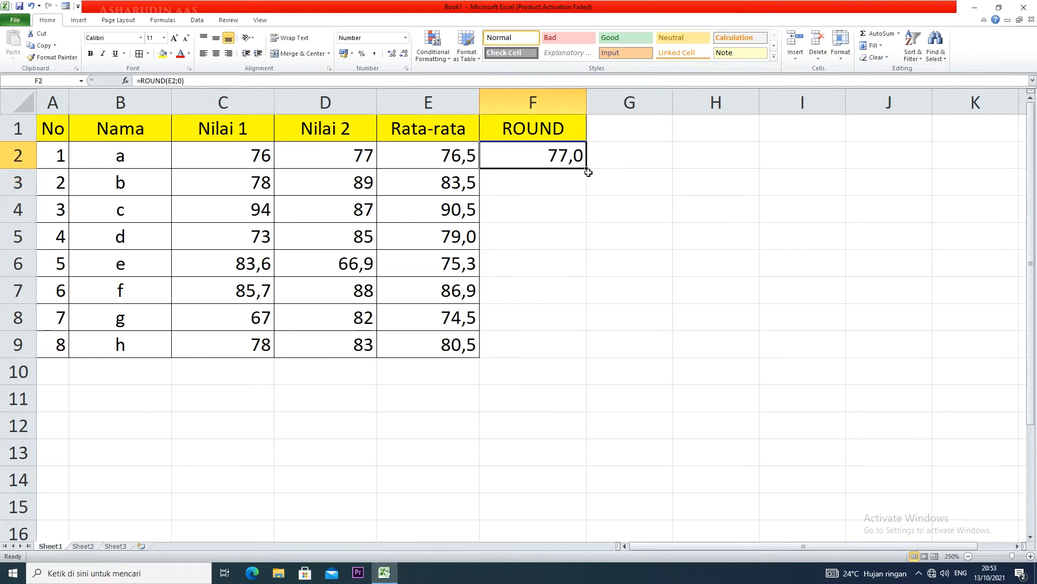
pyautogui.moveTo(588, 169); pyautogui.dragTo(576, 354)
# Step: Examine the ROUND formulas in column F and compare their results with the averages in column E
pyautogui.doubleClick(502, 258)
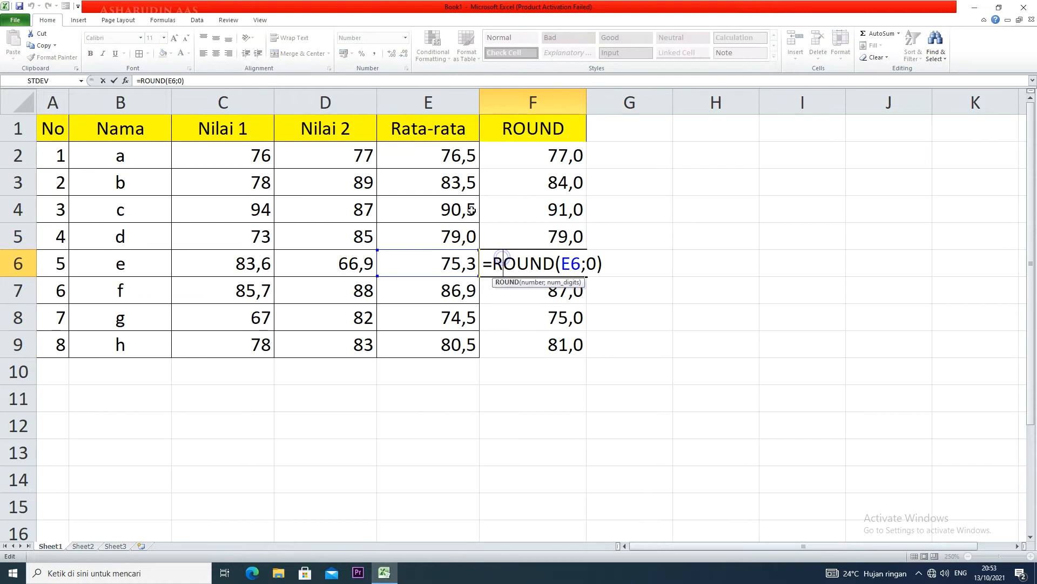
pyautogui.click(459, 180)
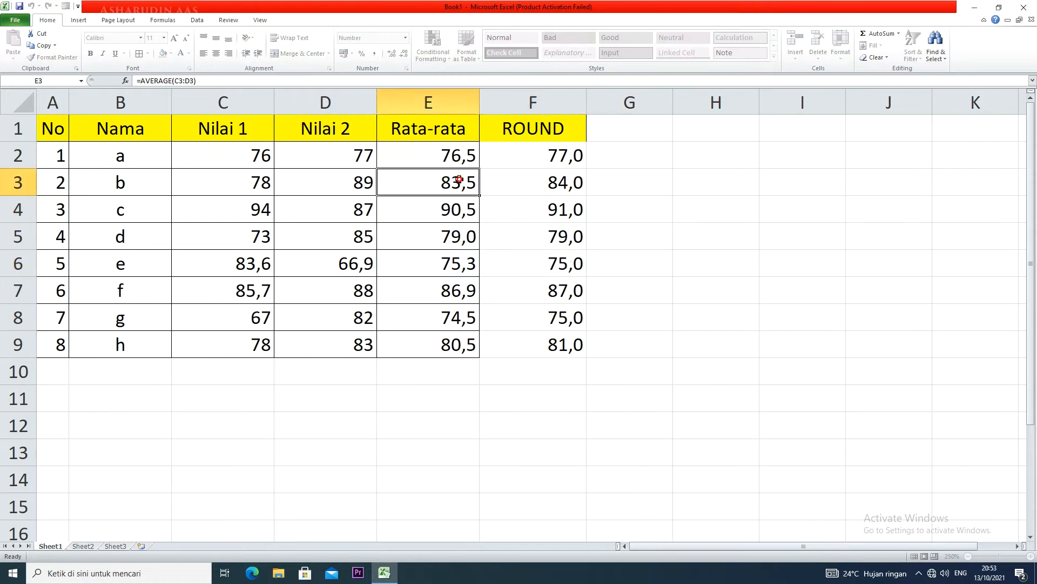
pyautogui.click(484, 215)
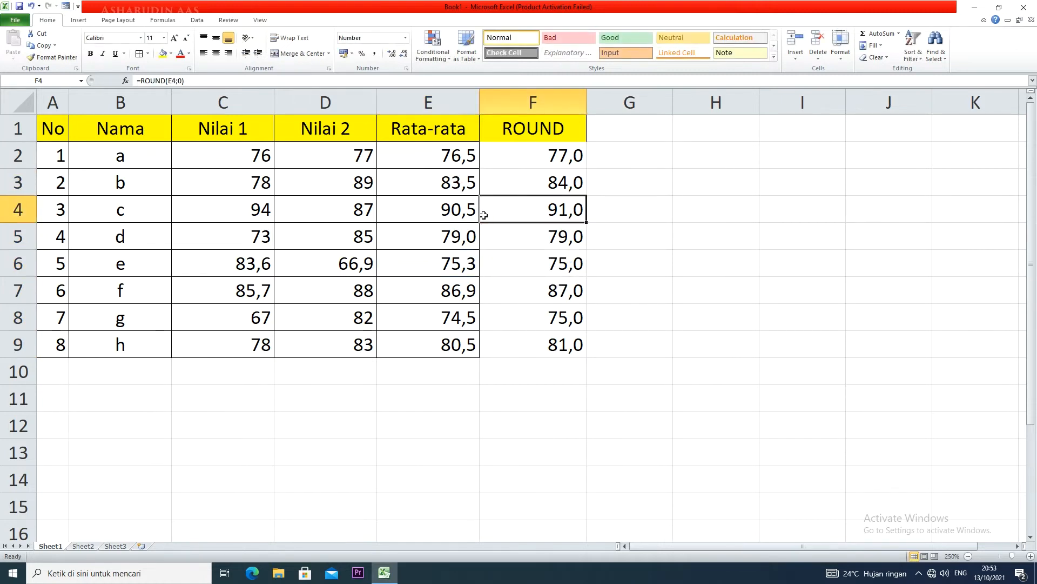
pyautogui.click(484, 233)
pyautogui.click(501, 268)
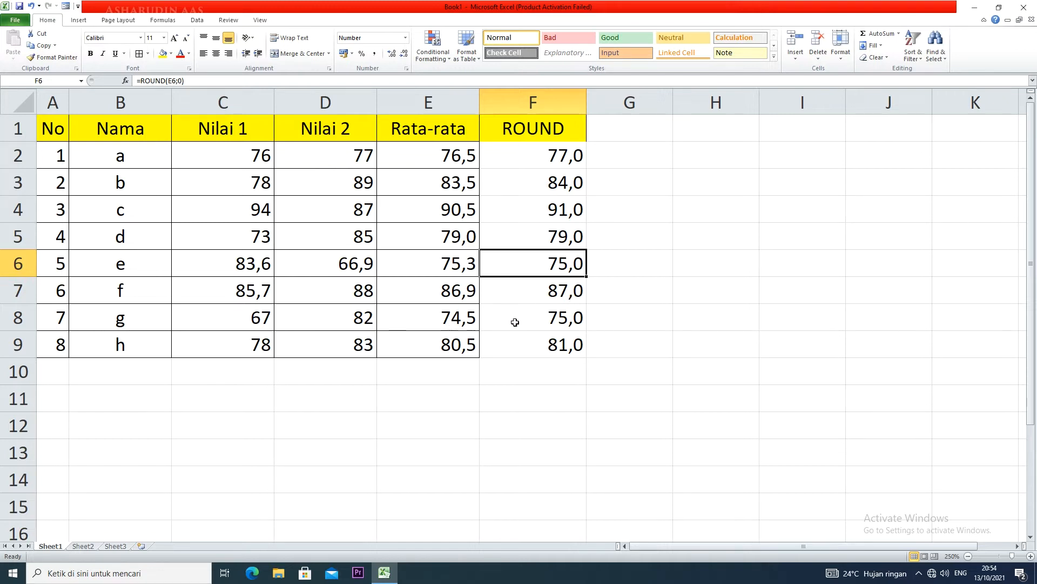
# Step: Remove the decimal places from the ROUND results in F2:F9
pyautogui.moveTo(522, 139); pyautogui.dragTo(523, 347)
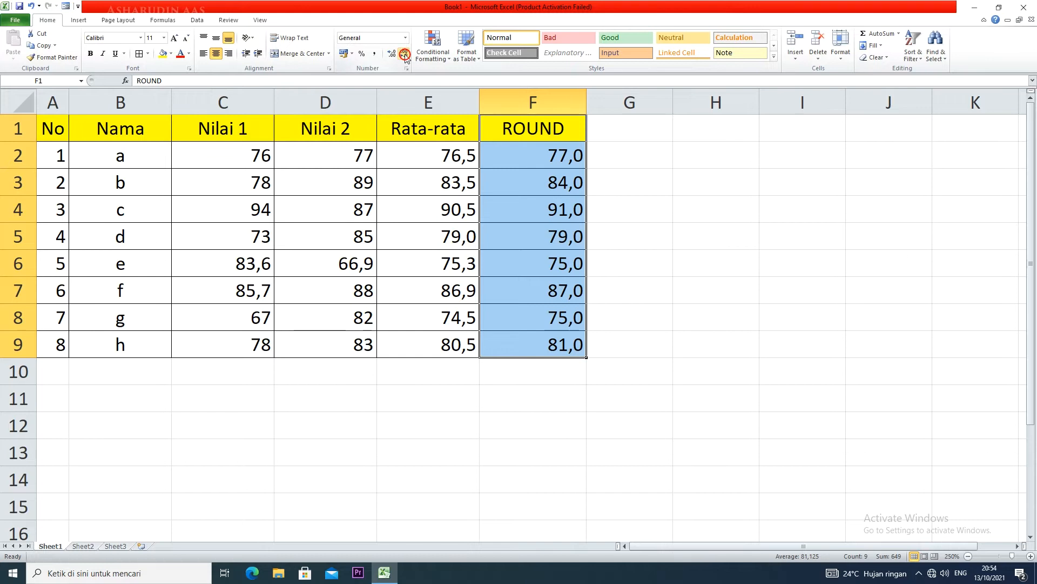
pyautogui.click(554, 208)
pyautogui.moveTo(545, 161); pyautogui.dragTo(523, 339)
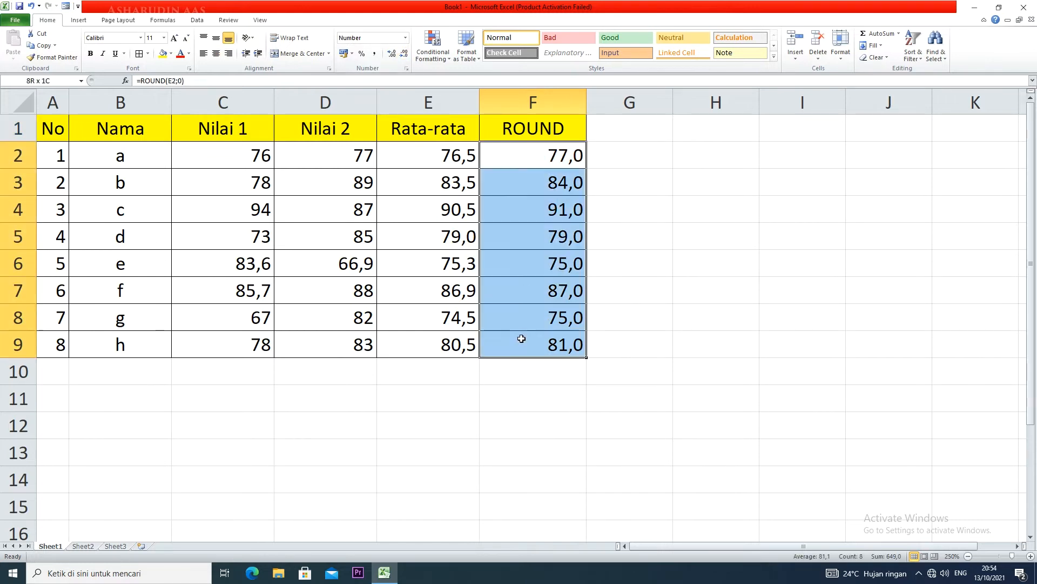
pyautogui.click(404, 53)
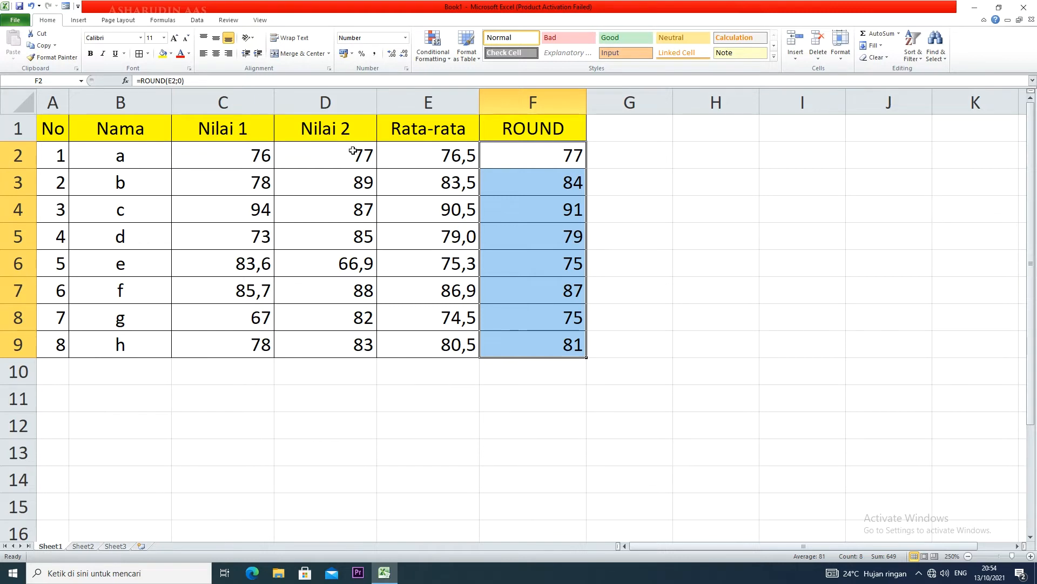
# Step: Centre the ROUND results in F2:F9 and enter the header ROUNDDOWN in G1
pyautogui.click(219, 55)
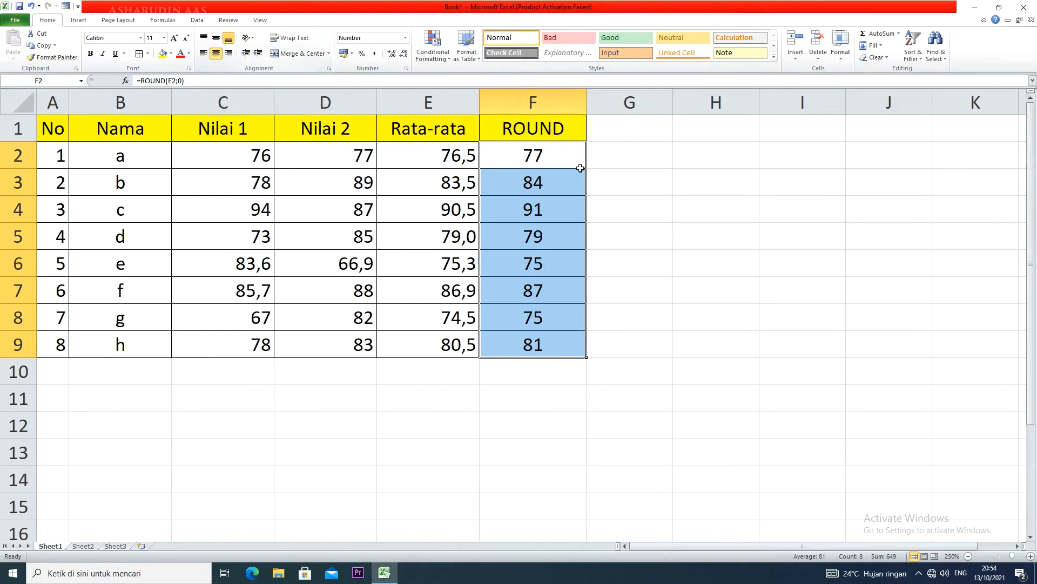
pyautogui.click(630, 137)
pyautogui.moveTo(672, 102); pyautogui.dragTo(688, 103)
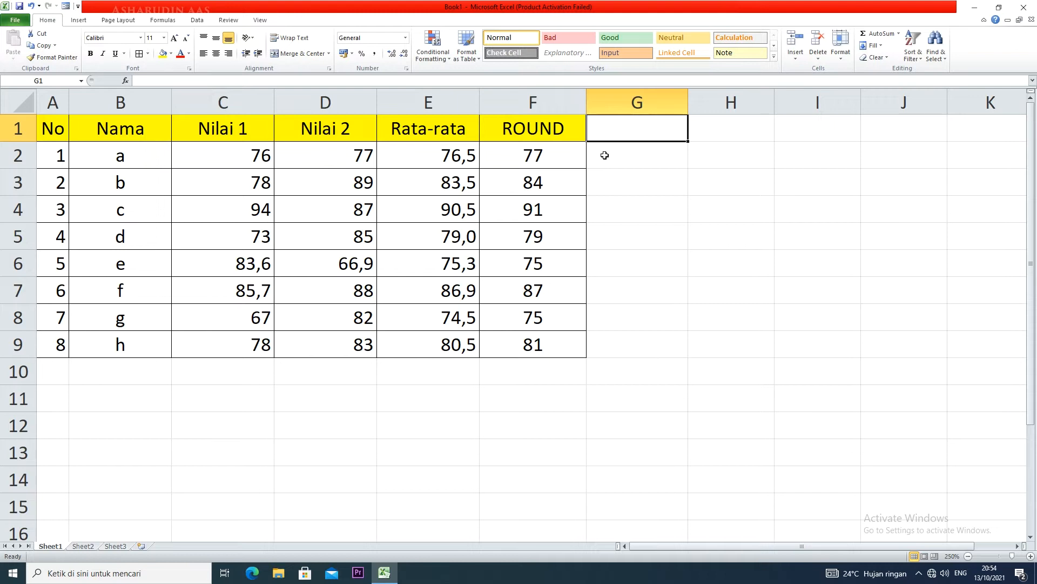
pyautogui.write('RO')
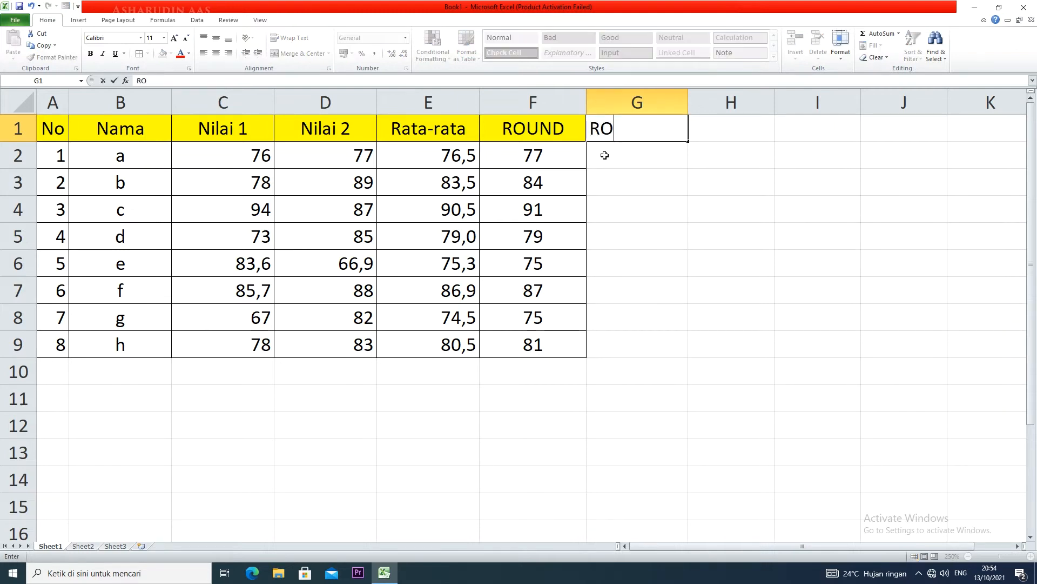
pyautogui.write('UNDD')
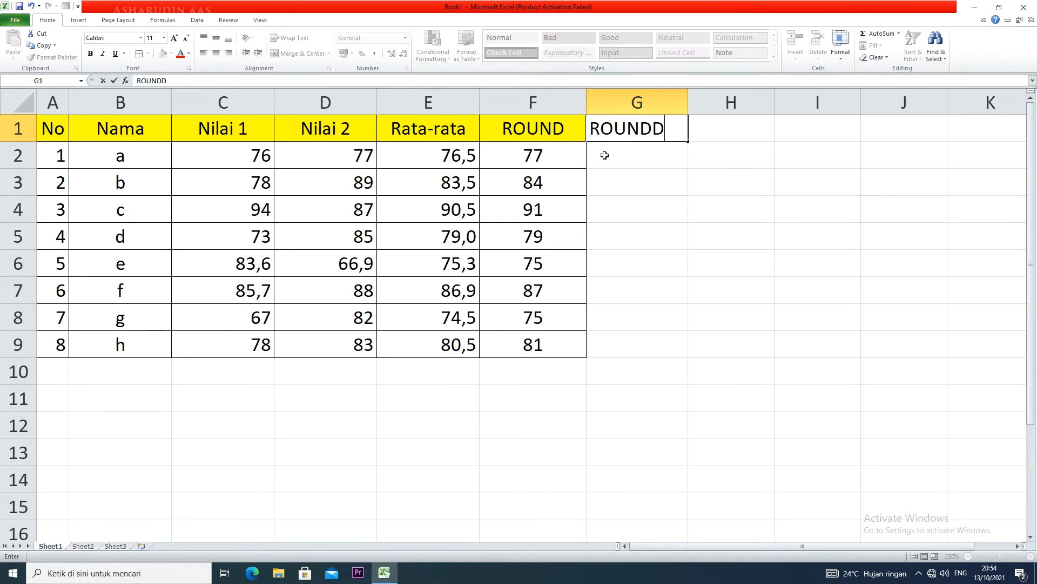
pyautogui.write('OWN')
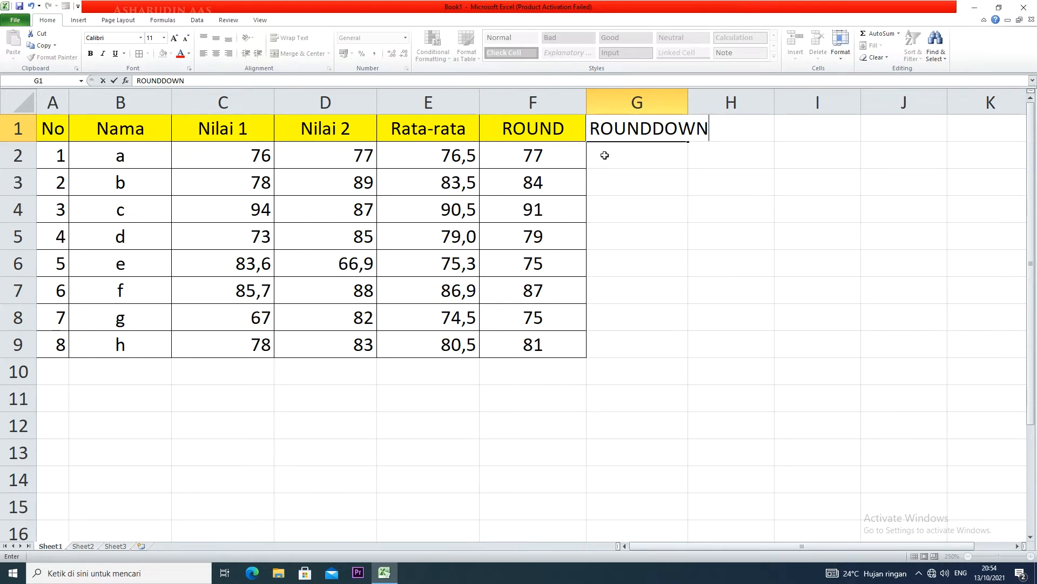
# Step: Widen column G to fit the ROUNDDOWN header and add borders to G1:G9
pyautogui.click(666, 103)
pyautogui.moveTo(688, 103); pyautogui.dragTo(722, 103)
pyautogui.moveTo(683, 132); pyautogui.dragTo(650, 347)
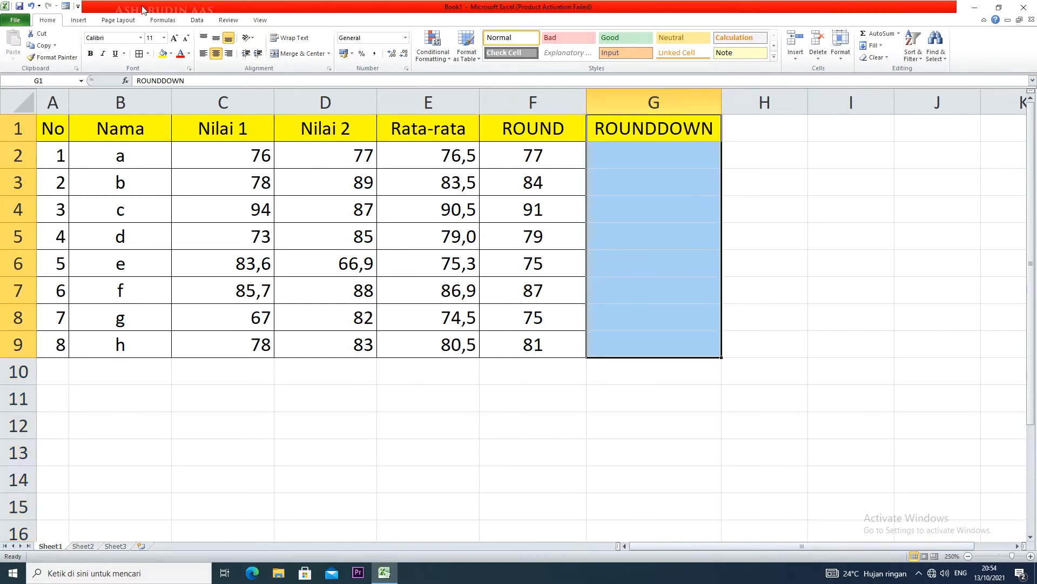
pyautogui.click(140, 53)
# Step: Enter =ROUNDDOWN(E2;0) in G2 and fill the formula down to G9
pyautogui.click(605, 155)
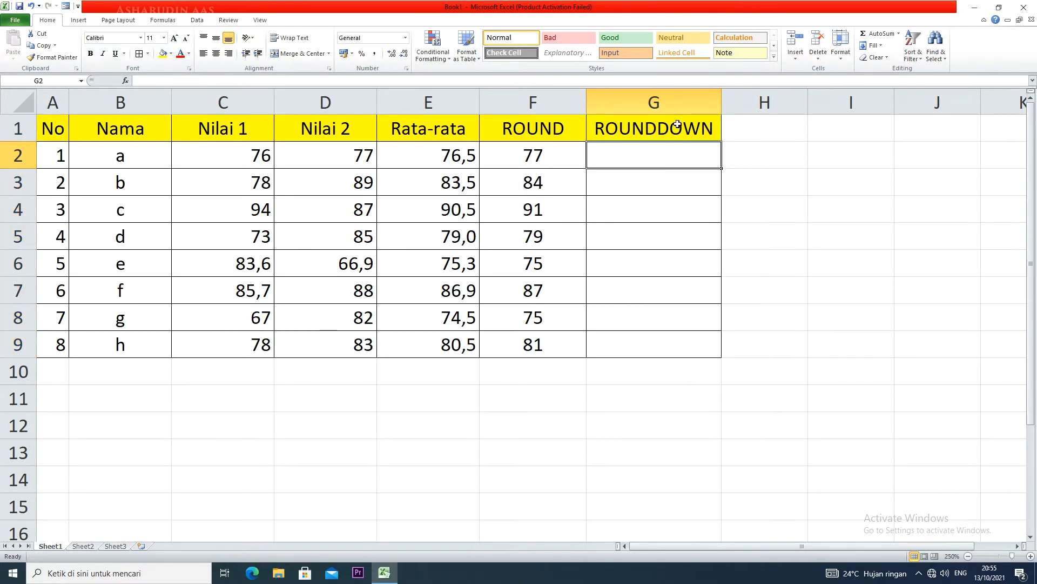
pyautogui.write('=')
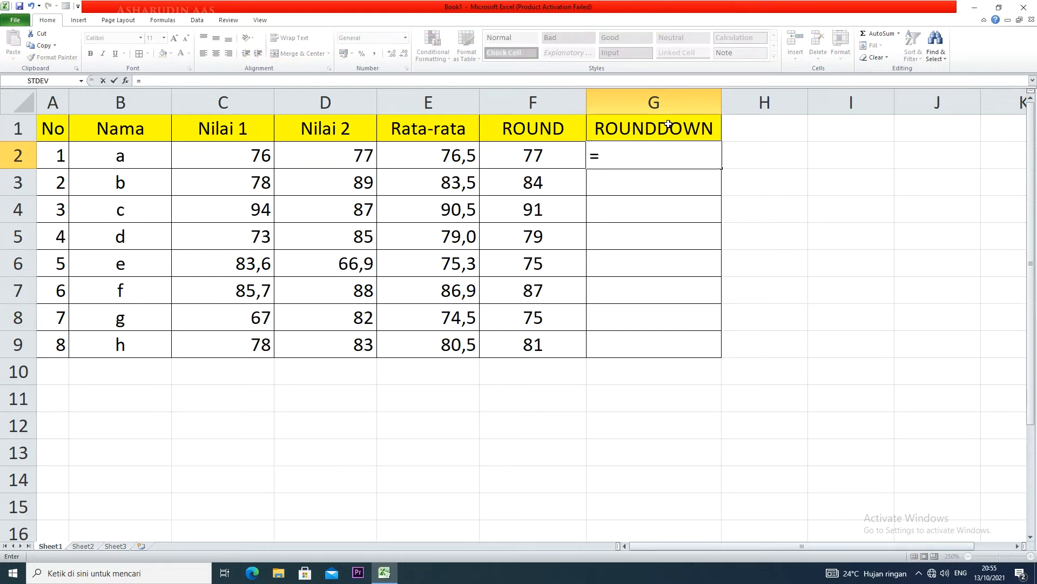
pyautogui.write('ROUND')
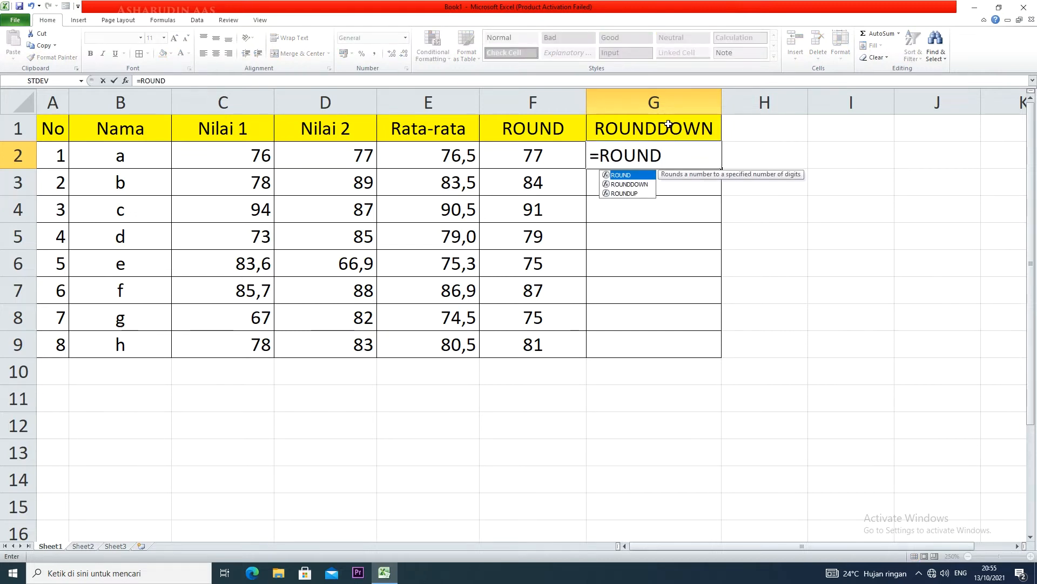
pyautogui.write('DOWN(')
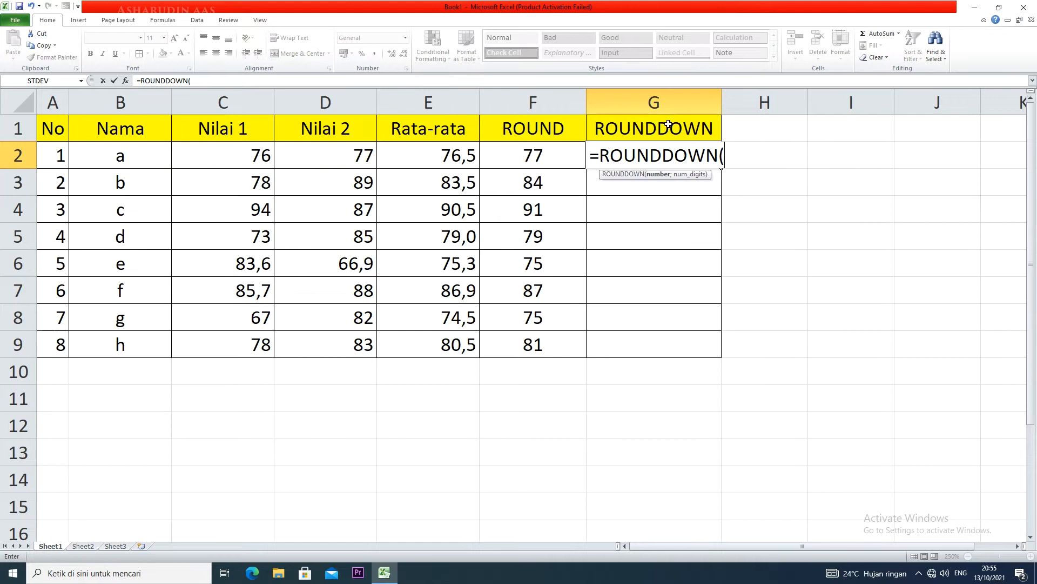
pyautogui.click(445, 155)
pyautogui.write(';')
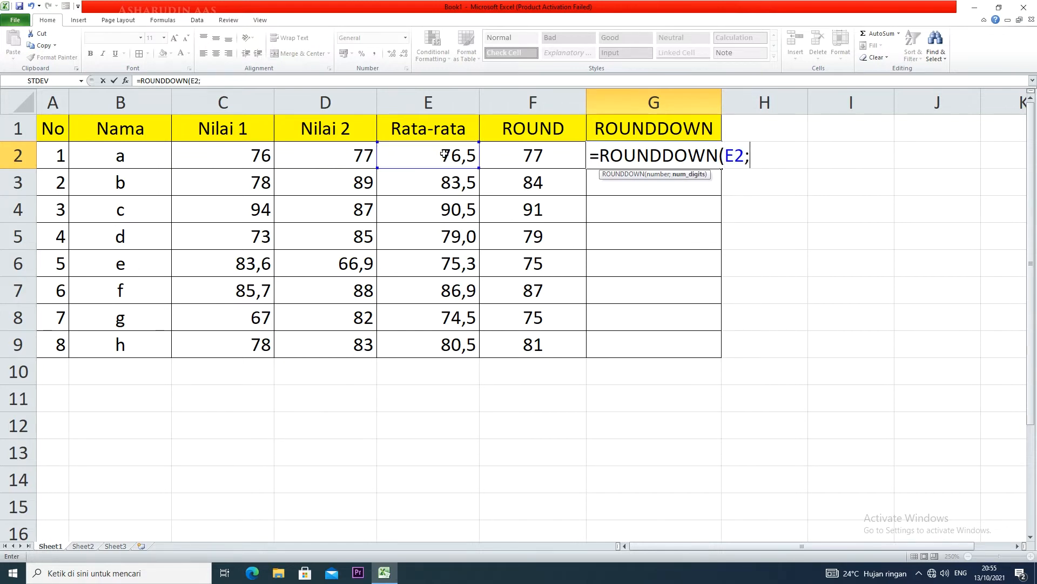
pyautogui.write('0)')
pyautogui.press('Return')
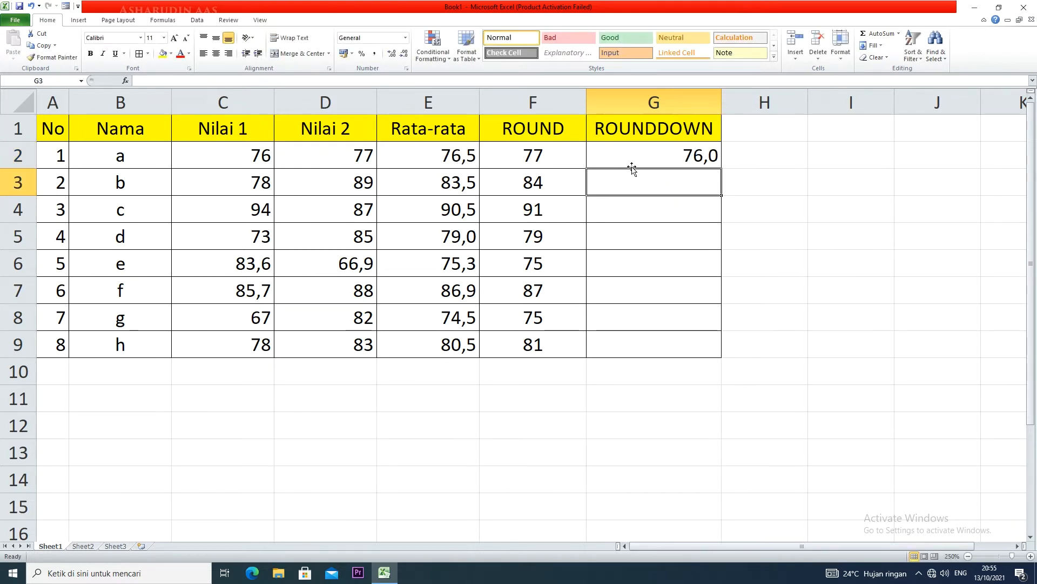
pyautogui.click(709, 157)
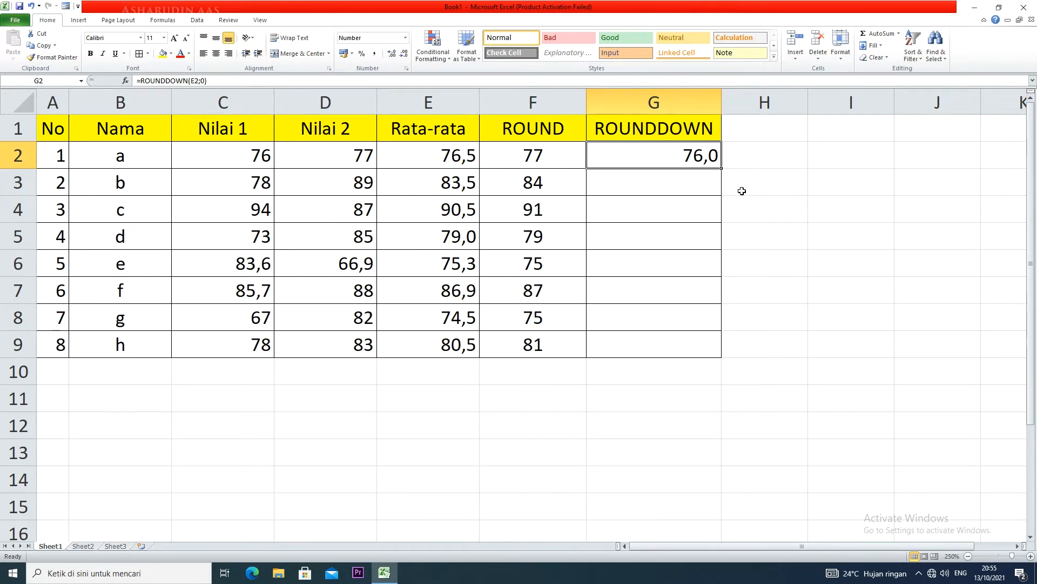
pyautogui.moveTo(723, 169); pyautogui.dragTo(722, 358)
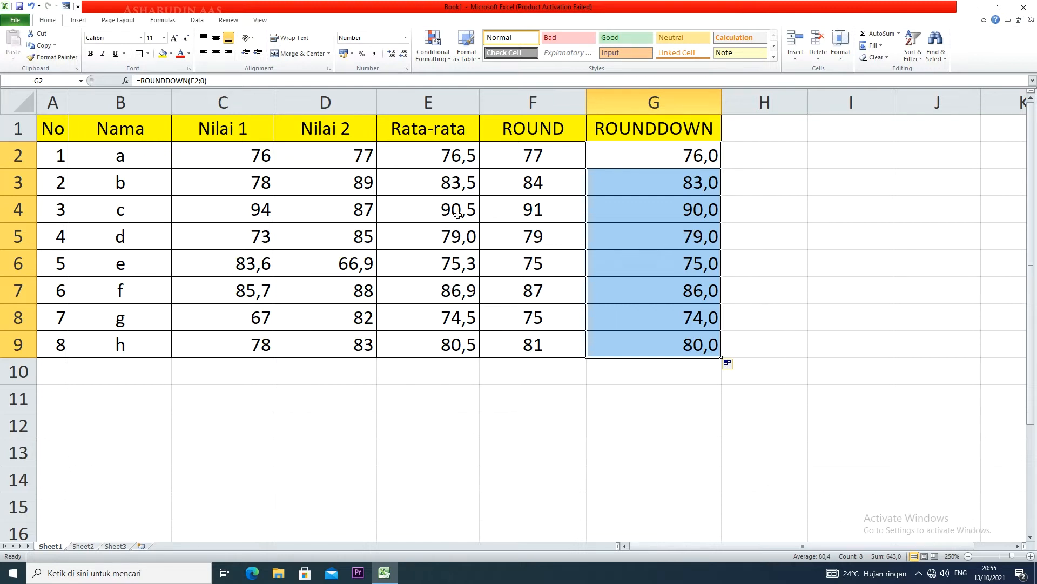
# Step: Remove the decimal places from the ROUNDDOWN results in G2:G9 and centre them
pyautogui.click(404, 53)
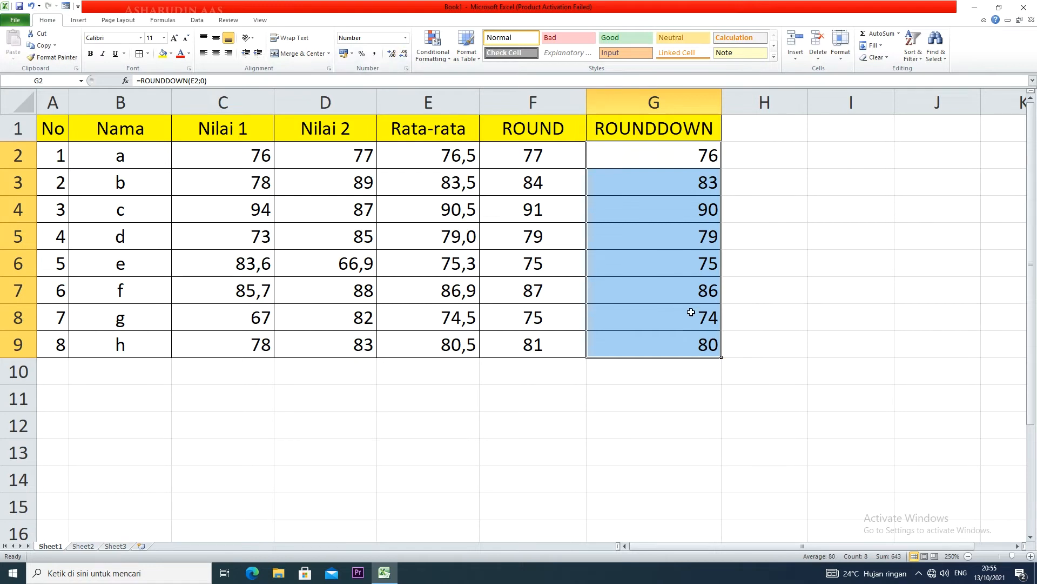
pyautogui.click(752, 266)
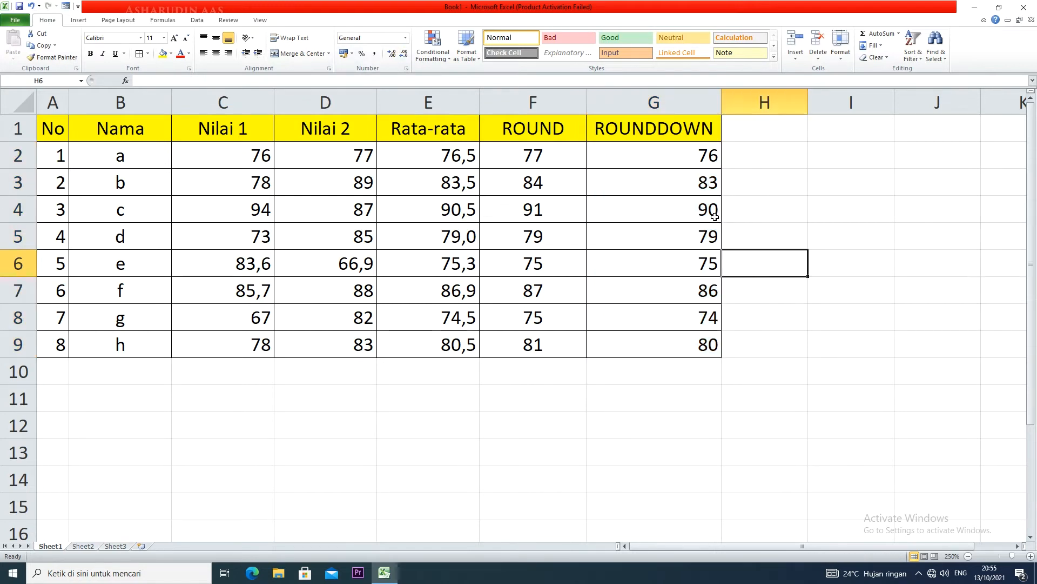
pyautogui.moveTo(696, 150); pyautogui.dragTo(680, 344)
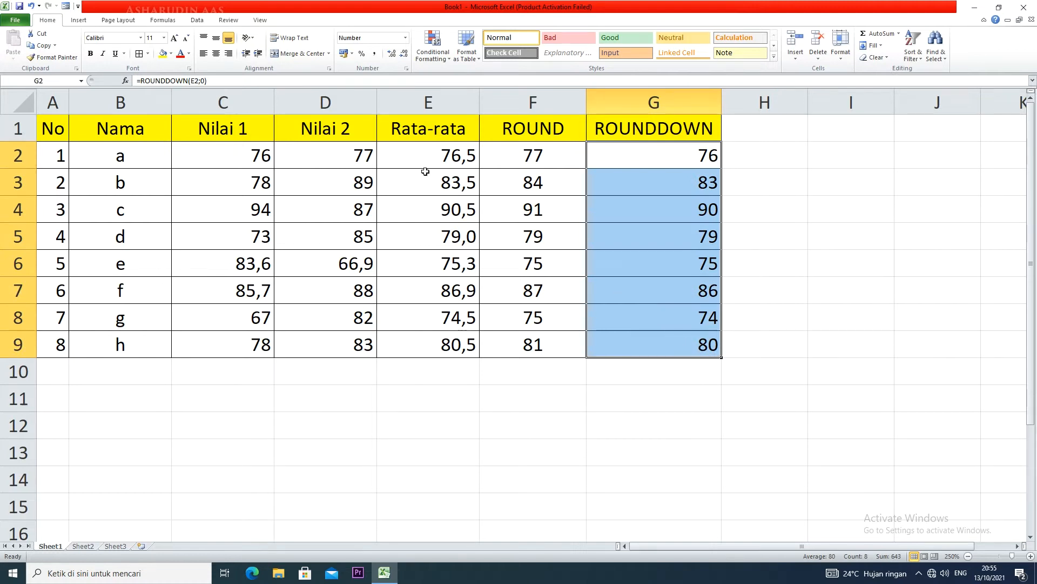
pyautogui.click(216, 53)
pyautogui.click(660, 176)
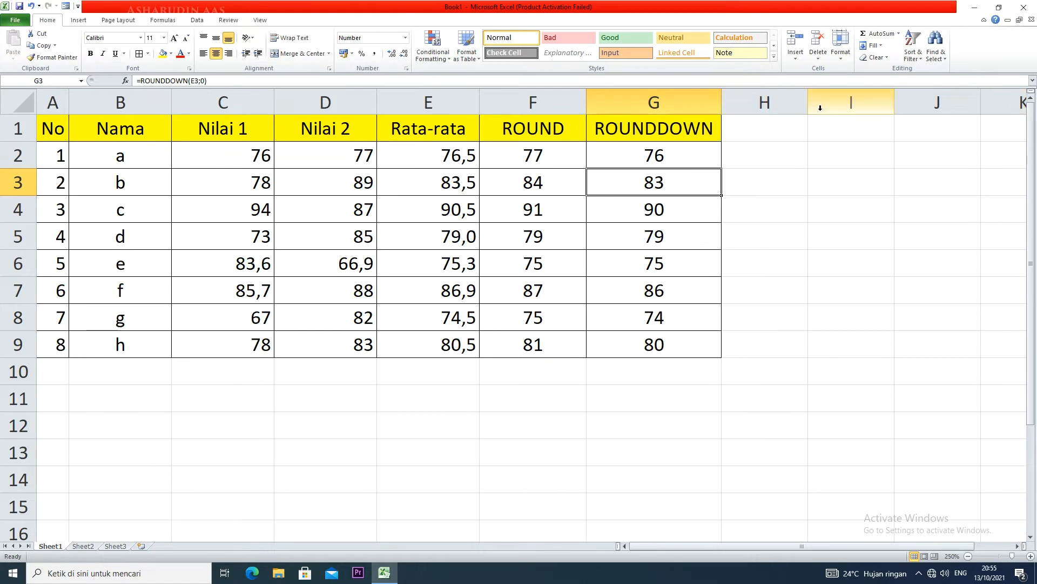
# Step: Set up column H with a width of about 13.71, the header ROUNDUP in H1 and borders on H1:H9
pyautogui.moveTo(809, 105); pyautogui.dragTo(859, 105)
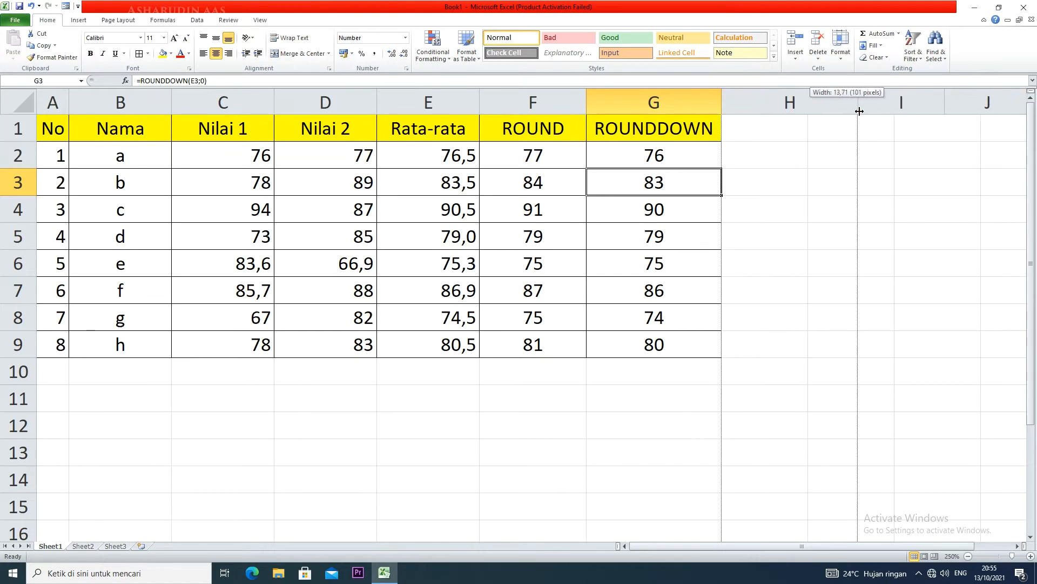
pyautogui.click(816, 132)
pyautogui.write('ROUNDU')
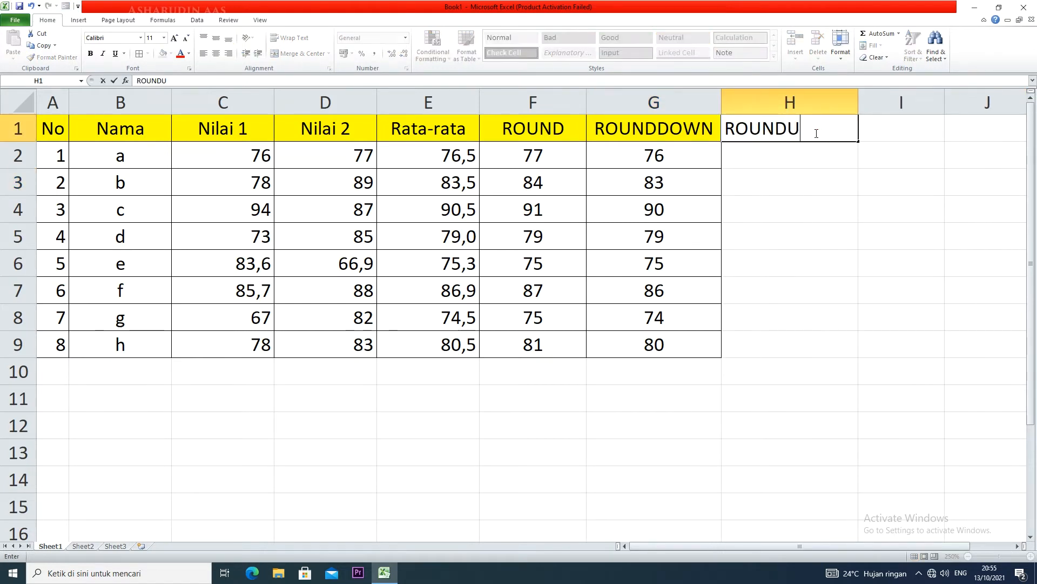
pyautogui.write('P(')
pyautogui.press('BackSpace')
pyautogui.press('Return')
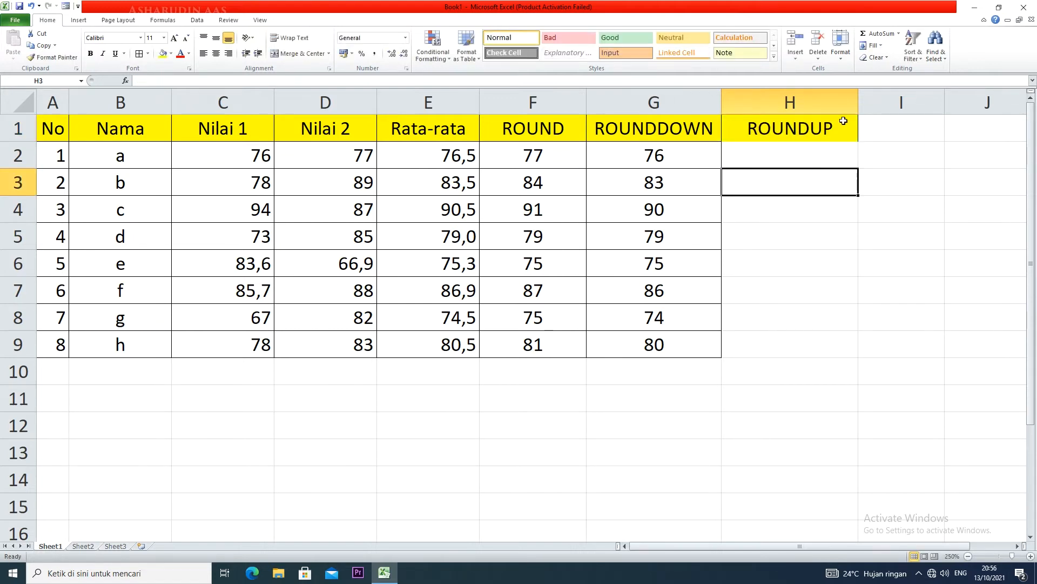
pyautogui.moveTo(843, 128); pyautogui.dragTo(801, 347)
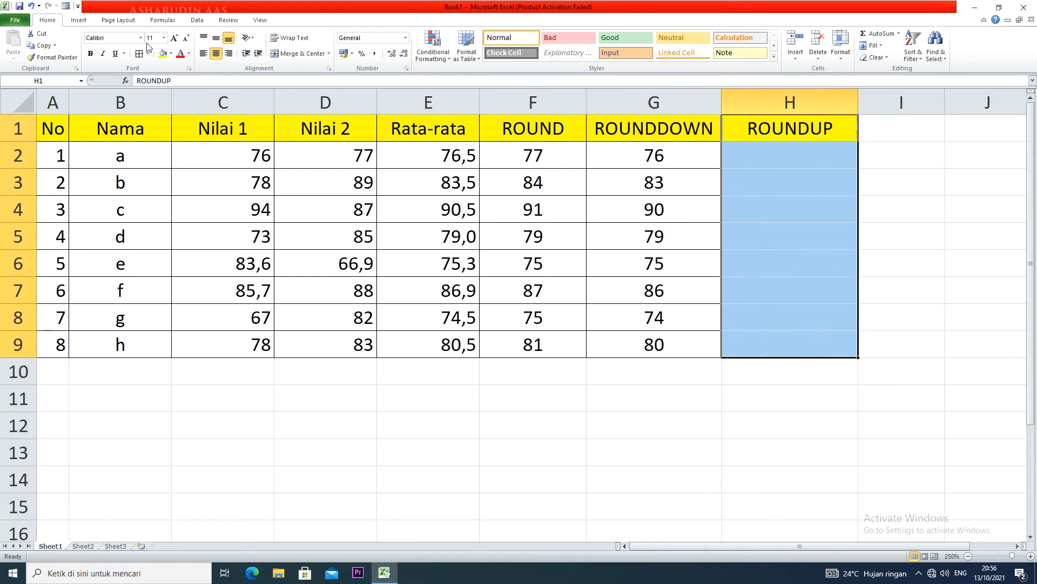
# Step: Enter =ROUNDUP(E2;0) in H2 and fill the formula down to H9
pyautogui.click(820, 159)
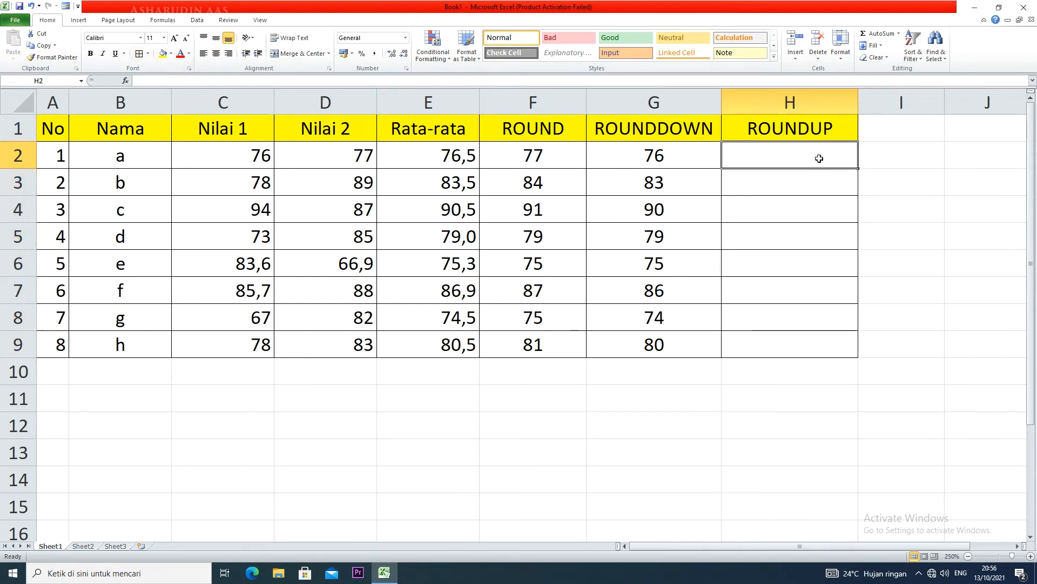
pyautogui.write('=ROUNDUP(')
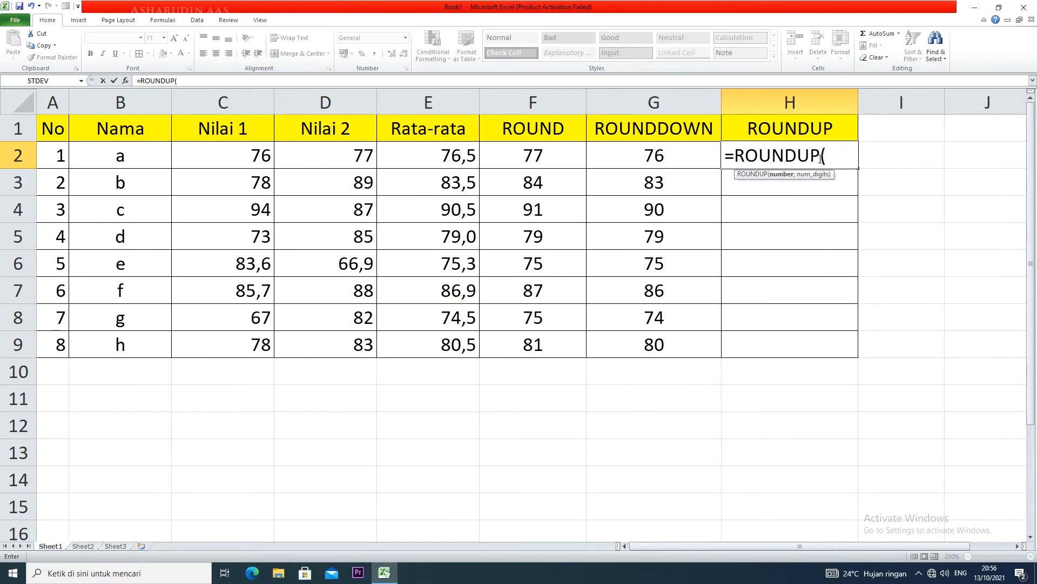
pyautogui.click(454, 156)
pyautogui.write(';')
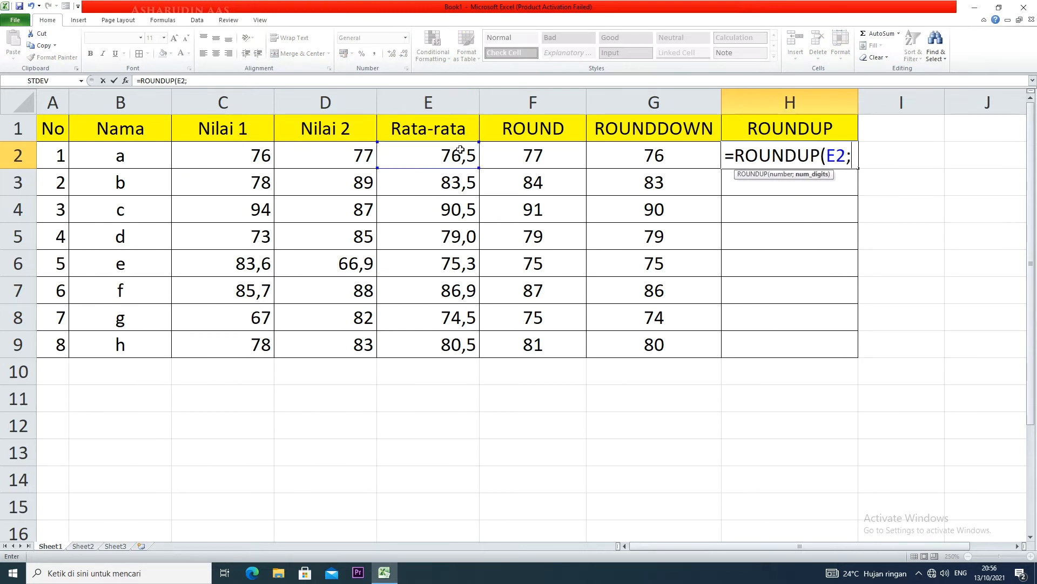
pyautogui.write('0)')
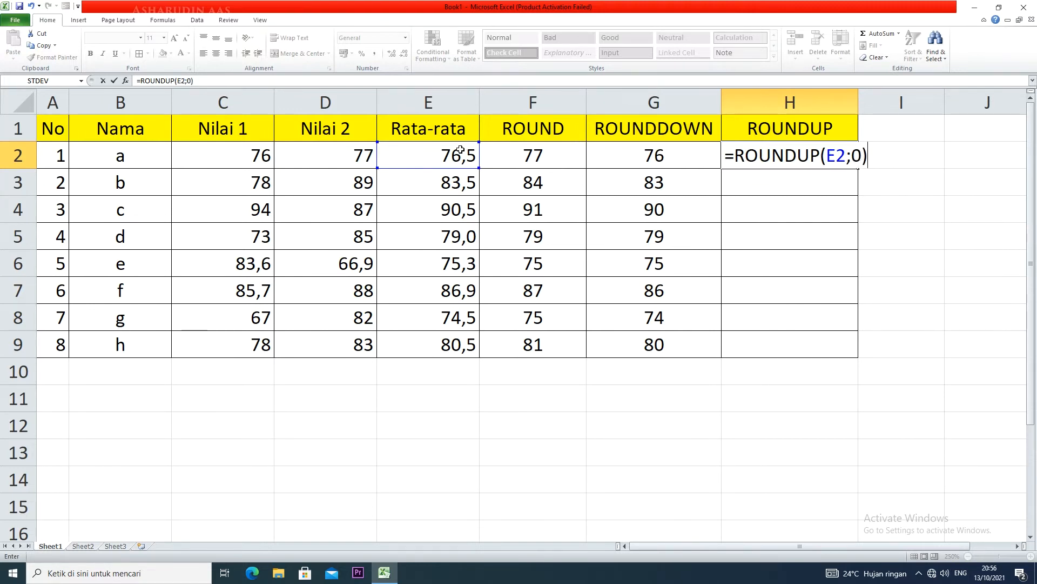
pyautogui.press('Return')
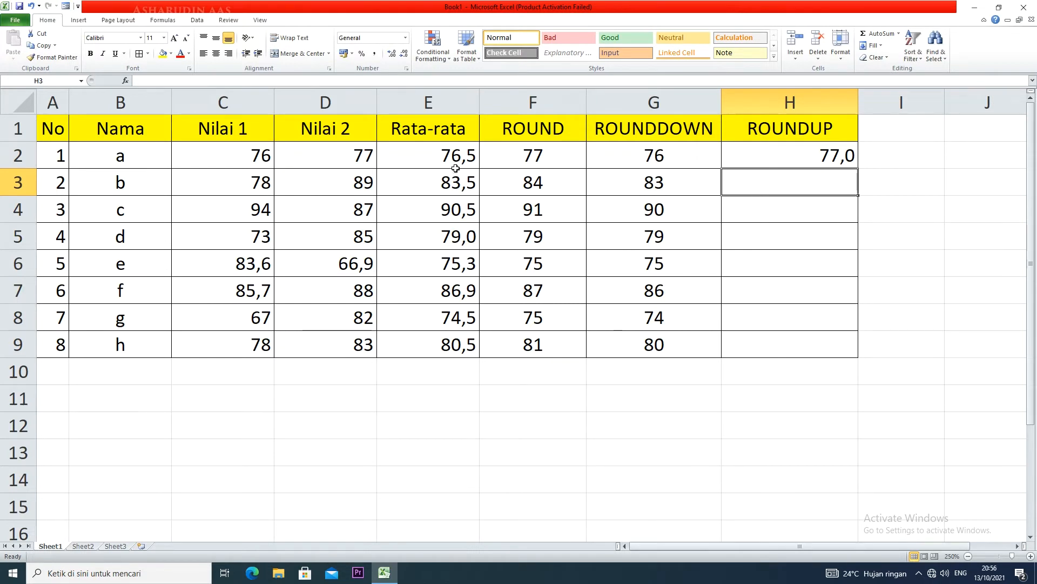
pyautogui.click(793, 163)
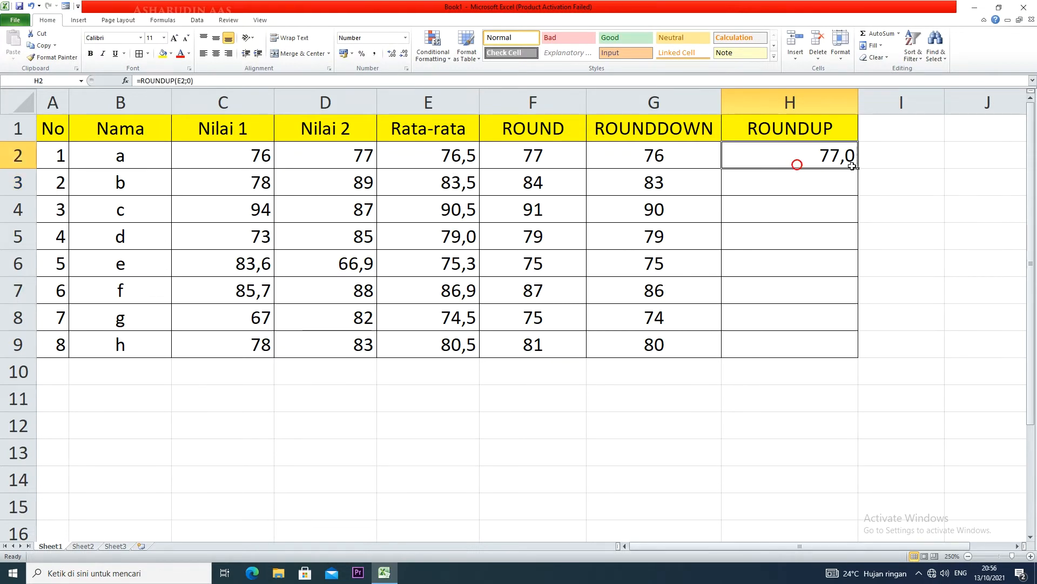
pyautogui.moveTo(851, 170); pyautogui.dragTo(853, 347)
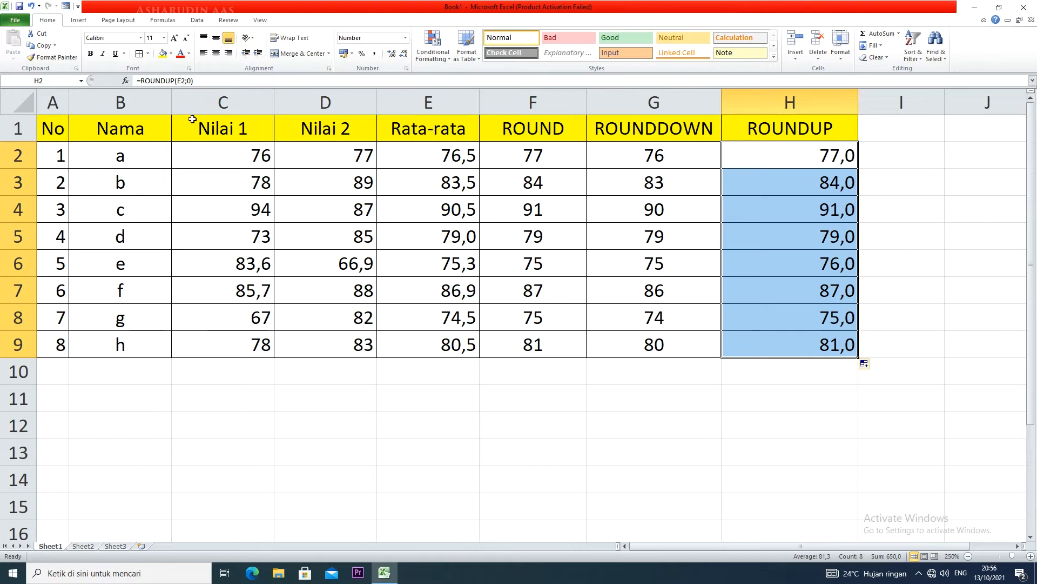
# Step: Centre the ROUNDUP results in H2:H9 without decimals and compare them with the ROUND and ROUNDDOWN columns
pyautogui.click(215, 53)
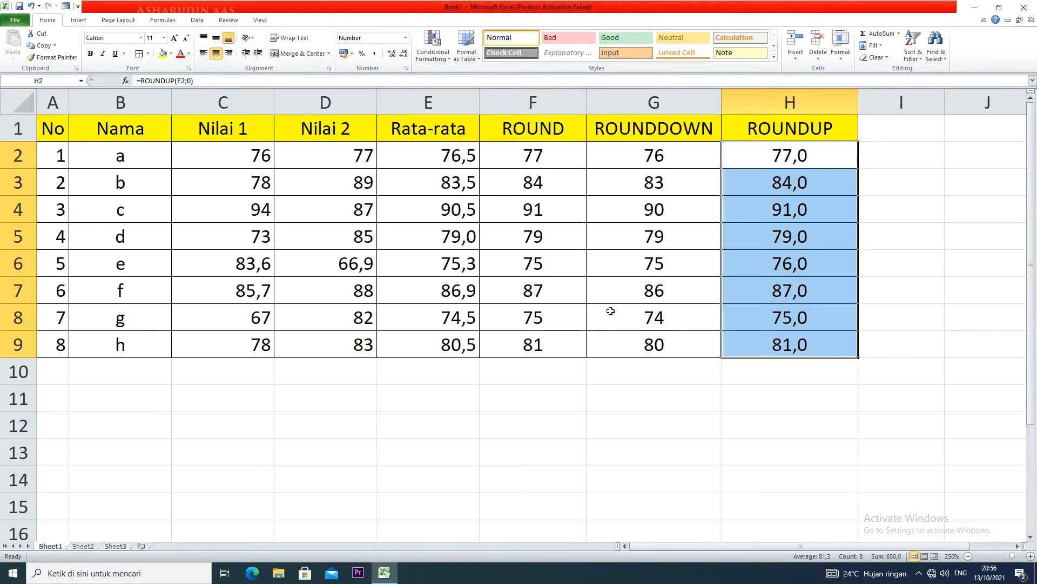
pyautogui.click(404, 53)
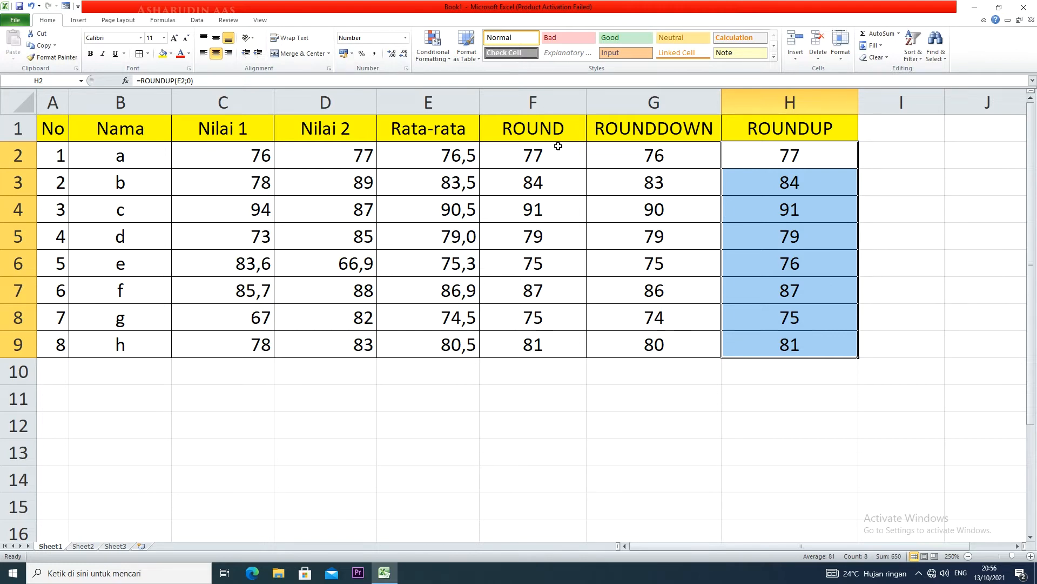
pyautogui.moveTo(557, 133); pyautogui.dragTo(547, 348)
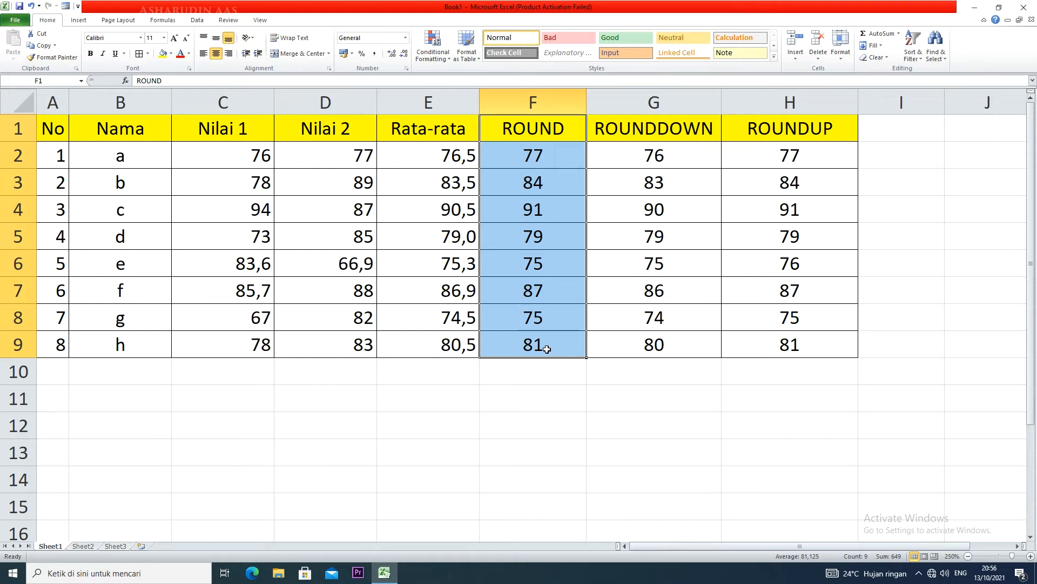
pyautogui.moveTo(683, 150); pyautogui.dragTo(822, 351)
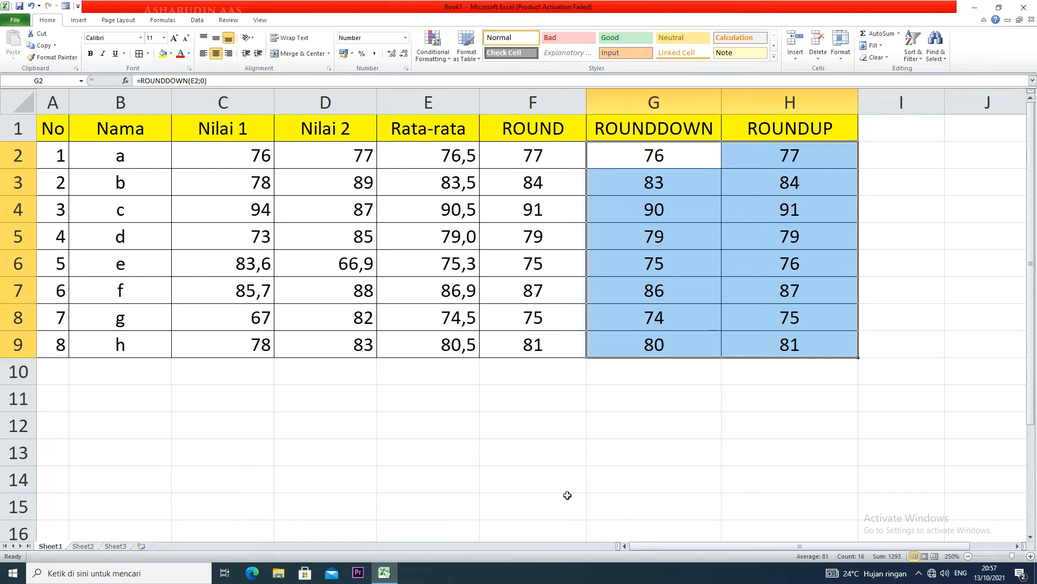
# Step: Widen the empty columns I and J beside the ROUNDUP column
pyautogui.keyDown('ctrl'); pyautogui.scroll(-5, 568, 495); pyautogui.keyUp('ctrl')
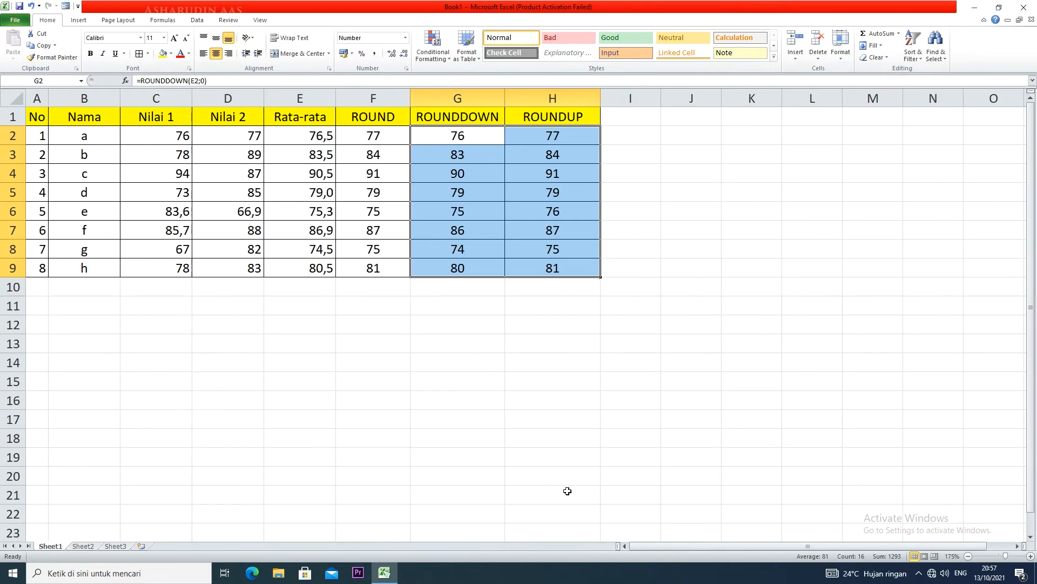
pyautogui.moveTo(662, 98); pyautogui.dragTo(798, 100)
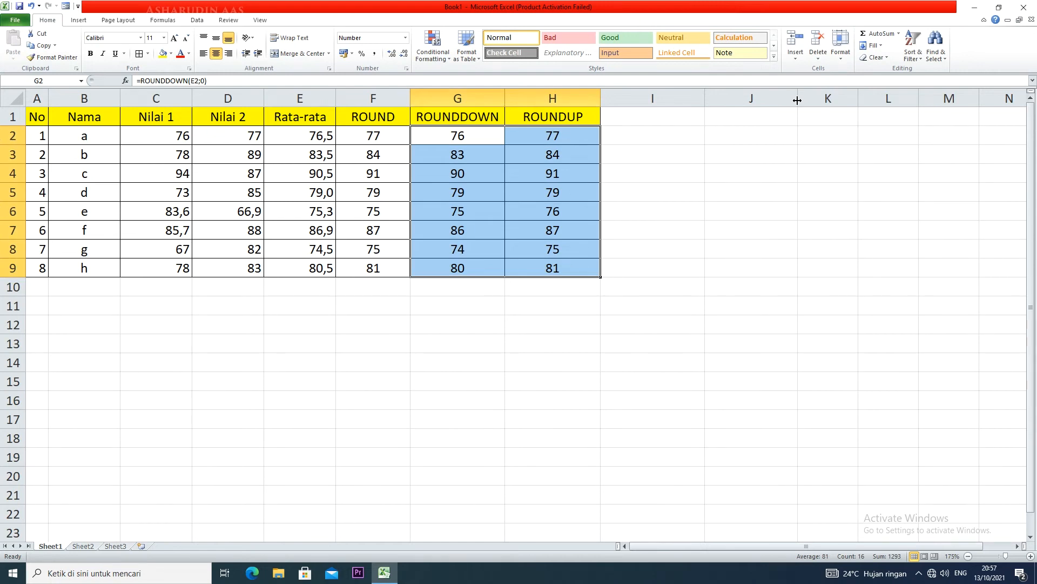
# Step: Add the header INT in I1 and put borders on I1:I9
pyautogui.click(663, 116)
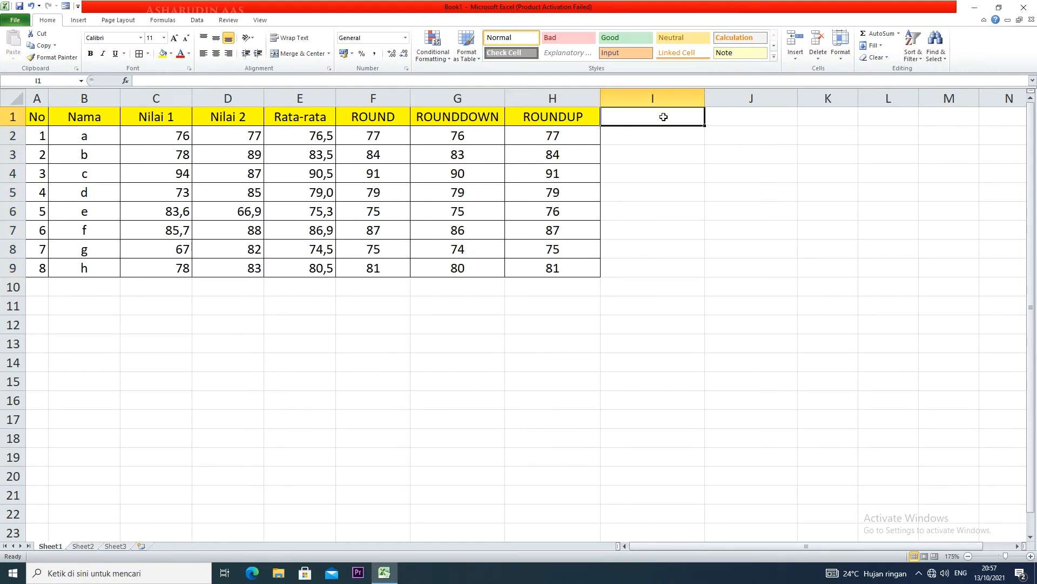
pyautogui.write('INT')
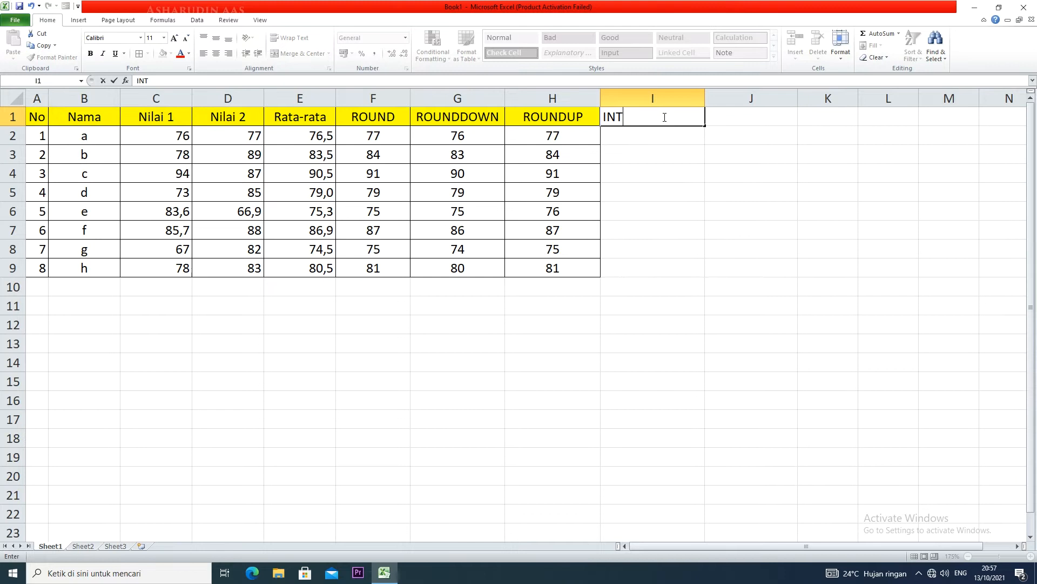
pyautogui.click(668, 140)
pyautogui.click(670, 116)
pyautogui.moveTo(669, 124); pyautogui.dragTo(669, 268)
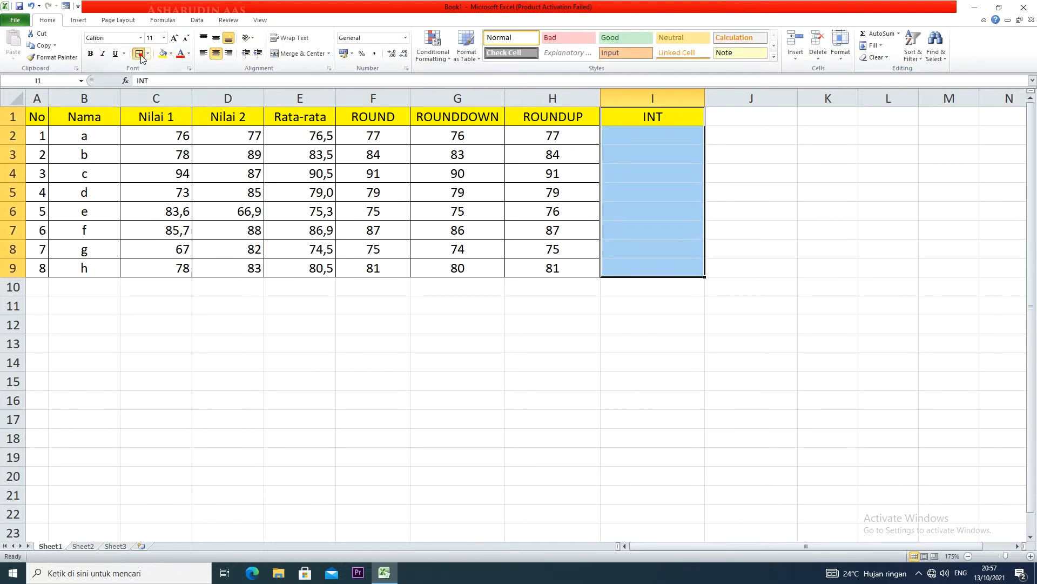
# Step: Enter =INT(E2) in I2 and fill the formula down to I9
pyautogui.click(642, 139)
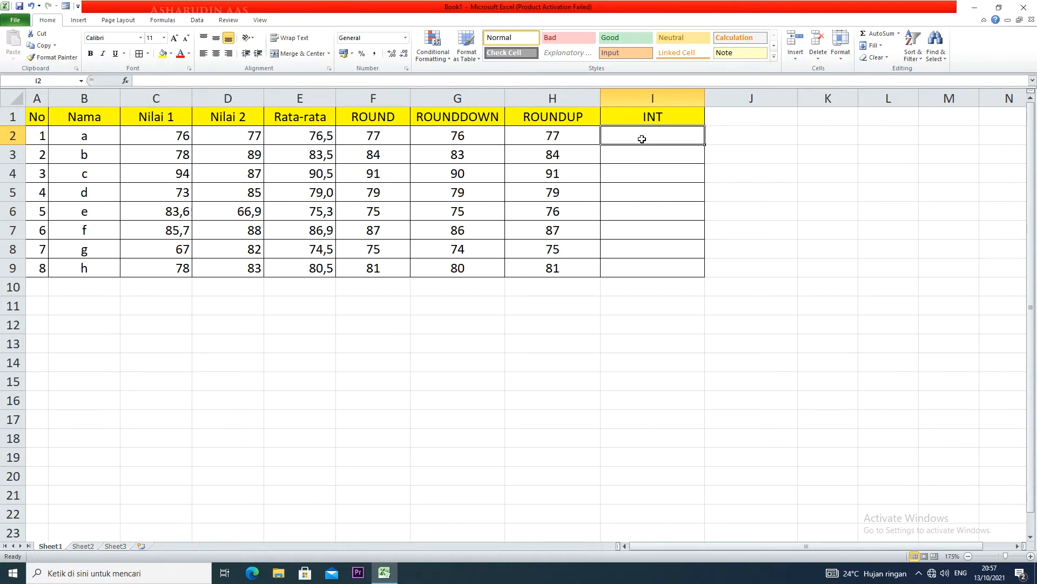
pyautogui.write('=INT')
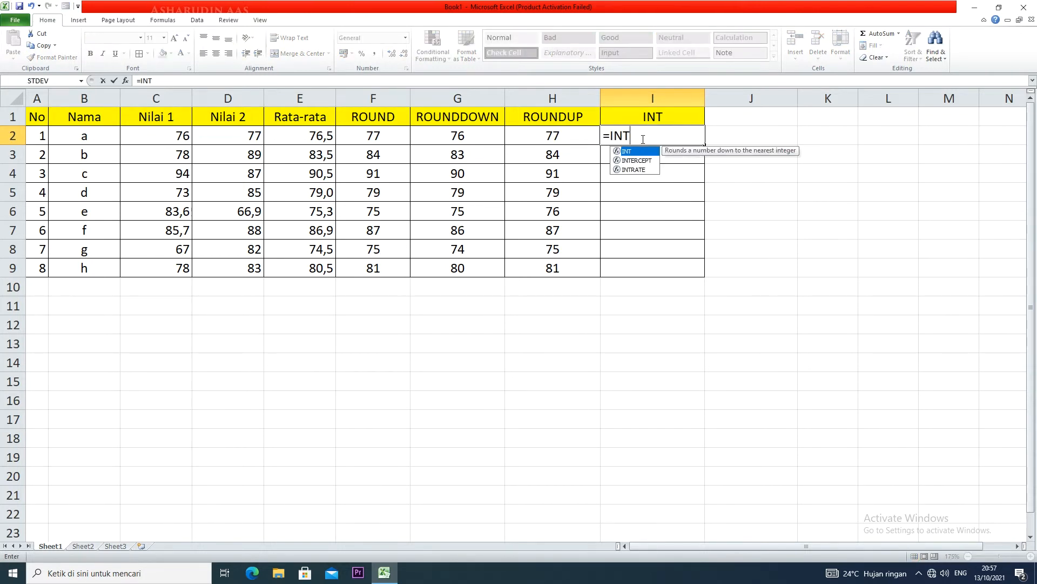
pyautogui.write('(')
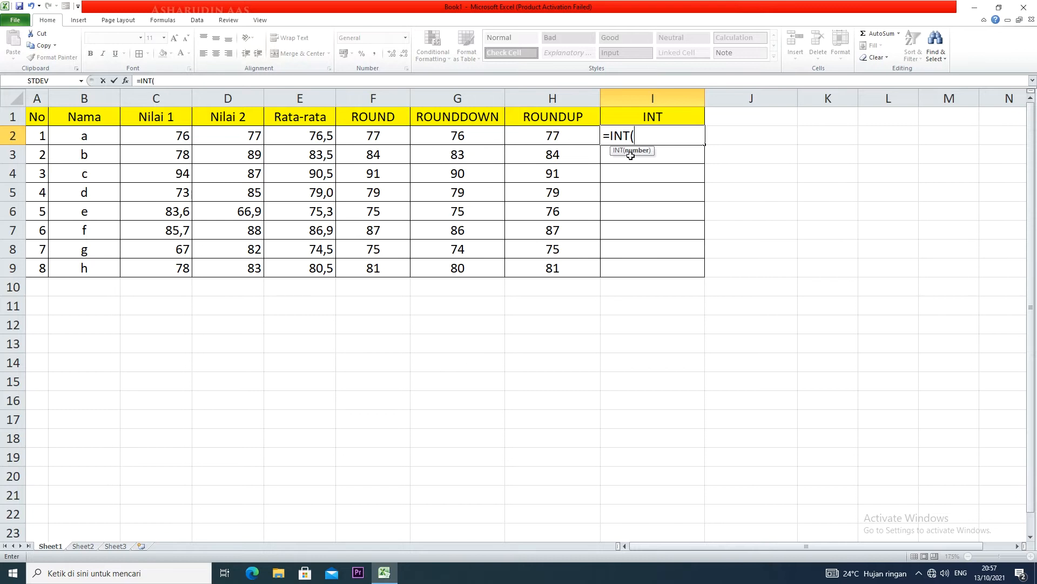
pyautogui.click(293, 133)
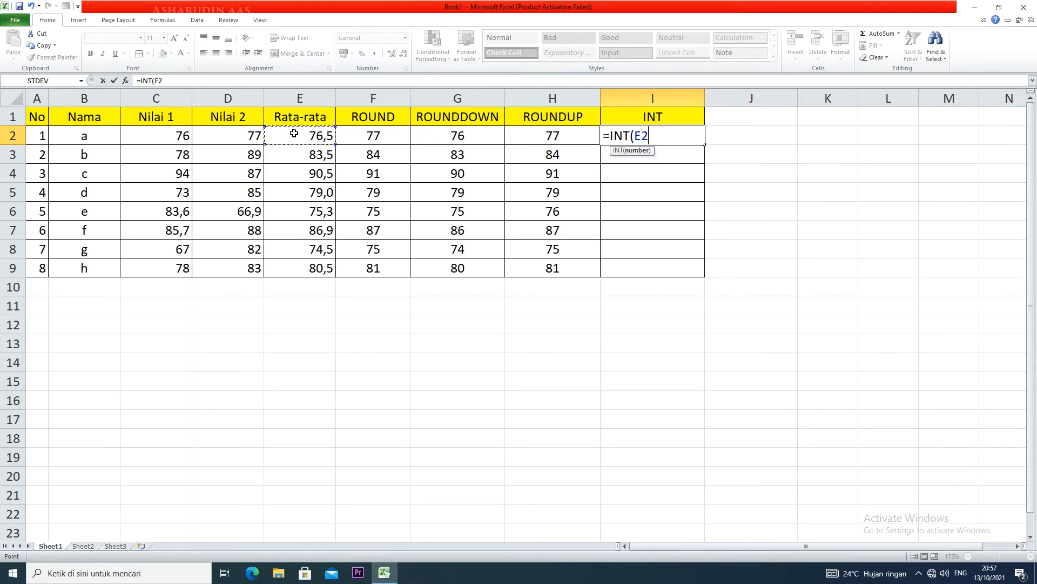
pyautogui.write(')')
pyautogui.press('Return')
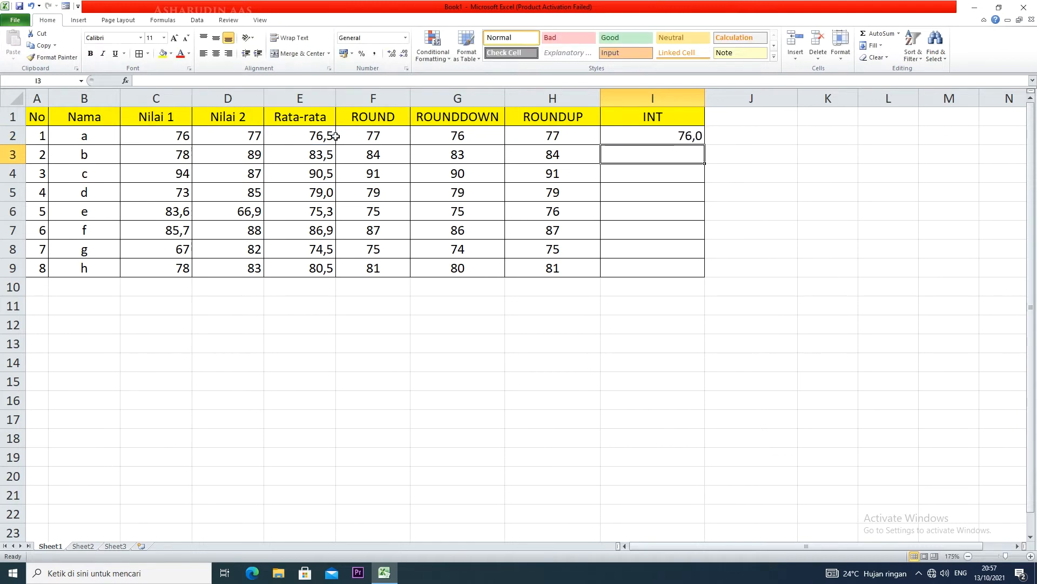
pyautogui.click(681, 136)
pyautogui.moveTo(704, 145); pyautogui.dragTo(696, 274)
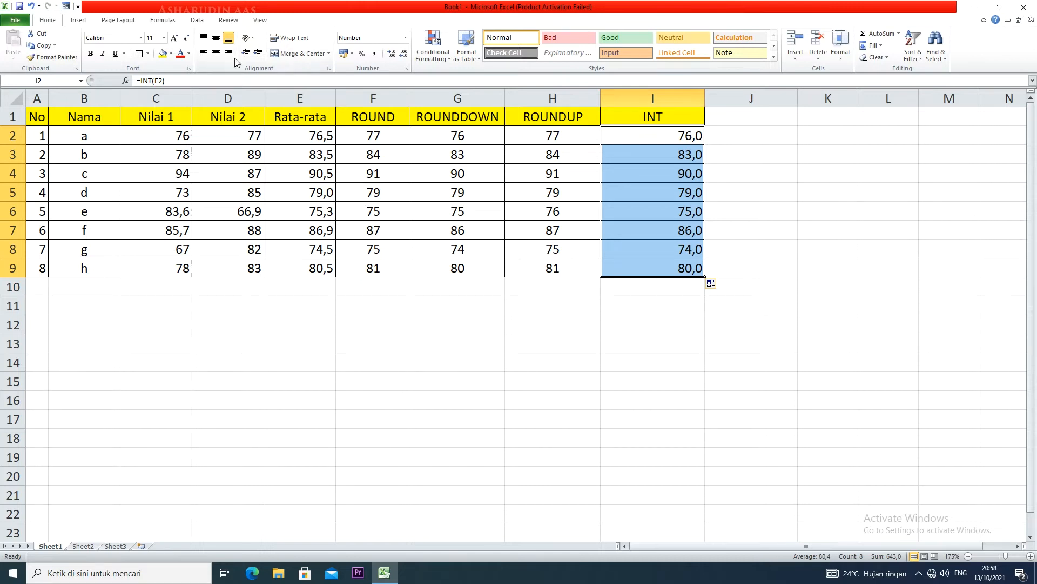
# Step: Centre the INT results in I2:I9 without decimals and compare the INT formula in I2 with the ROUNDDOWN formula in G2
pyautogui.click(217, 53)
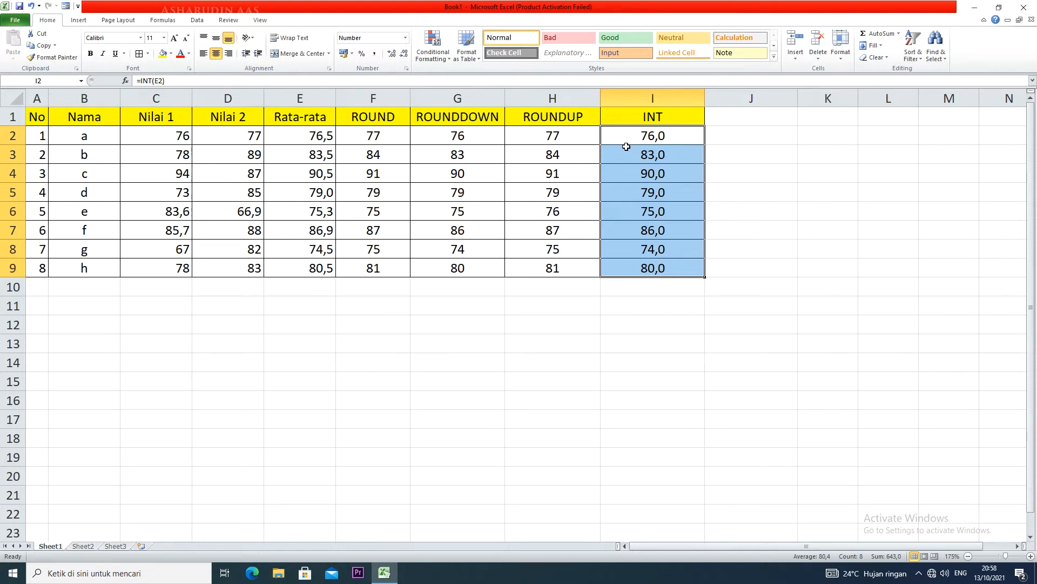
pyautogui.click(471, 137)
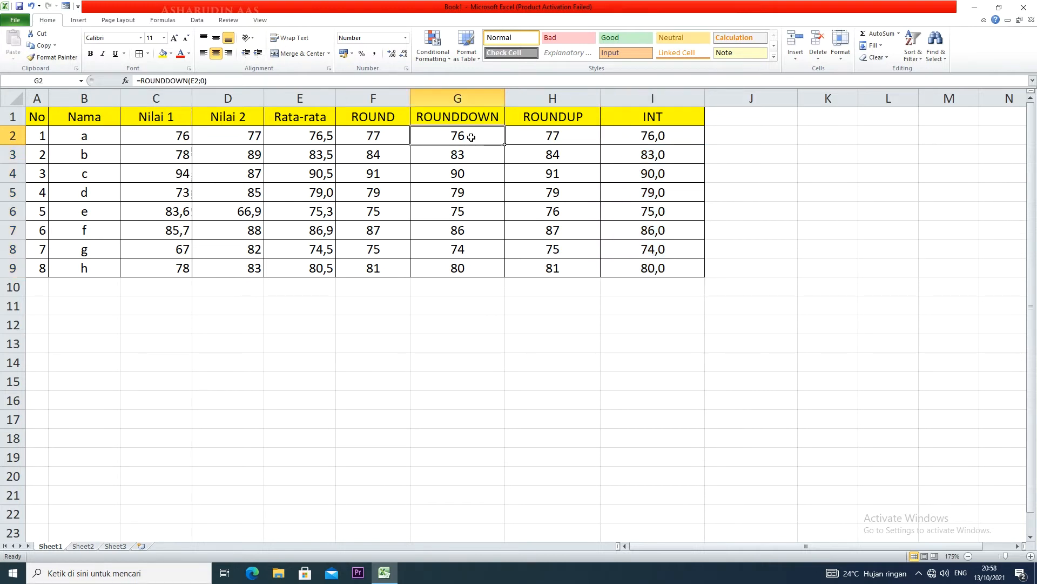
pyautogui.doubleClick(507, 138)
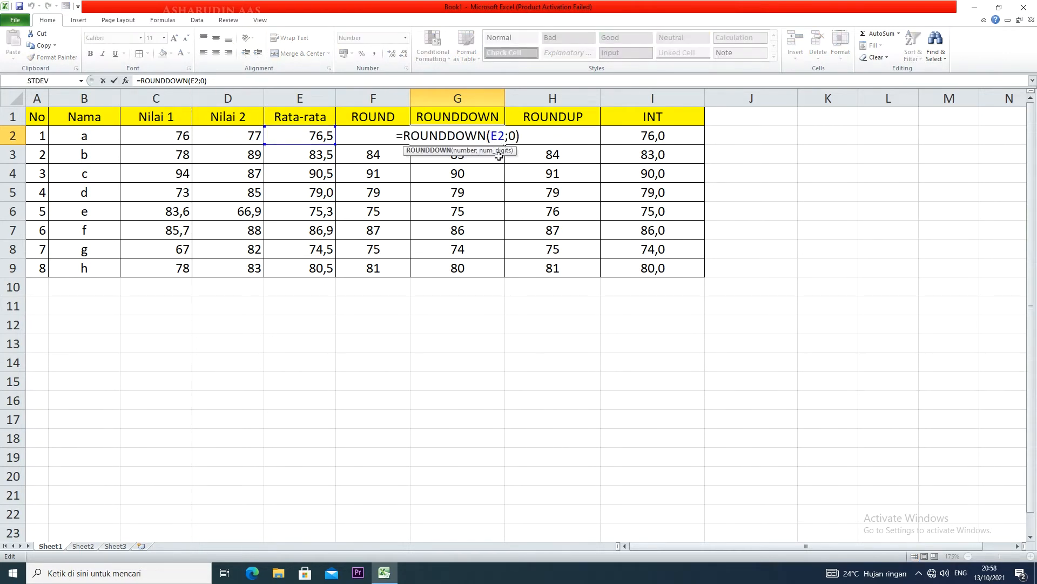
pyautogui.press('Return')
pyautogui.doubleClick(669, 136)
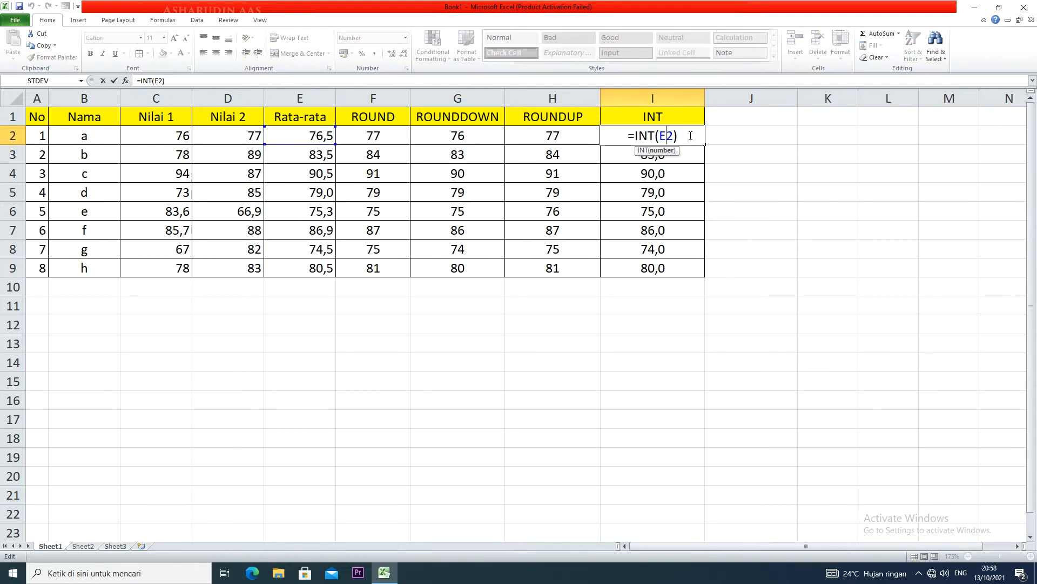
pyautogui.press('Return')
pyautogui.moveTo(675, 136); pyautogui.dragTo(678, 269)
pyautogui.click(404, 53)
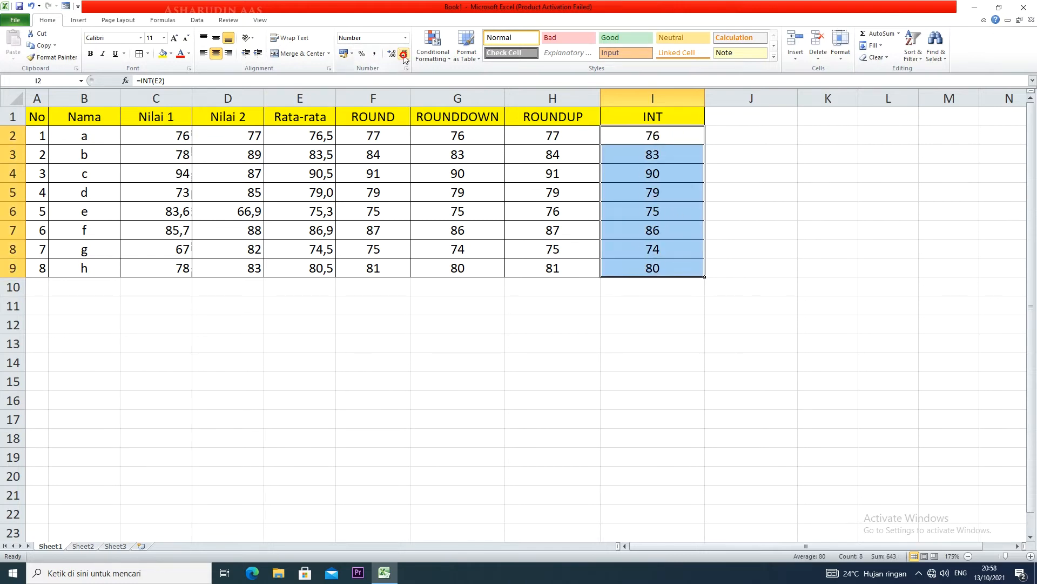
pyautogui.click(670, 212)
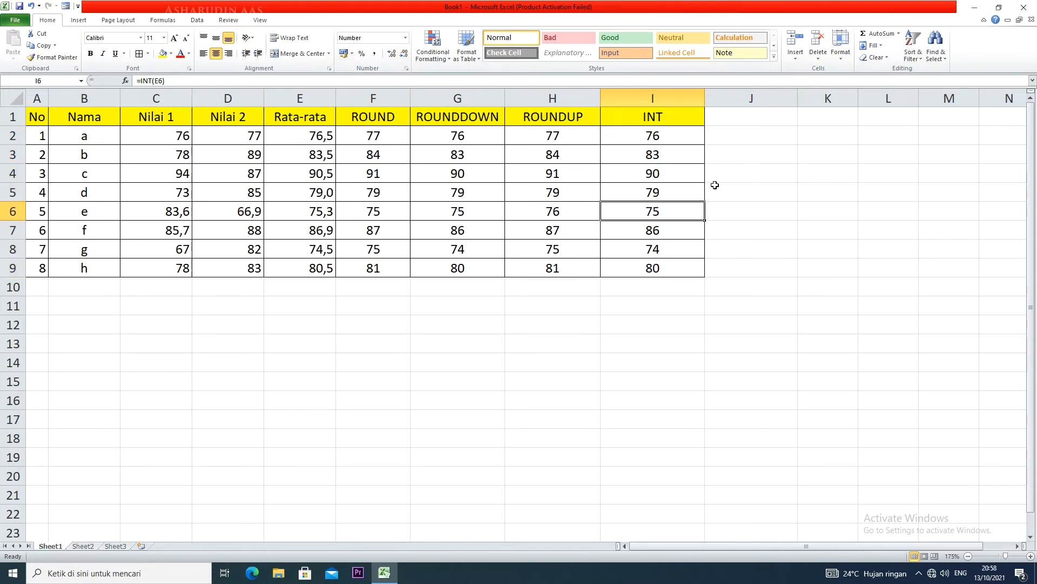
# Step: Add the header TRUNC in J1 and put borders on J1:J9
pyautogui.click(778, 120)
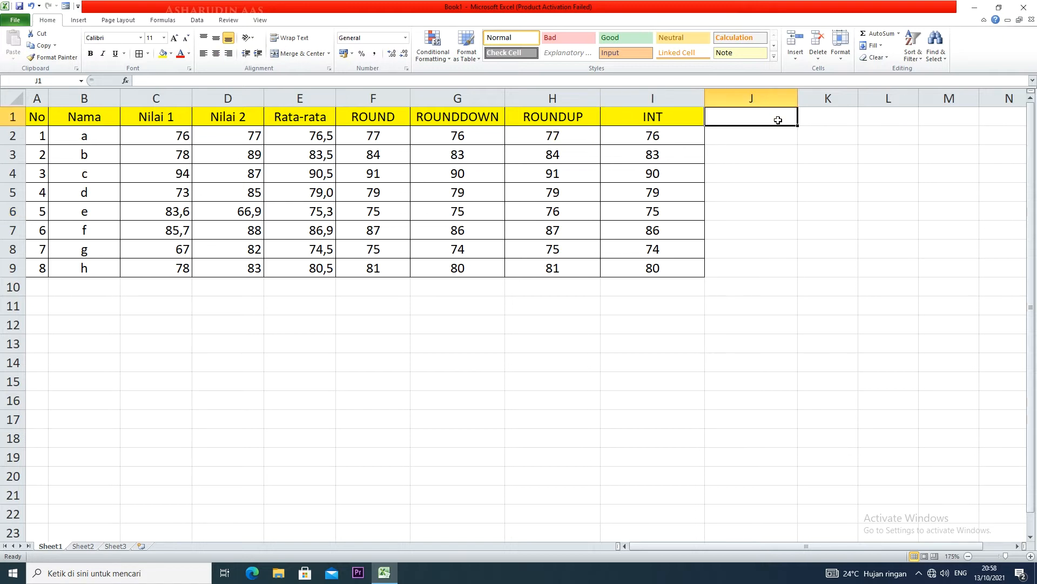
pyautogui.write('TRU')
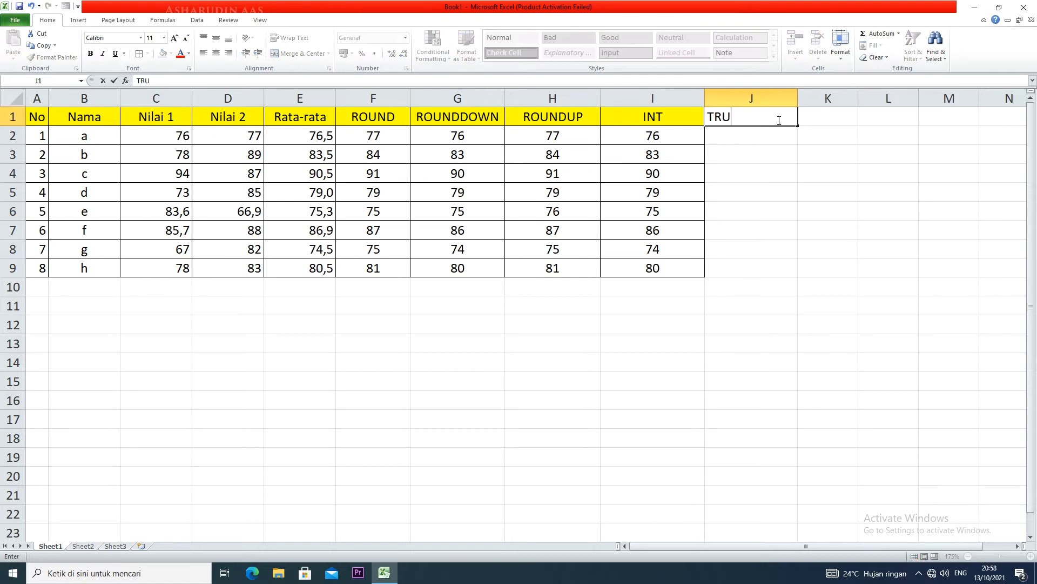
pyautogui.write('NC')
pyautogui.click(759, 172)
pyautogui.click(754, 119)
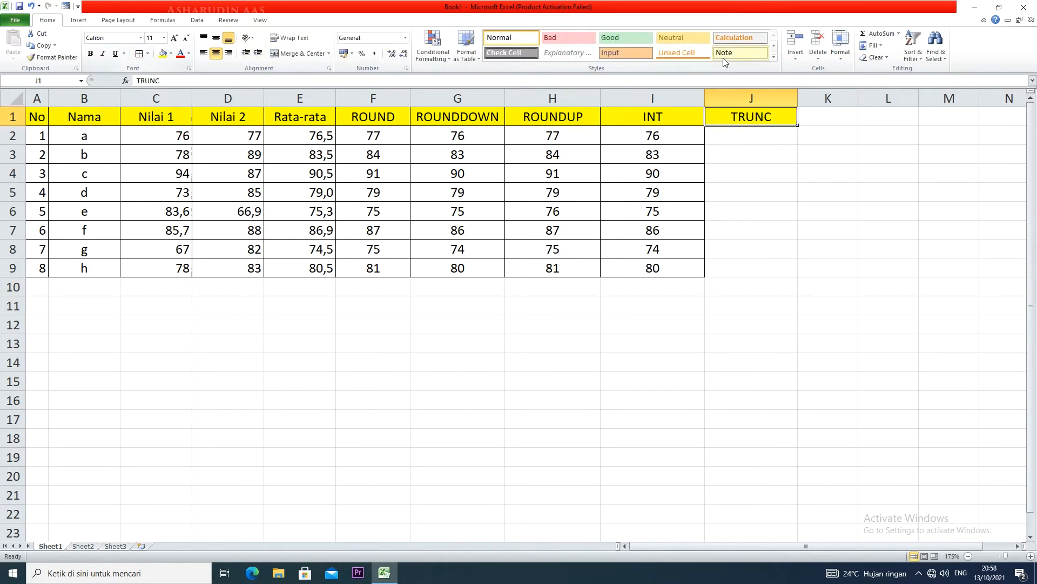
pyautogui.moveTo(772, 120)
pyautogui.mouseDown()
pyautogui.moveTo(757, 297)
pyautogui.moveTo(757, 274)
pyautogui.moveTo(722, 268)
pyautogui.mouseUp()
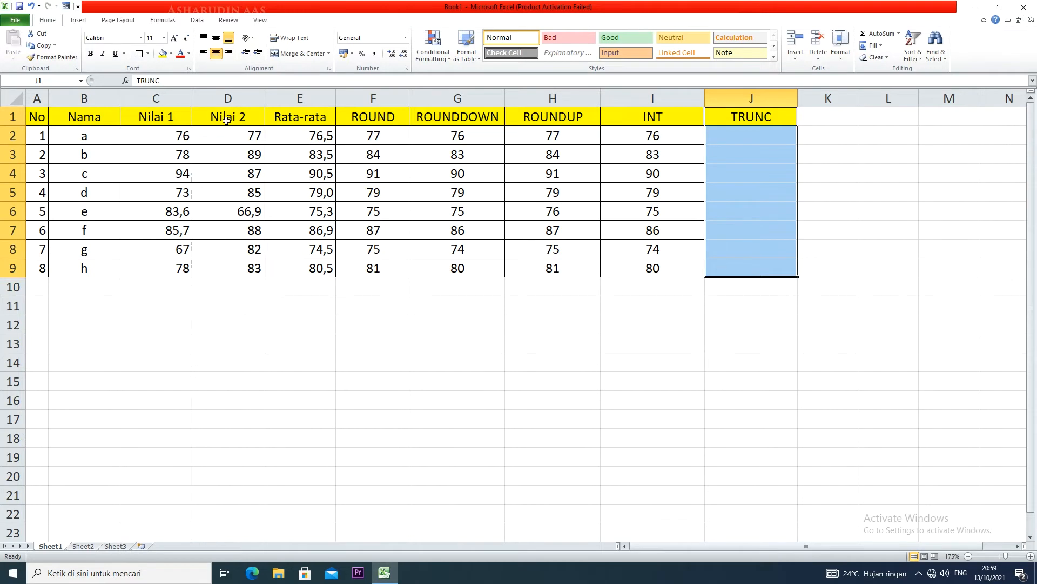
pyautogui.click(139, 54)
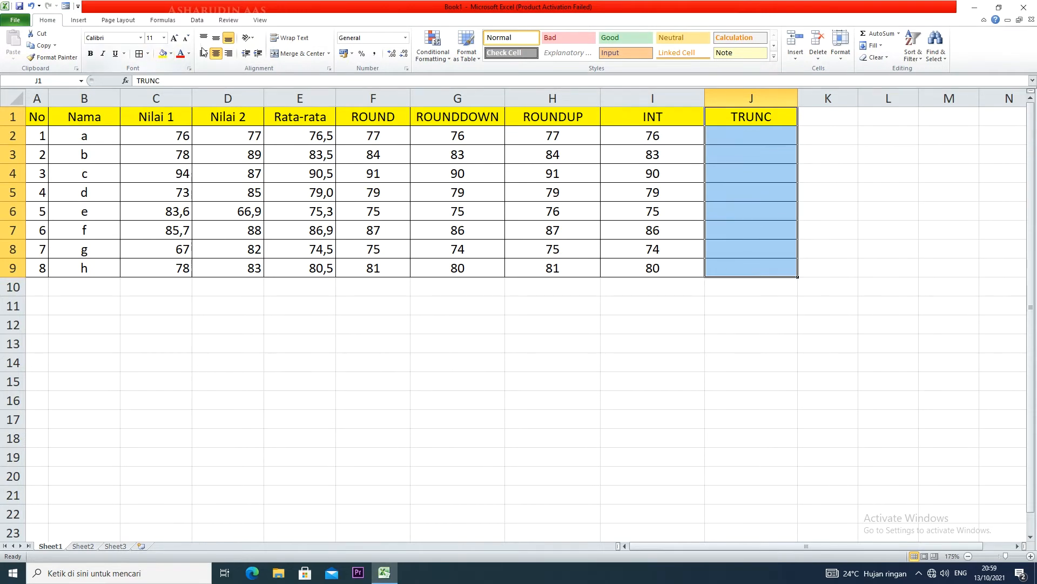
# Step: Enter =TRUNC(E2;0) in J2 to truncate the first student's average
pyautogui.click(746, 142)
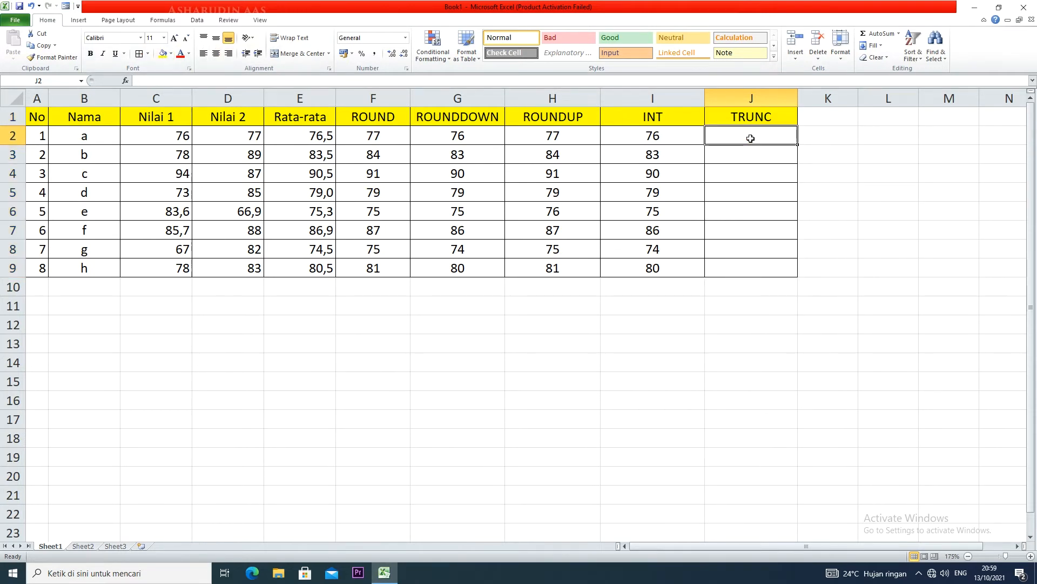
pyautogui.write('=TR')
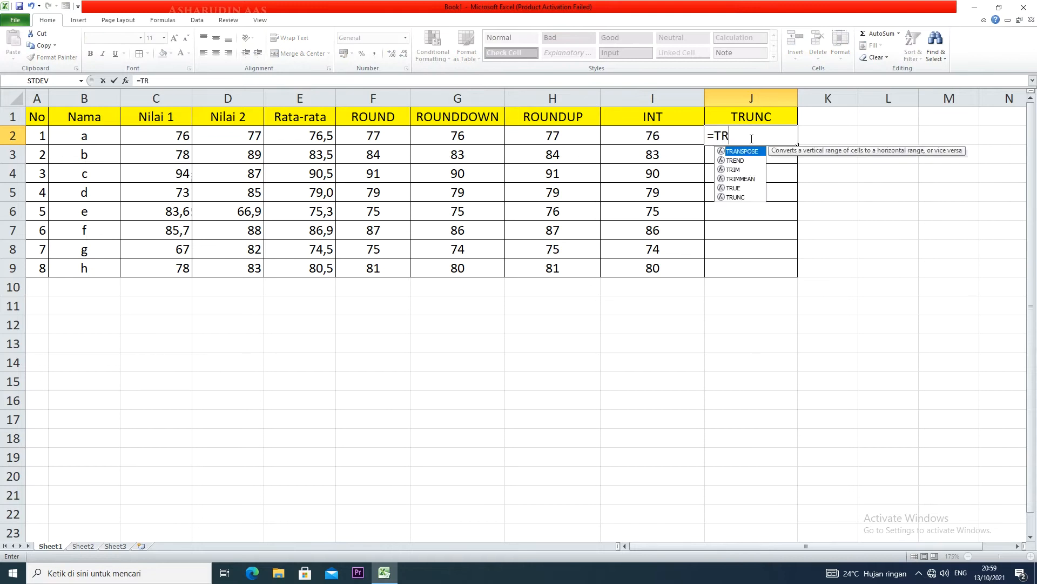
pyautogui.write('UNC(')
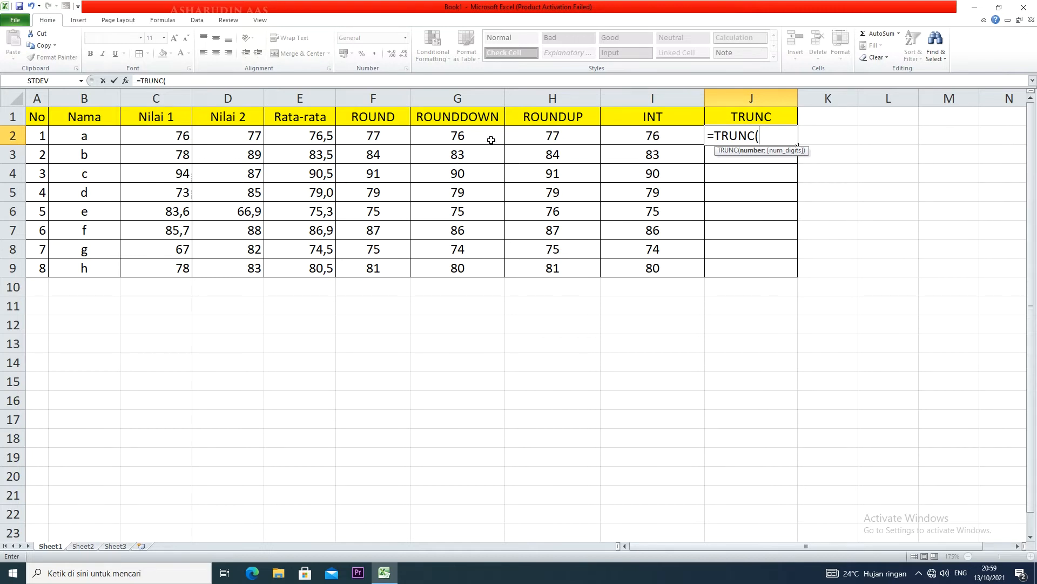
pyautogui.click(304, 133)
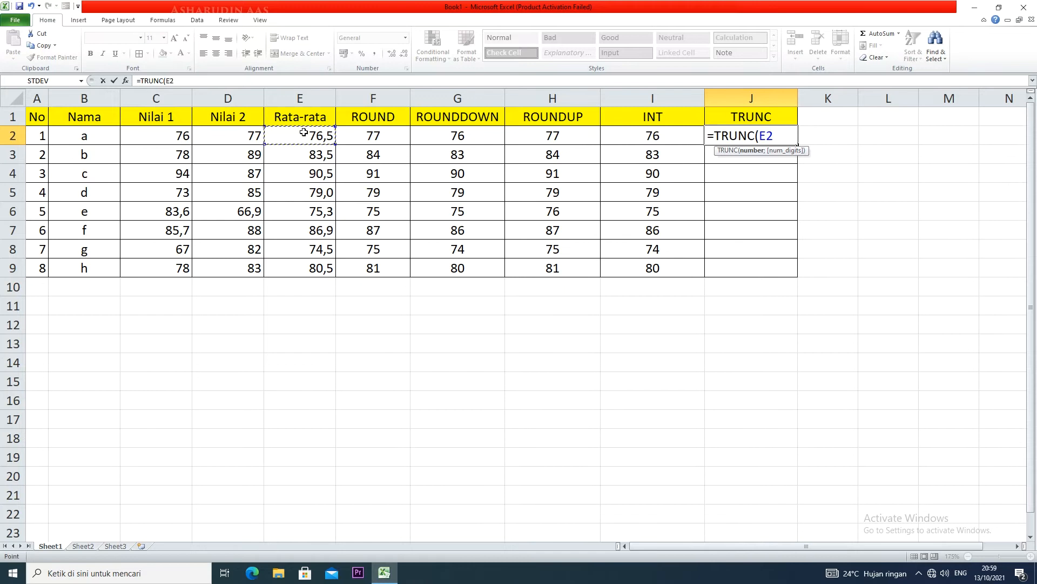
pyautogui.write(';0)')
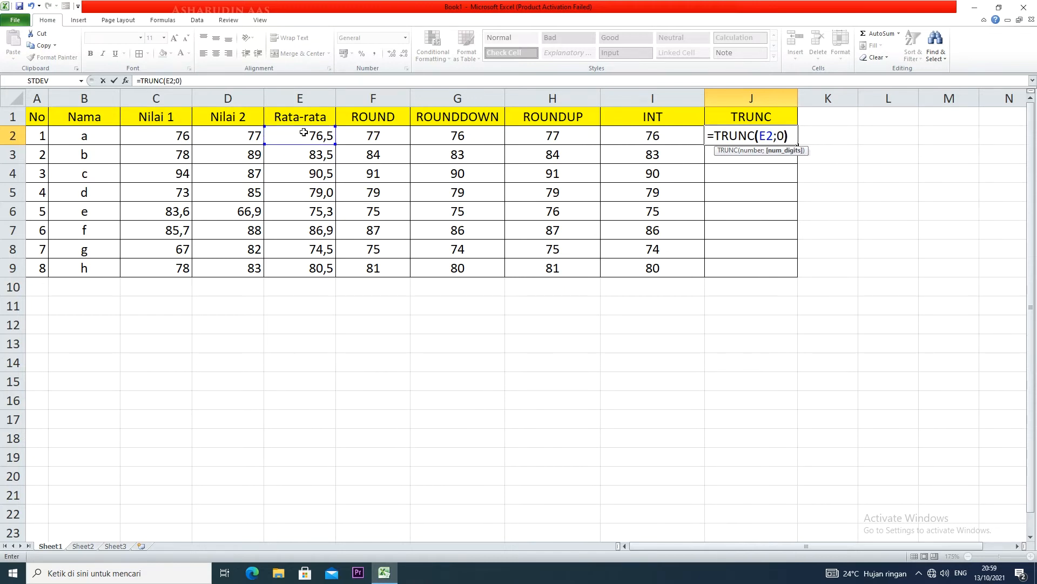
pyautogui.press('Return')
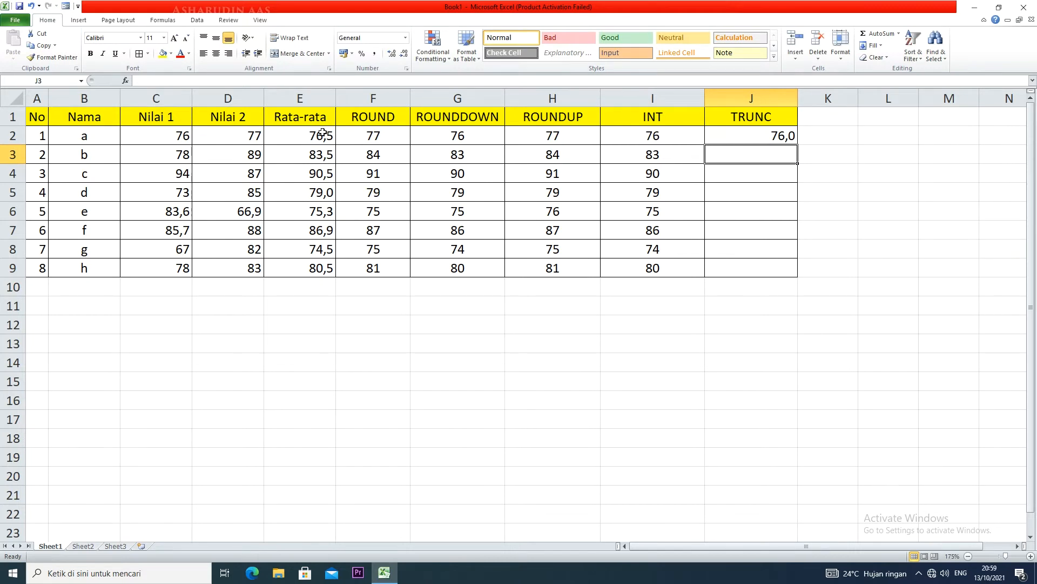
# Step: Set the number of digits in the TRUNC formula in J2 to 1
pyautogui.doubleClick(771, 139)
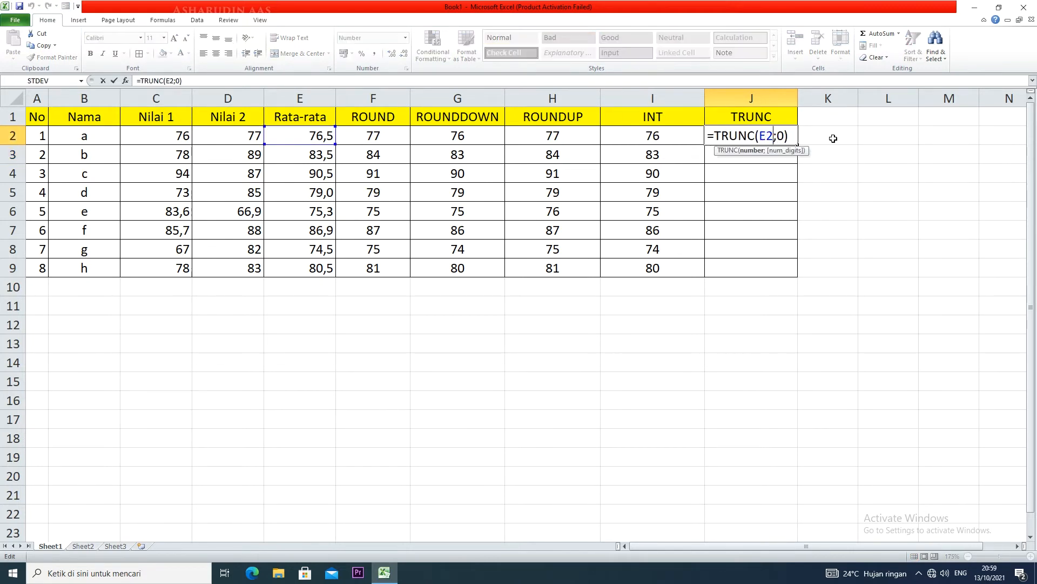
pyautogui.doubleClick(781, 135)
pyautogui.write('1')
pyautogui.press('Return')
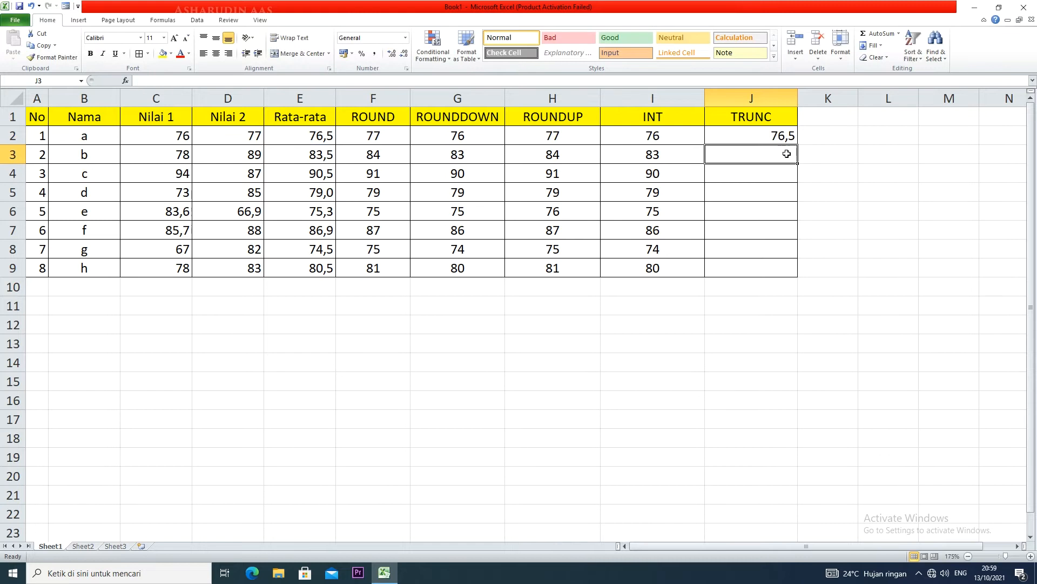
# Step: Format the average in E2 to show two decimal places
pyautogui.click(326, 135)
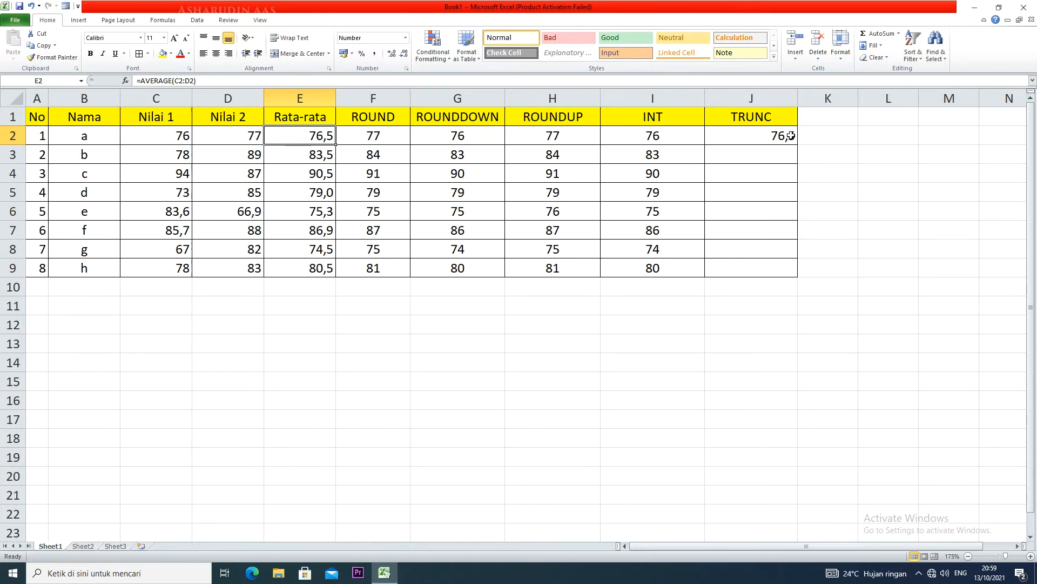
pyautogui.click(404, 53)
pyautogui.click(390, 54)
pyautogui.click(391, 54)
pyautogui.click(390, 54)
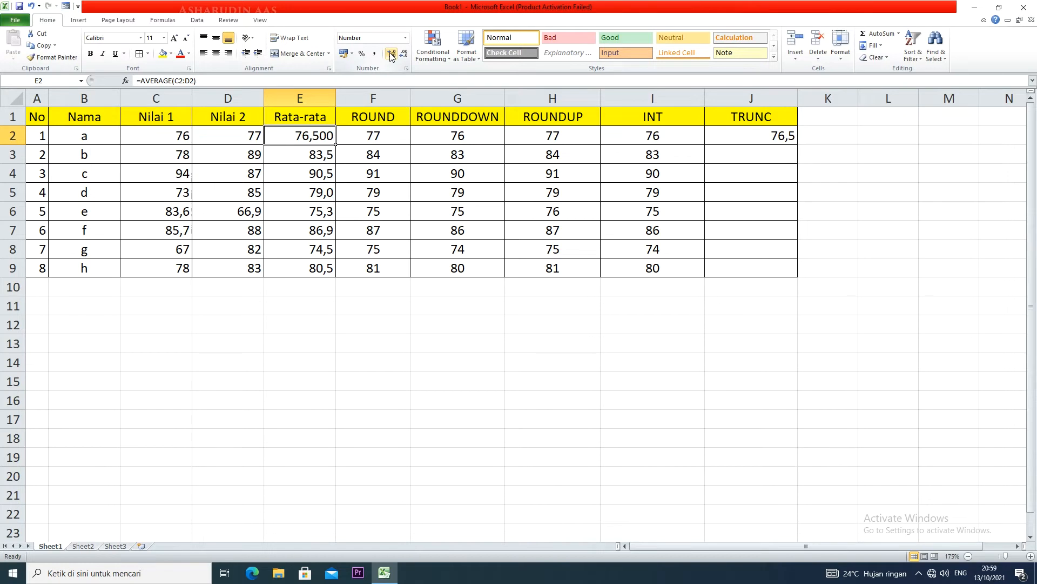
pyautogui.click(404, 54)
# Step: Set the number of digits in the TRUNC formula in J2 to 2
pyautogui.click(781, 158)
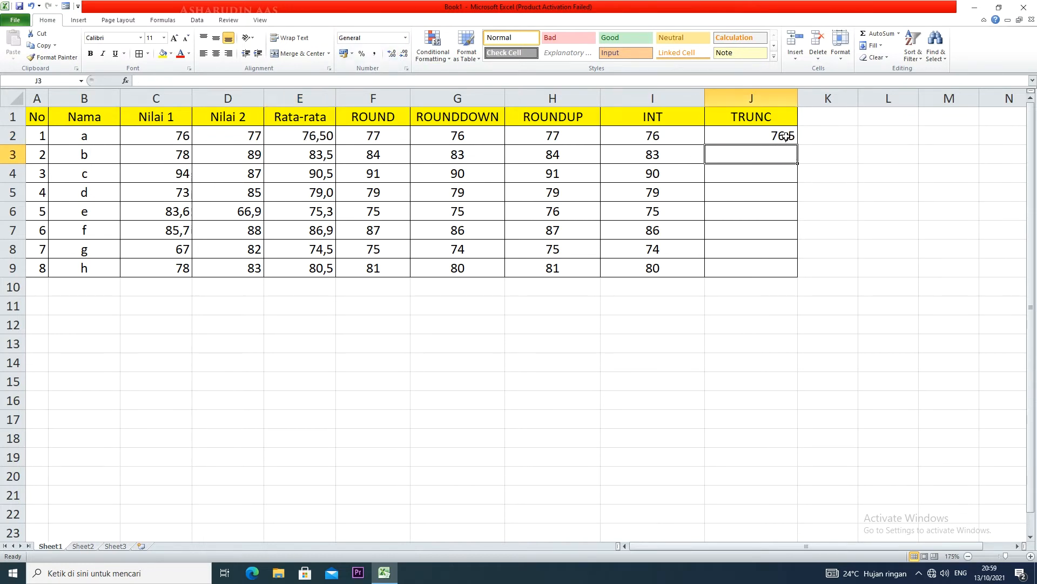
pyautogui.click(794, 136)
pyautogui.doubleClick(790, 137)
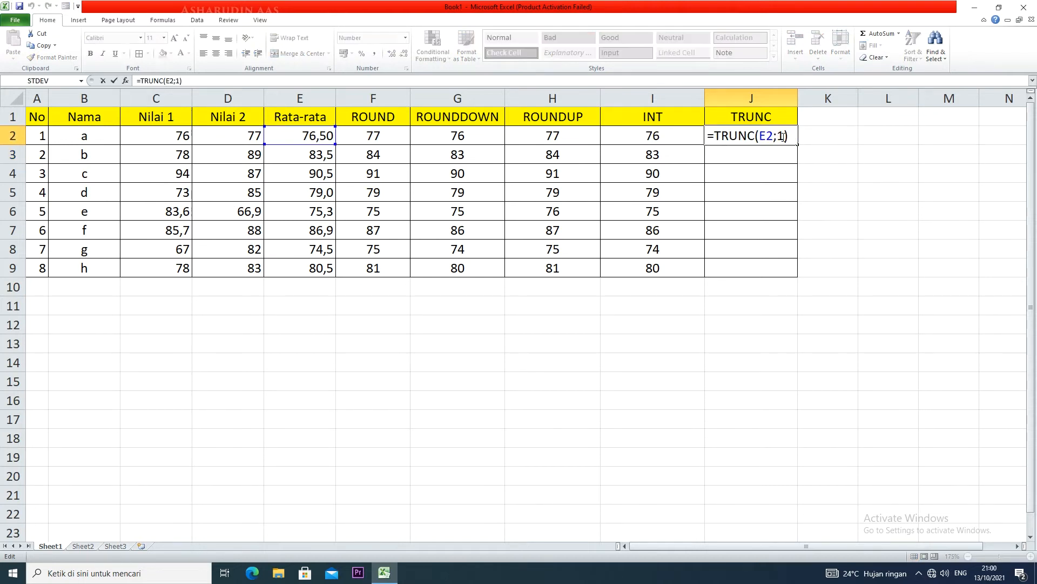
pyautogui.doubleClick(783, 136)
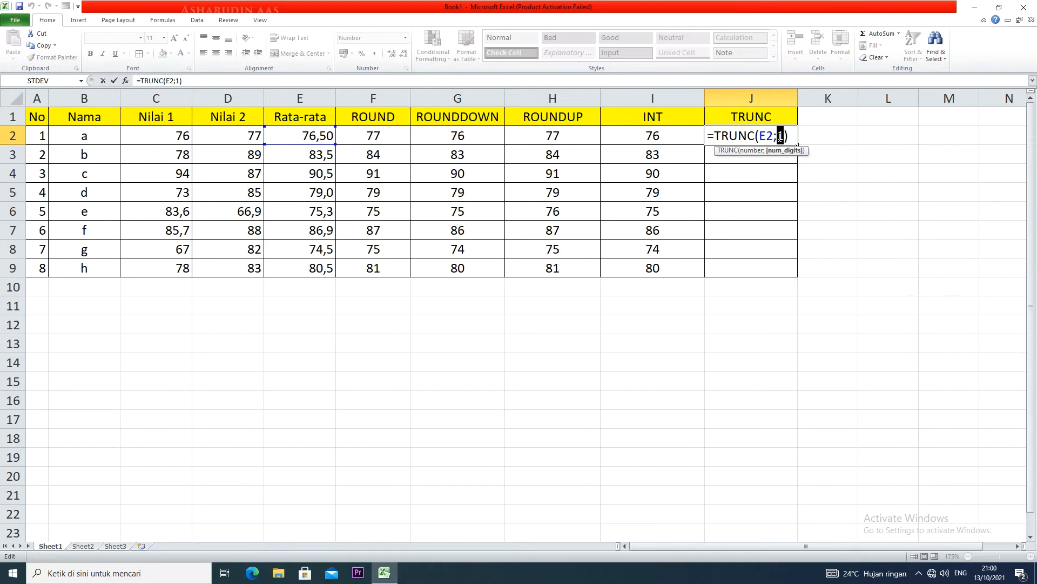
pyautogui.write('2')
pyautogui.press('Return')
pyautogui.click(783, 135)
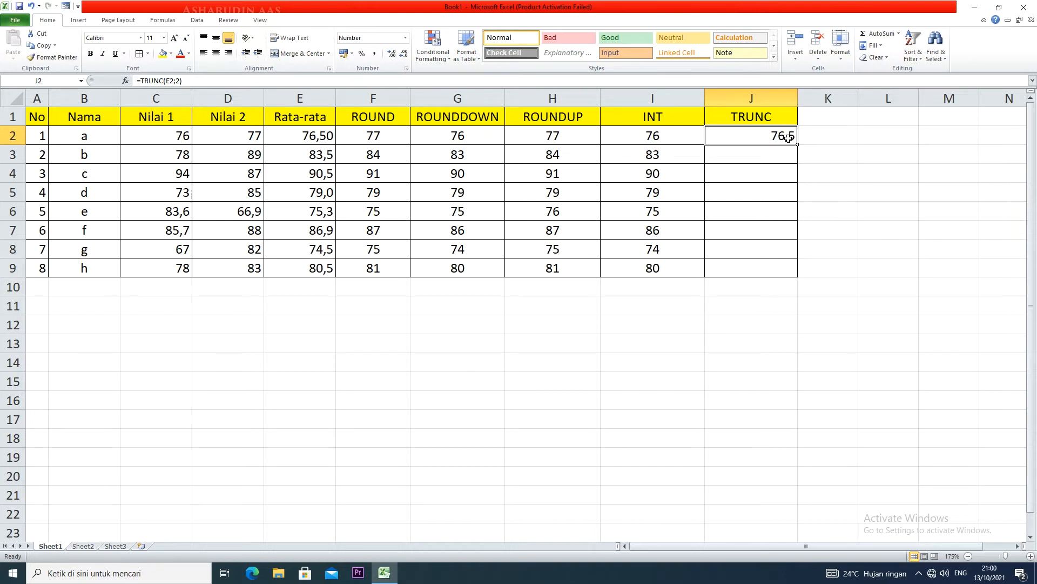
# Step: Check the average formula in E2 and change student e's Nilai 2 score in D6 to 66,92
pyautogui.doubleClick(335, 135)
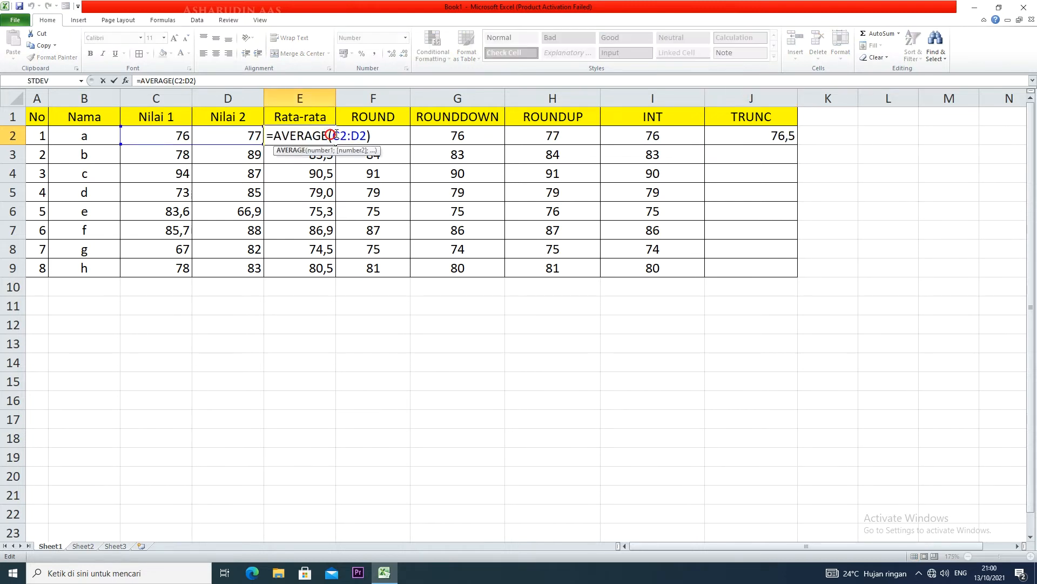
pyautogui.press('Return')
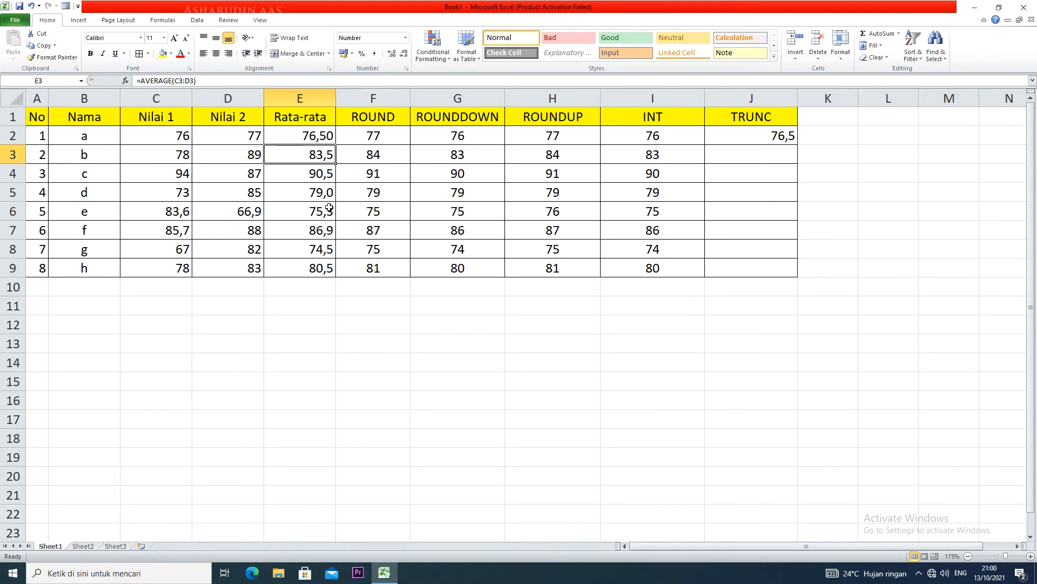
pyautogui.doubleClick(259, 212)
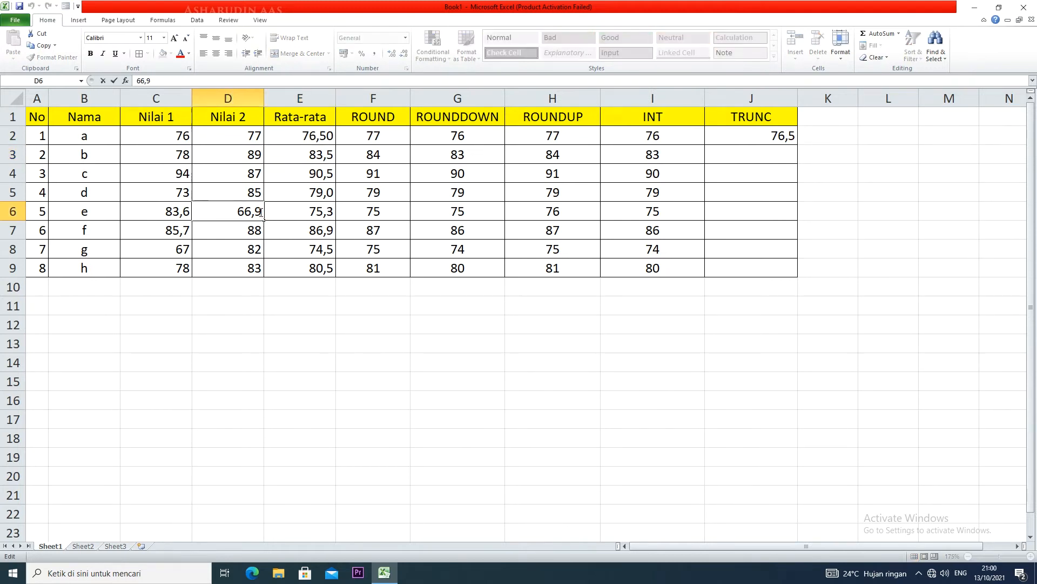
pyautogui.write('2')
pyautogui.click(324, 303)
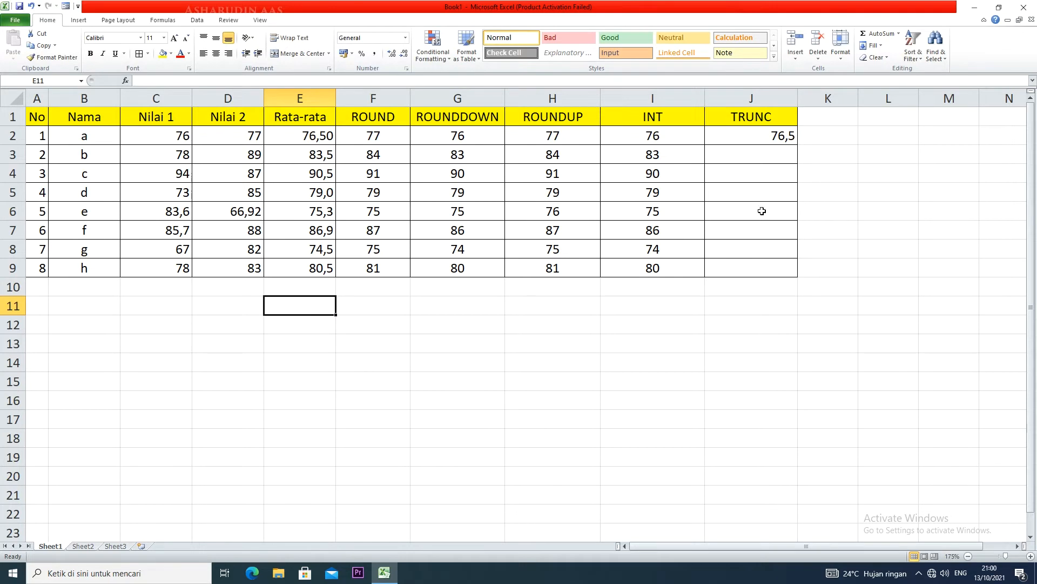
# Step: Remove the arguments from the TRUNC formula in J2
pyautogui.doubleClick(778, 139)
pyautogui.write('2;2)')
pyautogui.moveTo(788, 136); pyautogui.dragTo(761, 136)
pyautogui.click(762, 136)
pyautogui.press('BackSpace')
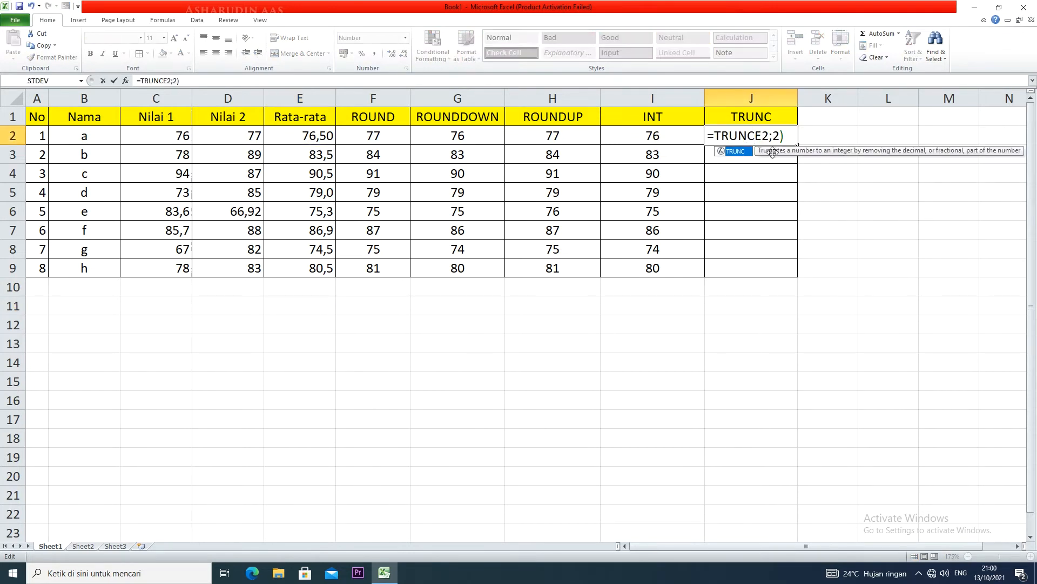
pyautogui.moveTo(789, 136); pyautogui.dragTo(756, 136)
pyautogui.click(760, 136)
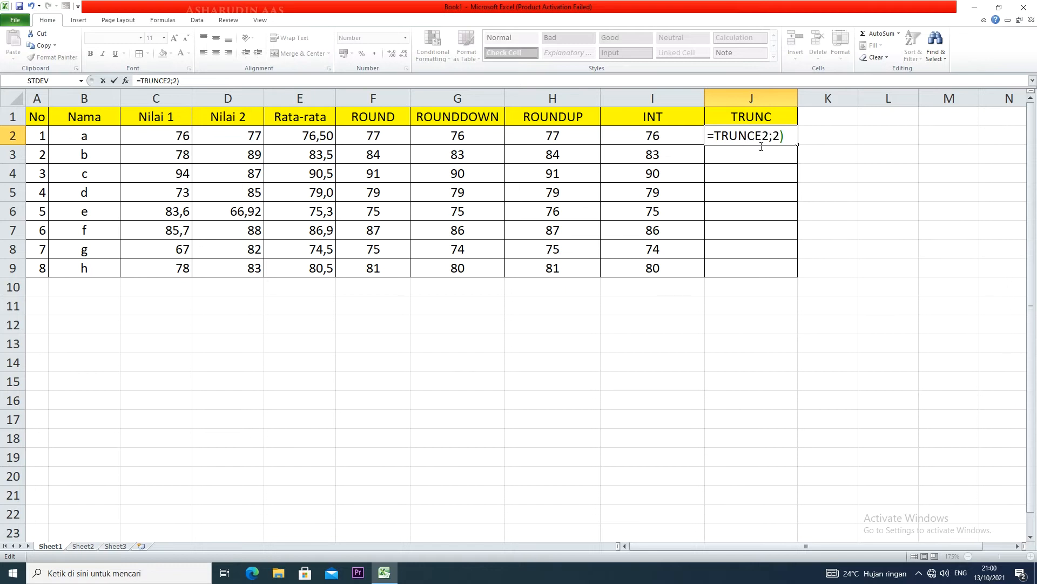
pyautogui.press('BackSpace')
pyautogui.write('(')
pyautogui.moveTo(767, 135); pyautogui.dragTo(751, 135)
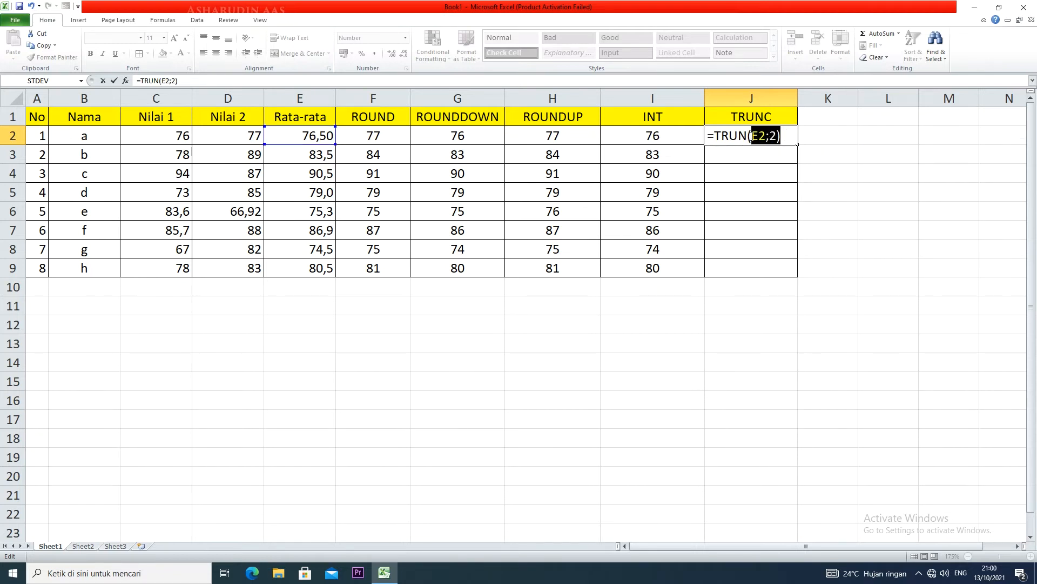
pyautogui.press('BackSpace')
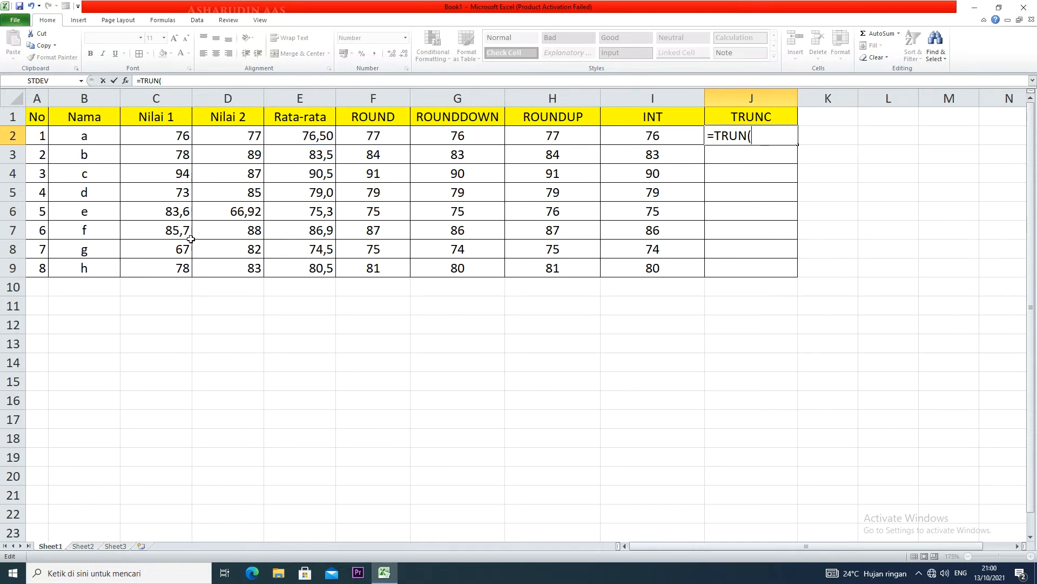
# Step: Rewrite the formula in J2 as =TRUNC(D6;2) to truncate student e's Nilai 2 score
pyautogui.click(242, 213)
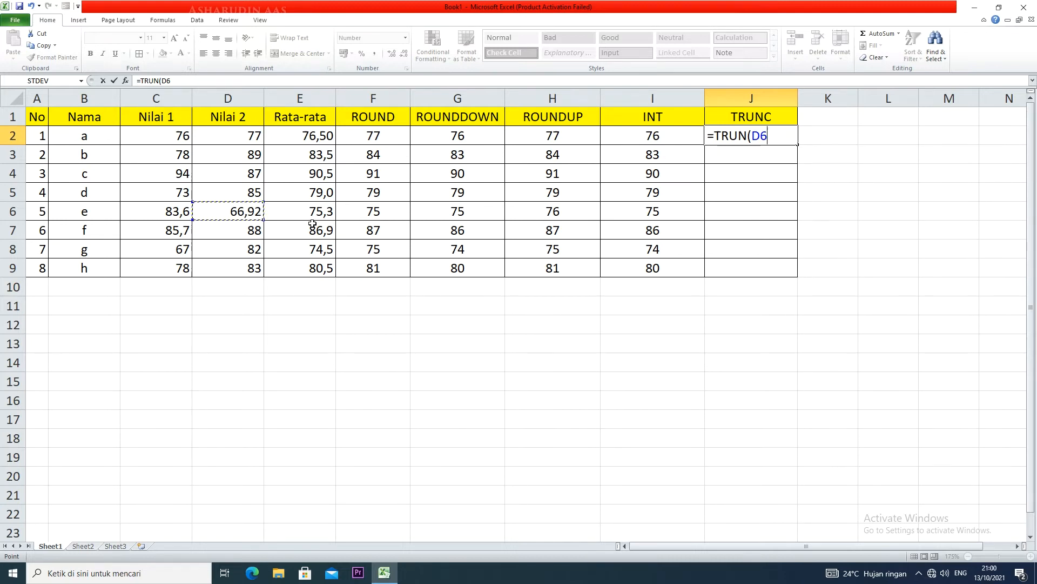
pyautogui.press('BackSpace')
pyautogui.press('BackSpace')
pyautogui.press('BackSpace')
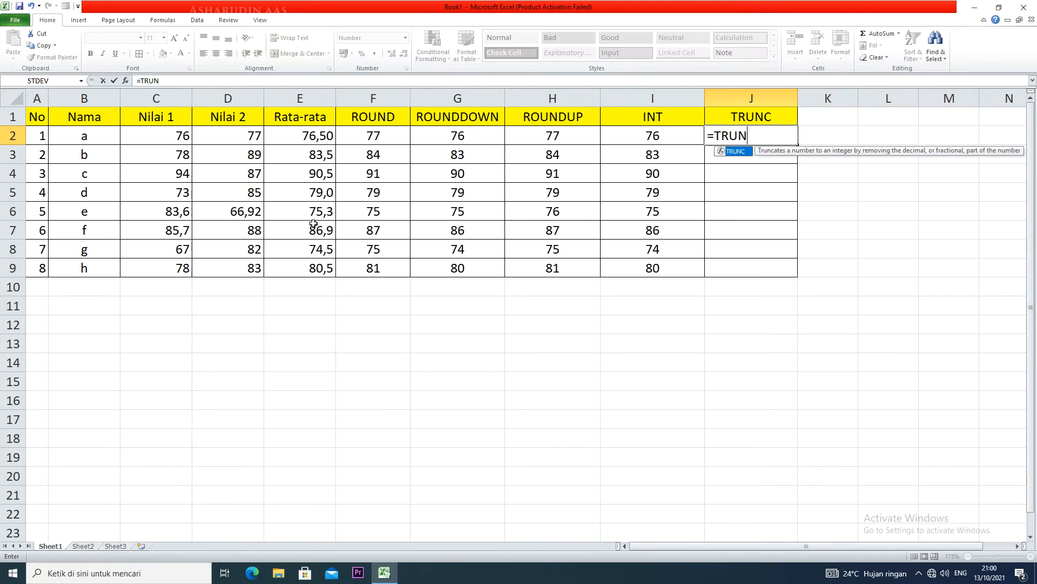
pyautogui.write('C(')
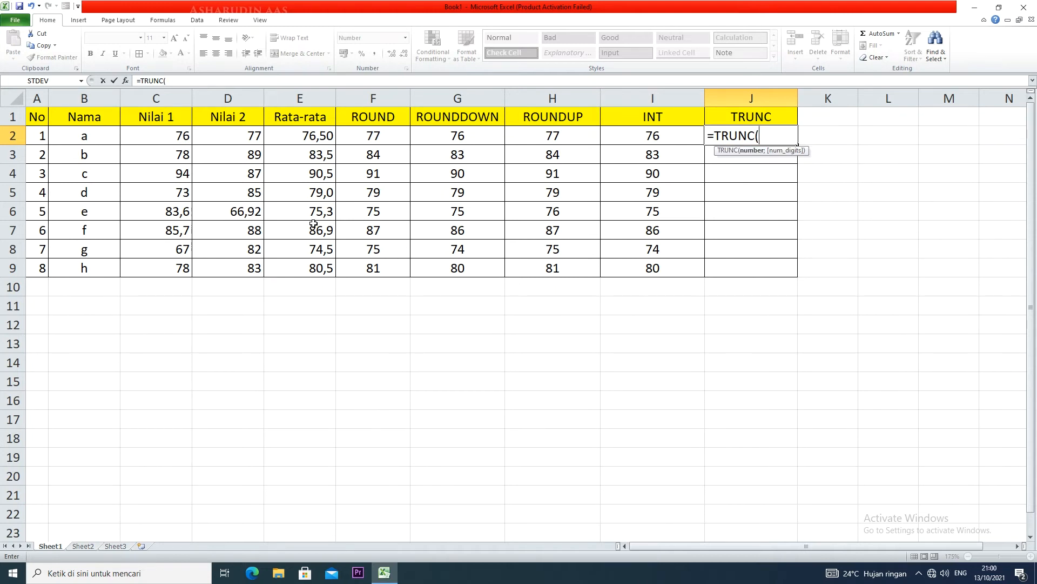
pyautogui.click(243, 215)
pyautogui.write(';')
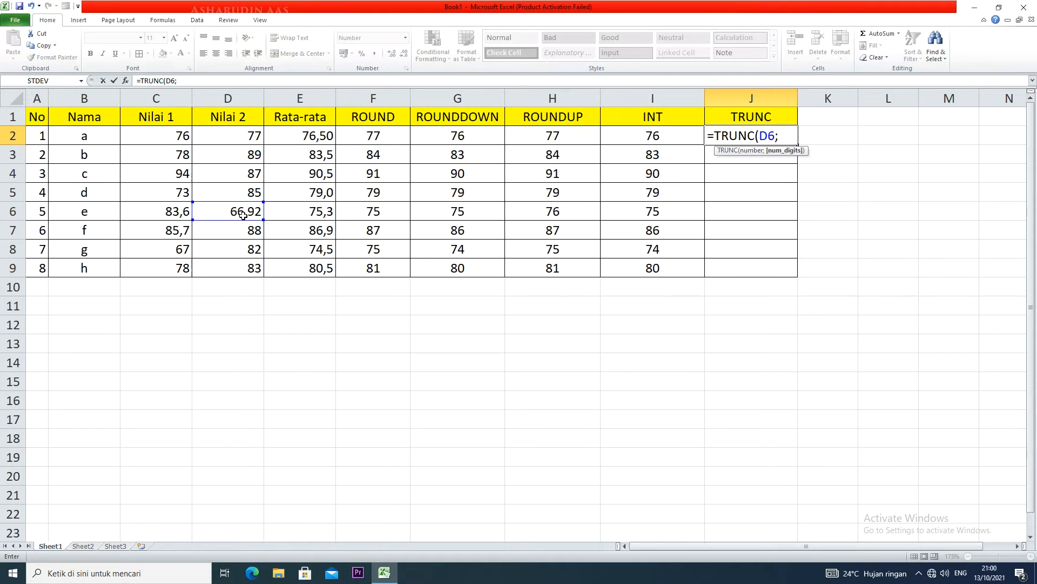
pyautogui.write('2)')
pyautogui.press('Return')
pyautogui.click(747, 139)
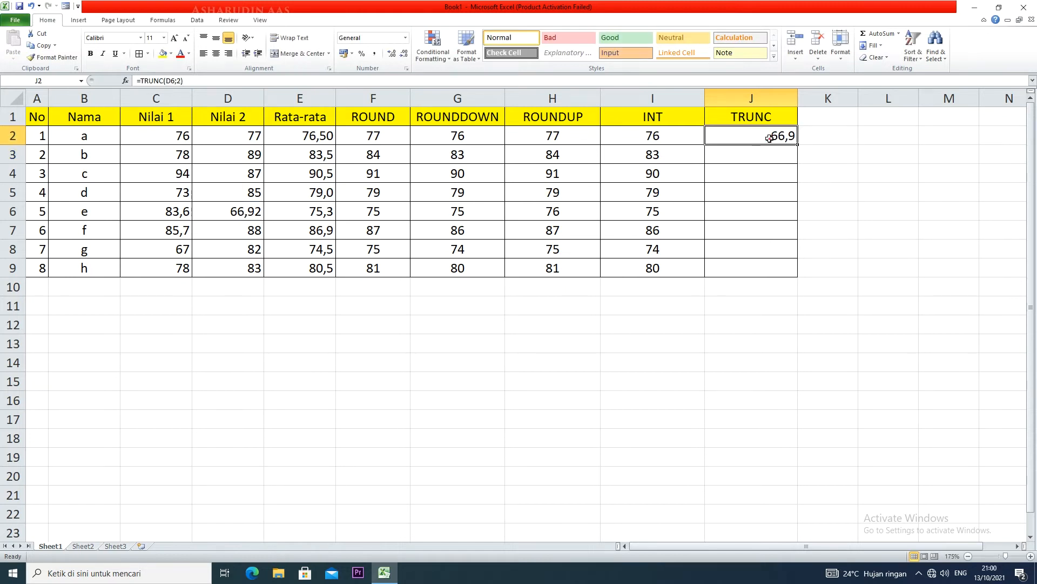
# Step: Re-enter 2 as the number of digits in the TRUNC formula in J2
pyautogui.doubleClick(784, 135)
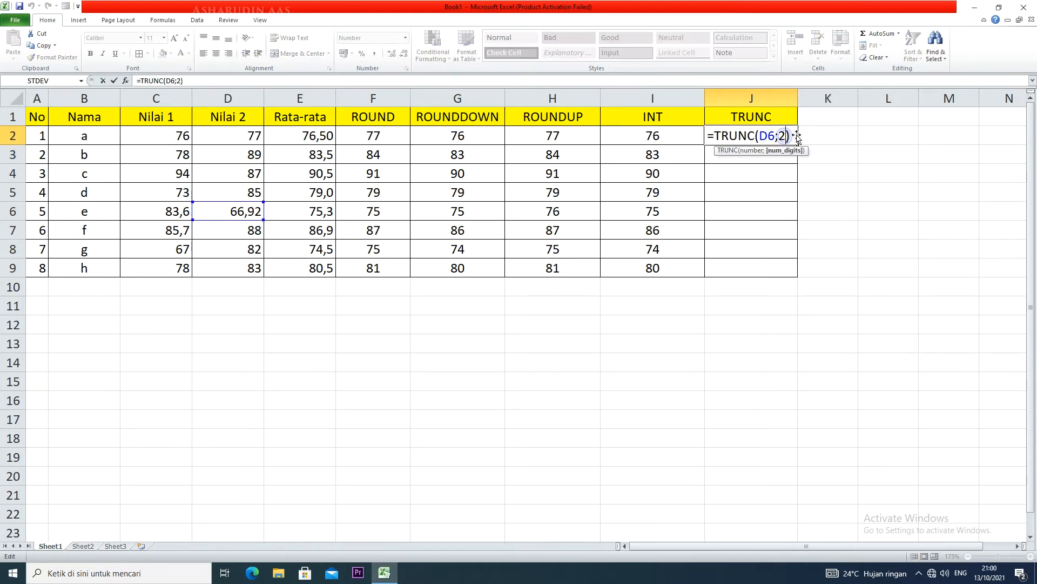
pyautogui.press('BackSpace')
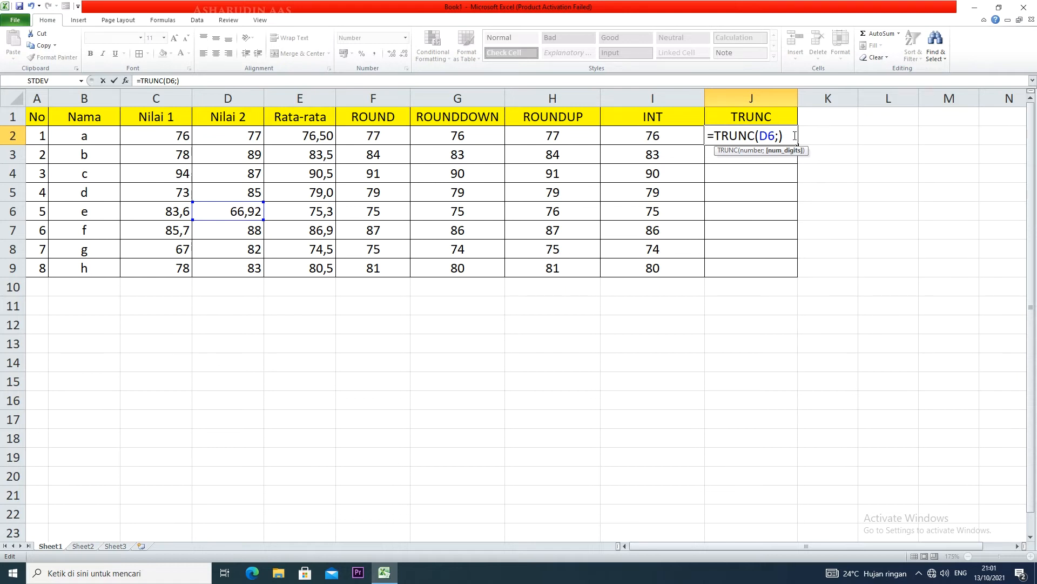
pyautogui.write('2')
pyautogui.hotkey('ctrl', 'Return')
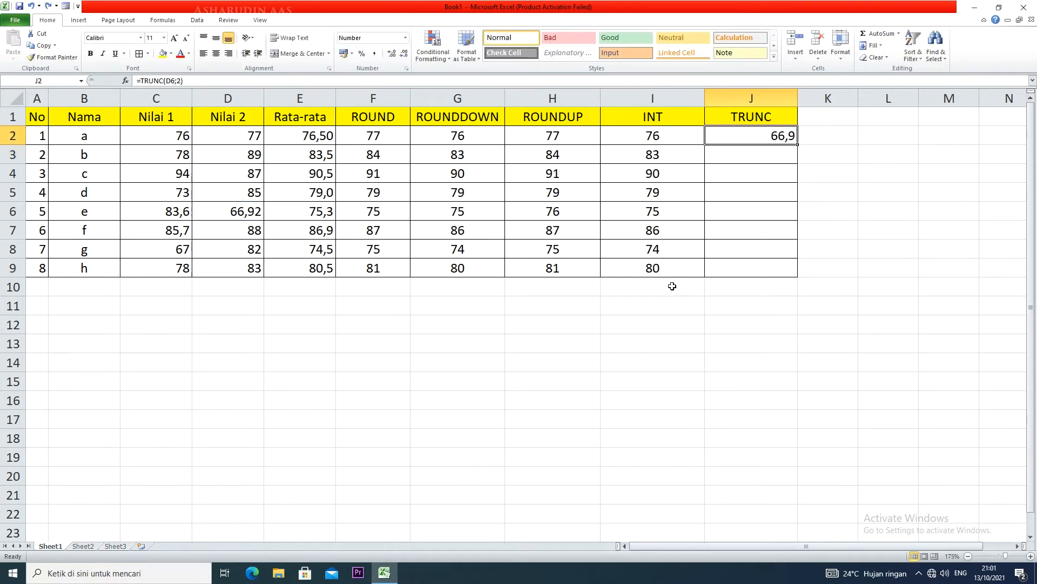
# Step: Undo the recent changes to D6, J2 and E2, back to =TRUNC(E2;1) in J2 and one decimal place in E2
pyautogui.hotkey('ctrl', 'z')
pyautogui.hotkey('ctrl', 'z')
pyautogui.hotkey('ctrl', 'z')
pyautogui.hotkey('ctrl', 'z')
pyautogui.hotkey('ctrl', 'z')
pyautogui.hotkey('ctrl', 'z')
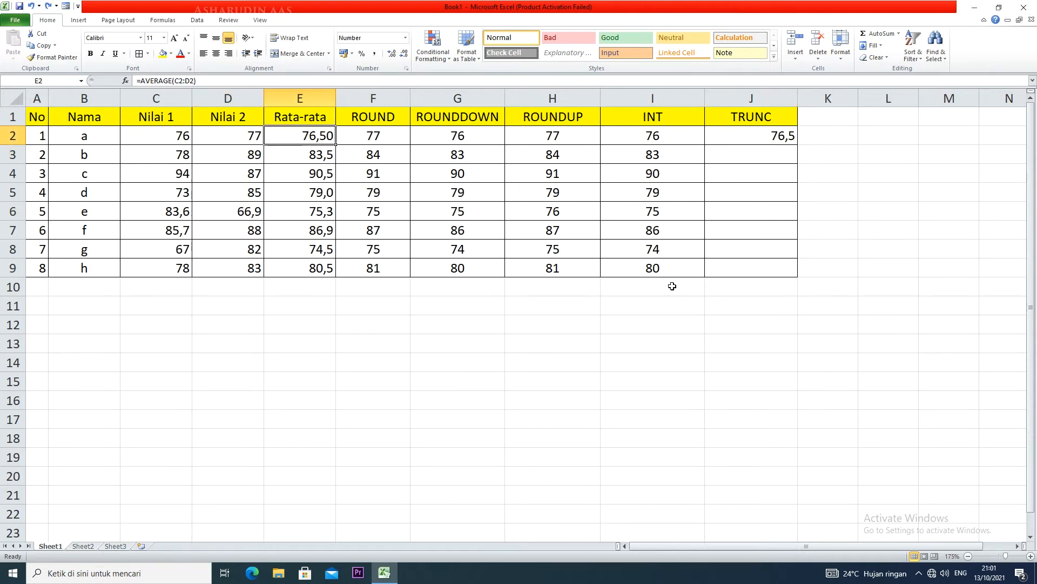
pyautogui.hotkey('ctrl', 'z')
# Step: Set the number of digits in the TRUNC formula in J2 to 0
pyautogui.click(768, 142)
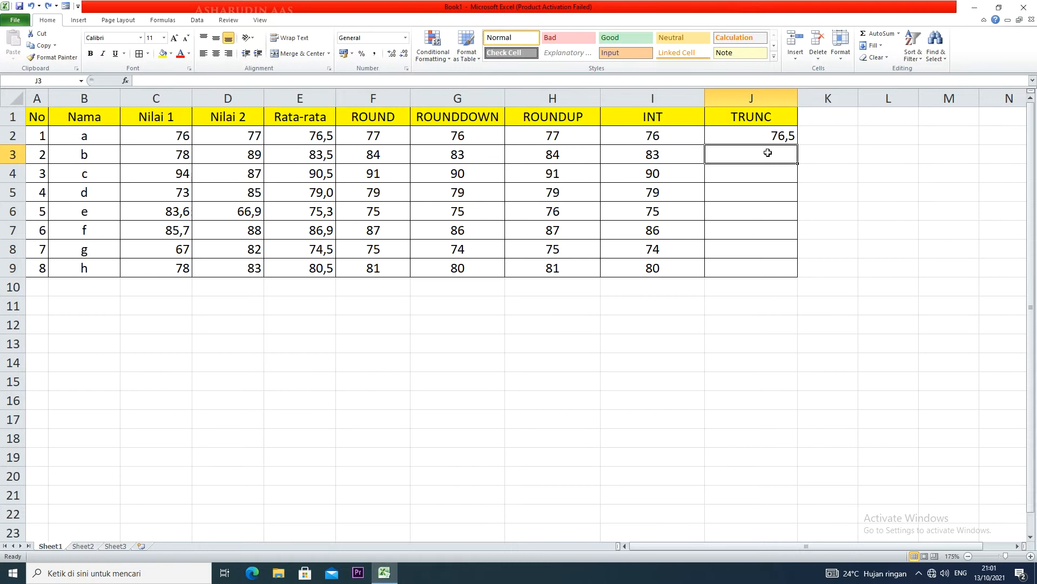
pyautogui.doubleClick(770, 139)
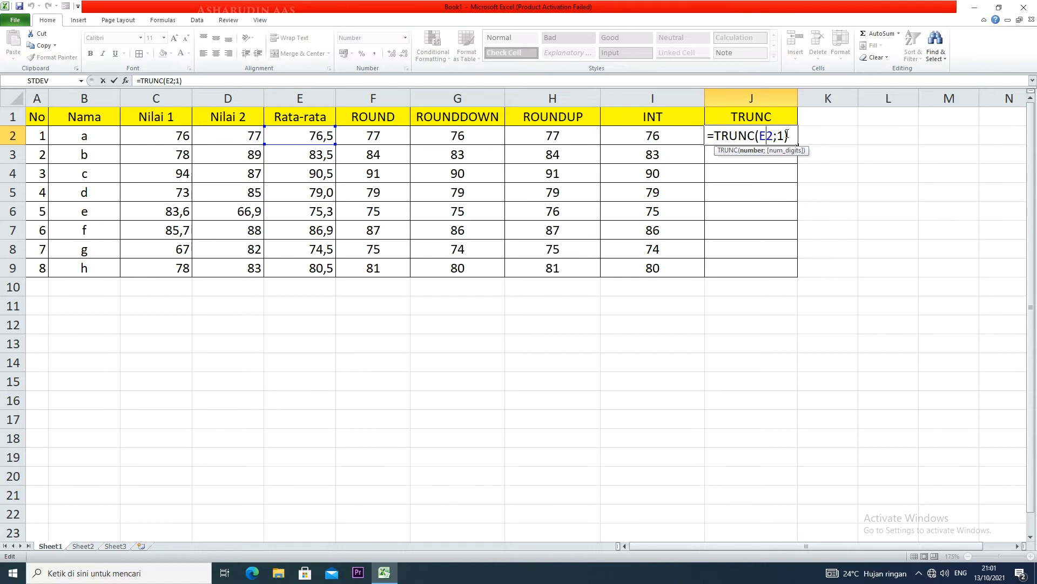
pyautogui.press('Return')
pyautogui.doubleClick(783, 135)
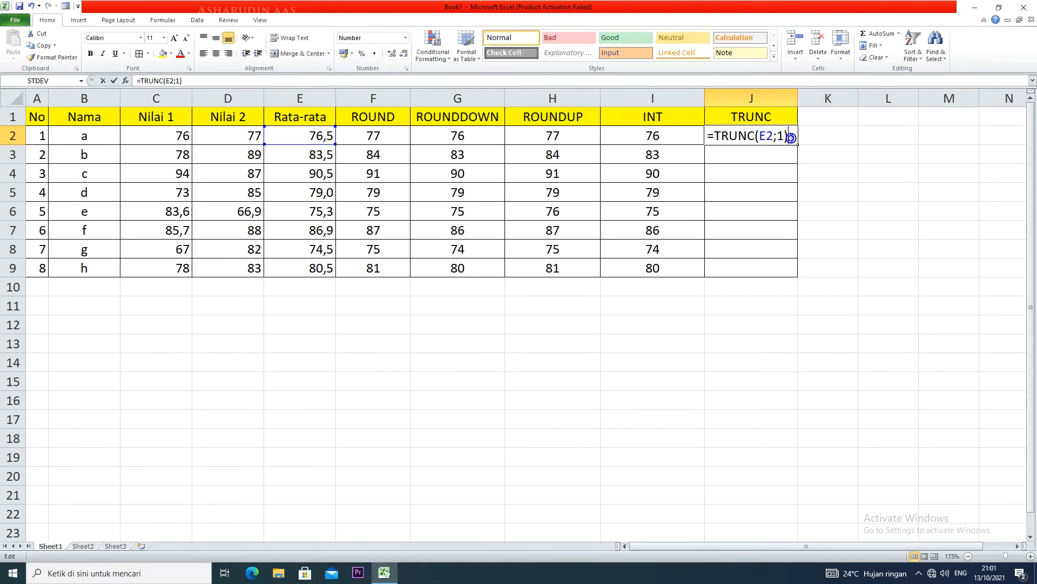
pyautogui.click(781, 135)
pyautogui.doubleClick(780, 135)
pyautogui.write('0')
pyautogui.hotkey('ctrl', 'Return')
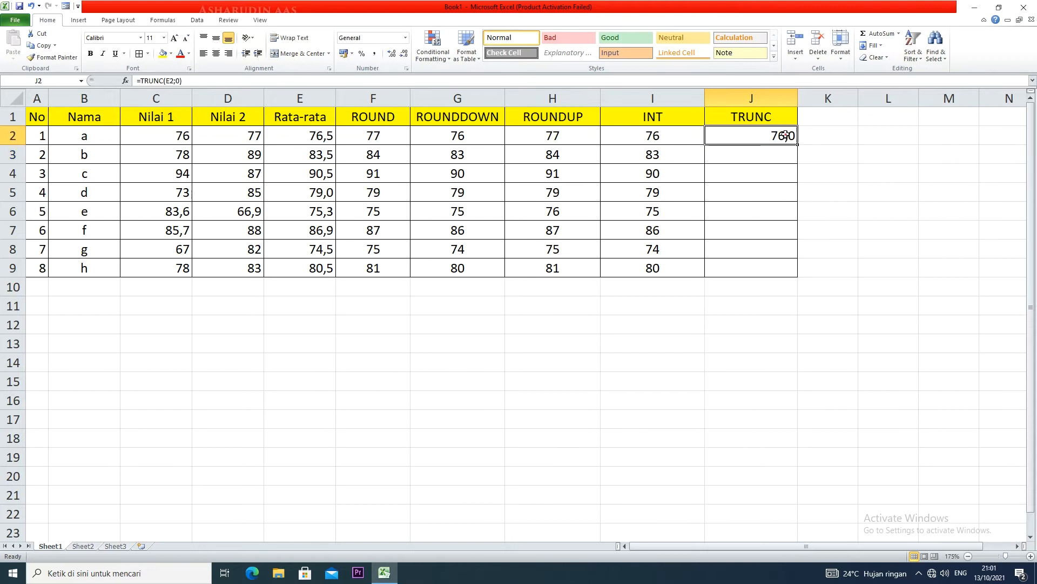
# Step: Fill the TRUNC formula from J2 down to J9 and format the results centered with no decimal places
pyautogui.moveTo(797, 147); pyautogui.dragTo(793, 273)
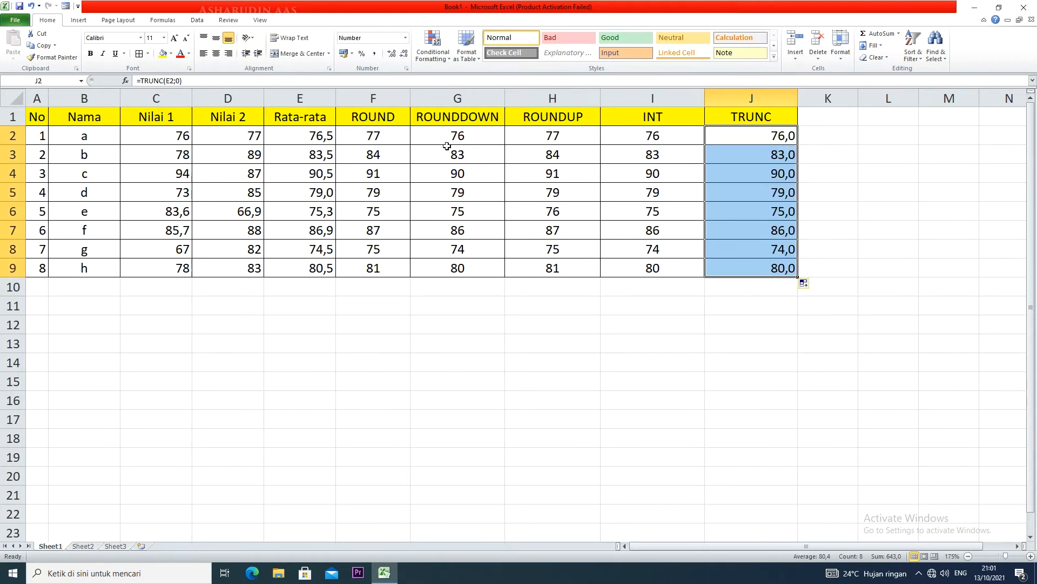
pyautogui.click(216, 53)
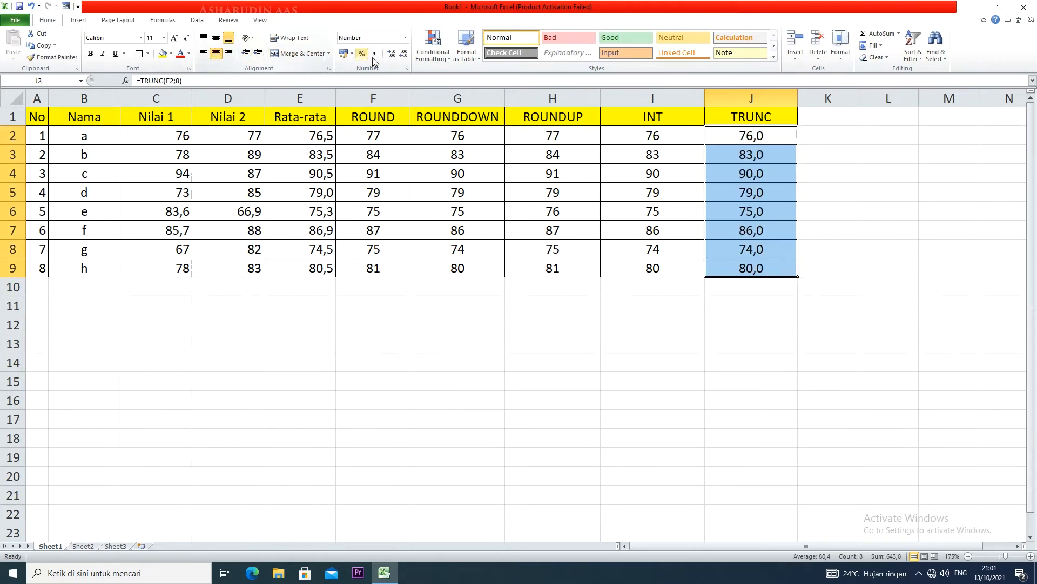
pyautogui.click(403, 52)
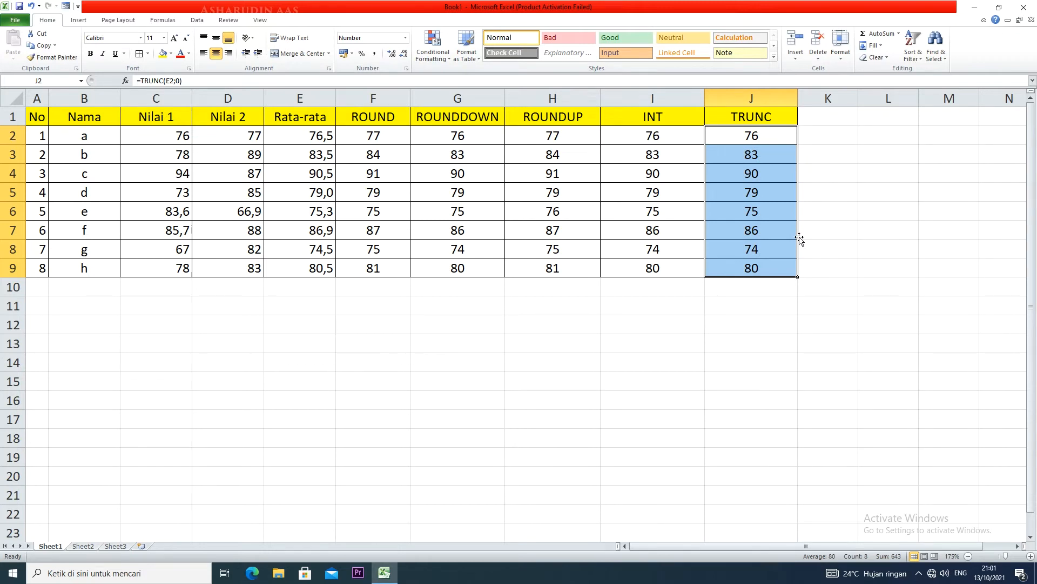
# Step: Add an ODD column header in K1 and apply borders to K1:K9
pyautogui.moveTo(615, 124); pyautogui.dragTo(727, 118)
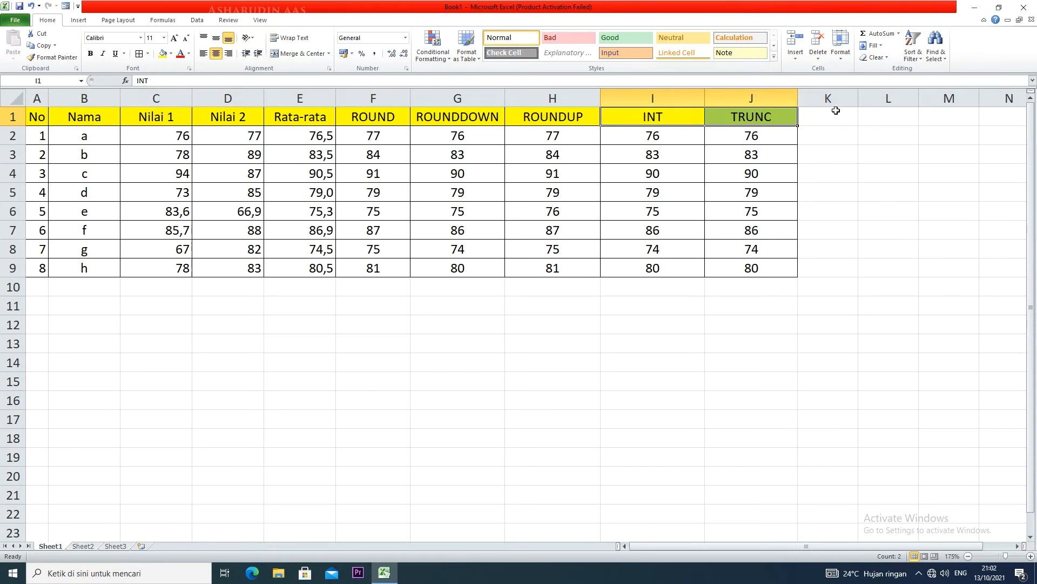
pyautogui.click(836, 110)
pyautogui.write('ODD')
pyautogui.press('Return')
pyautogui.moveTo(835, 116); pyautogui.dragTo(831, 266)
pyautogui.click(141, 52)
# Step: Enter =ODD(E2) in K2 to round the first student's average up to an odd number
pyautogui.click(839, 134)
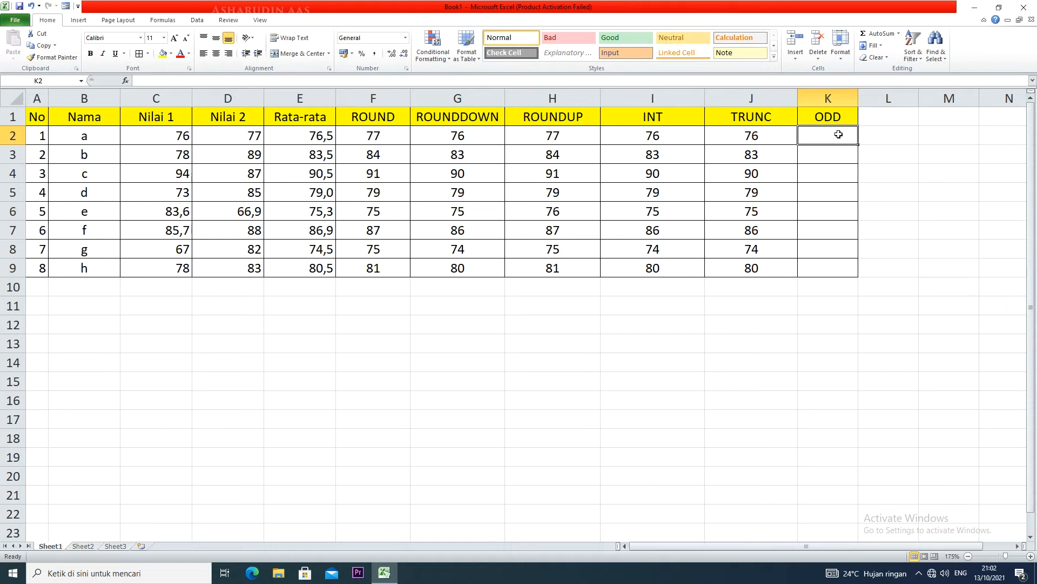
pyautogui.write('=ODD')
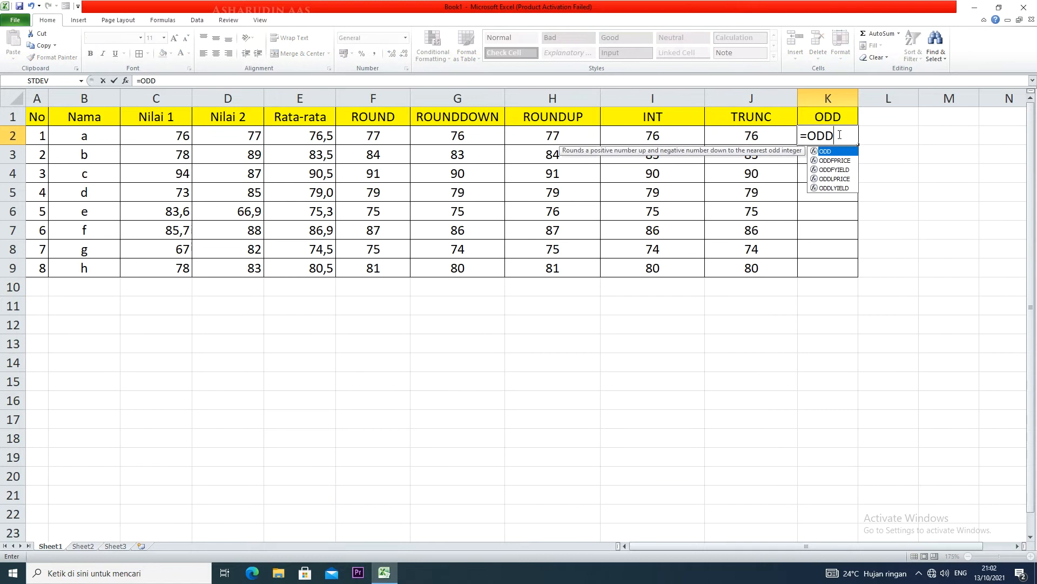
pyautogui.write('(')
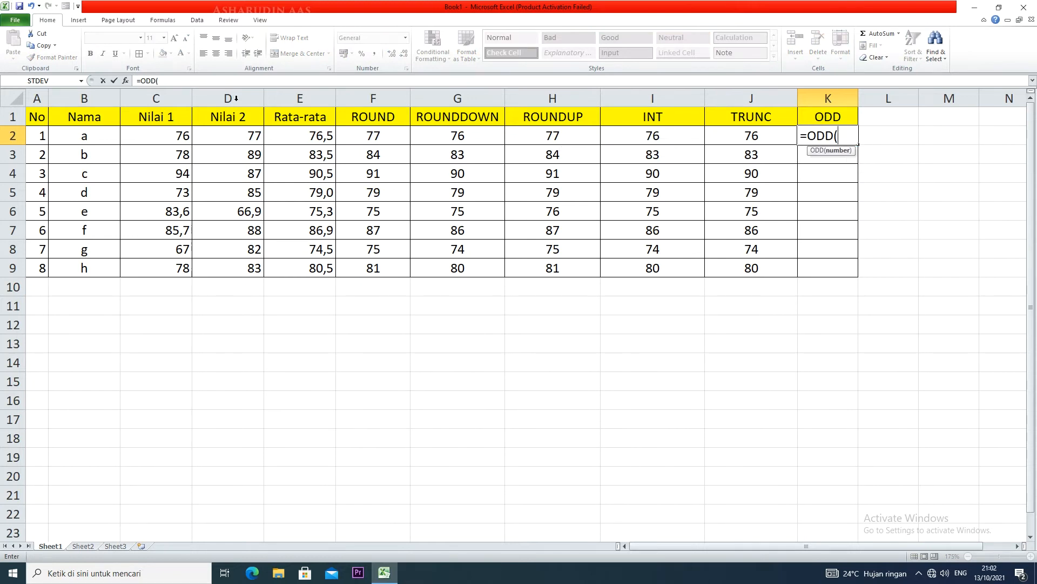
pyautogui.click(310, 134)
pyautogui.write(')')
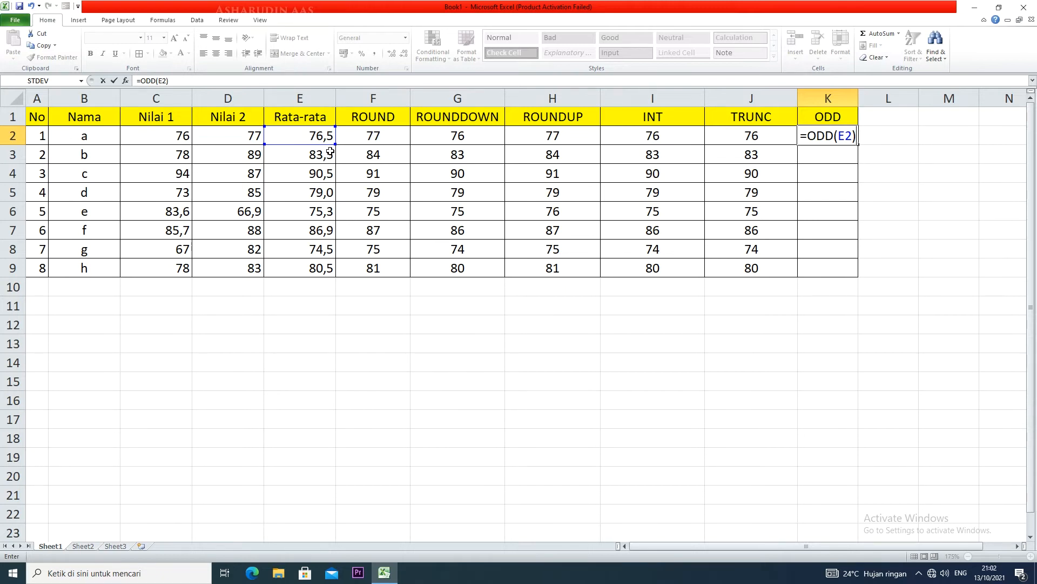
pyautogui.press('Return')
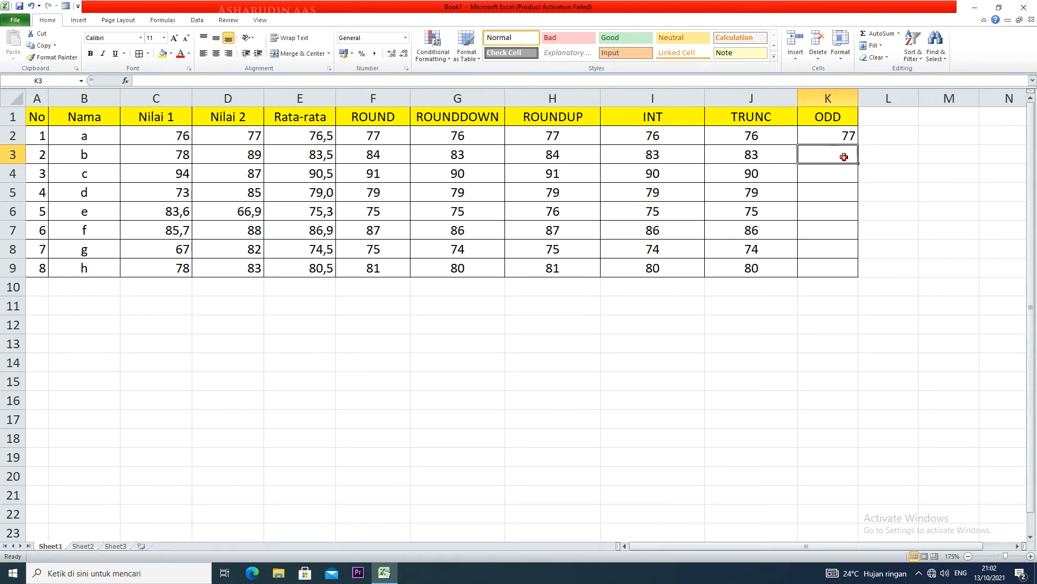
# Step: Enter =ODD(E3) in K3 for the second student's average and check the ODD formula in K2
pyautogui.write('=ODD(')
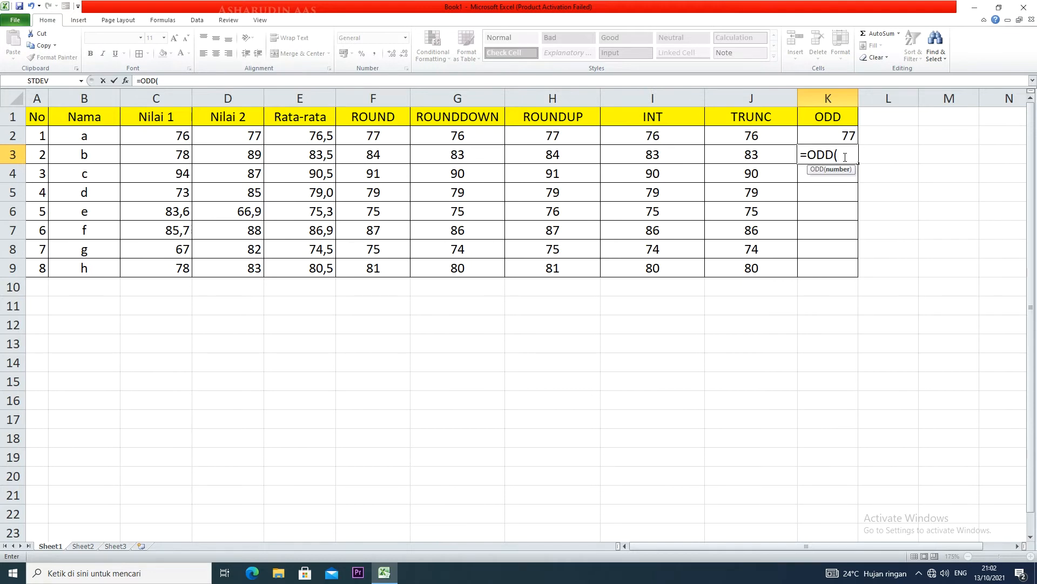
pyautogui.click(308, 156)
pyautogui.write(')')
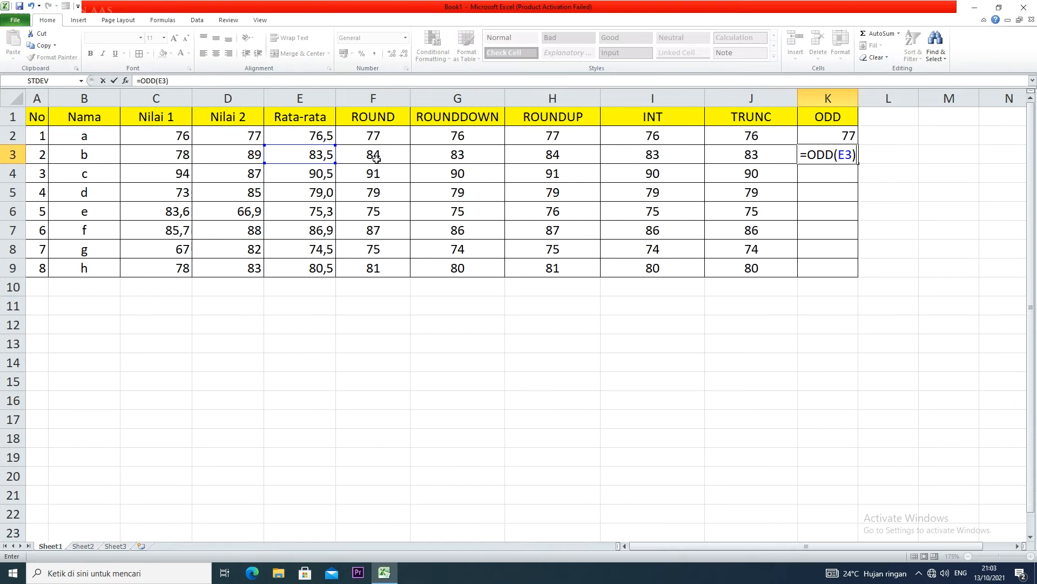
pyautogui.press('Return')
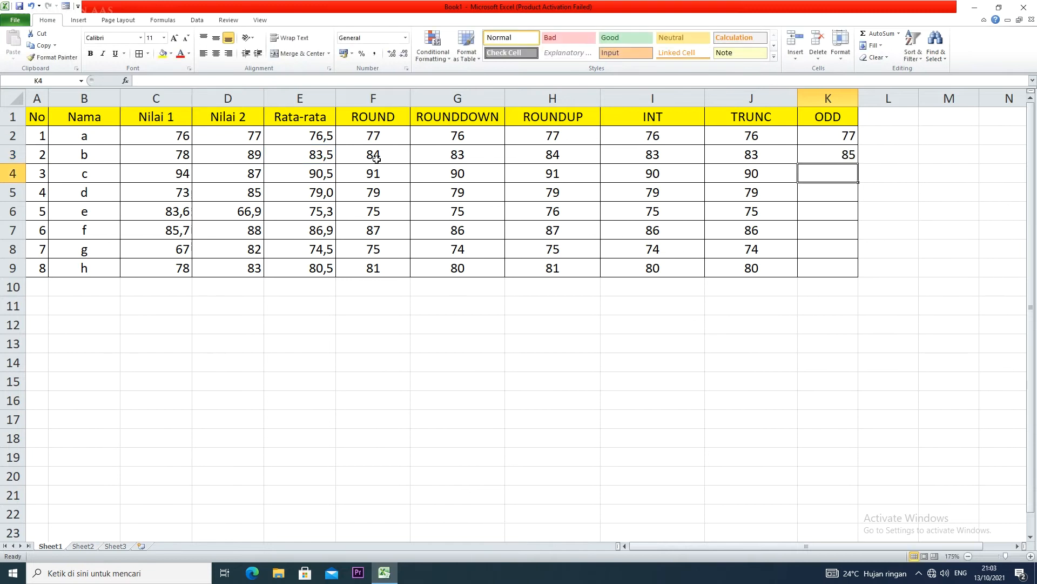
pyautogui.doubleClick(838, 139)
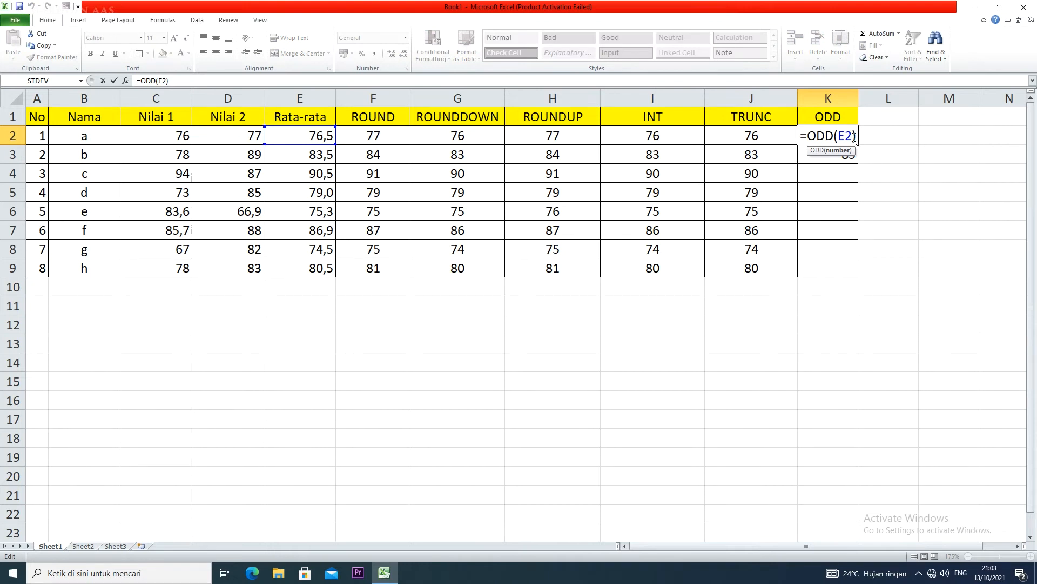
pyautogui.press('Return')
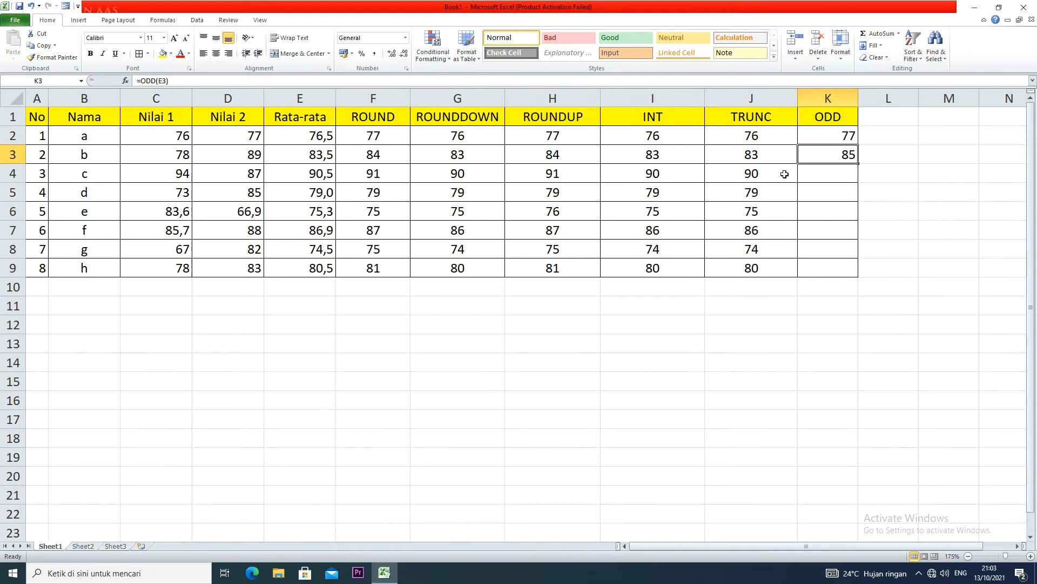
# Step: Fill the ODD formula from K2 down to K9 and center the results
pyautogui.click(847, 135)
pyautogui.moveTo(858, 144); pyautogui.dragTo(844, 271)
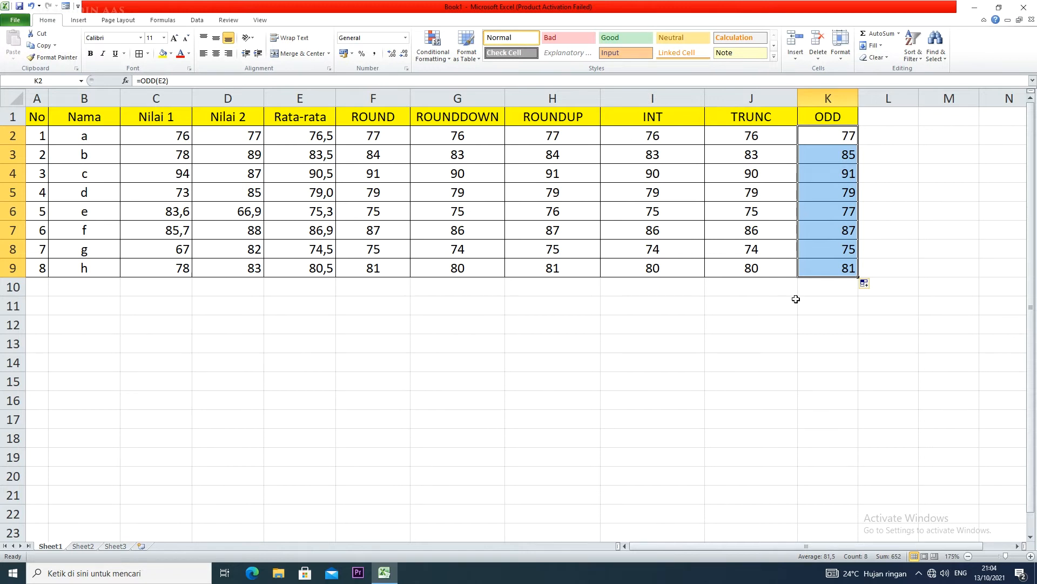
pyautogui.click(889, 117)
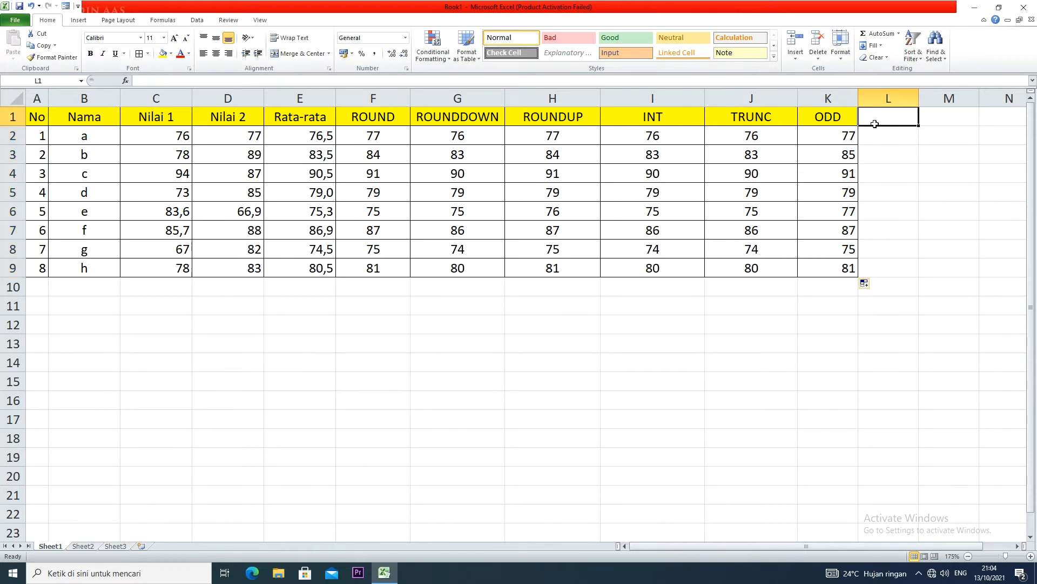
pyautogui.moveTo(824, 135); pyautogui.dragTo(824, 265)
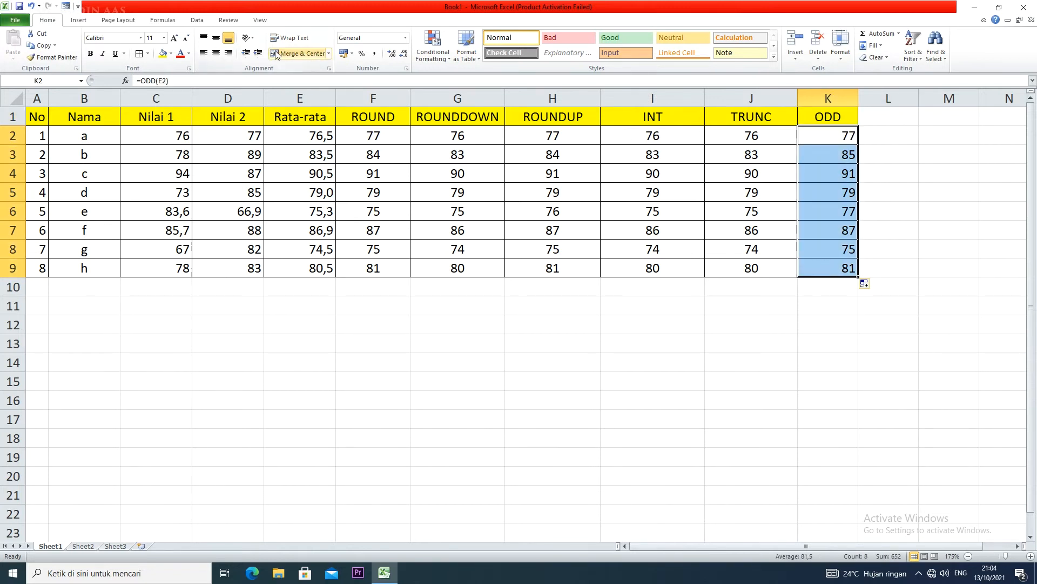
pyautogui.click(216, 54)
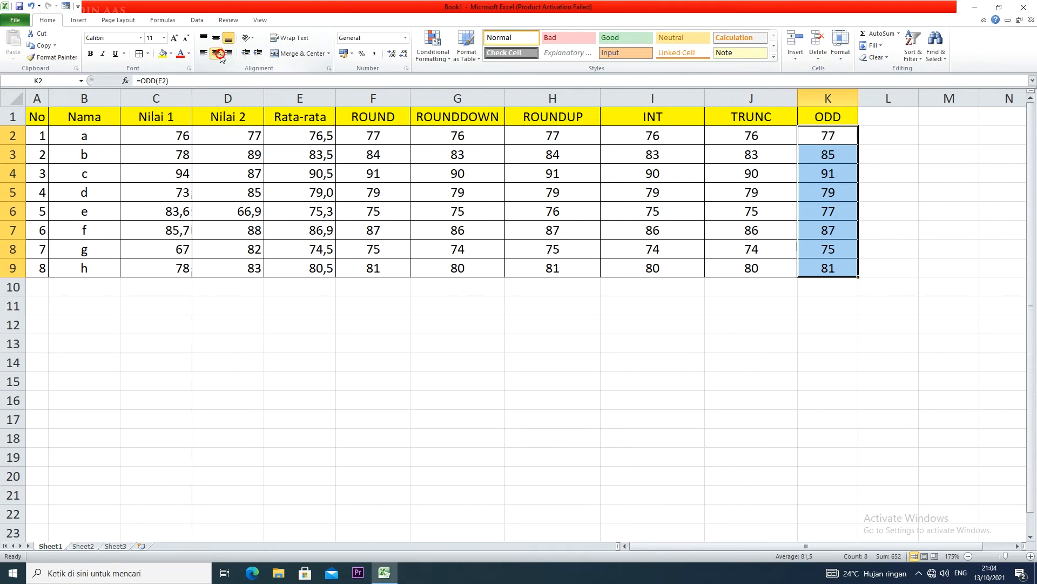
# Step: Add an EVEN column header in L1 and apply borders to L1:L9
pyautogui.click(882, 116)
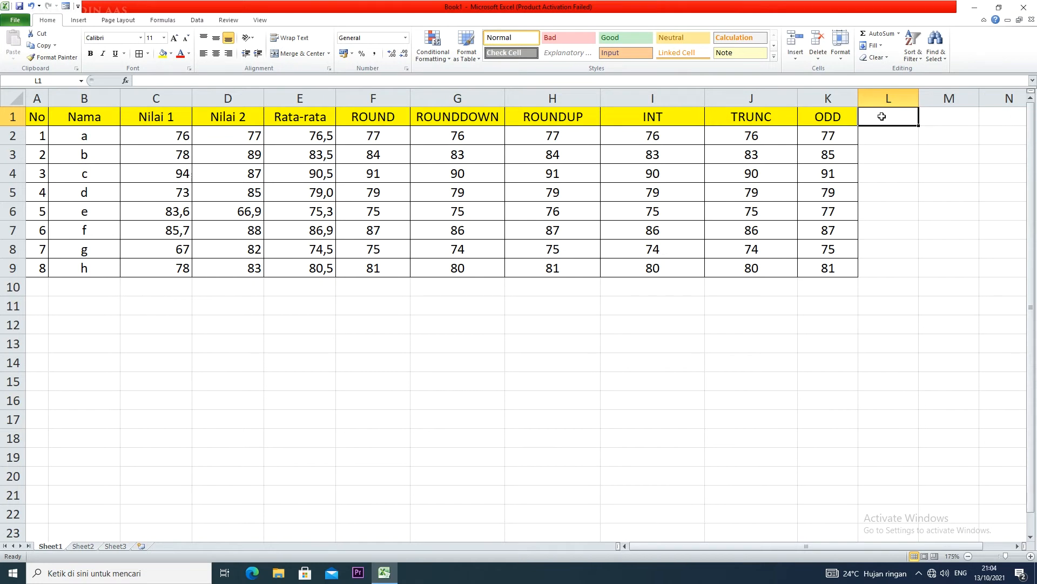
pyautogui.write('EVEN')
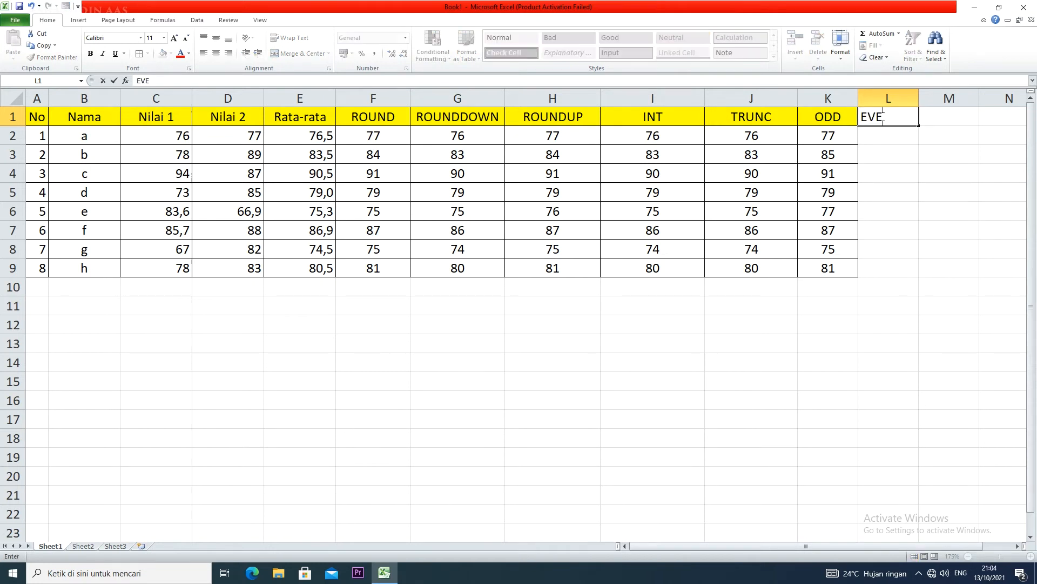
pyautogui.click(899, 166)
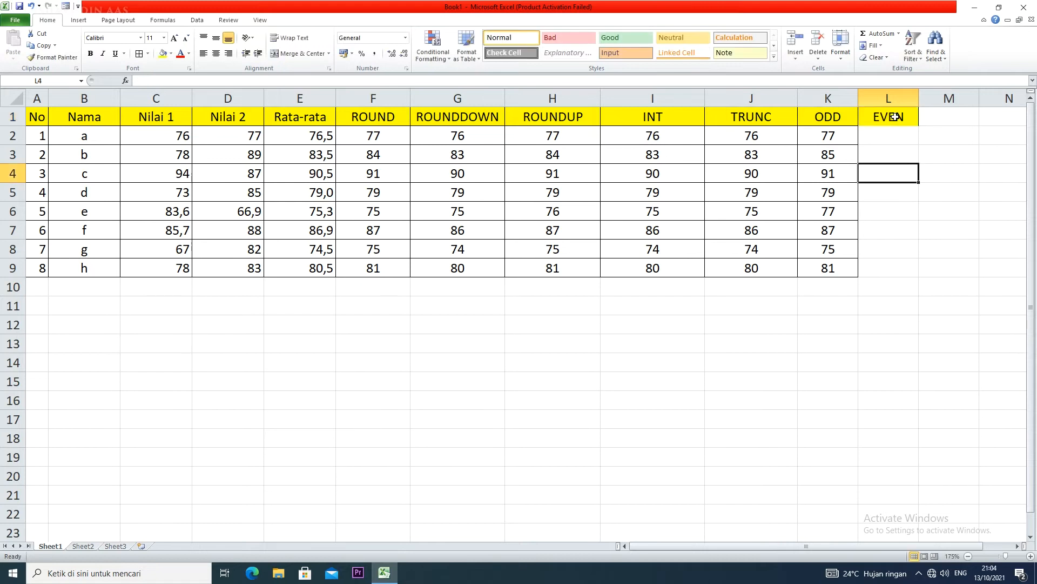
pyautogui.moveTo(892, 138); pyautogui.dragTo(895, 262)
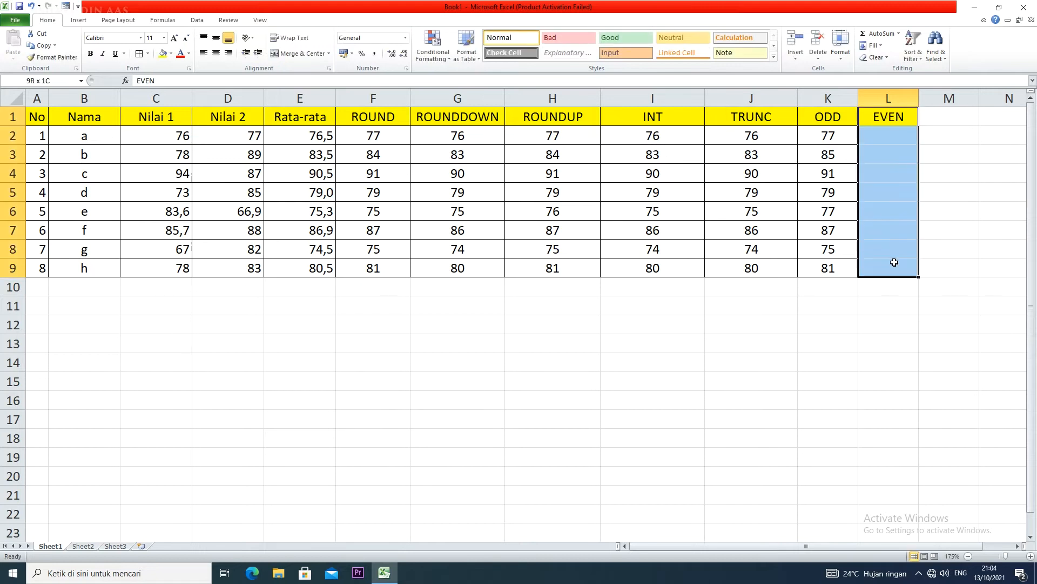
pyautogui.click(139, 53)
# Step: Enter =EVEN(E2) in L2 to round the first student's average up to an even number
pyautogui.click(899, 139)
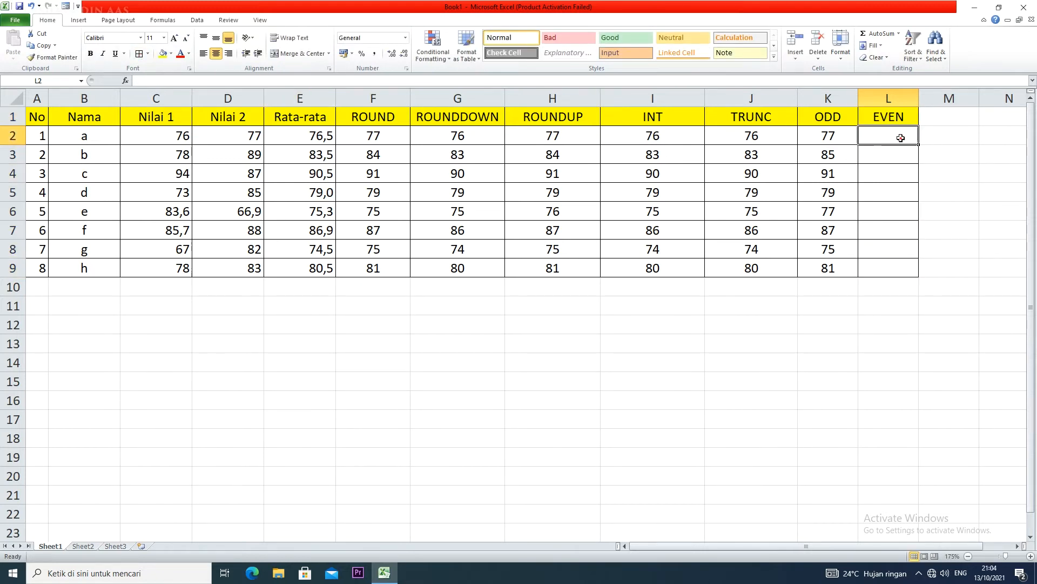
pyautogui.write('=EVE')
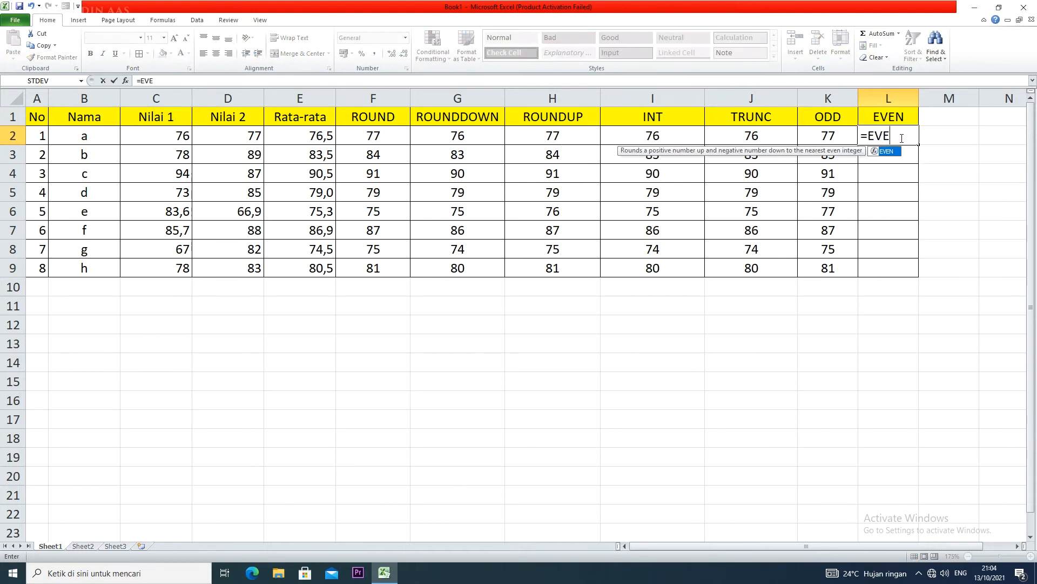
pyautogui.write('N(')
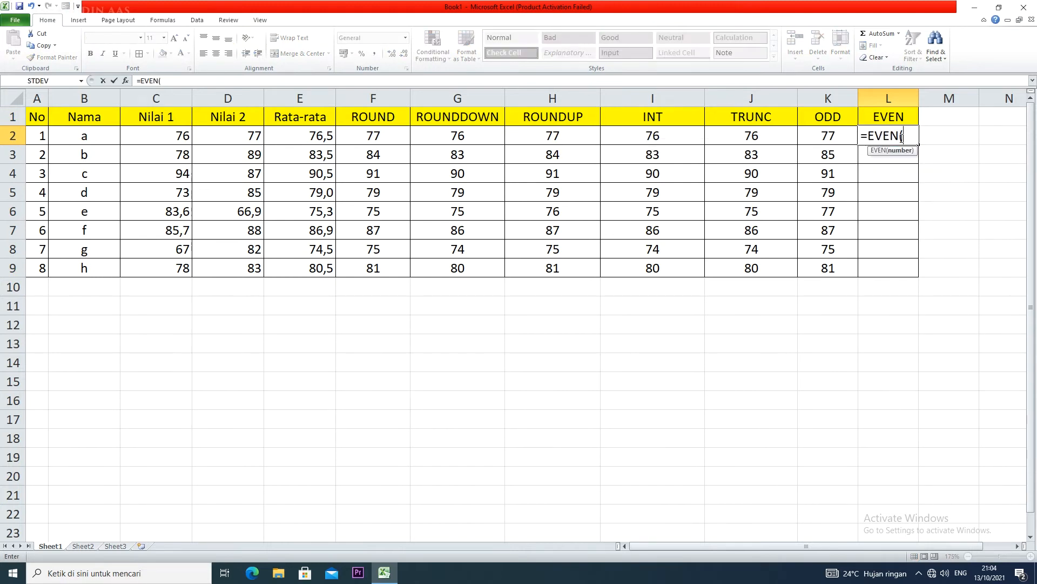
pyautogui.click(323, 138)
pyautogui.write(')')
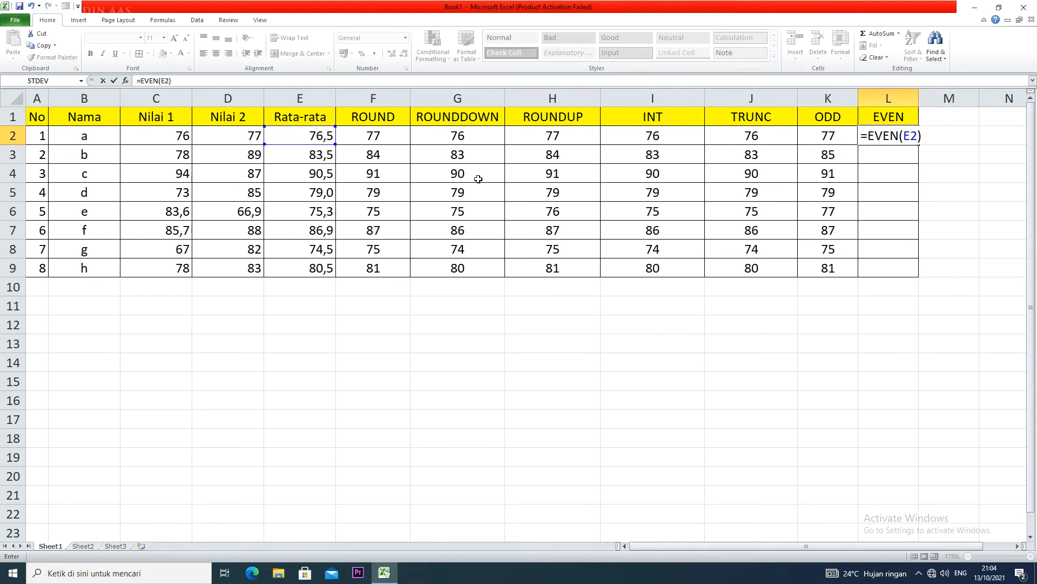
pyautogui.press('Return')
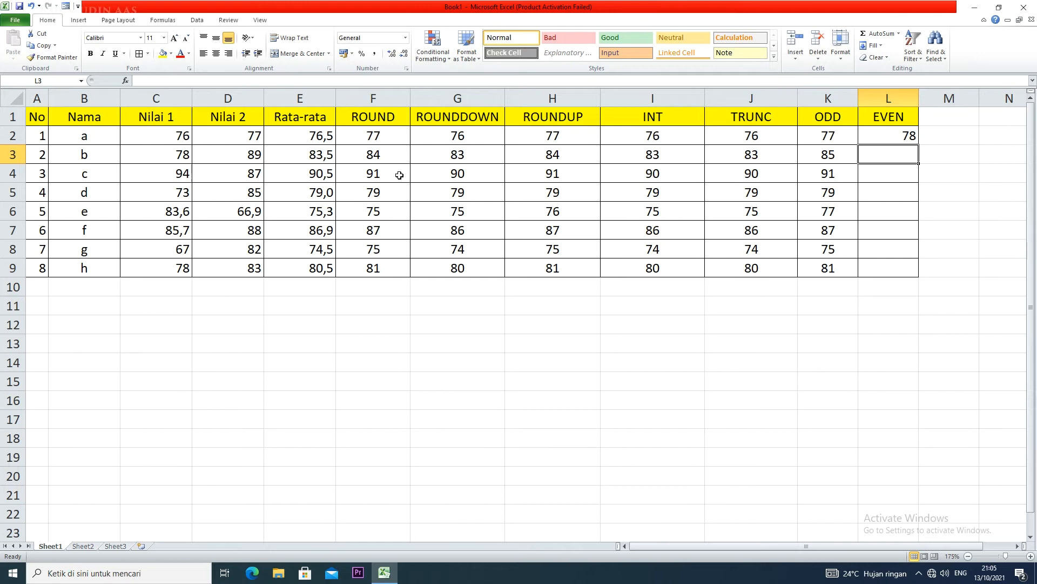
# Step: Fill the EVEN formula from L2 down to L9 and center the results
pyautogui.click(913, 139)
pyautogui.moveTo(914, 141); pyautogui.dragTo(899, 272)
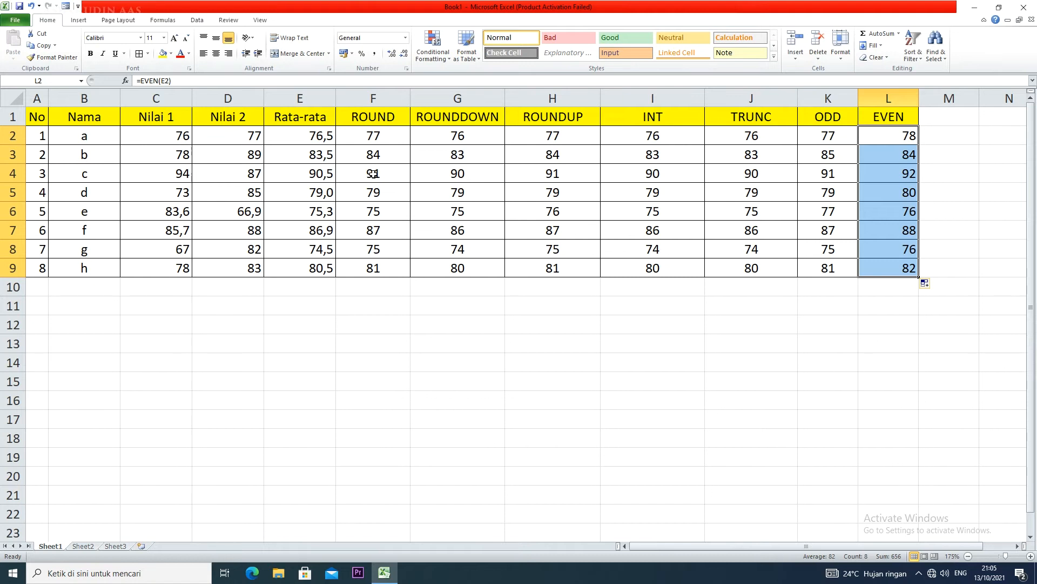
pyautogui.click(872, 172)
pyautogui.click(871, 185)
pyautogui.click(872, 212)
pyautogui.click(879, 232)
pyautogui.moveTo(869, 136); pyautogui.dragTo(861, 270)
pyautogui.click(219, 56)
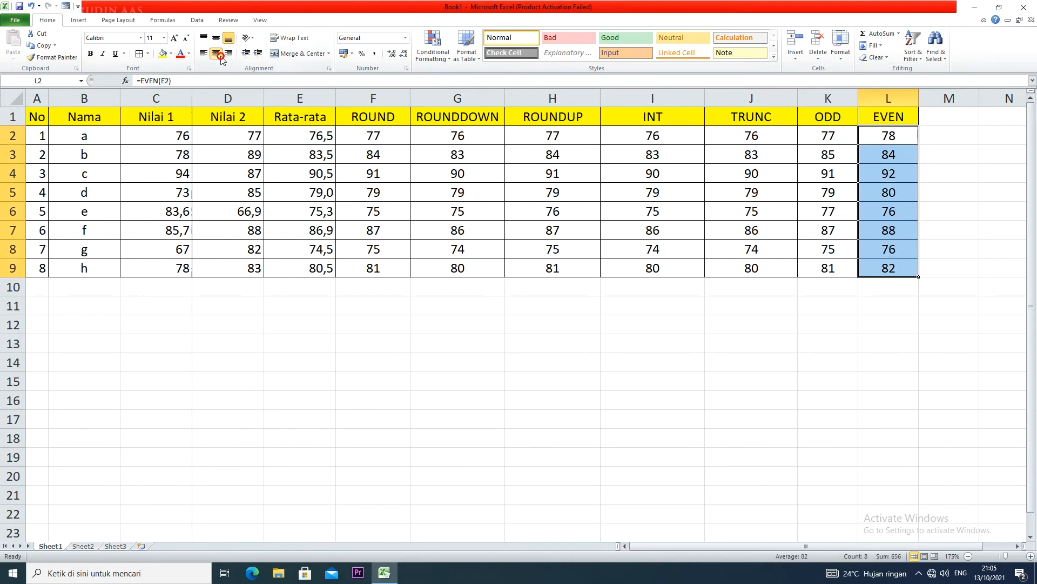
# Step: Enter the title PEMBULATAN DESIMAL in F11 below the table and enlarge its font
pyautogui.click(475, 252)
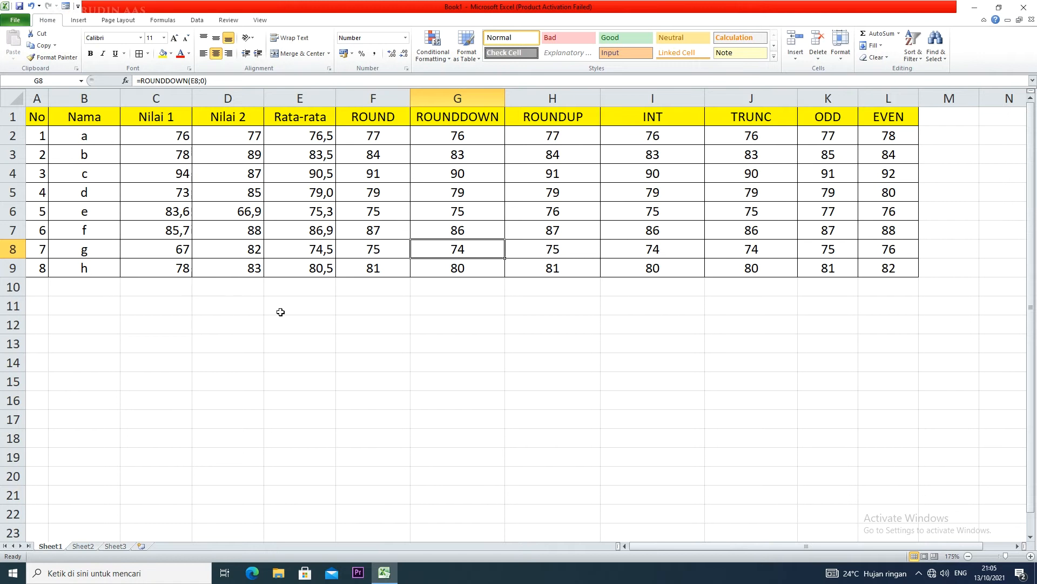
pyautogui.click(367, 304)
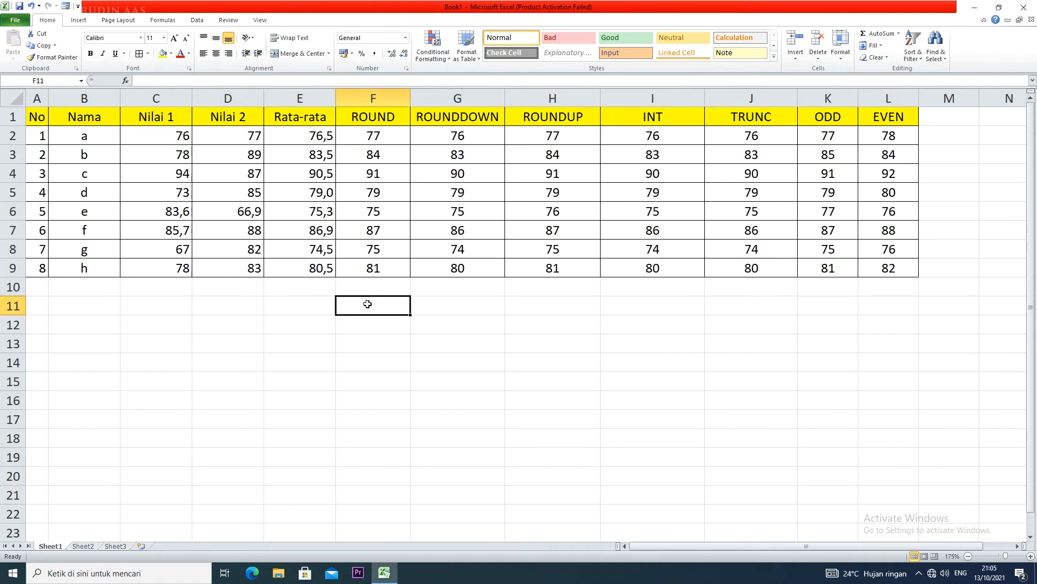
pyautogui.write('PEMBULATAN DESIMAL')
pyautogui.press('Return')
pyautogui.moveTo(371, 311); pyautogui.dragTo(468, 318)
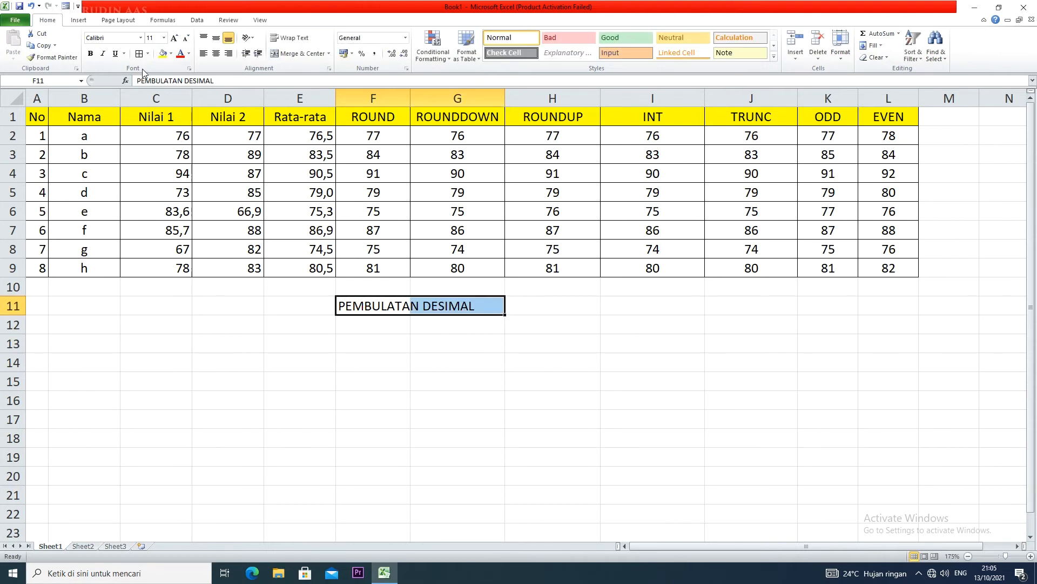
pyautogui.click(175, 38)
pyautogui.click(174, 39)
pyautogui.click(175, 38)
pyautogui.click(174, 38)
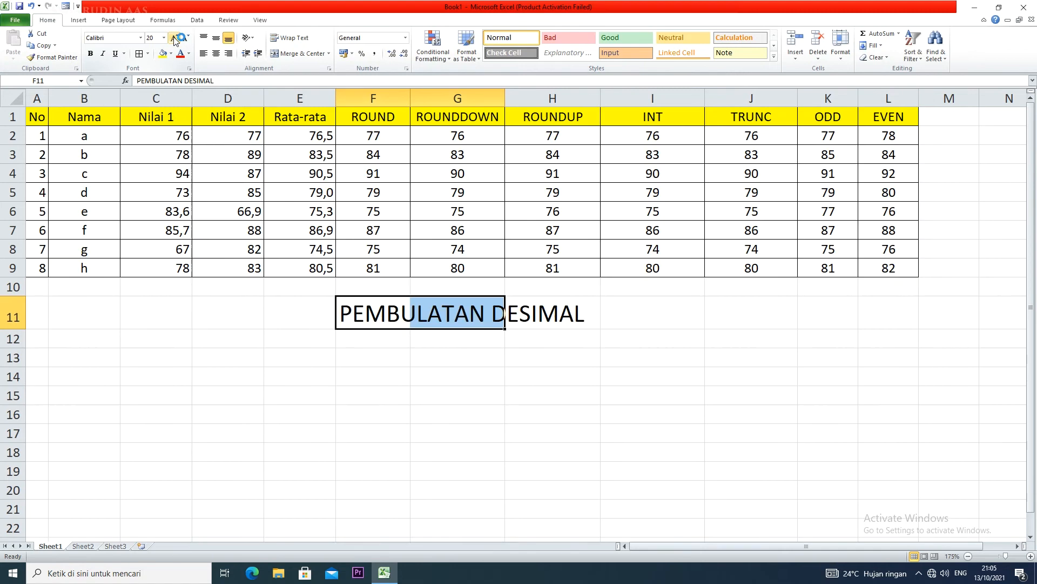
pyautogui.click(369, 429)
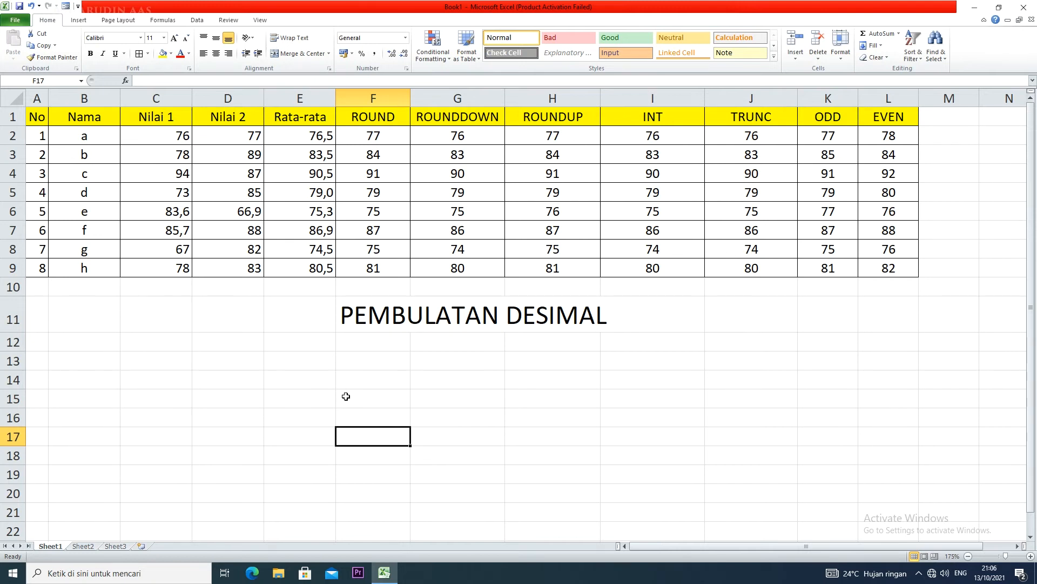
# Step: Enter 1 in B12, MOD in B13 and INT in B14 below the table
pyautogui.click(107, 349)
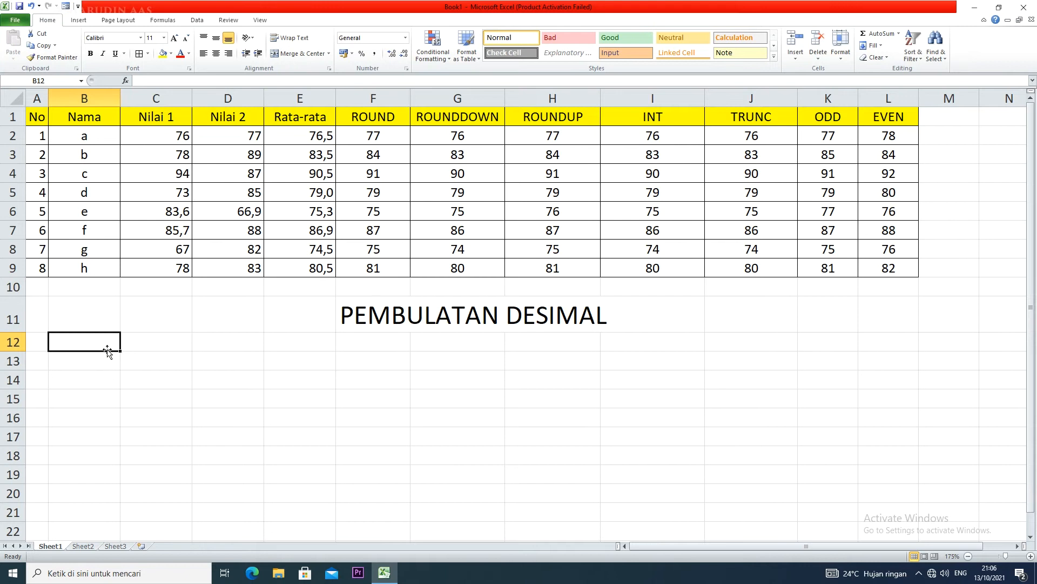
pyautogui.write('1')
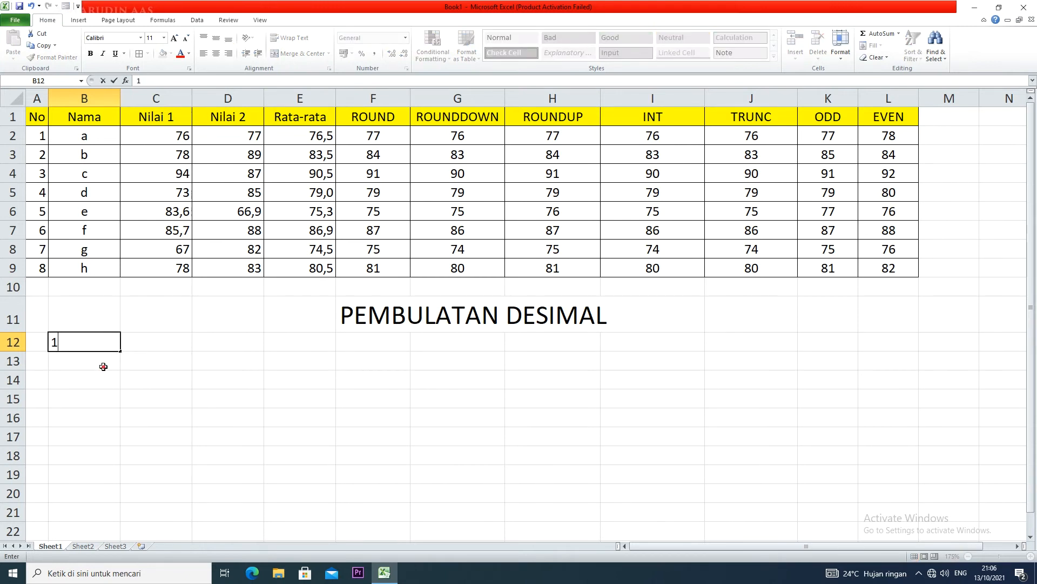
pyautogui.press('Return')
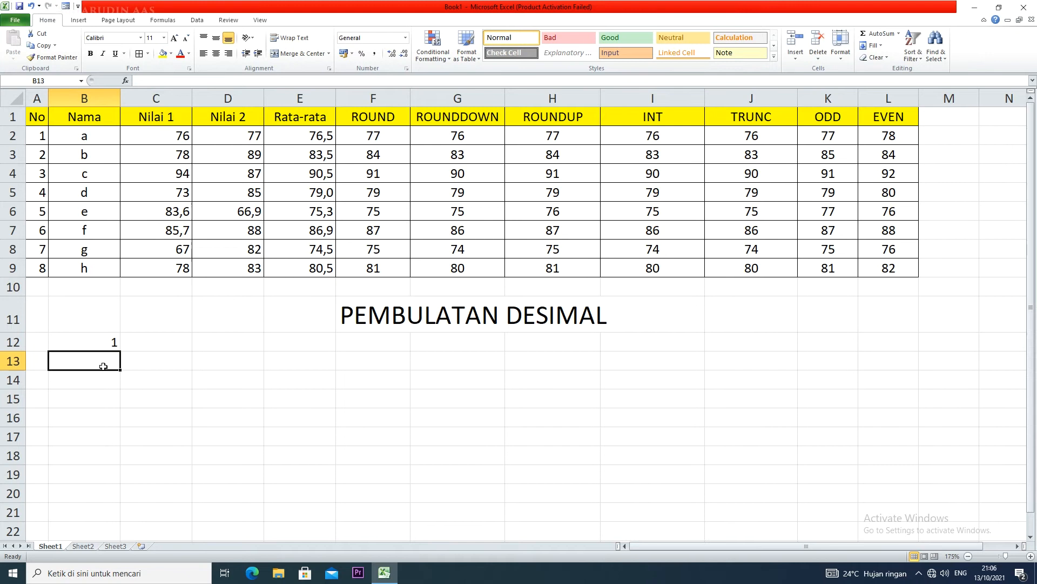
pyautogui.write('MOD')
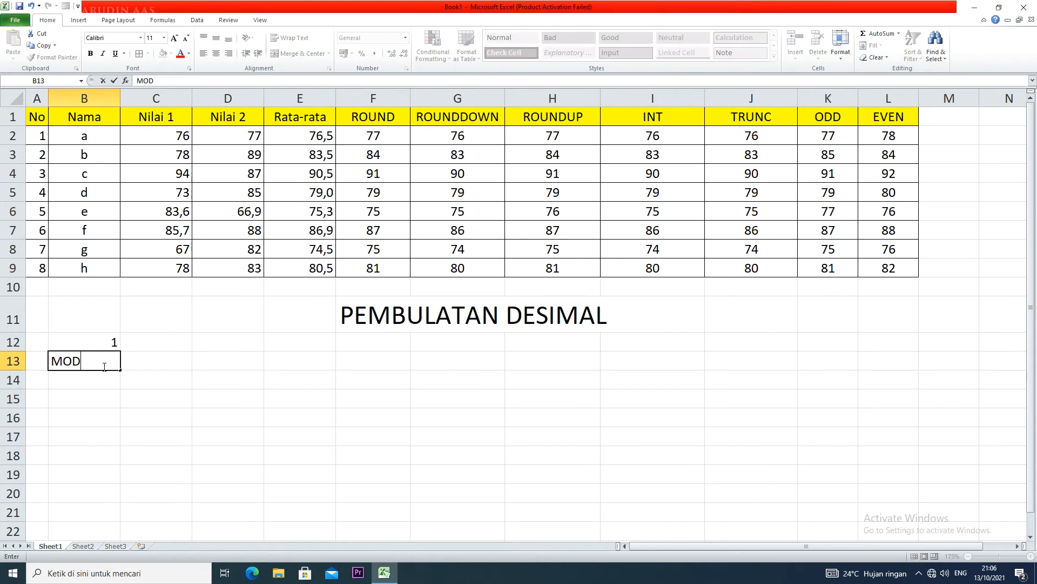
pyautogui.press('Return')
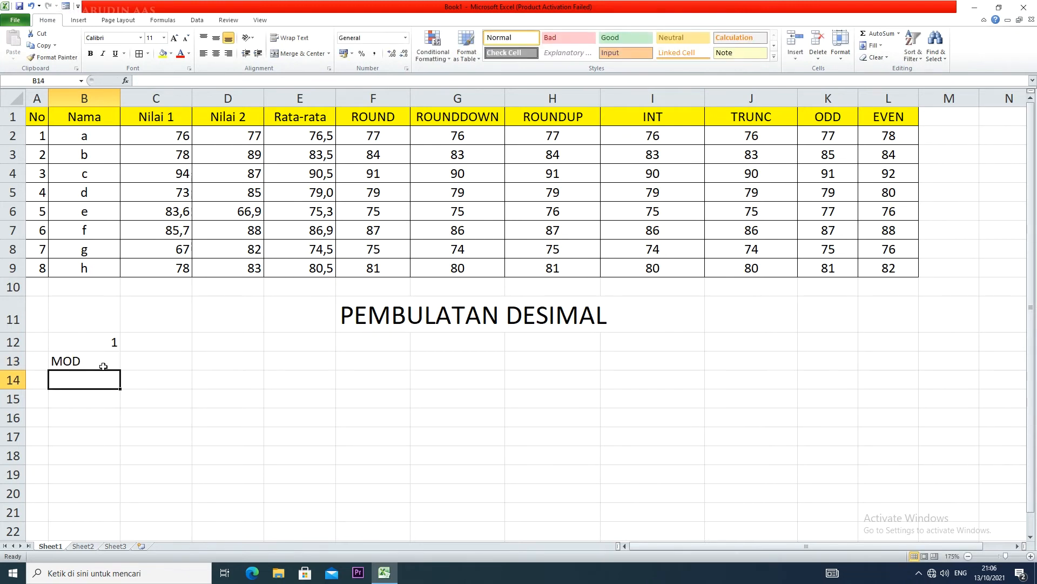
pyautogui.write('INT')
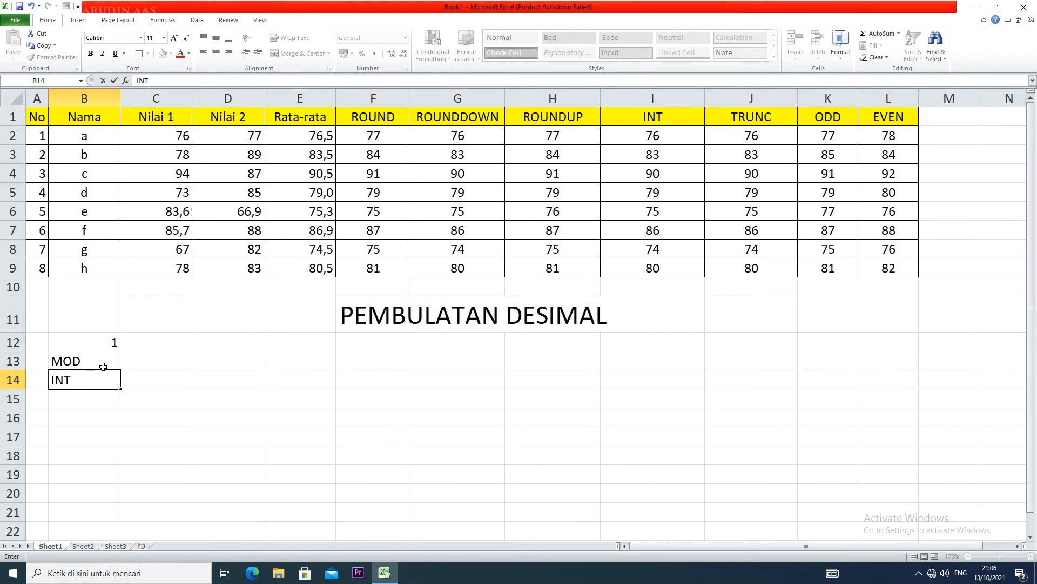
pyautogui.click(103, 366)
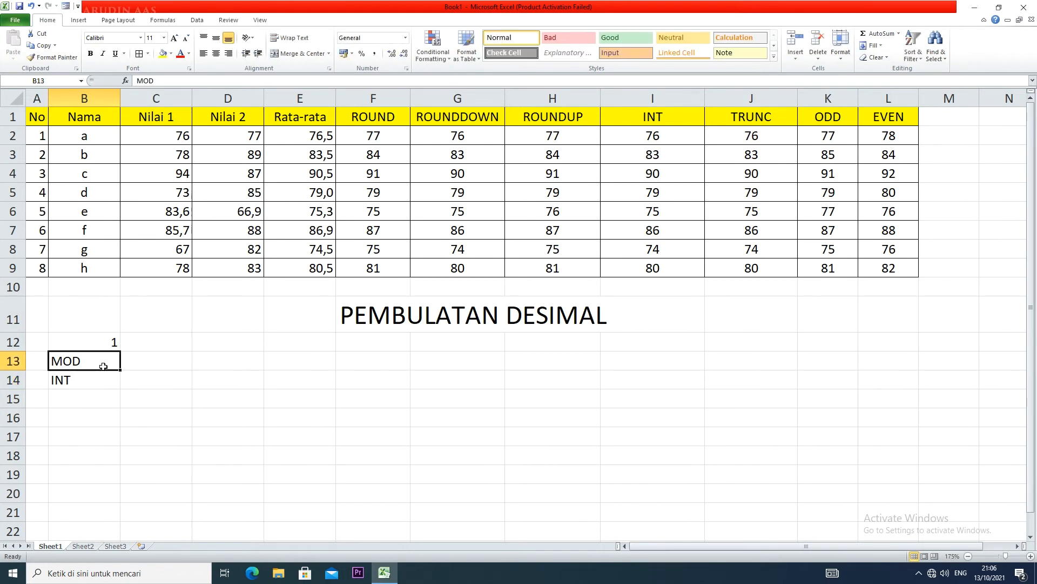
# Step: Draw an arrow about 3 cm wide from MOD toward D12 and add a copy pointing from MOD to D13
pyautogui.click(166, 373)
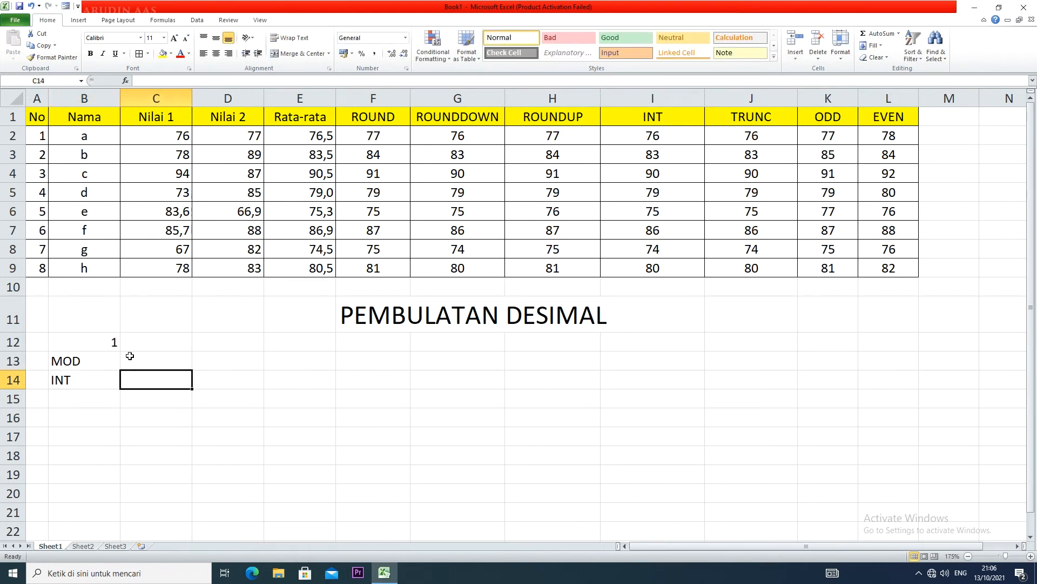
pyautogui.click(110, 22)
pyautogui.click(79, 20)
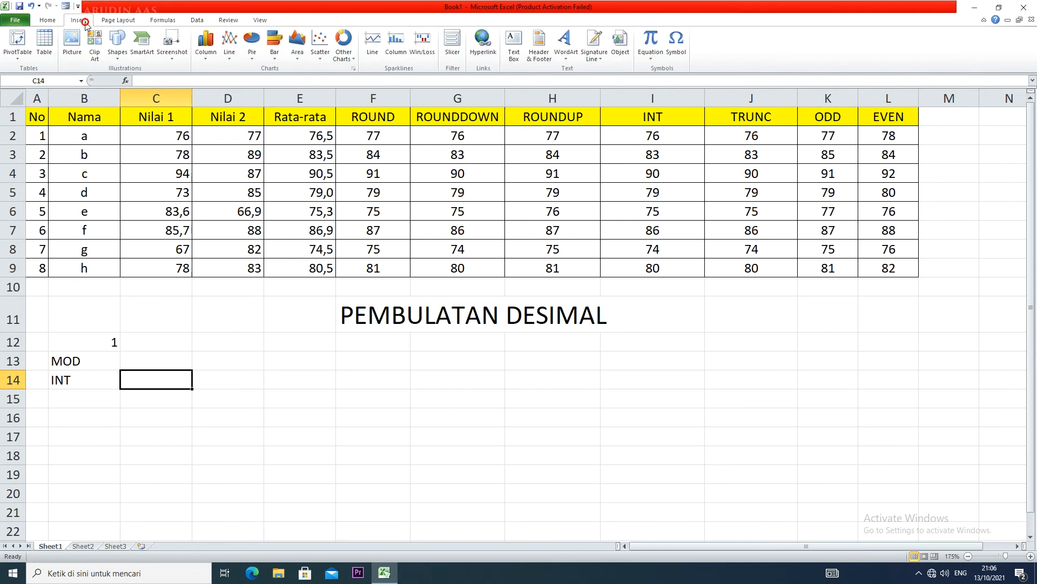
pyautogui.click(117, 44)
pyautogui.click(136, 80)
pyautogui.moveTo(94, 364); pyautogui.dragTo(201, 346)
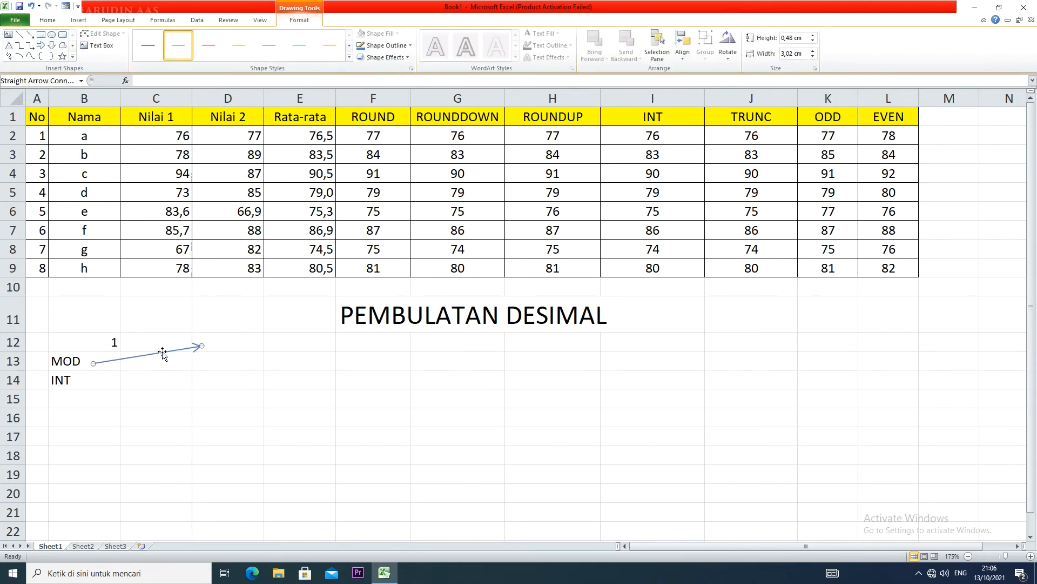
pyautogui.moveTo(162, 352); pyautogui.dragTo(165, 364)
pyautogui.moveTo(96, 376); pyautogui.dragTo(94, 361)
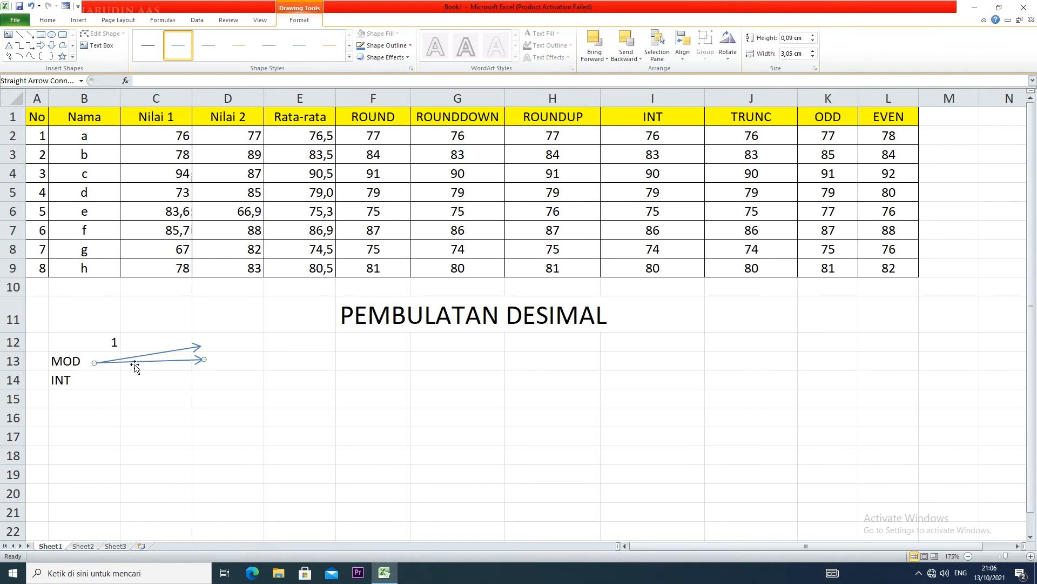
# Step: Copy the two MOD arrows down to start at INT and adjust their tips to point at D14 and D15
pyautogui.keyDown('shift'); pyautogui.click(158, 354); pyautogui.keyUp('shift')
pyautogui.moveTo(158, 354); pyautogui.dragTo(154, 373)
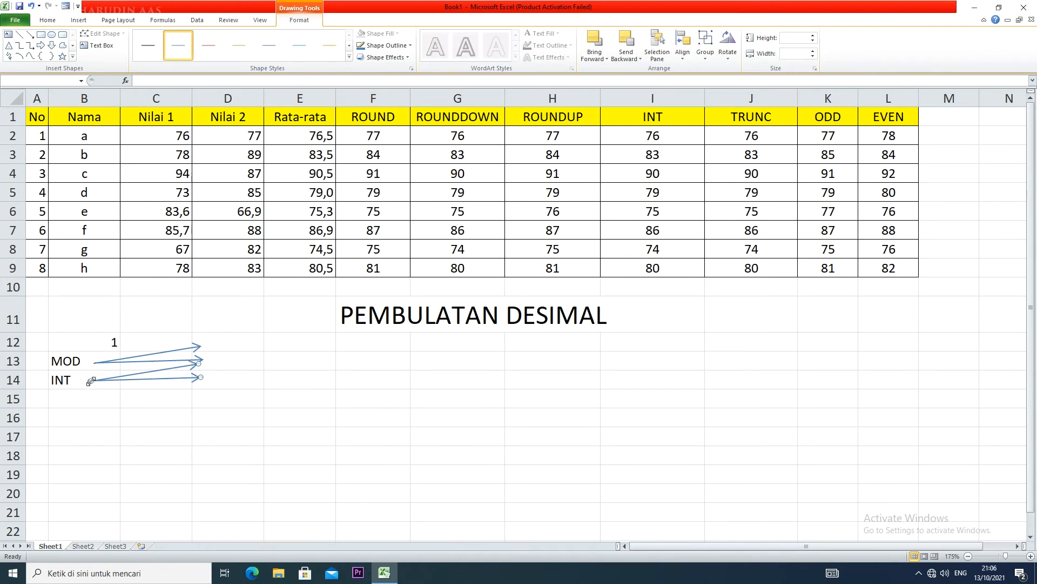
pyautogui.moveTo(200, 377); pyautogui.dragTo(201, 401)
pyautogui.moveTo(199, 363); pyautogui.dragTo(199, 380)
# Step: Enter the label ROW in D12 beside the upper MOD arrow
pyautogui.click(219, 343)
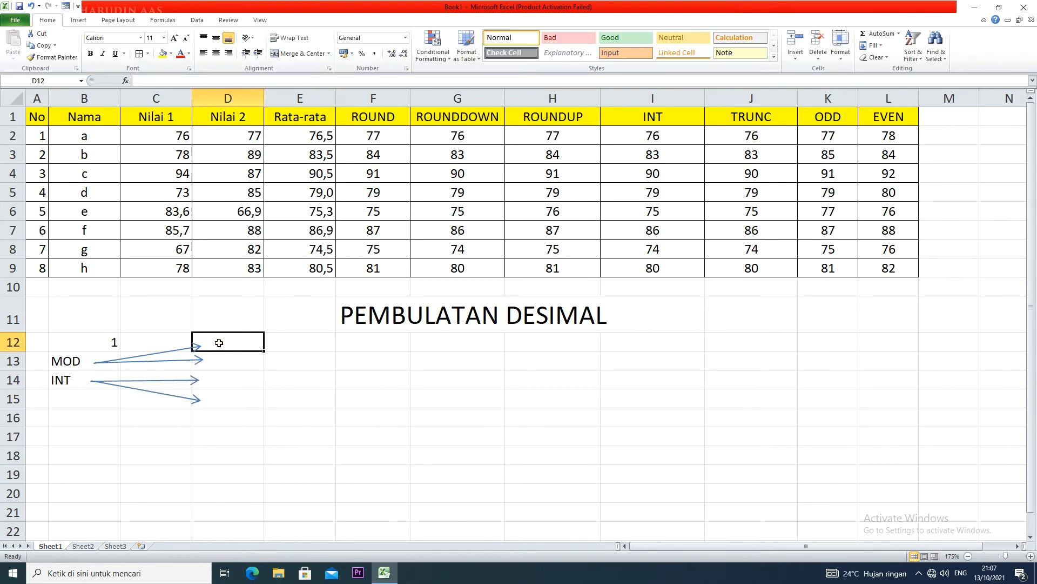
pyautogui.write('ROW')
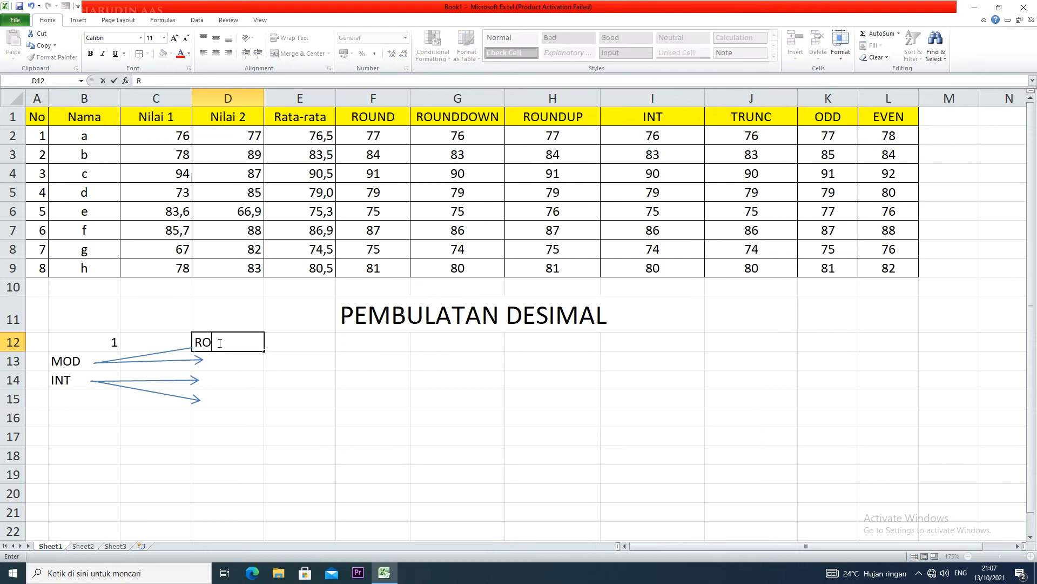
pyautogui.click(228, 359)
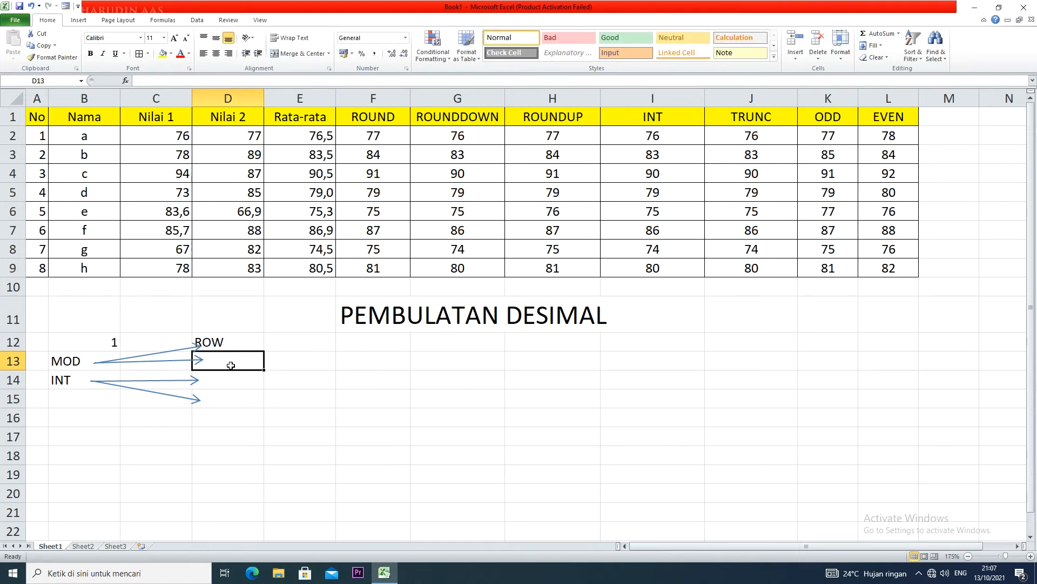
# Step: Enter the labels COLUMN in D13, ROW in D14 and COLUMN in D15 beside the remaining arrows
pyautogui.write('COLUMN')
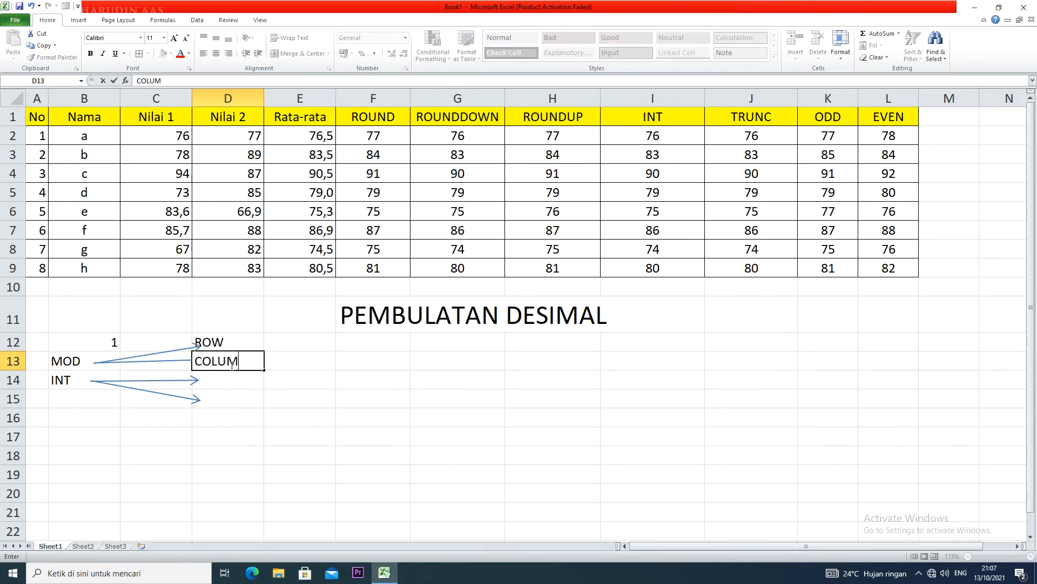
pyautogui.click(236, 382)
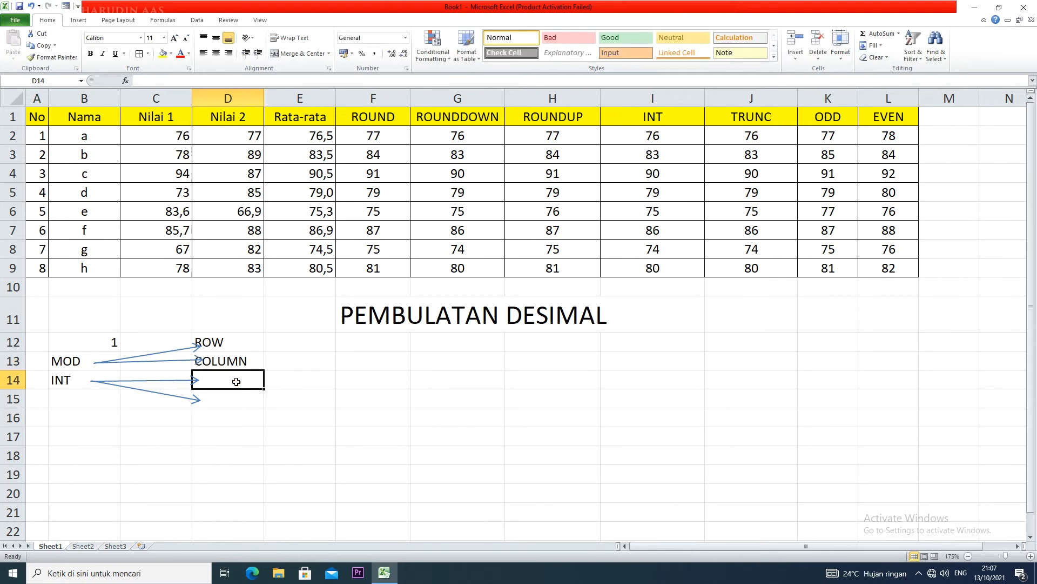
pyautogui.write('ROW')
pyautogui.click(244, 402)
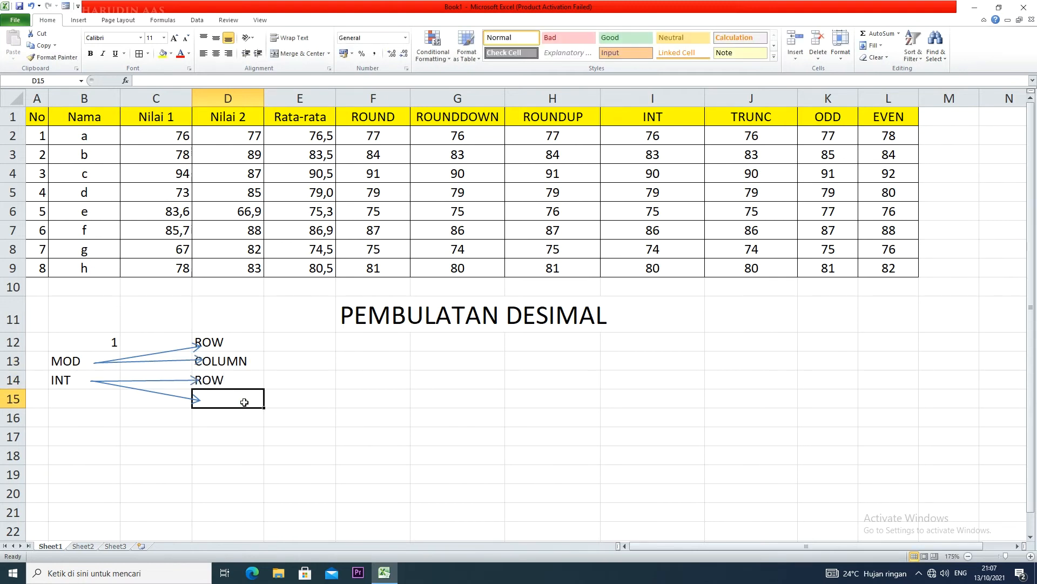
pyautogui.write('COLUMN')
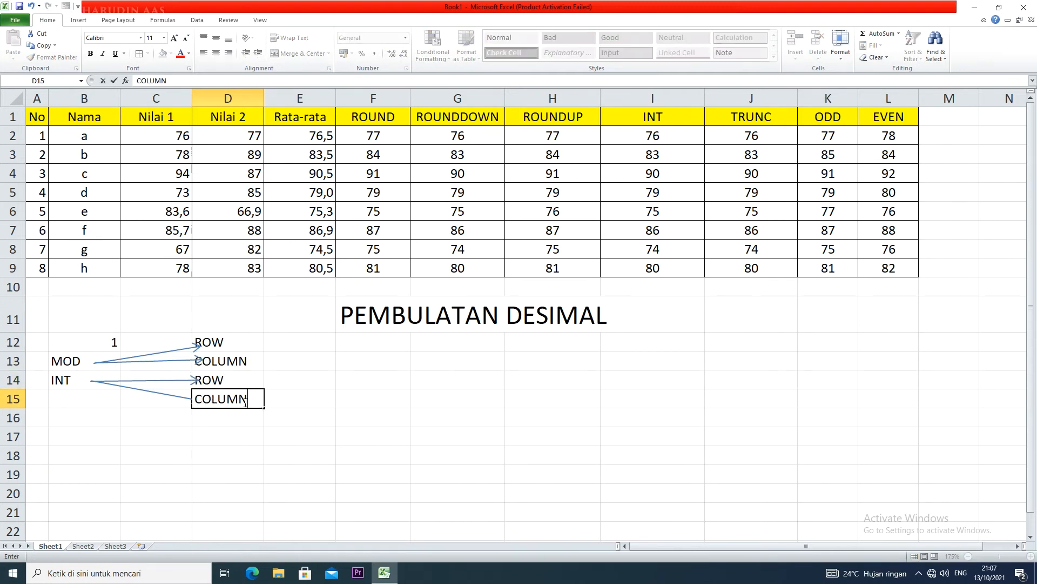
pyautogui.click(270, 387)
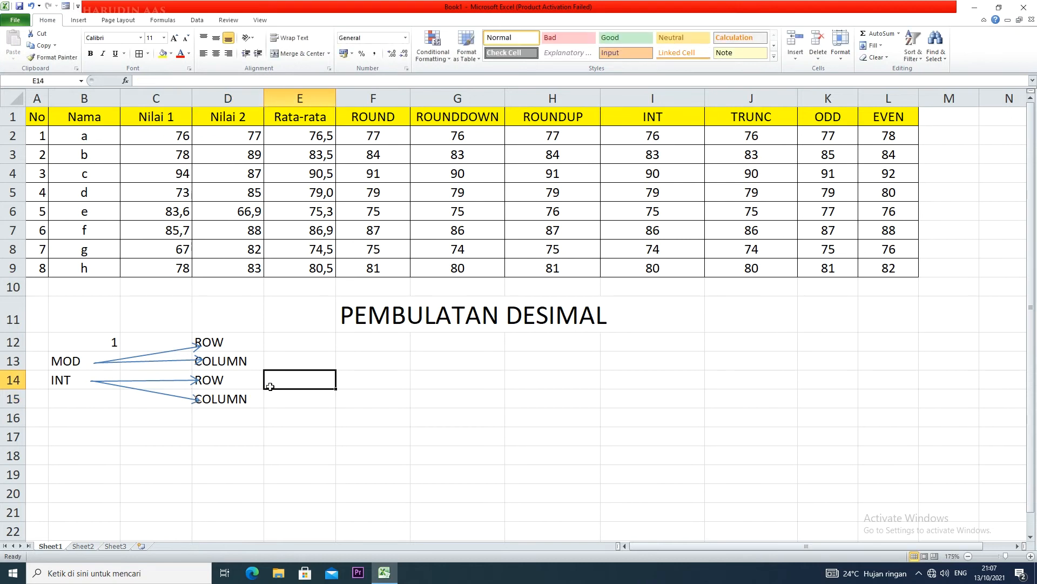
pyautogui.moveTo(263, 439); pyautogui.dragTo(435, 438)
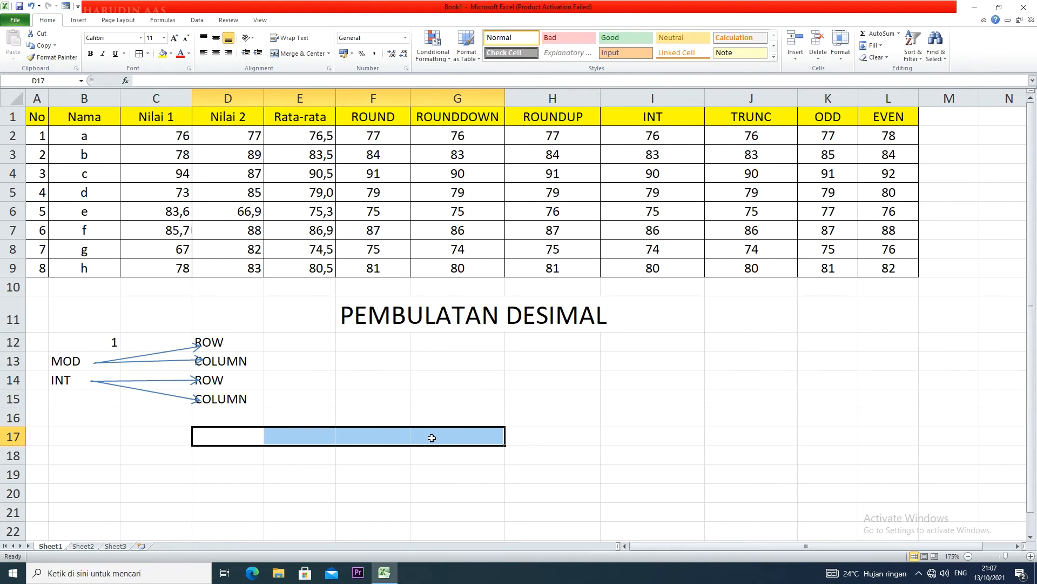
pyautogui.click(364, 366)
pyautogui.moveTo(365, 366); pyautogui.dragTo(378, 520)
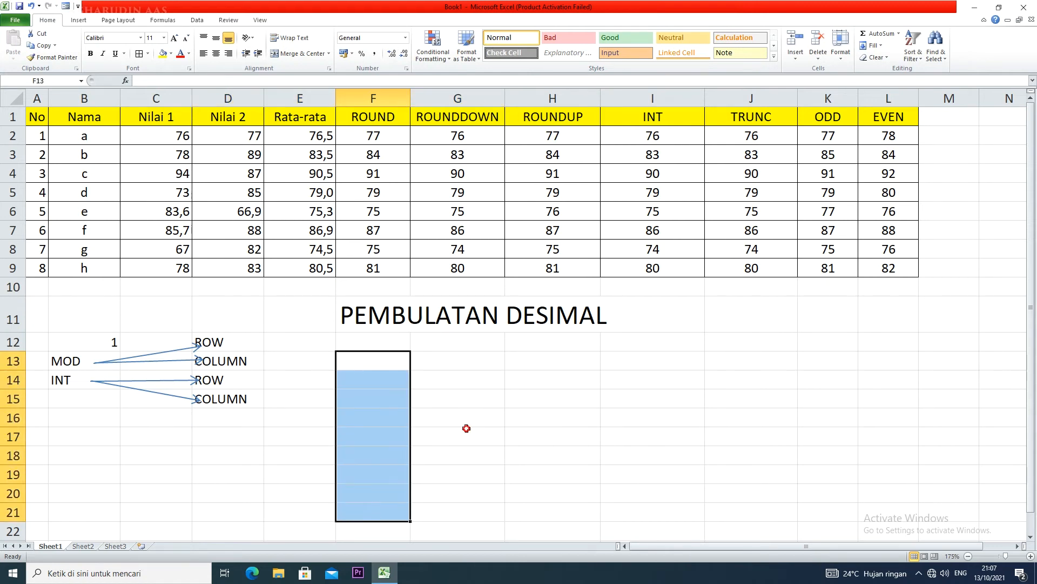
pyautogui.click(467, 428)
# Step: Pull back the tips of the four MOD and INT arrows so they stop before the labels in column D
pyautogui.click(197, 348)
pyautogui.moveTo(187, 348); pyautogui.dragTo(191, 400)
pyautogui.click(200, 361)
pyautogui.click(199, 380)
pyautogui.click(199, 400)
pyautogui.click(259, 399)
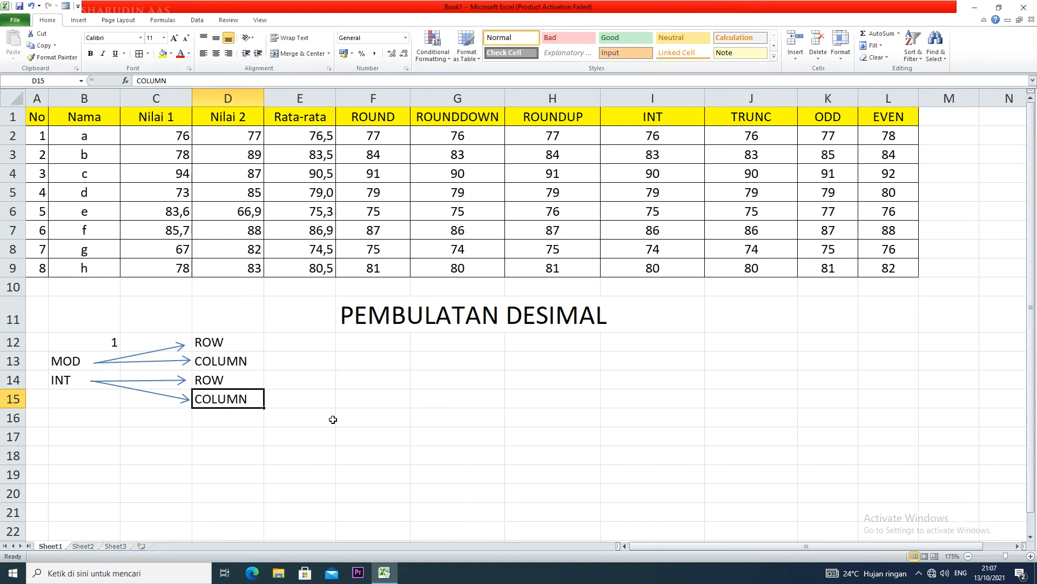
# Step: Enter the formula =MOD(ROW(B12)-1;3)+1 in E12 beside the upper ROW label
pyautogui.click(114, 346)
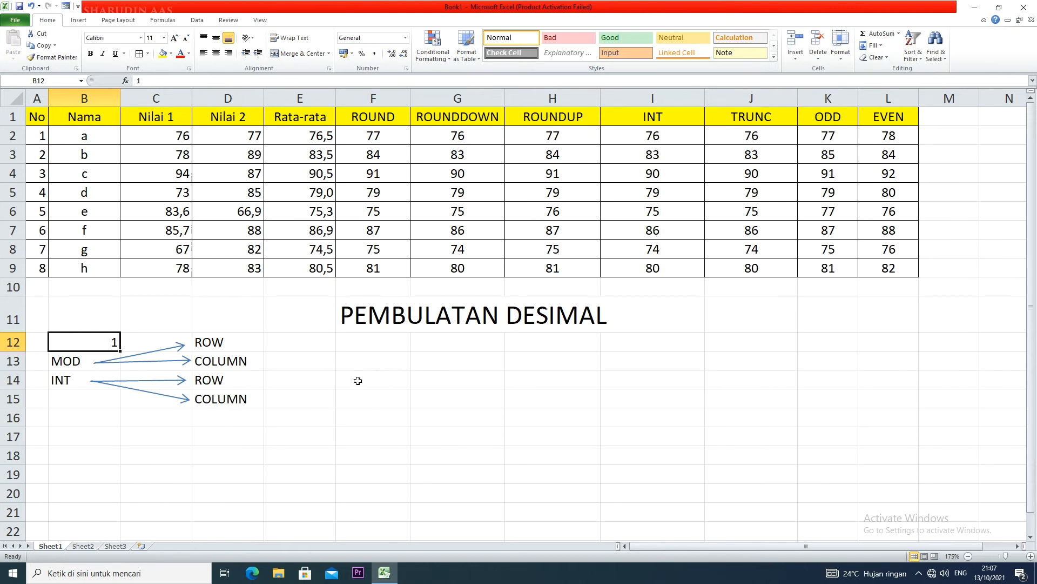
pyautogui.click(323, 344)
pyautogui.write('=')
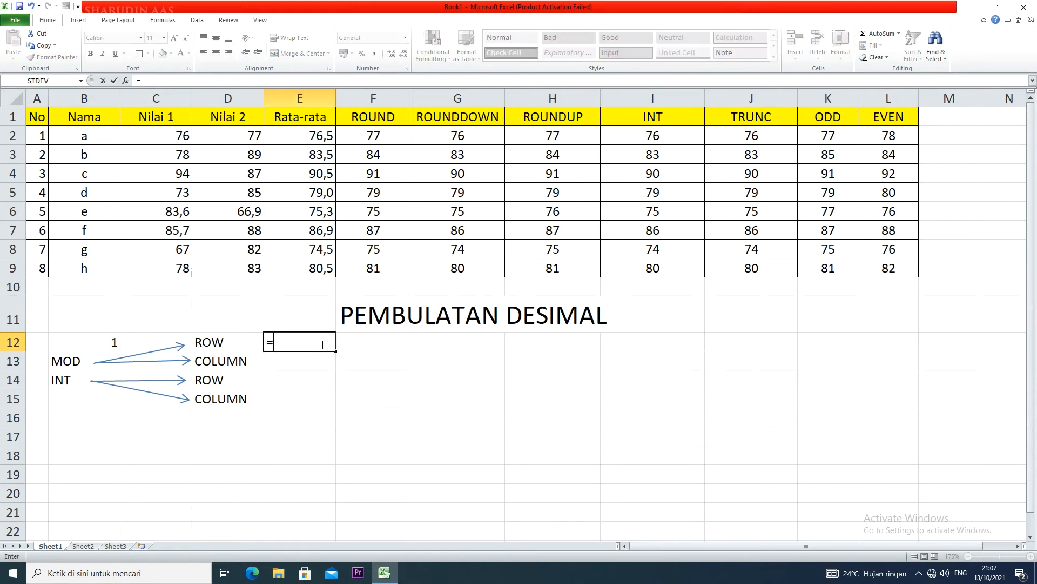
pyautogui.write('MOD(')
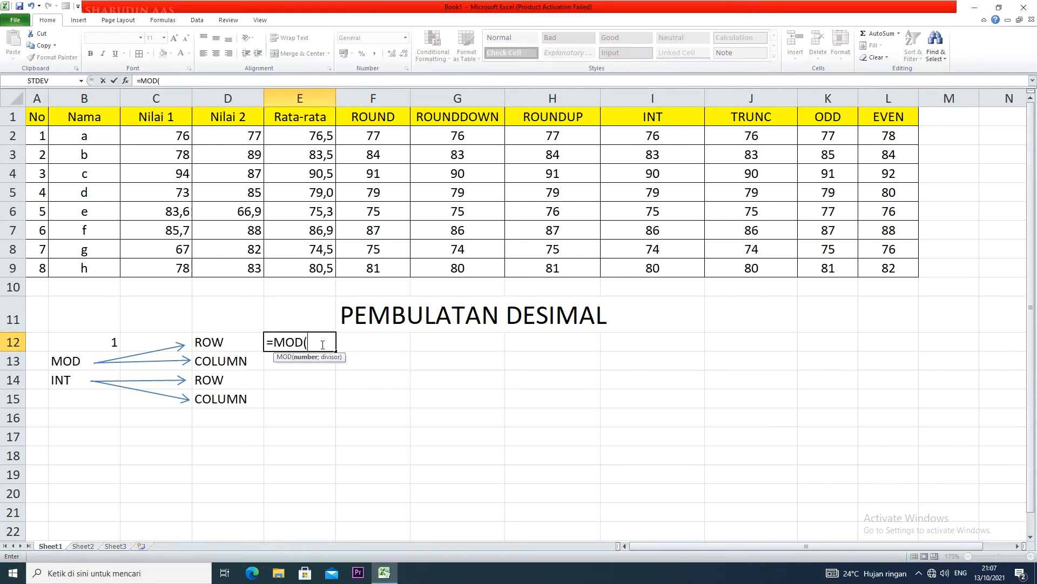
pyautogui.write('ROW(')
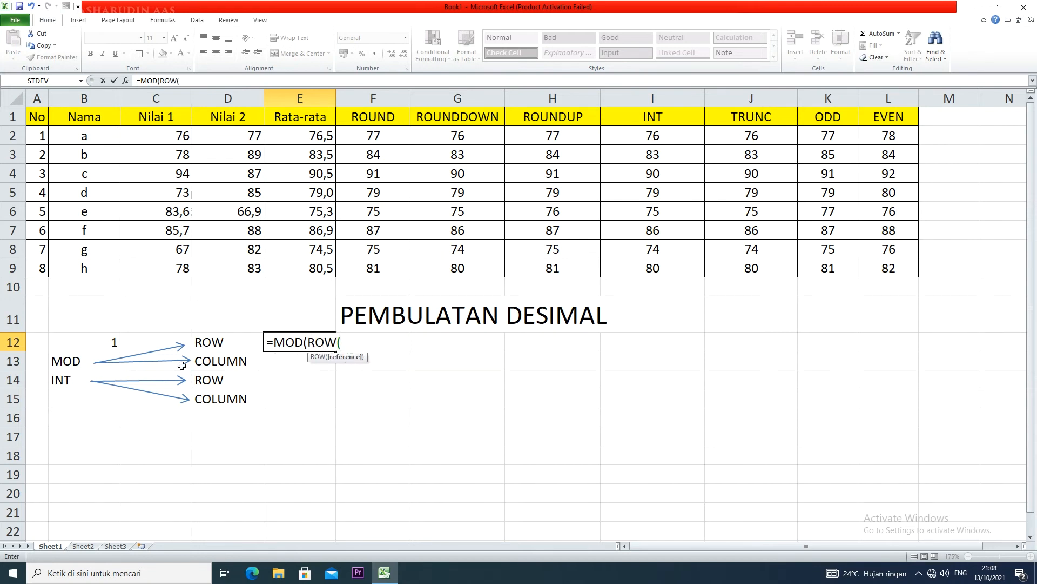
pyautogui.click(103, 344)
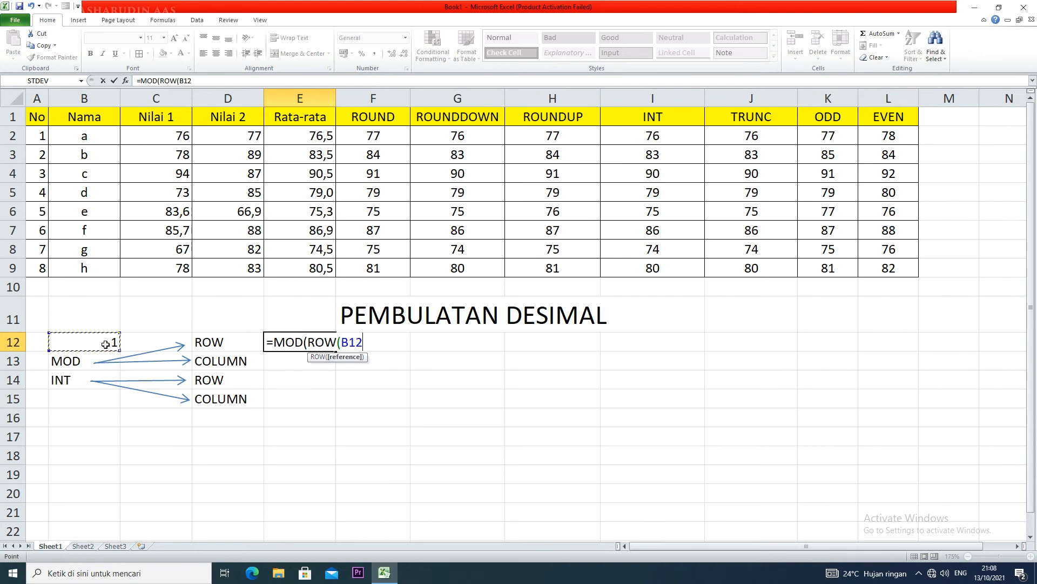
pyautogui.write(')')
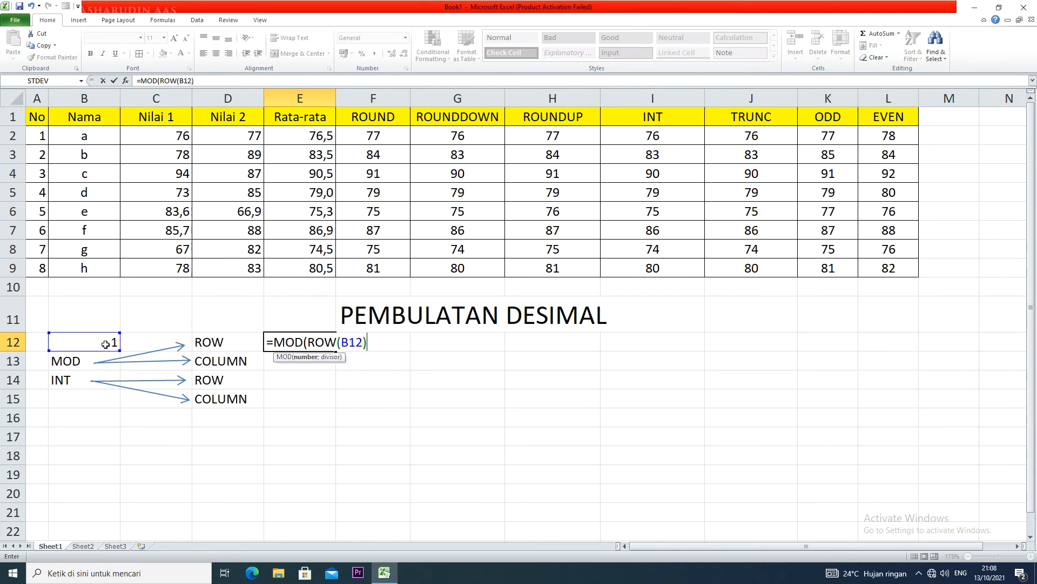
pyautogui.write('-1;')
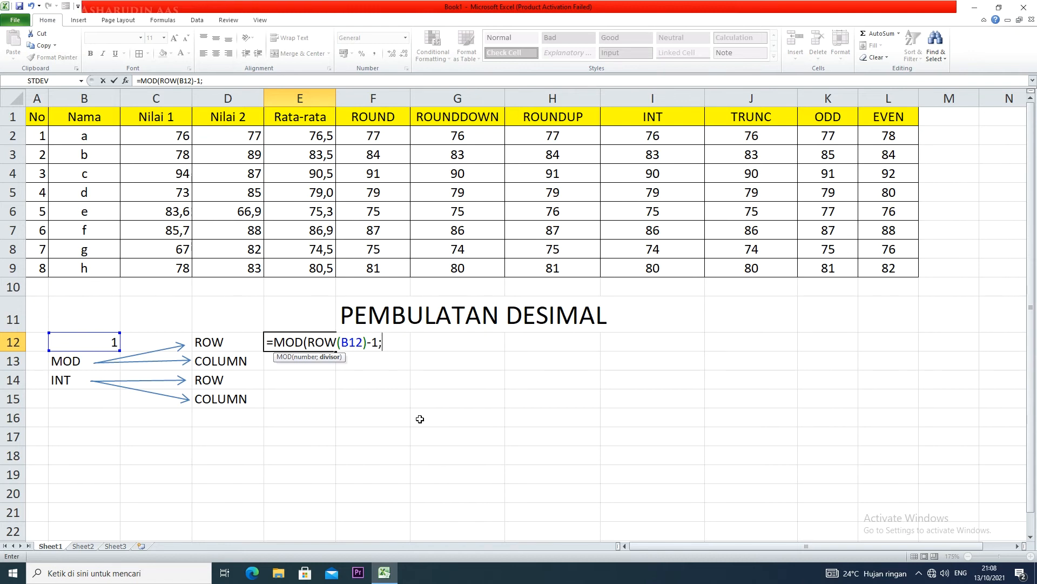
pyautogui.write('3)+1')
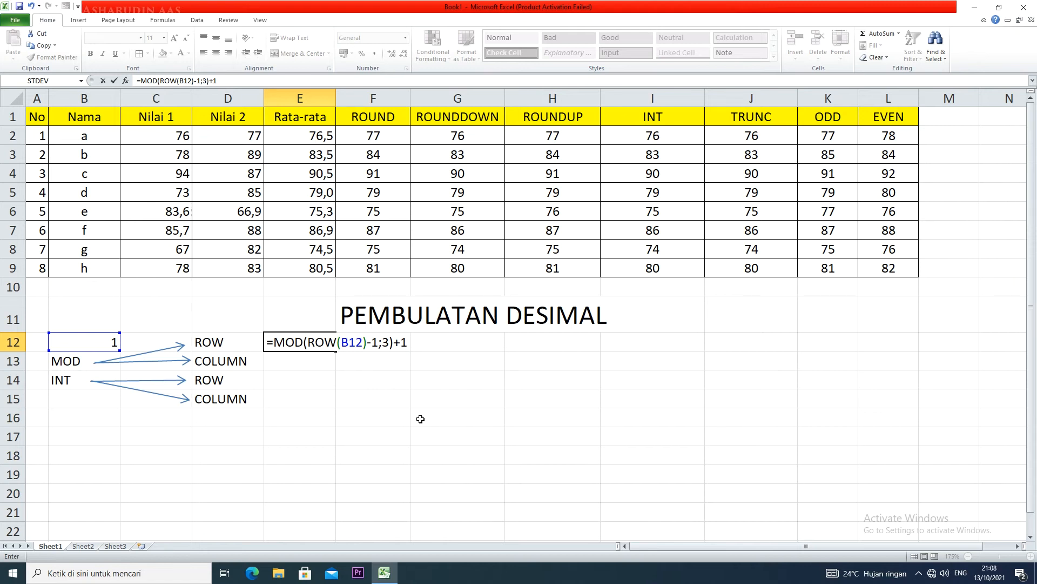
pyautogui.press('Return')
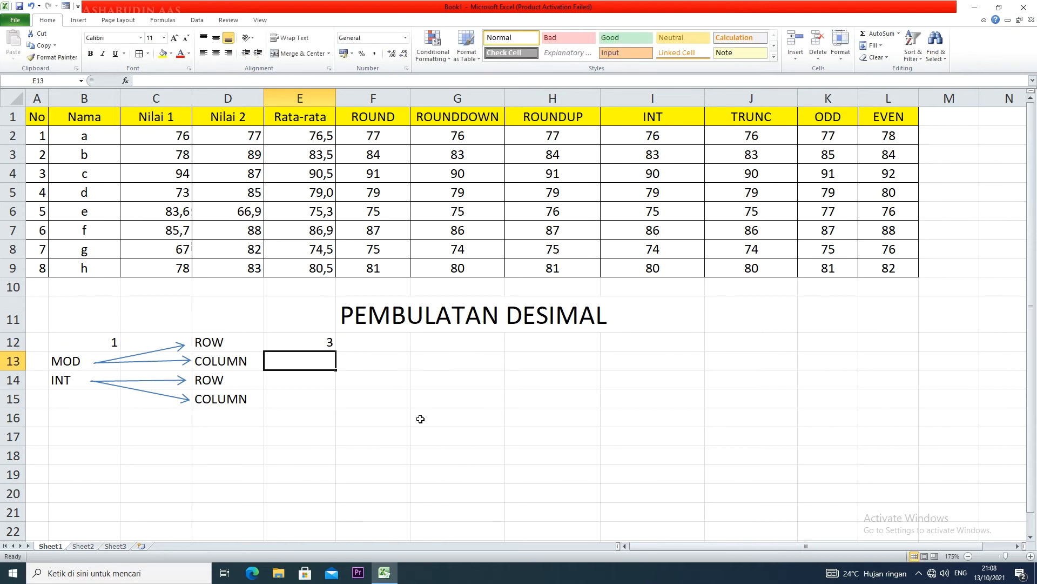
# Step: Fill the E12 formula across to column L and down to row 22
pyautogui.click(330, 342)
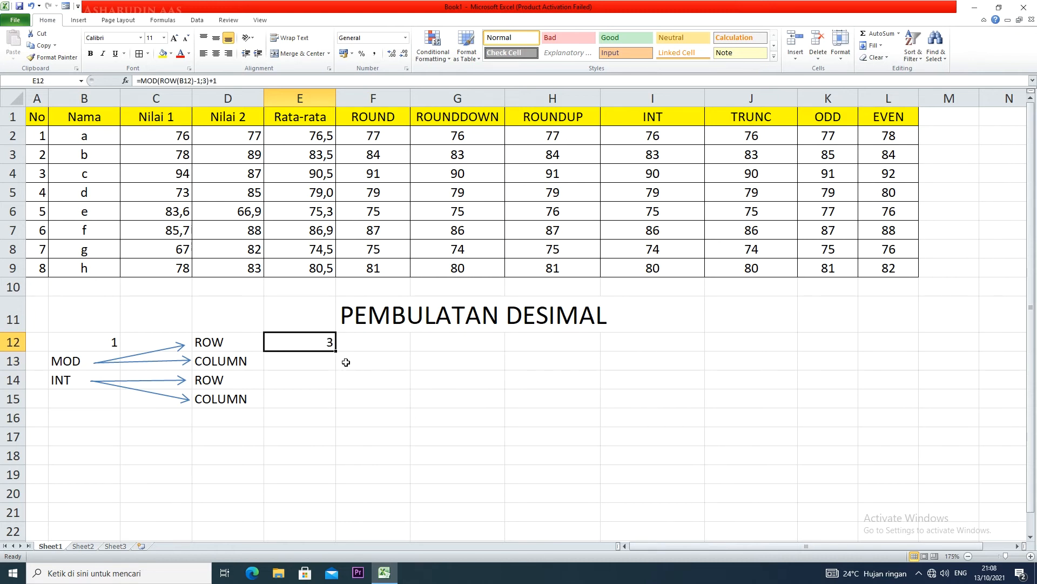
pyautogui.moveTo(336, 350); pyautogui.dragTo(900, 347)
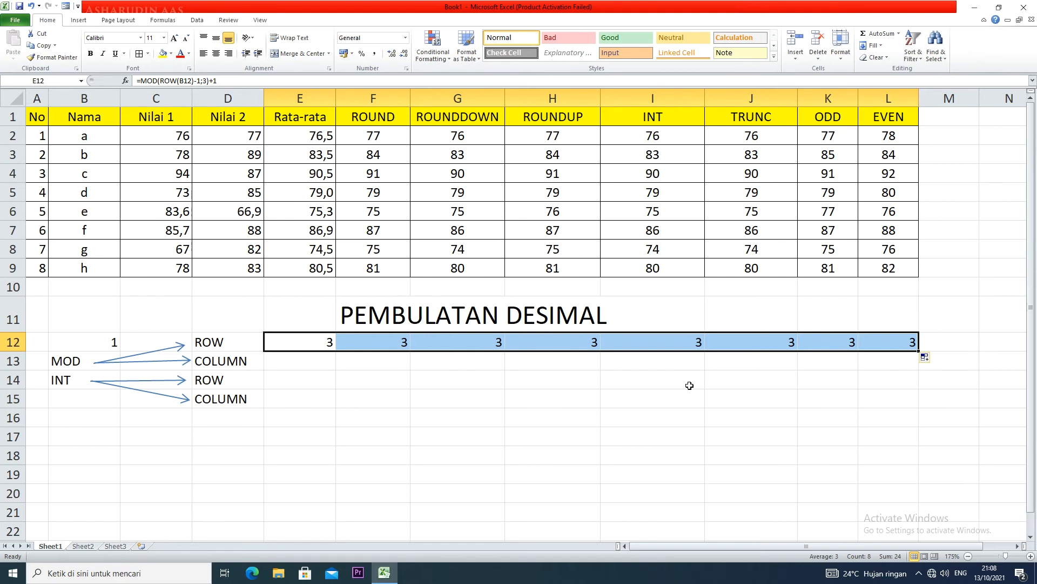
pyautogui.moveTo(918, 351); pyautogui.dragTo(920, 532)
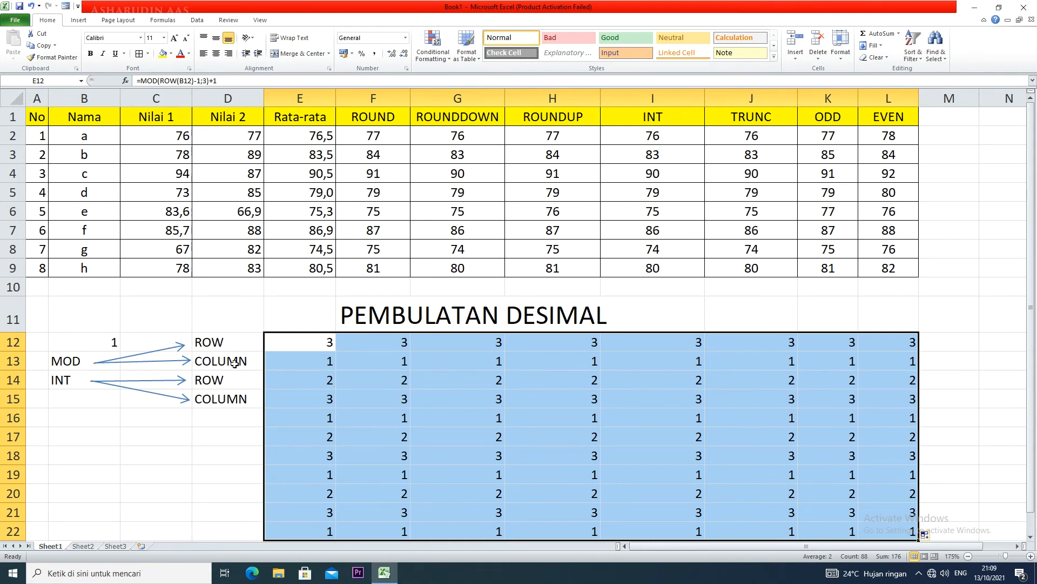
# Step: Apply a yellow fill to the ROW label in D12 and to the MOD values in E12:L22
pyautogui.click(231, 344)
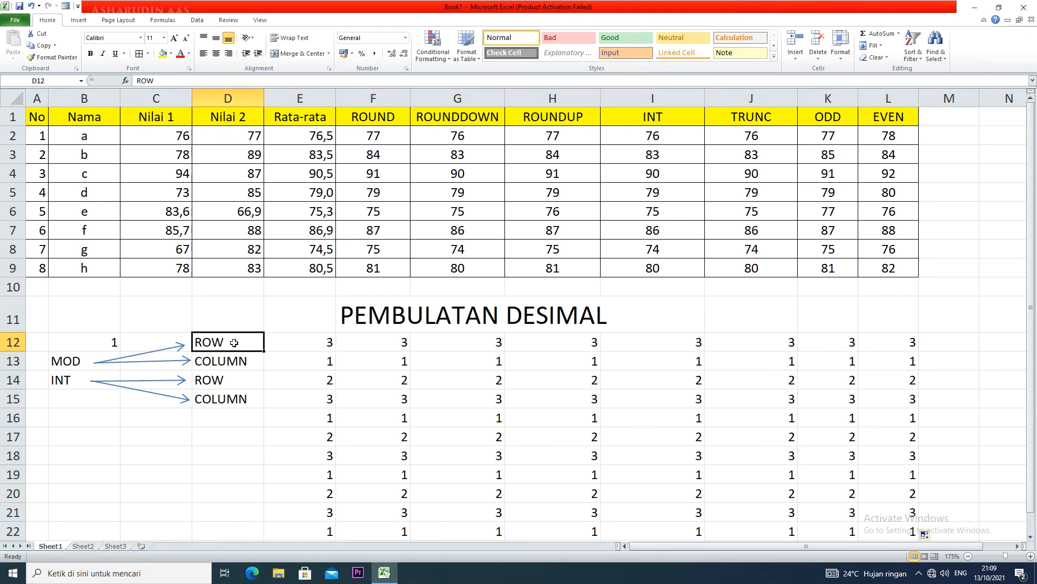
pyautogui.click(163, 53)
pyautogui.click(304, 339)
pyautogui.moveTo(304, 339); pyautogui.dragTo(888, 528)
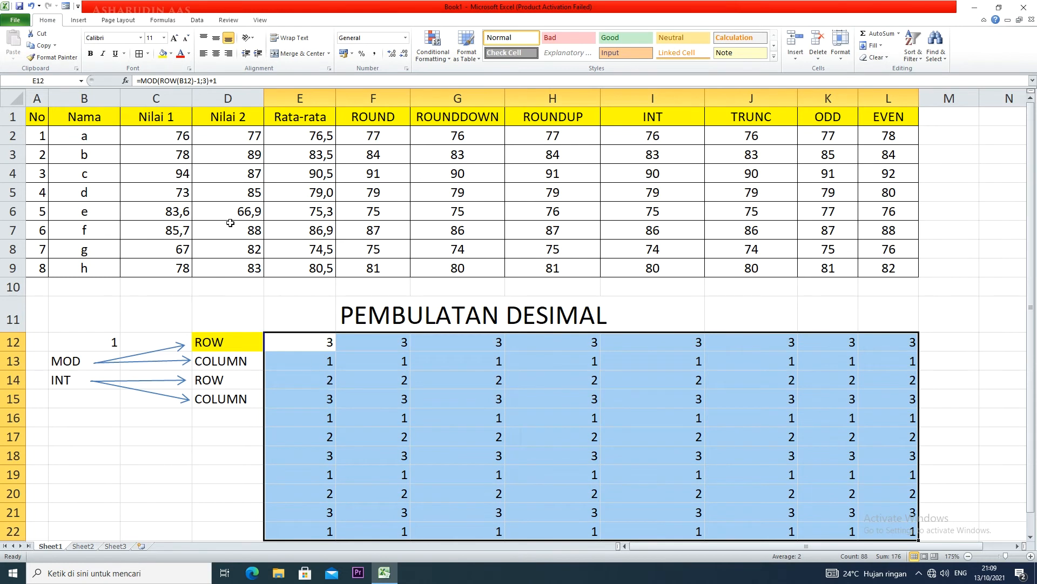
pyautogui.click(163, 54)
pyautogui.click(545, 344)
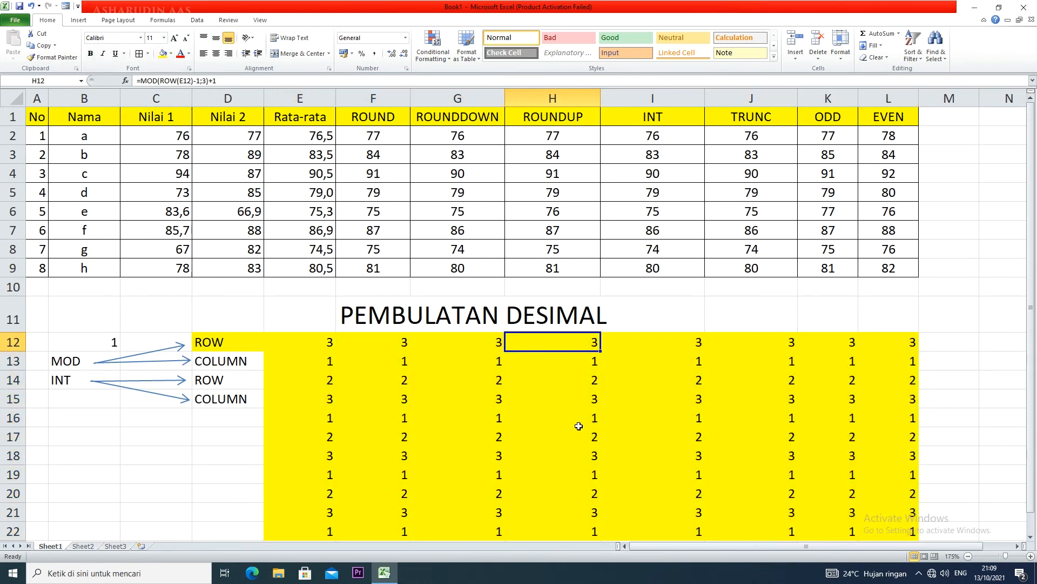
# Step: Apply a red fill to the COLUMN label in D13
pyautogui.scroll(-3, 579, 426)
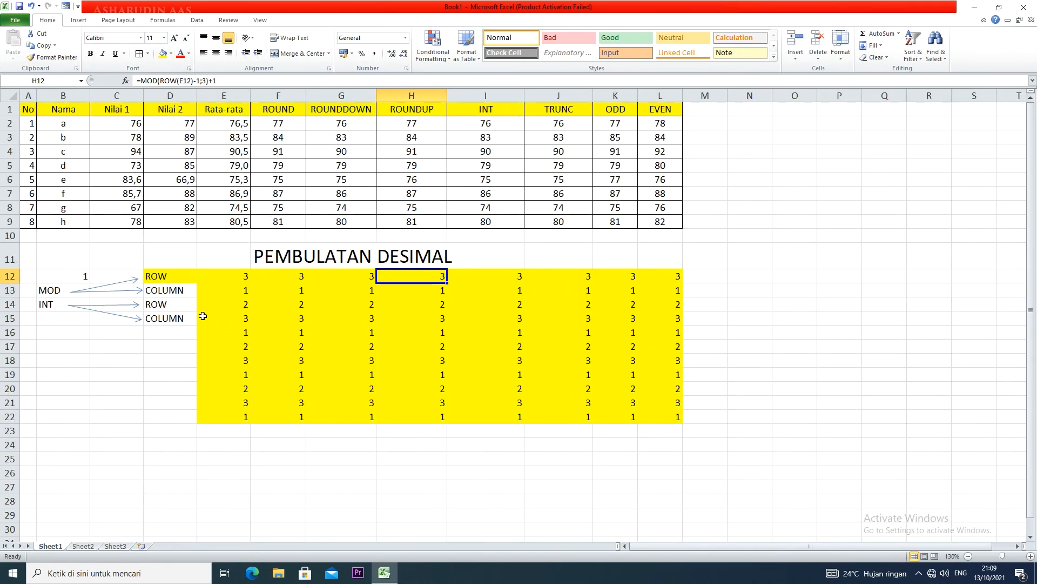
pyautogui.click(180, 290)
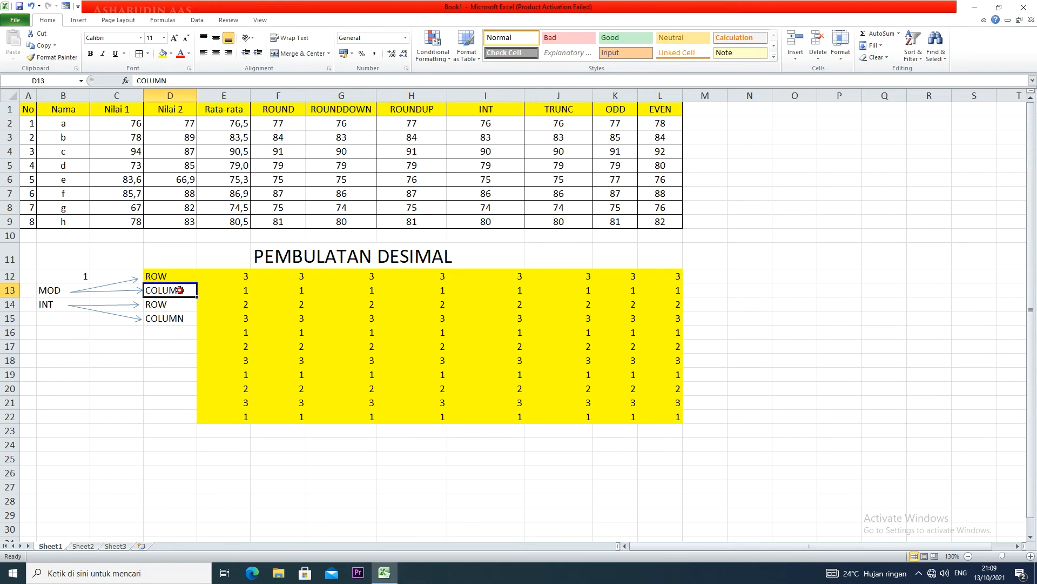
pyautogui.click(170, 54)
pyautogui.click(175, 130)
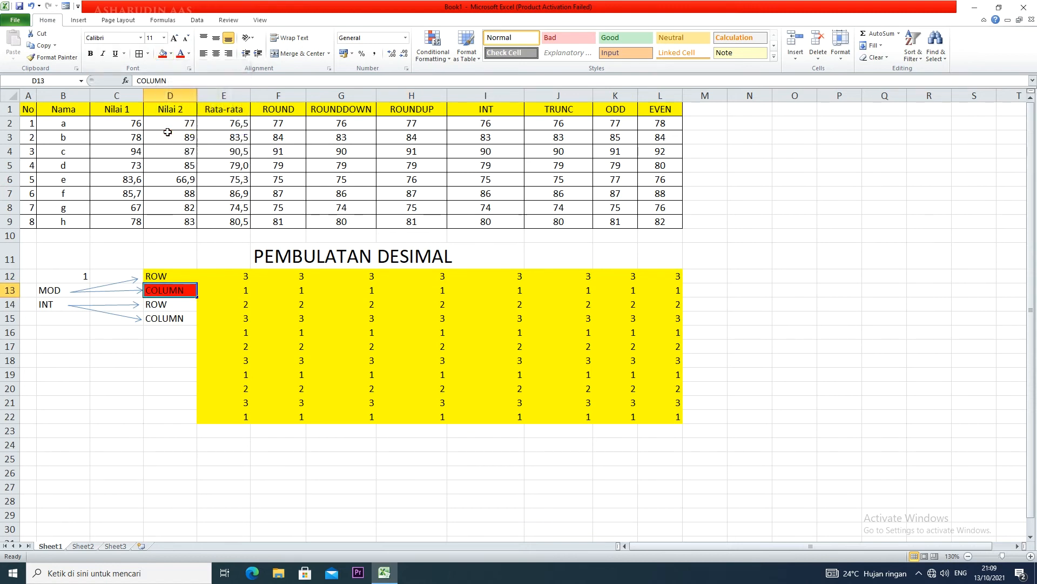
# Step: Try to enter the formula =MOD(B12)-1;3)=1 in M12, beside the yellow block
pyautogui.click(719, 279)
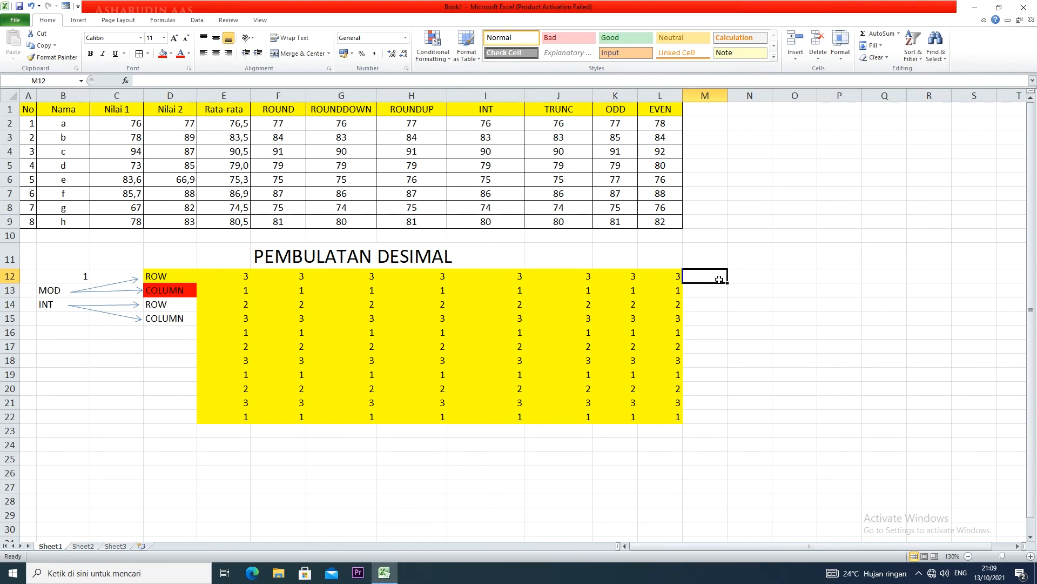
pyautogui.write('=MOD(')
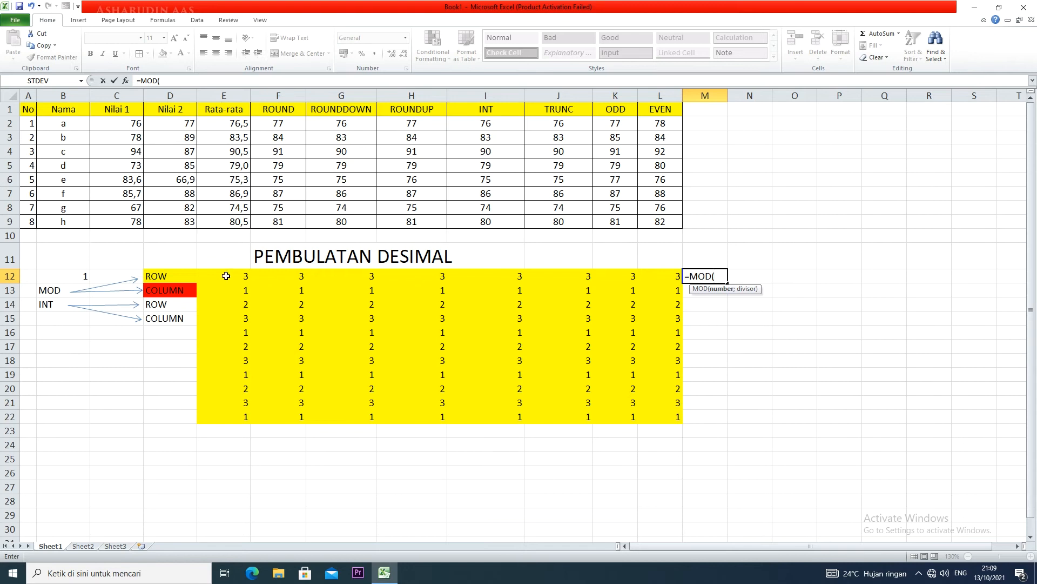
pyautogui.click(75, 279)
pyautogui.write(')-1')
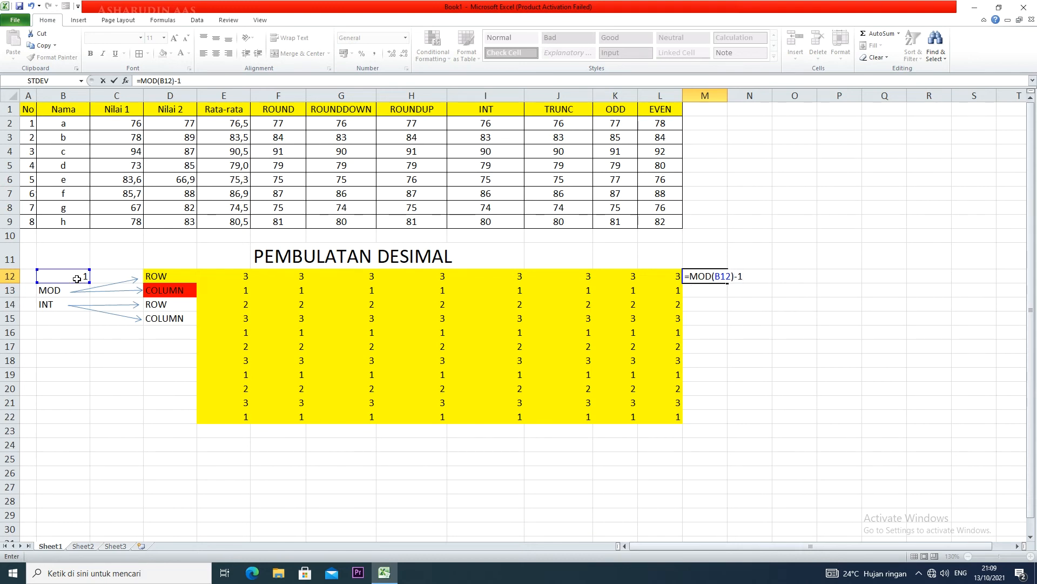
pyautogui.write(';3)=1')
pyautogui.press('Return')
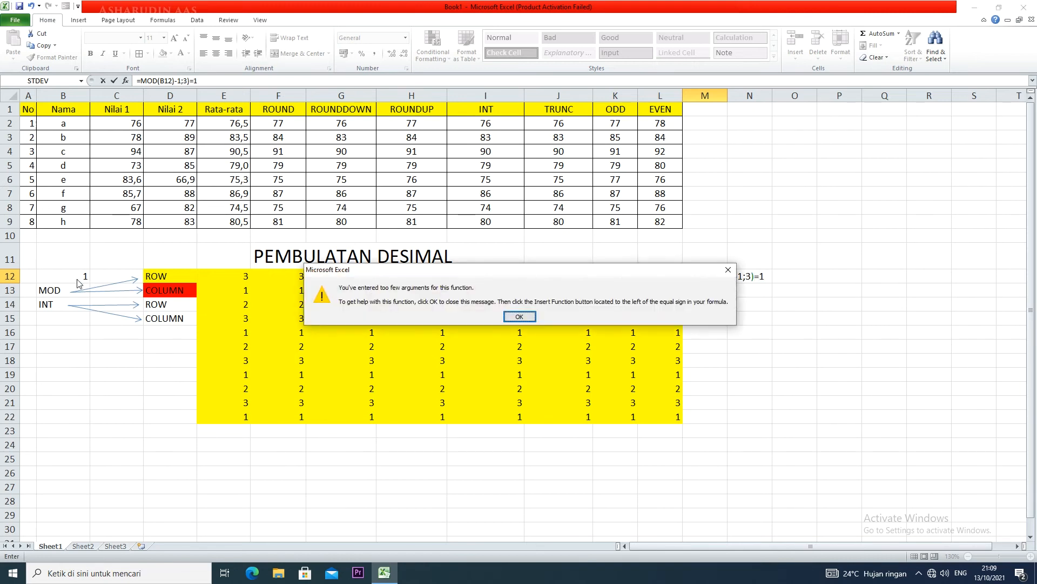
pyautogui.press('Return')
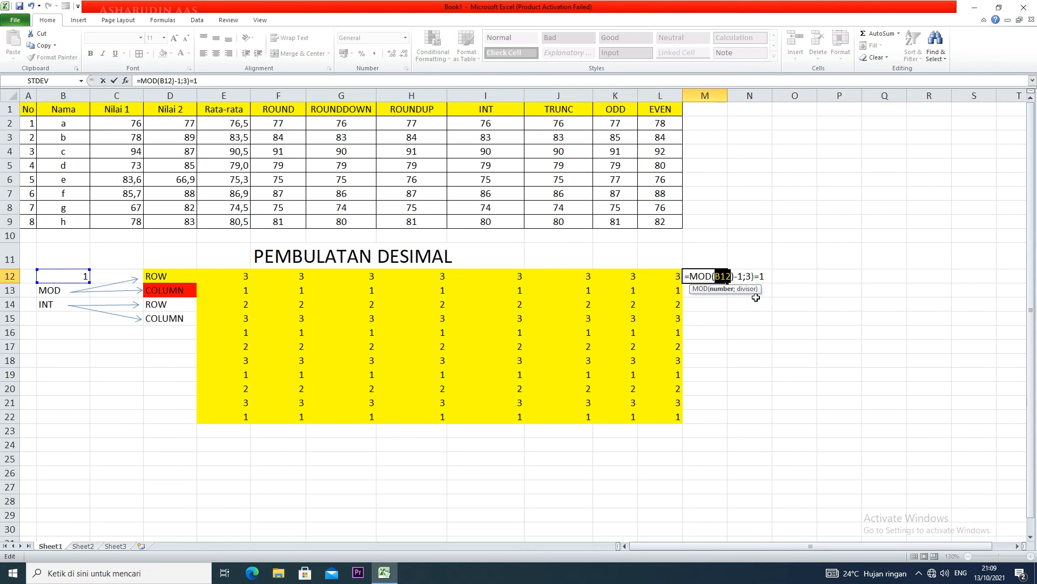
# Step: Change the ending of the M12 formula from =1 to +1 and try to confirm it
pyautogui.click(761, 277)
pyautogui.press('BackSpace')
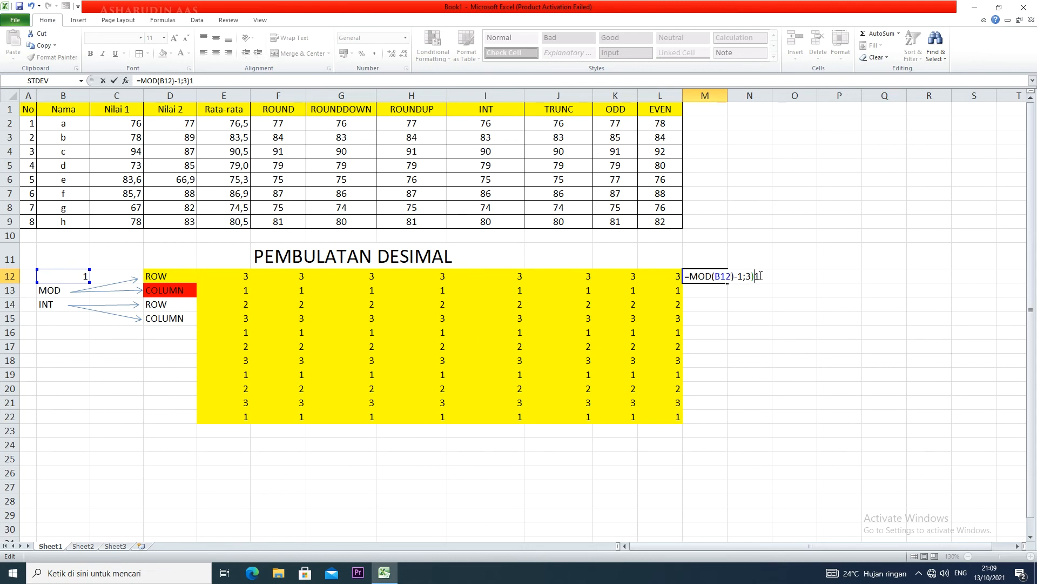
pyautogui.write('+')
pyautogui.press('Return')
pyautogui.press('Return')
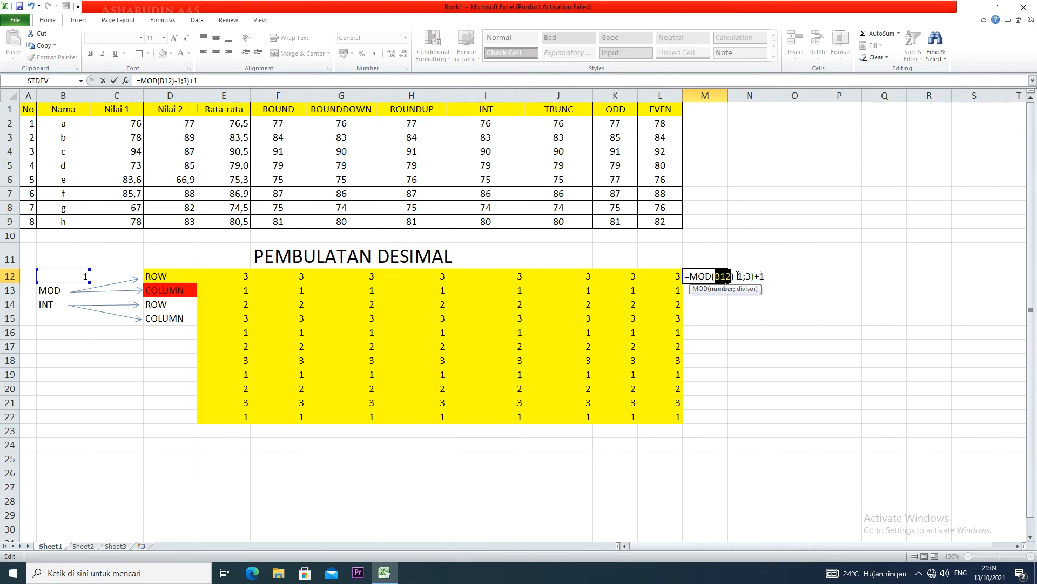
pyautogui.click(737, 276)
pyautogui.write('R')
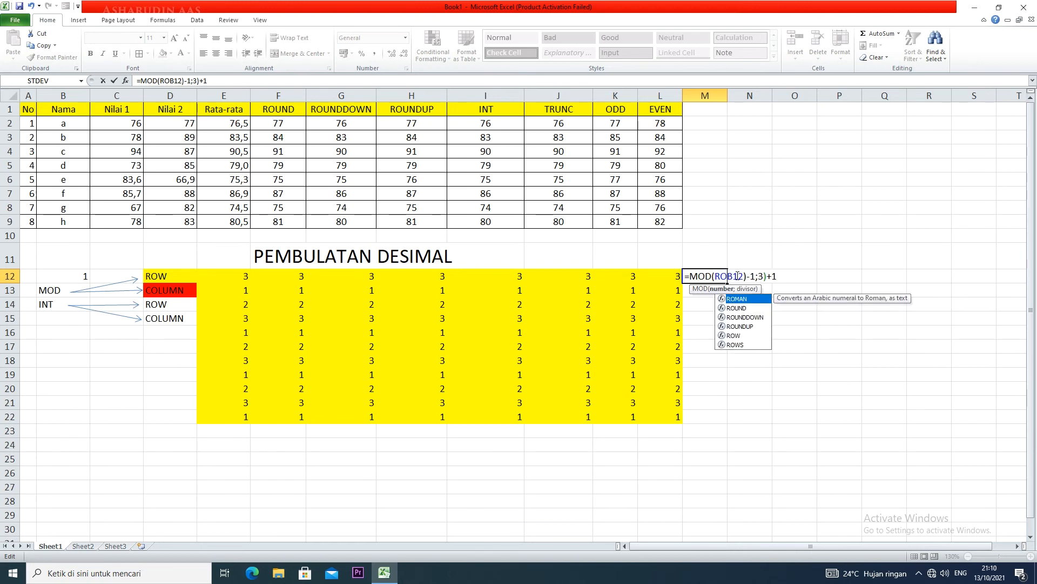
pyautogui.press('BackSpace')
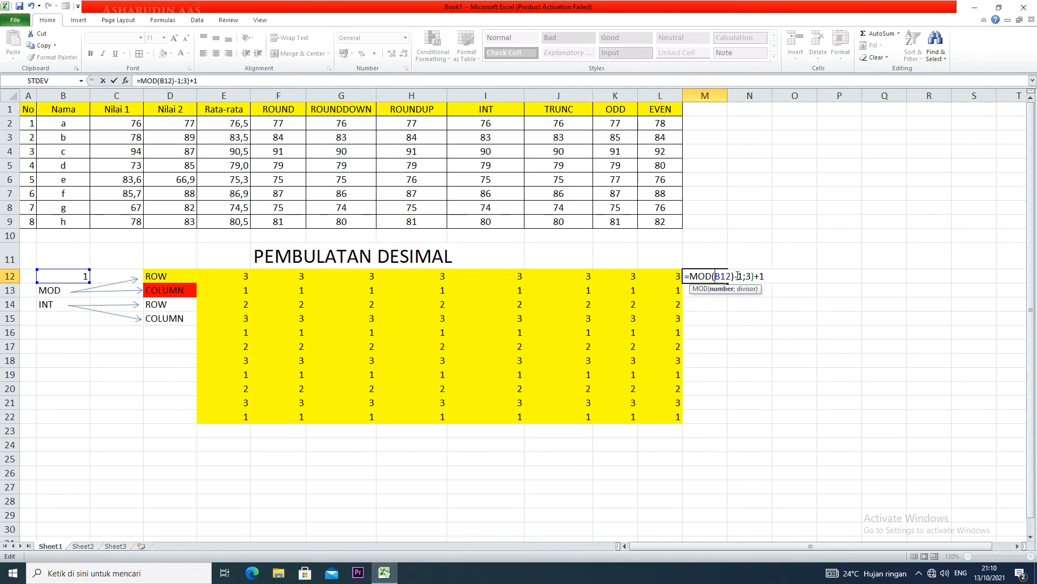
# Step: Add the COLUMN function around B12 and confirm the M12 formula as =MOD(COLUMN(B12)-1;3)+1
pyautogui.write('column')
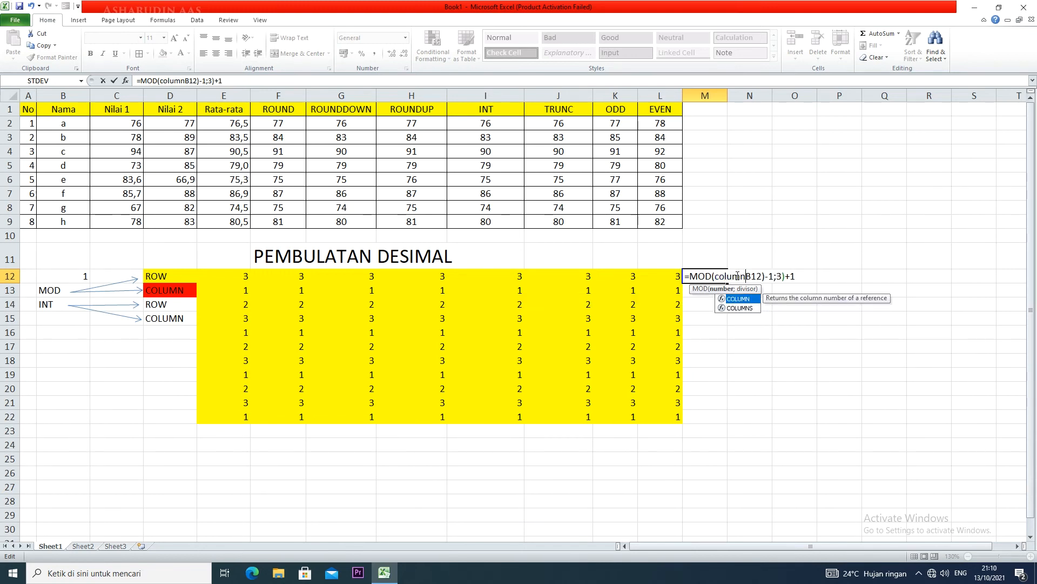
pyautogui.write('(')
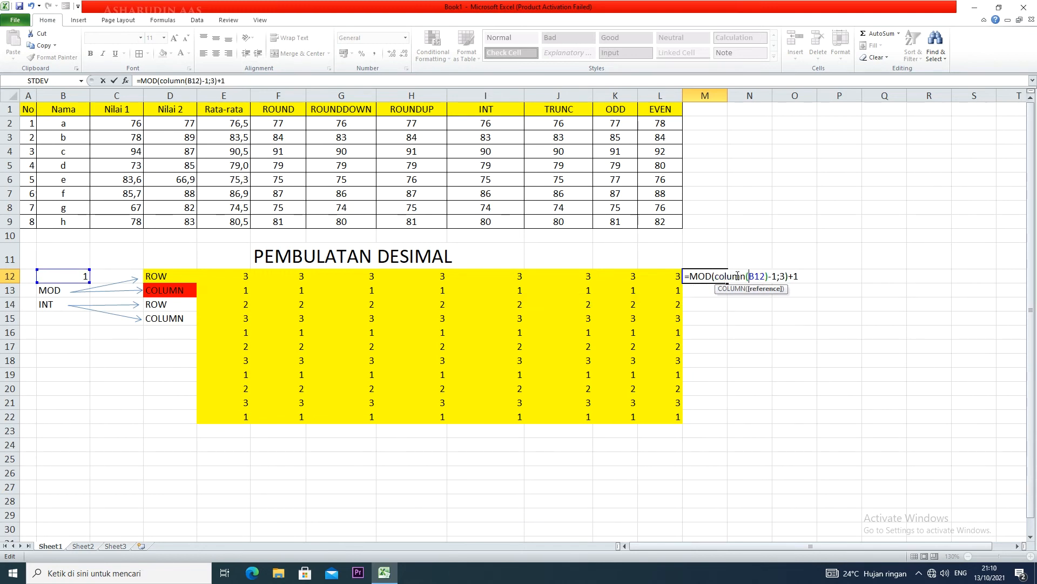
pyautogui.press('Return')
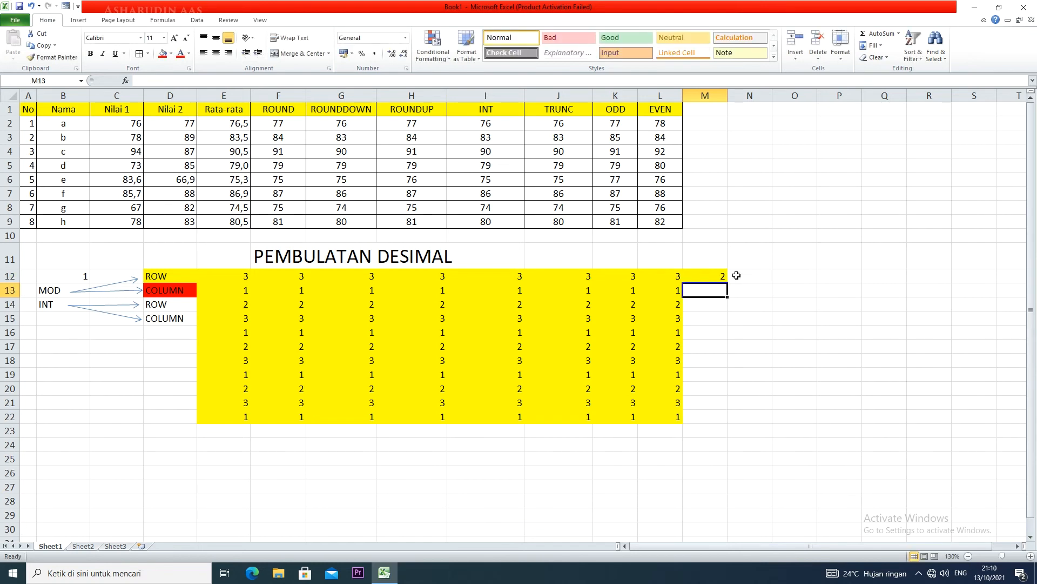
# Step: Apply a red fill to cell M12
pyautogui.click(719, 275)
pyautogui.click(162, 56)
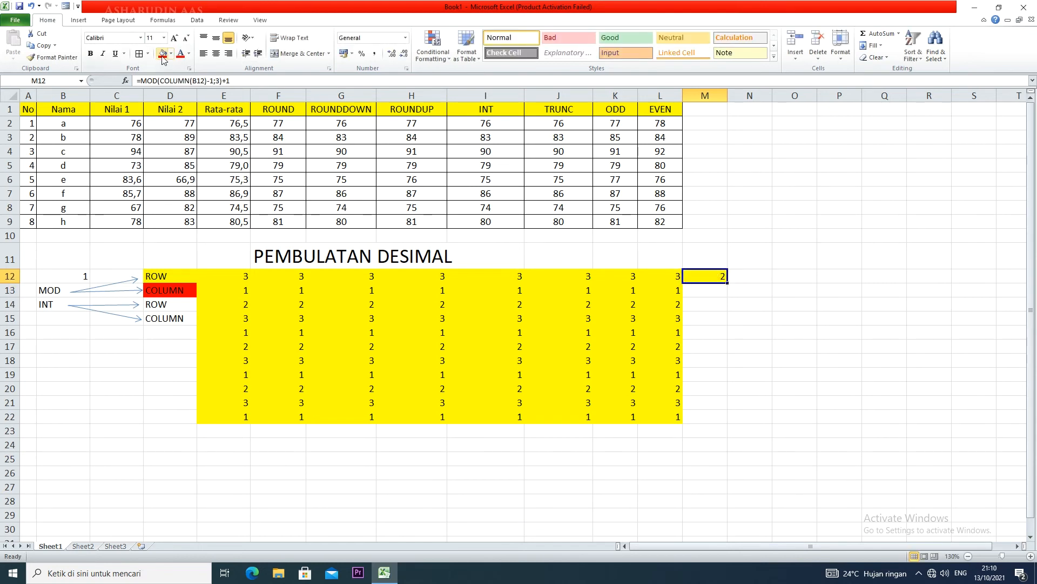
pyautogui.click(163, 56)
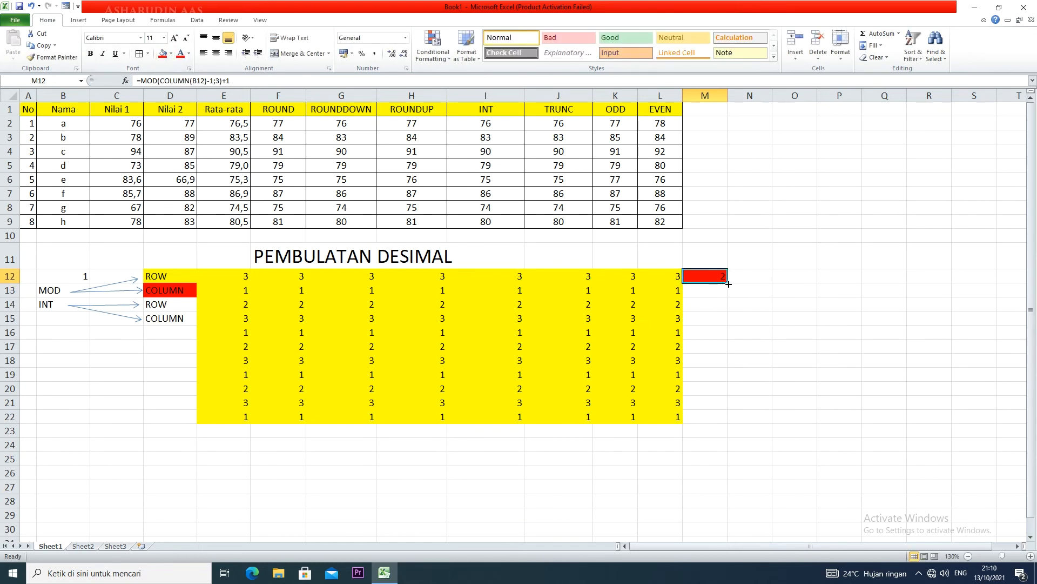
# Step: Fill the M12 formula and its red fill down through M22
pyautogui.moveTo(728, 284); pyautogui.dragTo(729, 349)
pyautogui.moveTo(728, 358); pyautogui.dragTo(729, 372)
pyautogui.moveTo(728, 373); pyautogui.dragTo(719, 417)
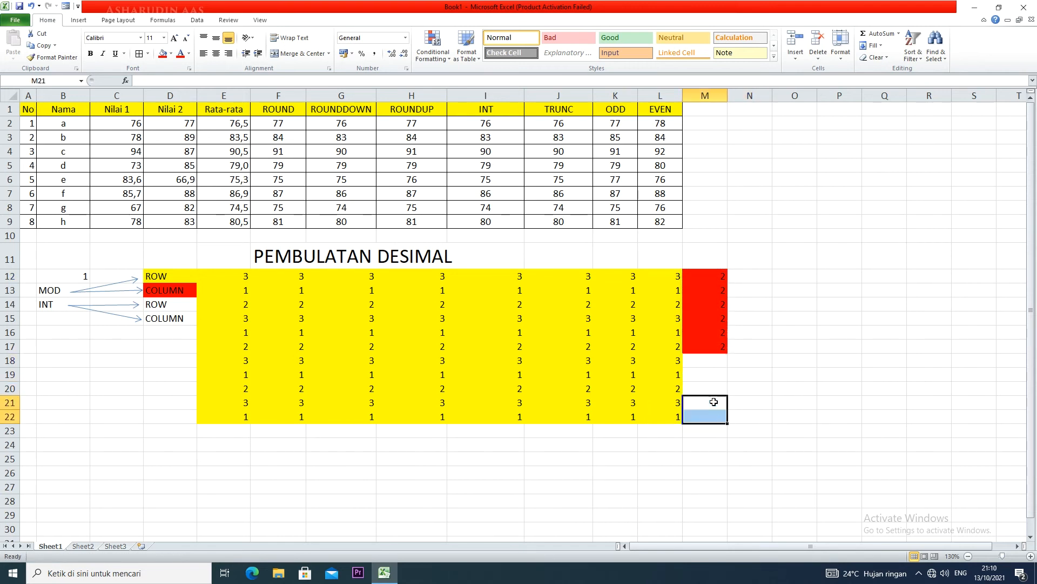
pyautogui.click(698, 276)
pyautogui.moveTo(727, 282); pyautogui.dragTo(718, 420)
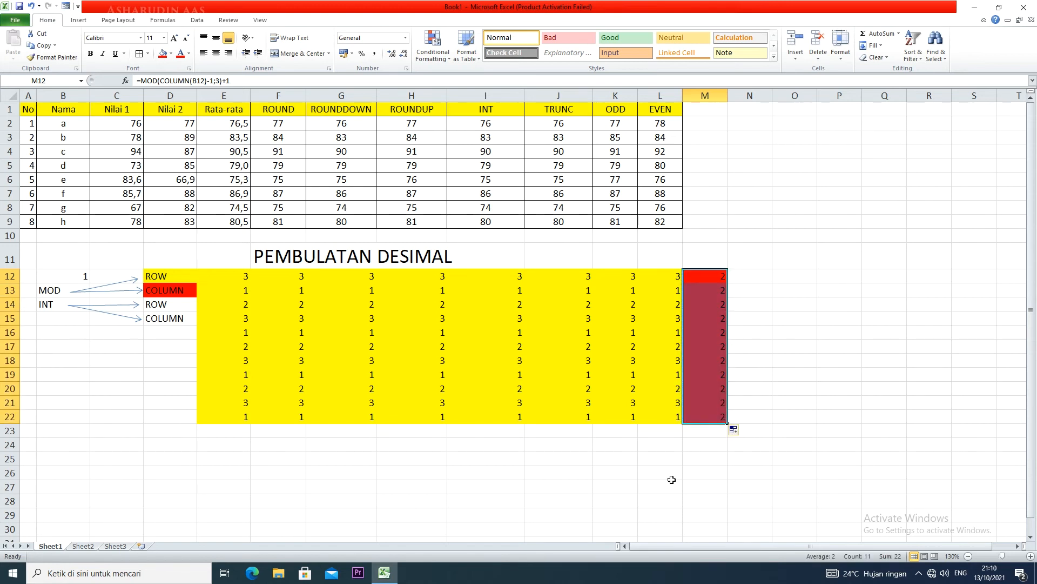
# Step: Extend the red MOD COLUMN cells M12:M22 across to column V
pyautogui.scroll(-3, 658, 475)
pyautogui.scroll(3, 475, 370)
pyautogui.scroll(-1, 475, 371)
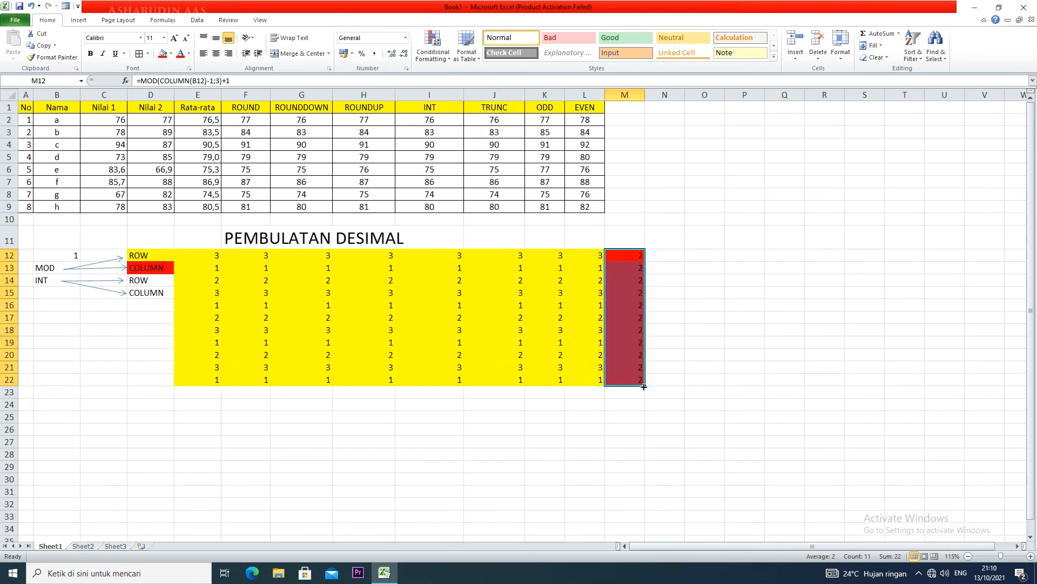
pyautogui.moveTo(643, 385); pyautogui.dragTo(1002, 391)
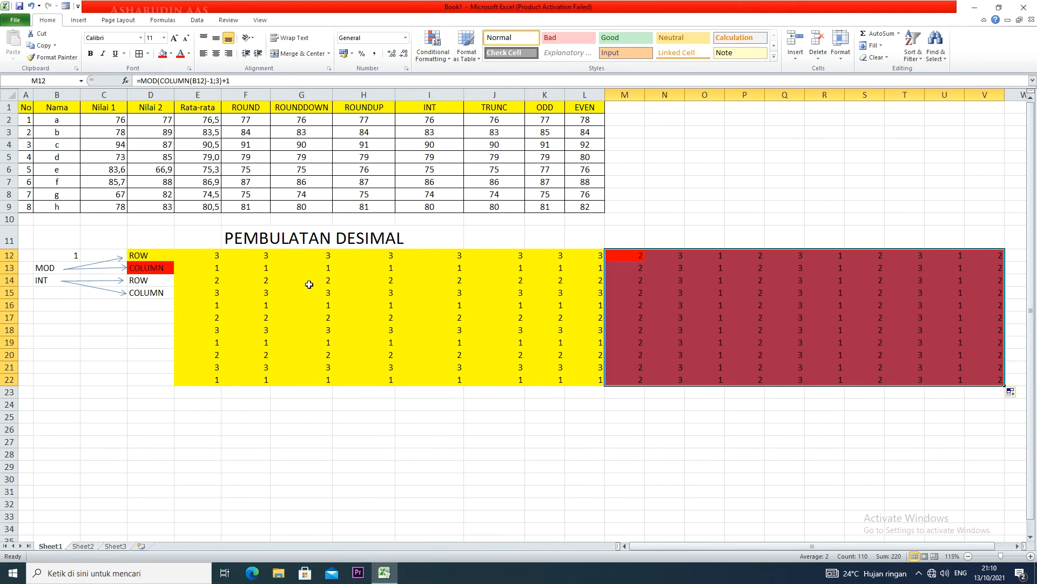
# Step: Apply a green fill to the first row of the yellow block, E12:L12, and to the first red column, M12:M22
pyautogui.moveTo(194, 254); pyautogui.dragTo(578, 257)
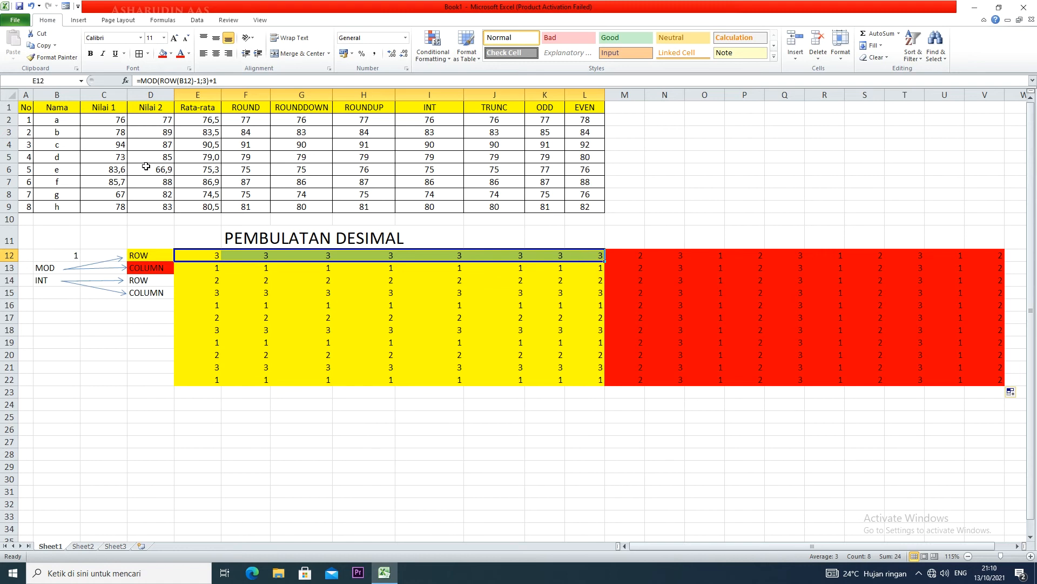
pyautogui.click(170, 54)
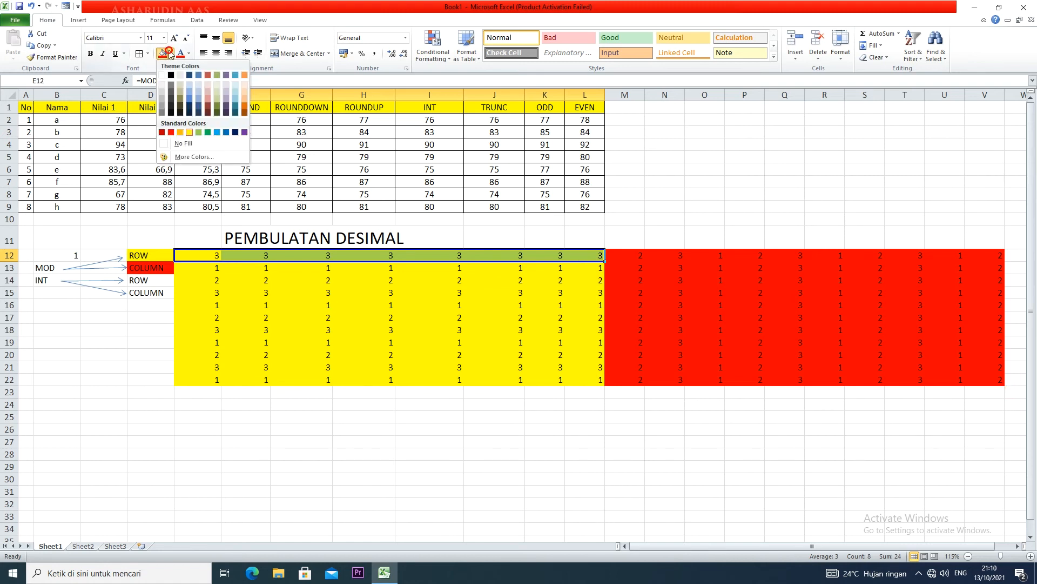
pyautogui.click(207, 133)
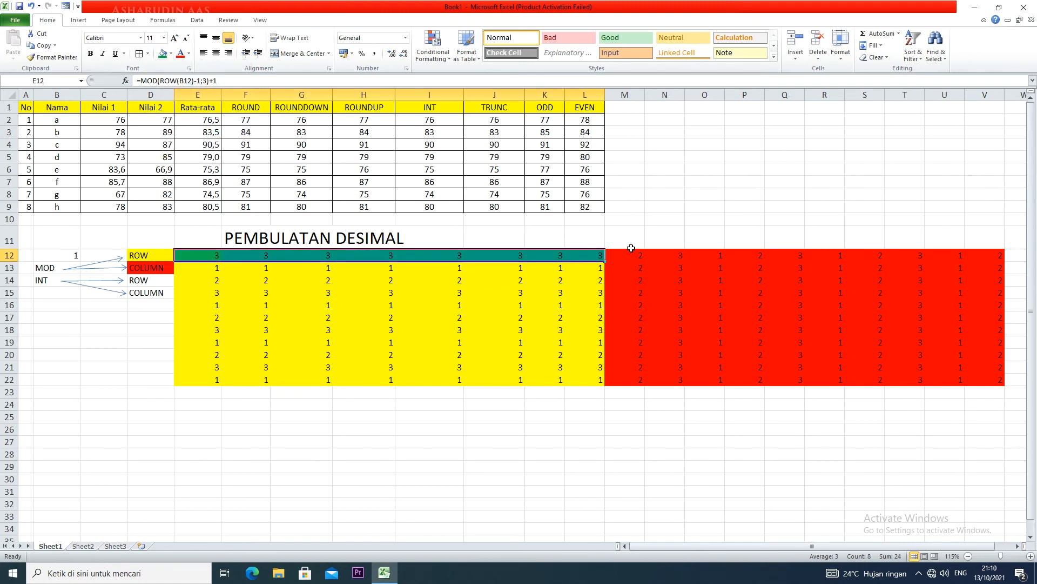
pyautogui.moveTo(631, 253); pyautogui.dragTo(630, 378)
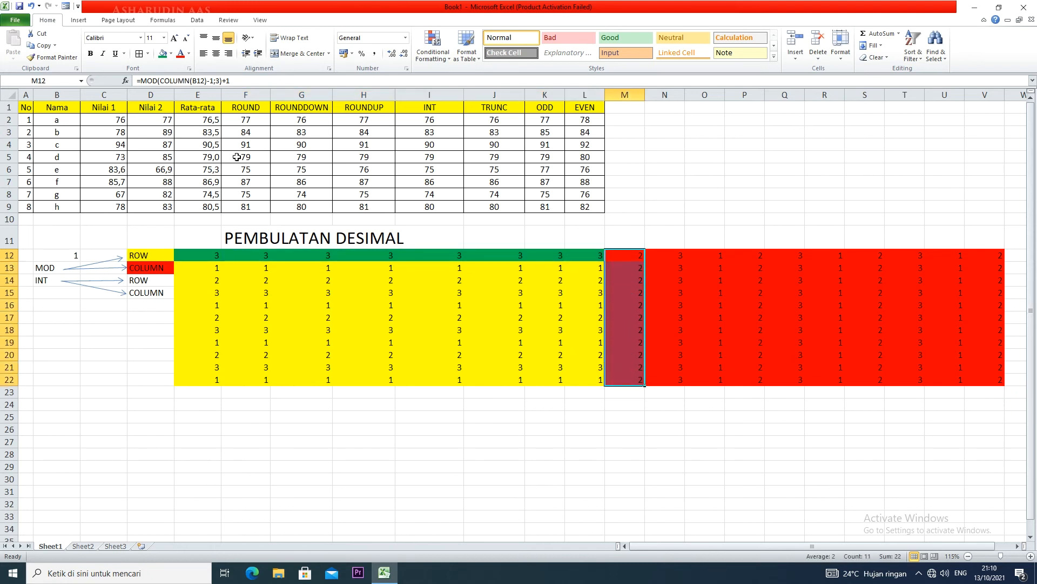
pyautogui.click(162, 53)
pyautogui.click(552, 352)
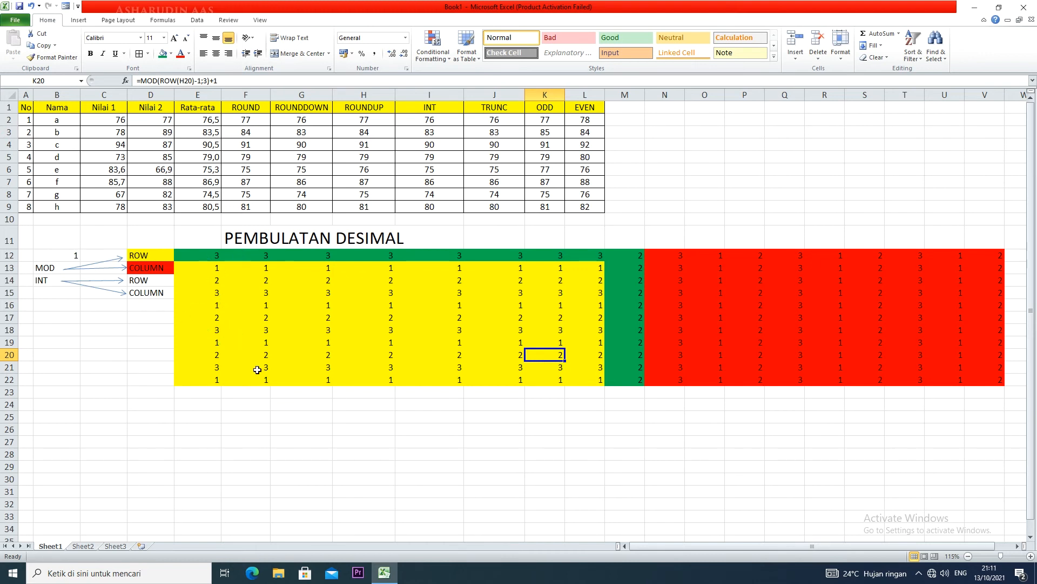
# Step: Apply a blue fill to the INT ROW label in D14
pyautogui.click(146, 286)
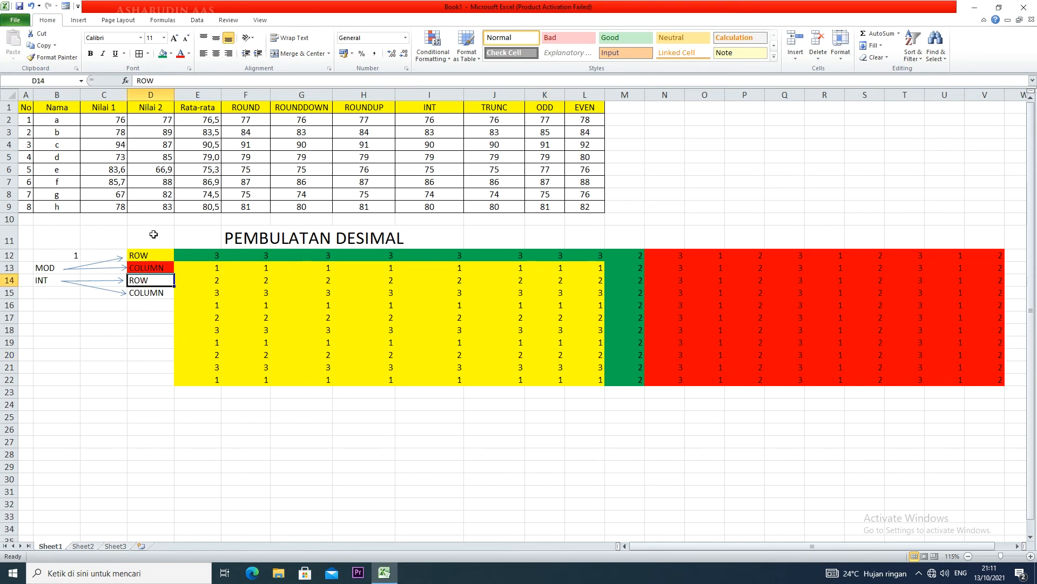
pyautogui.click(172, 54)
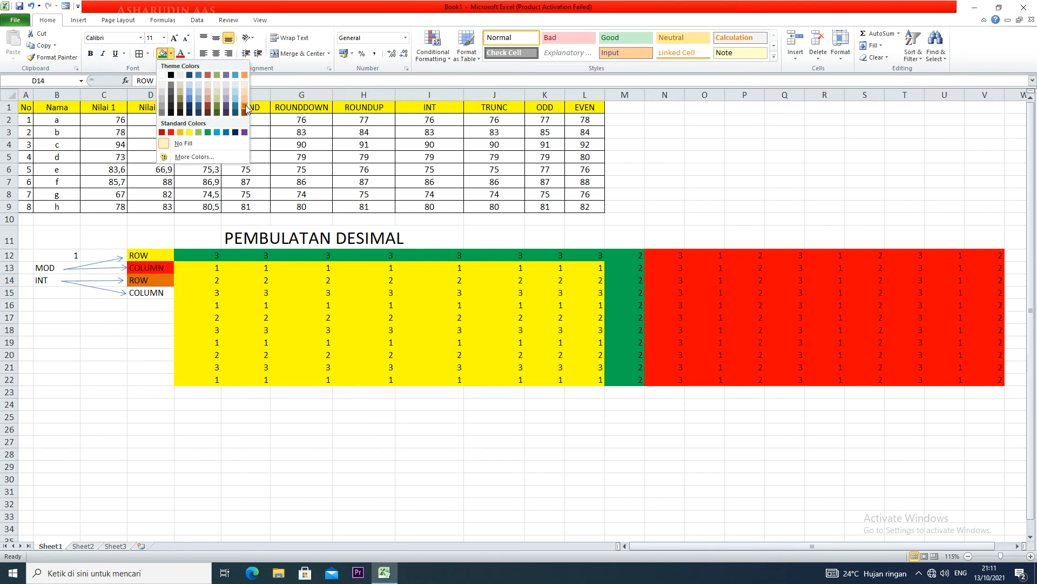
pyautogui.click(190, 101)
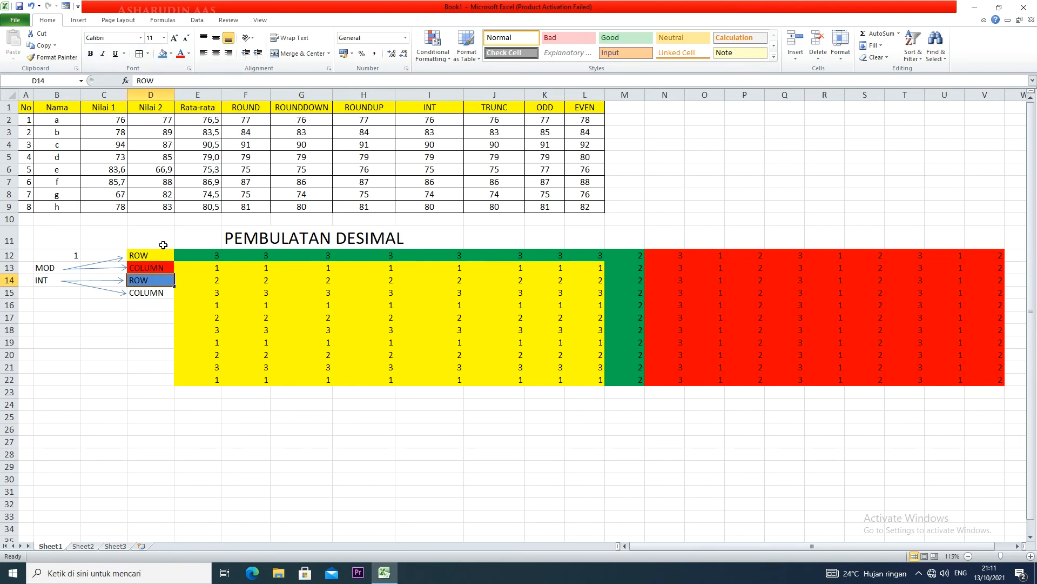
# Step: Try to enter the formula =int(row(B12)-1)/3)+1 in E24, below the yellow block
pyautogui.click(202, 404)
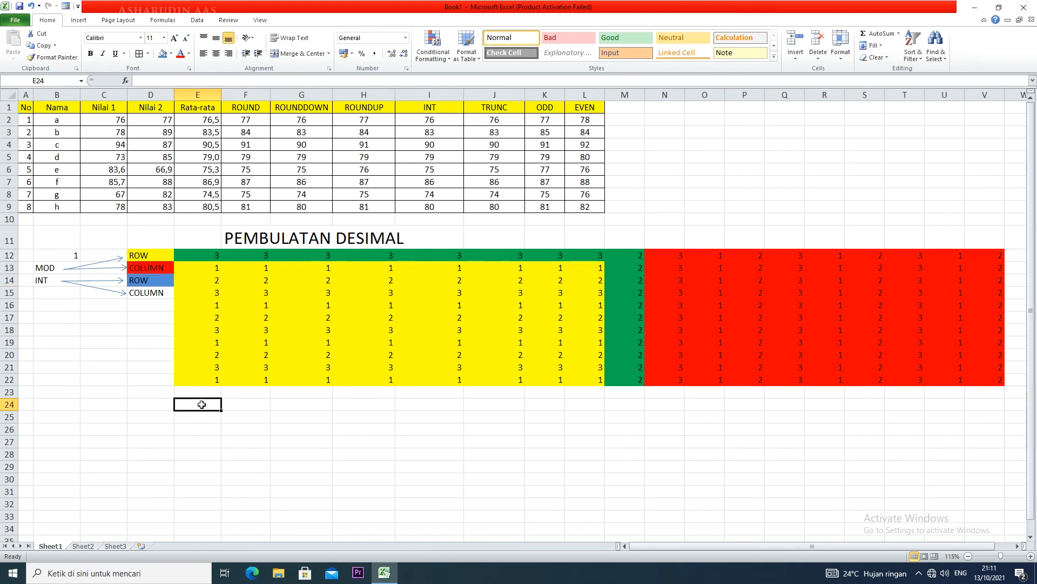
pyautogui.write('=')
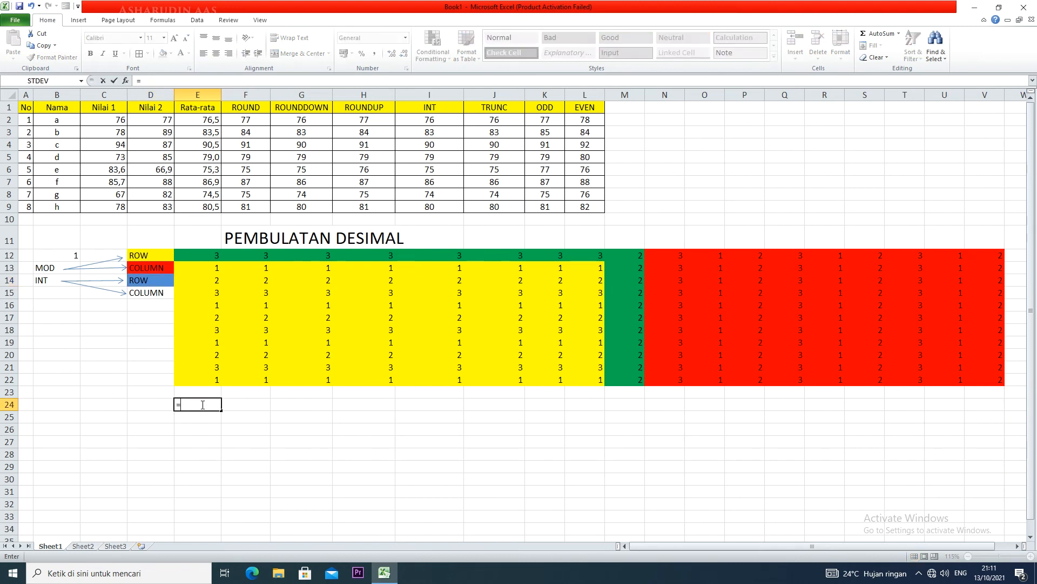
pyautogui.write('int(')
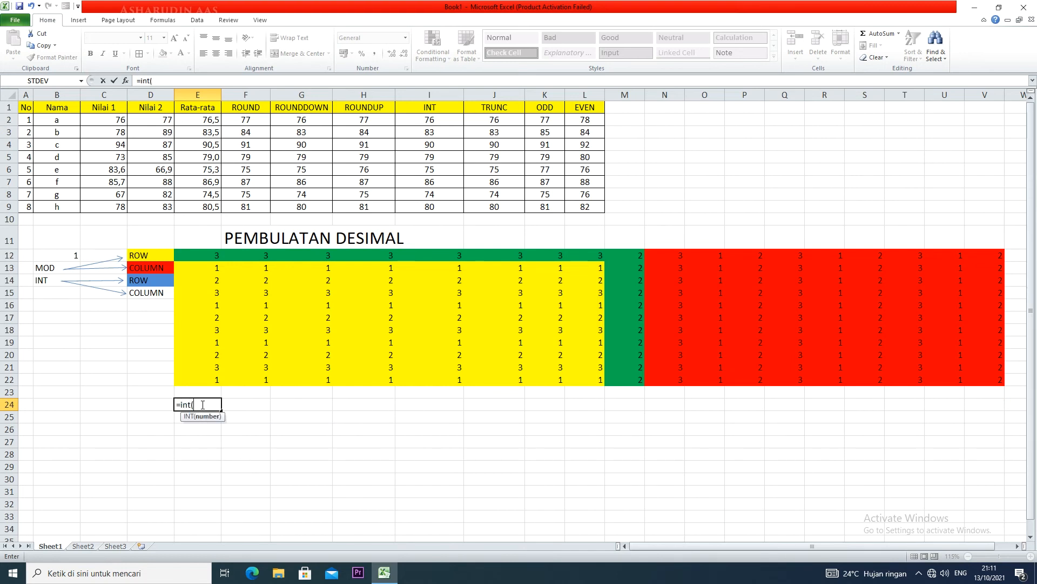
pyautogui.write('row(')
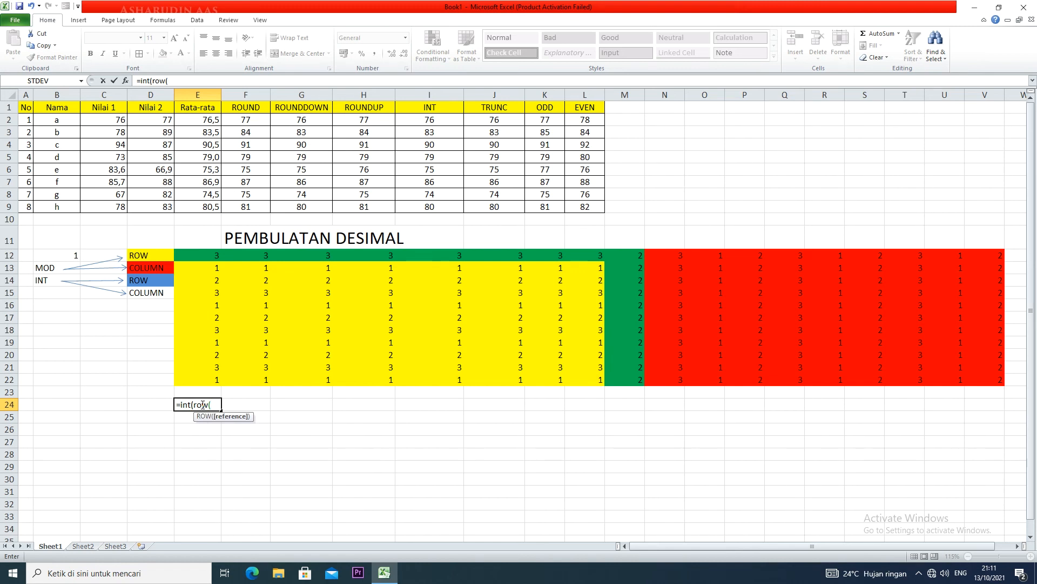
pyautogui.click(65, 255)
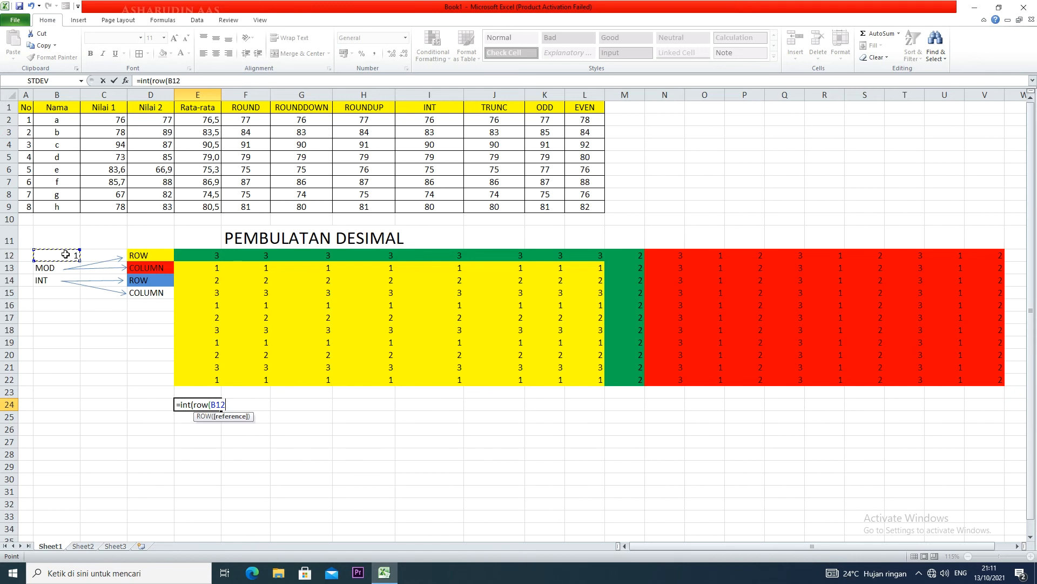
pyautogui.write(')-1')
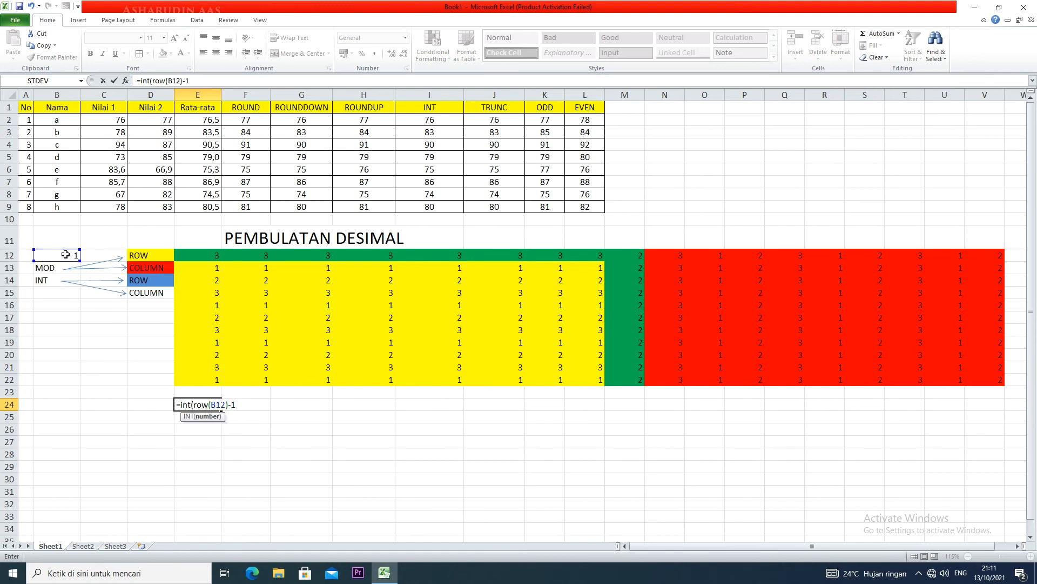
pyautogui.write(')/3')
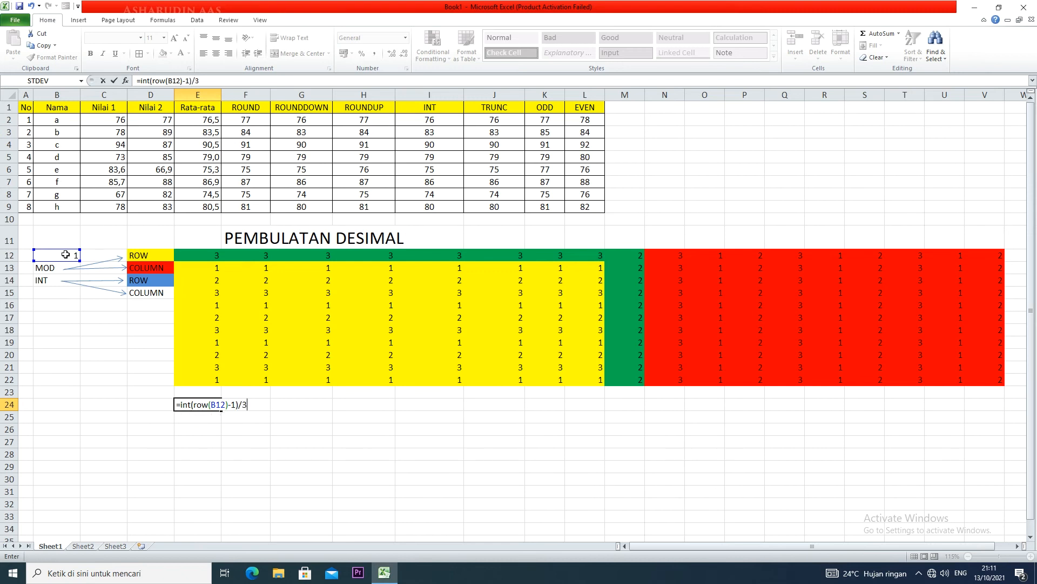
pyautogui.write(')+1')
pyautogui.press('BackSpace')
pyautogui.press('BackSpace')
pyautogui.write('+1')
pyautogui.press('Return')
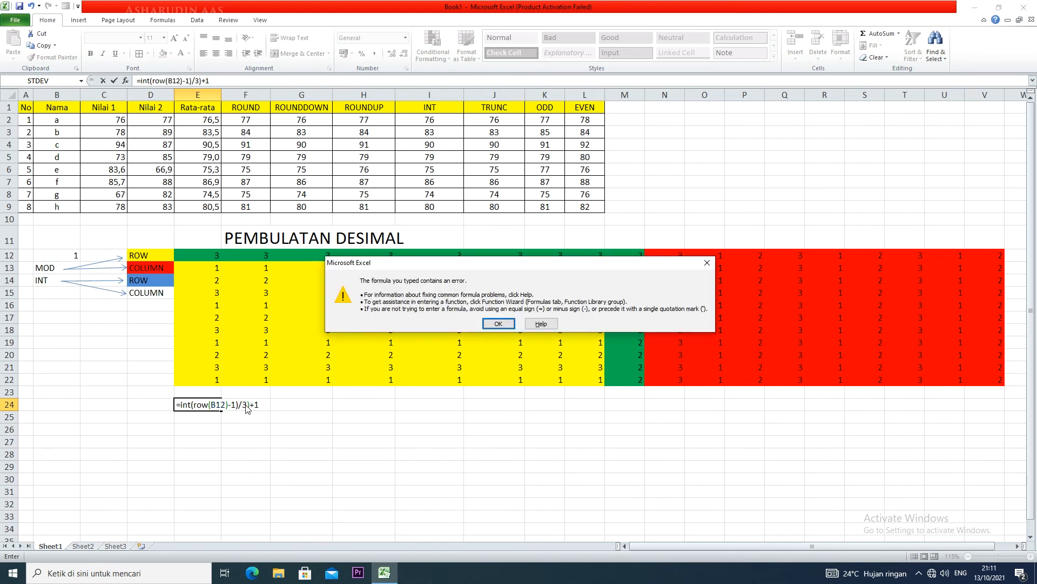
pyautogui.press('Return')
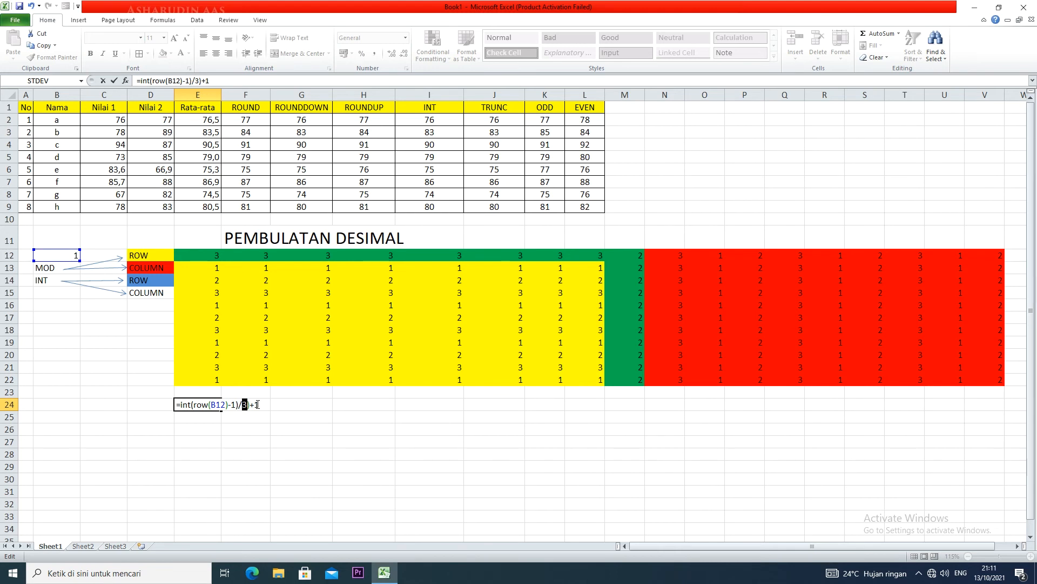
# Step: Try the divisors 2, 1 and 4 in place of 3 in the E24 formula
pyautogui.press('Right')
pyautogui.press('BackSpace')
pyautogui.write('2')
pyautogui.press('Return')
pyautogui.press('Return')
pyautogui.write('1')
pyautogui.press('Return')
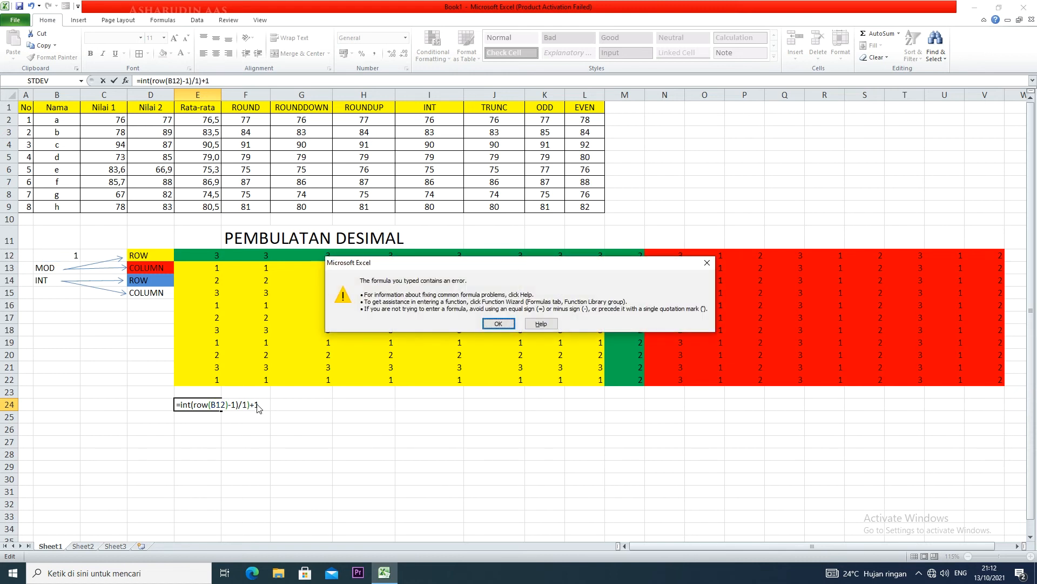
pyautogui.press('Return')
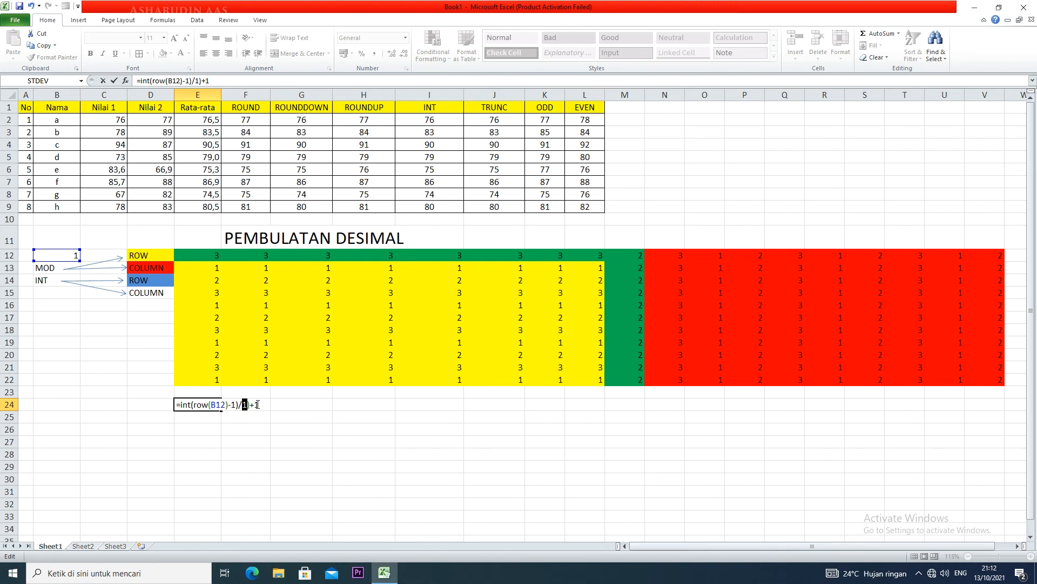
pyautogui.press('BackSpace')
pyautogui.write('4')
pyautogui.press('Return')
pyautogui.press('Return')
# Step: Remove the divisor from the E24 formula, copy the remaining formula text and cancel the cell entry
pyautogui.press('BackSpace')
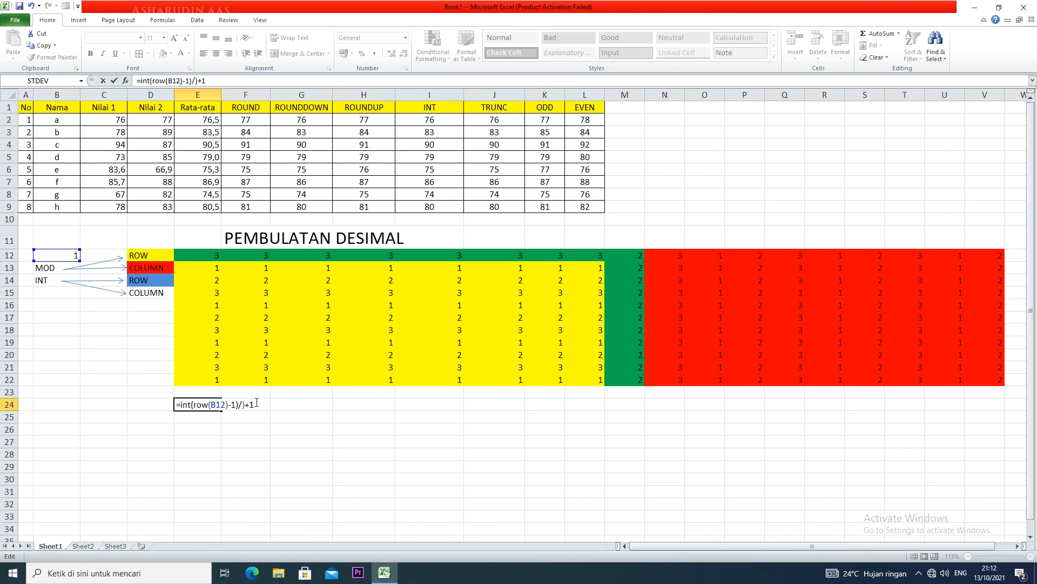
pyautogui.moveTo(254, 404); pyautogui.dragTo(154, 405)
pyautogui.hotkey('ctrl', 'c')
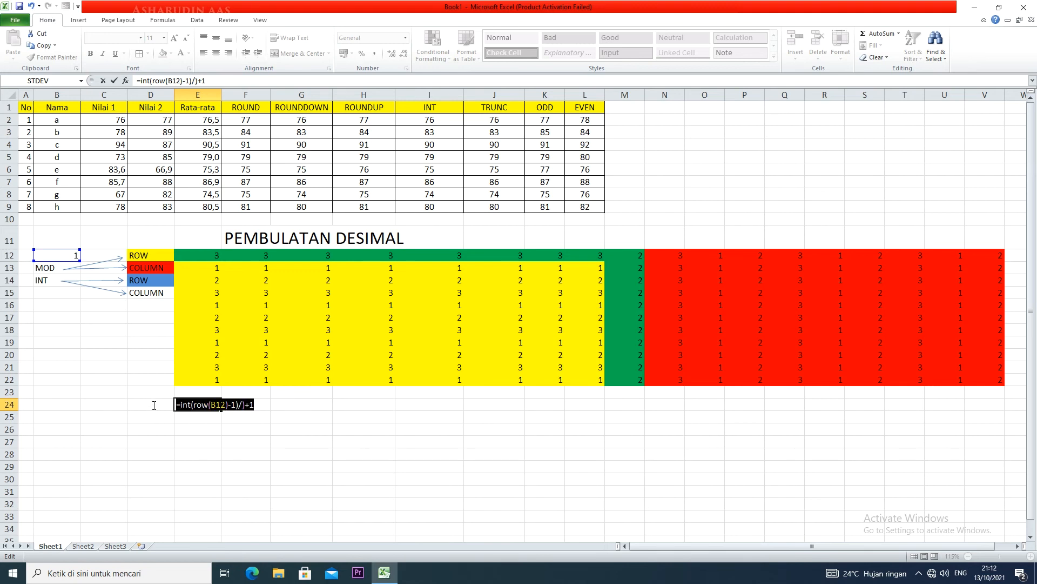
pyautogui.press('Escape')
pyautogui.click(195, 438)
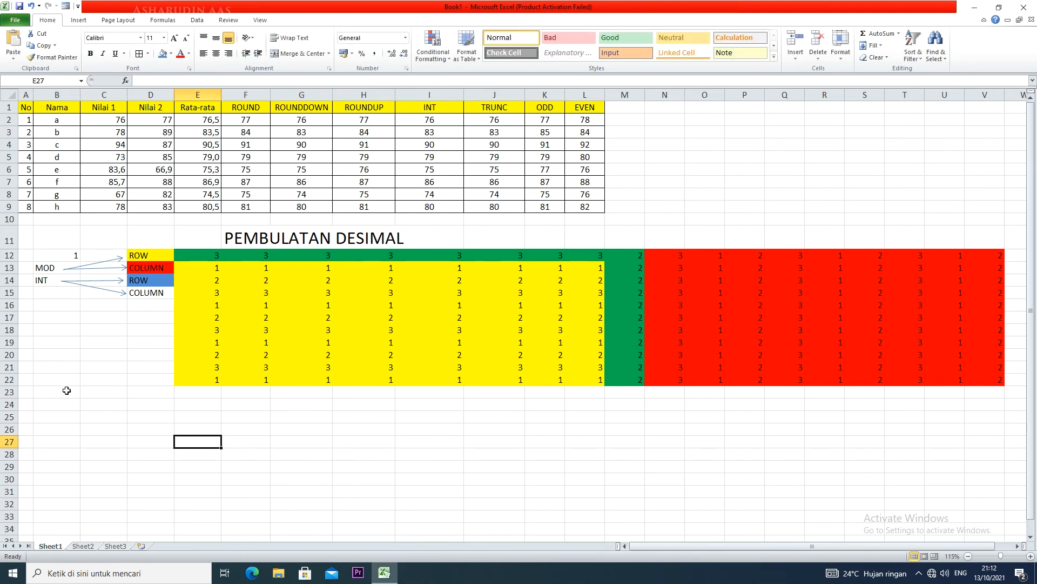
# Step: Enter 2 in B23 and paste the copied formula text =int(row(B12)-1)/)+1 into E24
pyautogui.click(59, 393)
pyautogui.write('2')
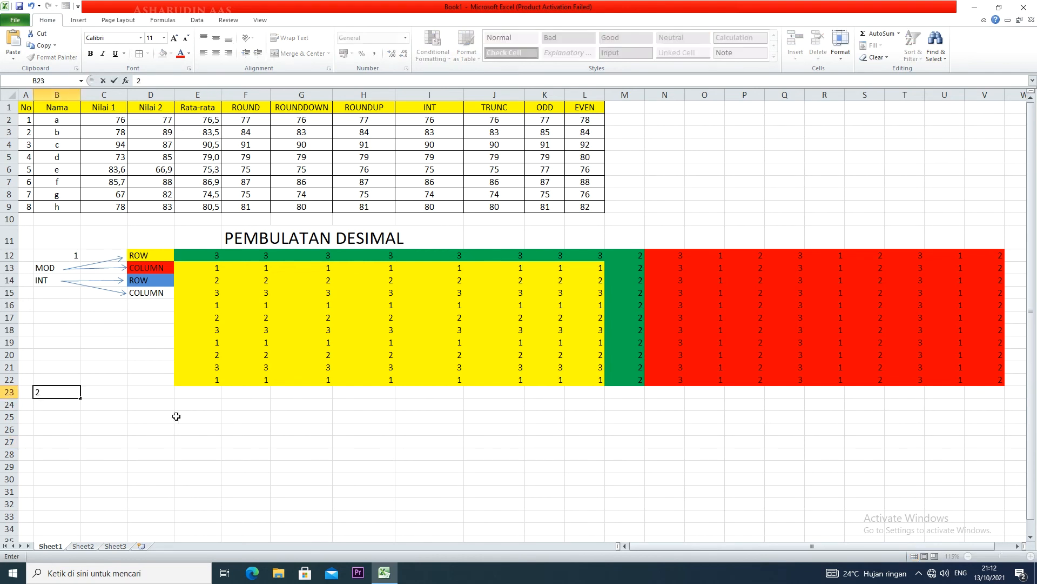
pyautogui.click(199, 401)
pyautogui.hotkey('ctrl', 'v')
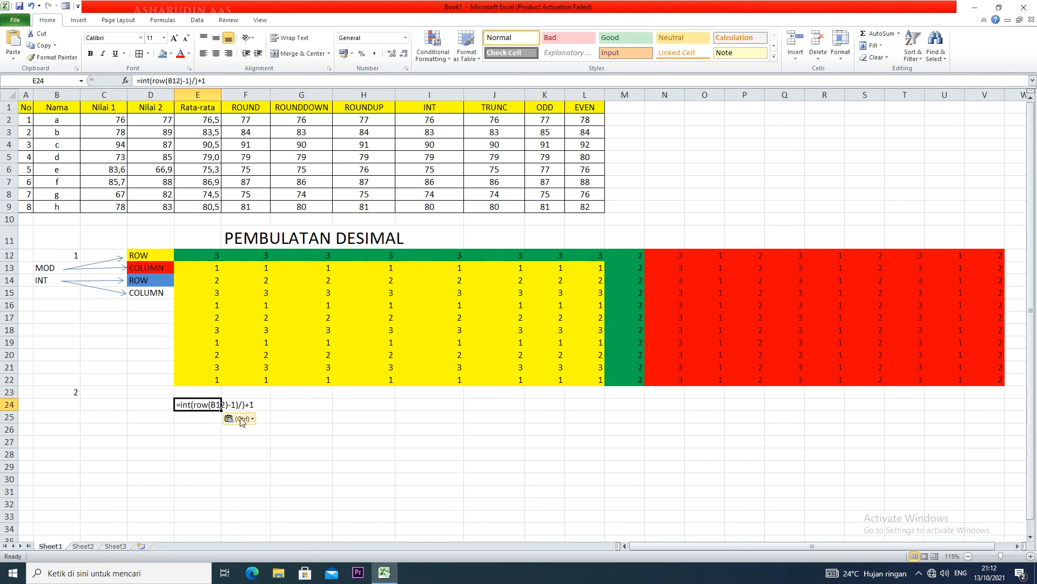
pyautogui.doubleClick(190, 406)
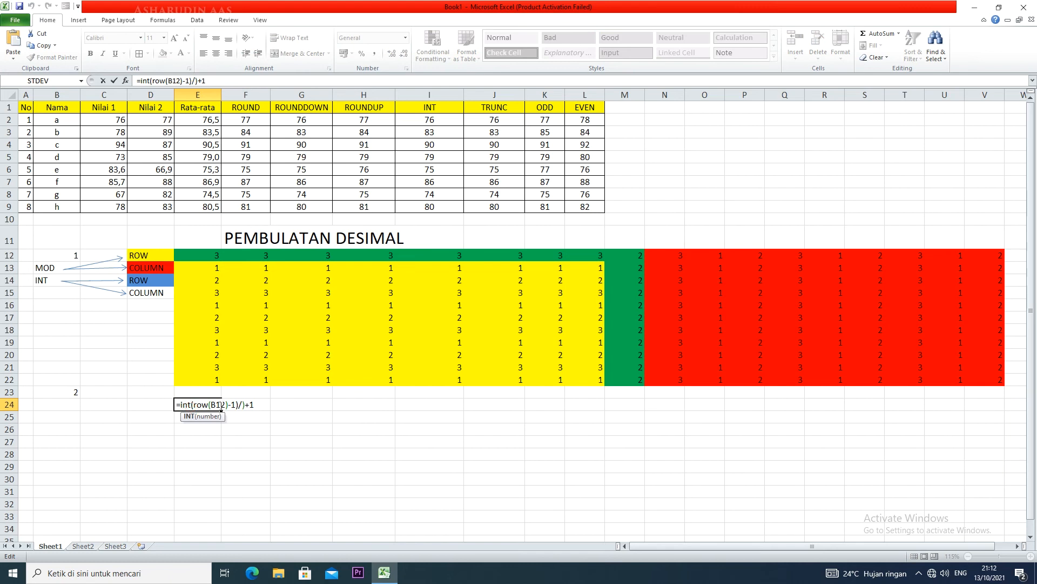
pyautogui.press('Right')
pyautogui.click(221, 403)
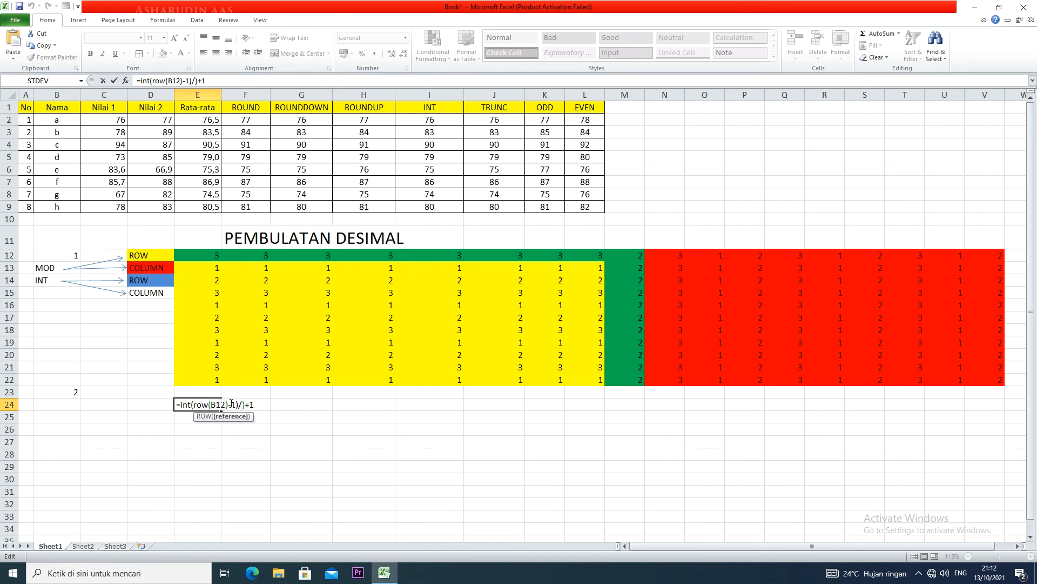
pyautogui.moveTo(226, 404); pyautogui.dragTo(180, 414)
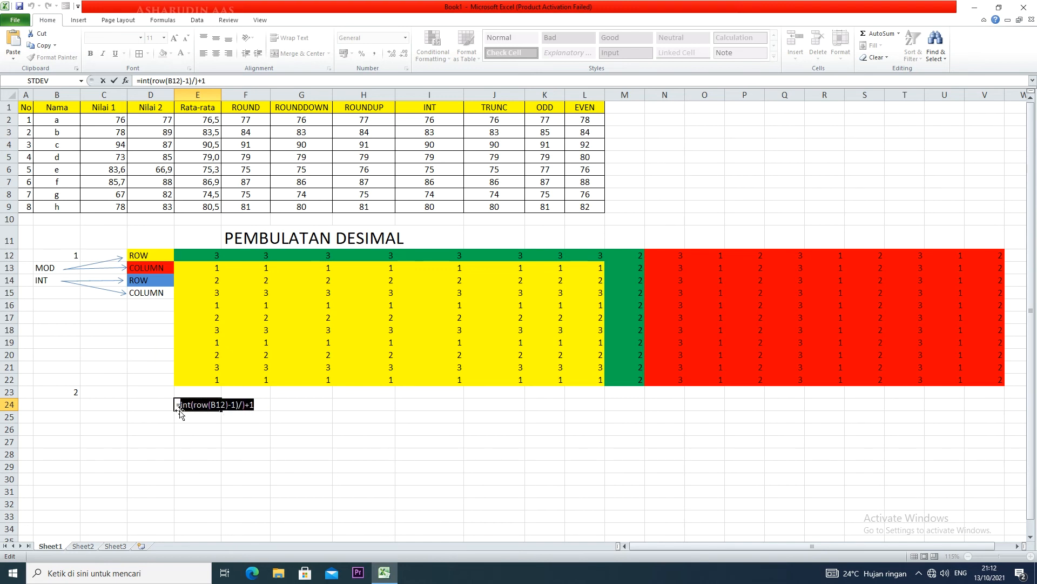
pyautogui.write('int')
pyautogui.press('Tab')
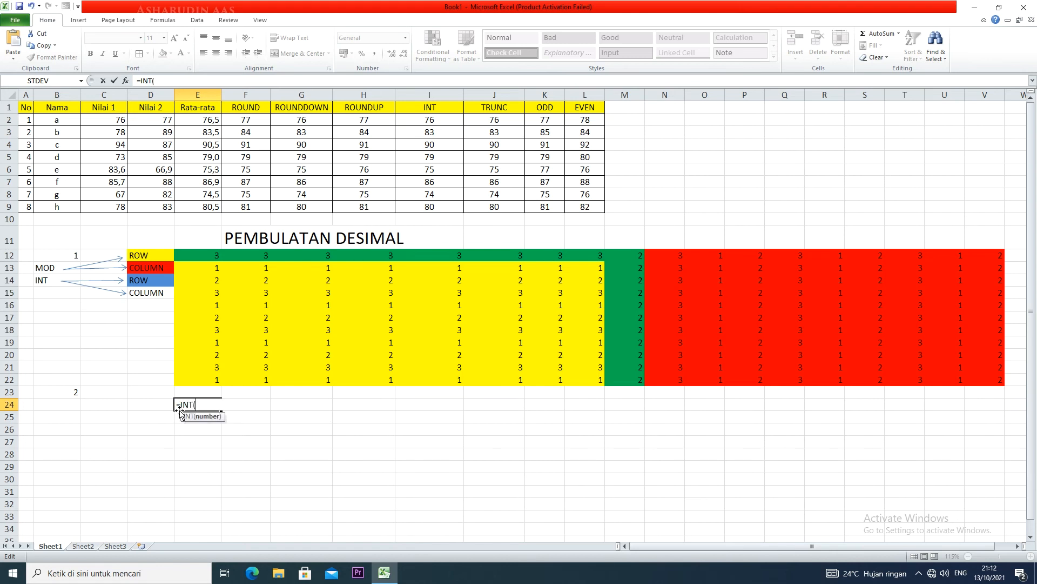
pyautogui.click(67, 394)
pyautogui.press('BackSpace')
pyautogui.press('BackSpace')
pyautogui.press('BackSpace')
pyautogui.click(67, 395)
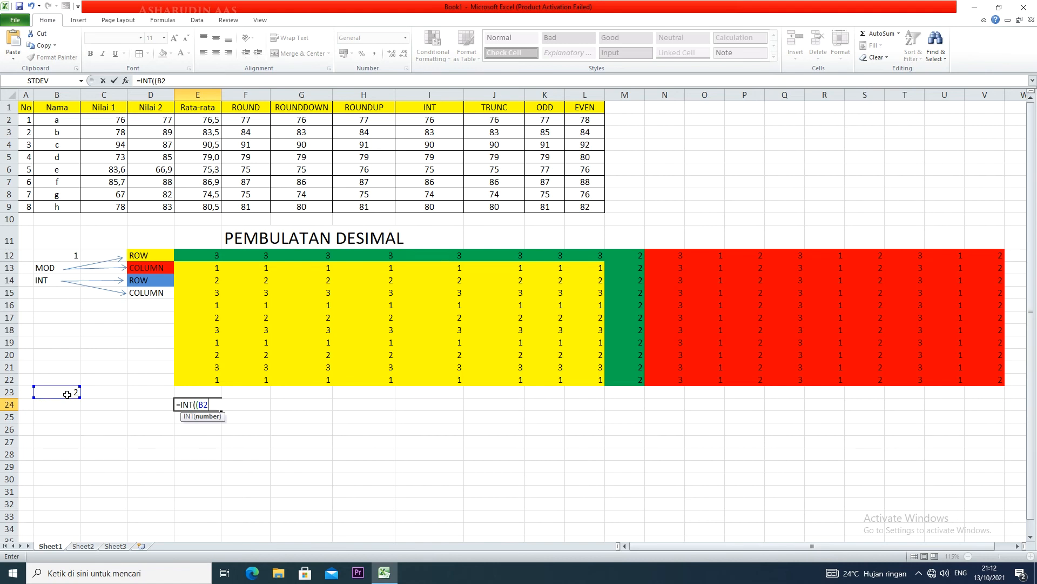
pyautogui.press('Escape')
# Step: Clear B23 and enter the formula =INT((ROW(B12)-1)/3)+1 in E24
pyautogui.click(68, 394)
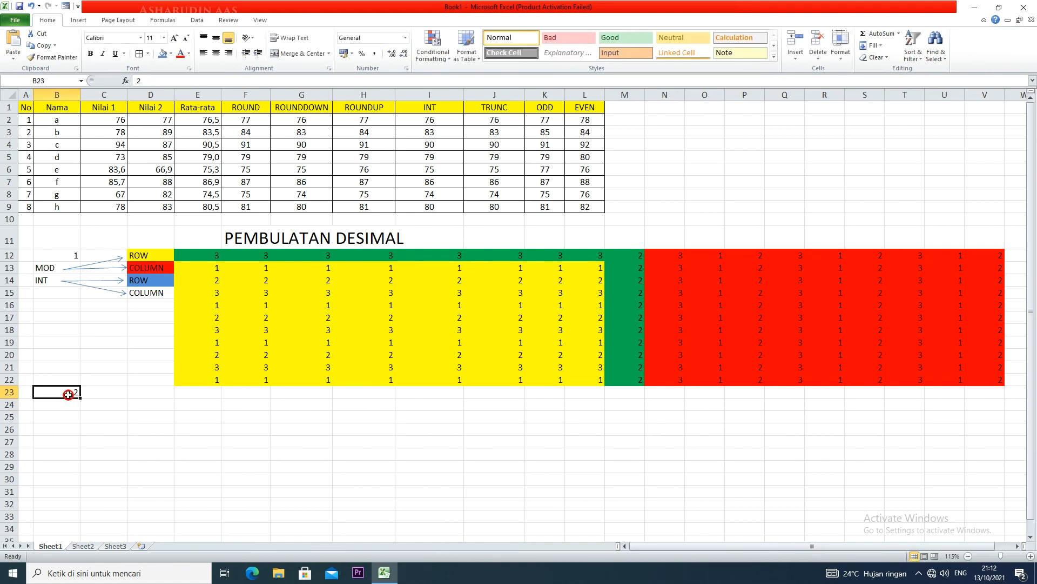
pyautogui.click(194, 404)
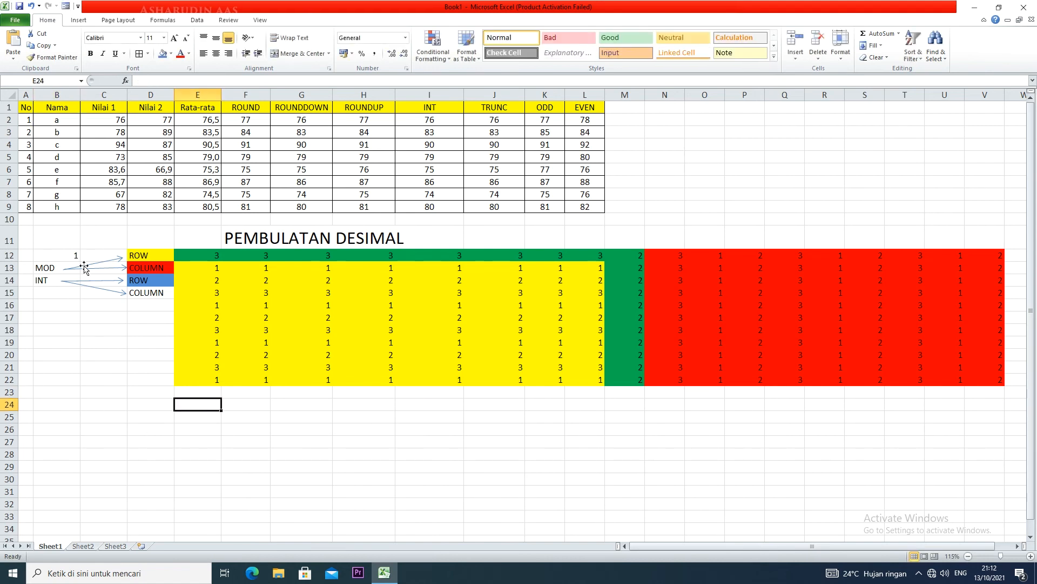
pyautogui.write('=')
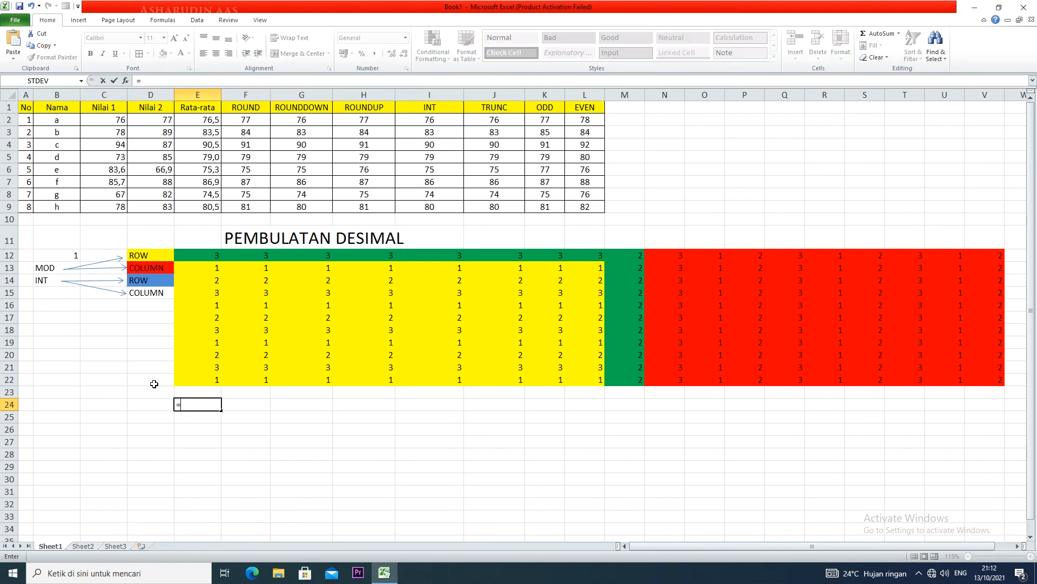
pyautogui.write('INT(?')
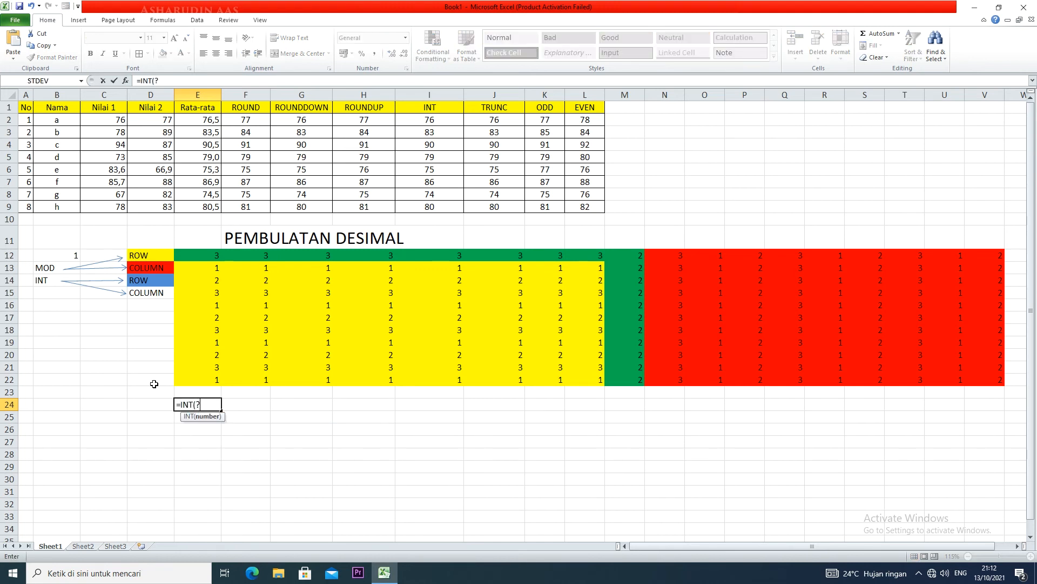
pyautogui.press('BackSpace')
pyautogui.write('(ROW')
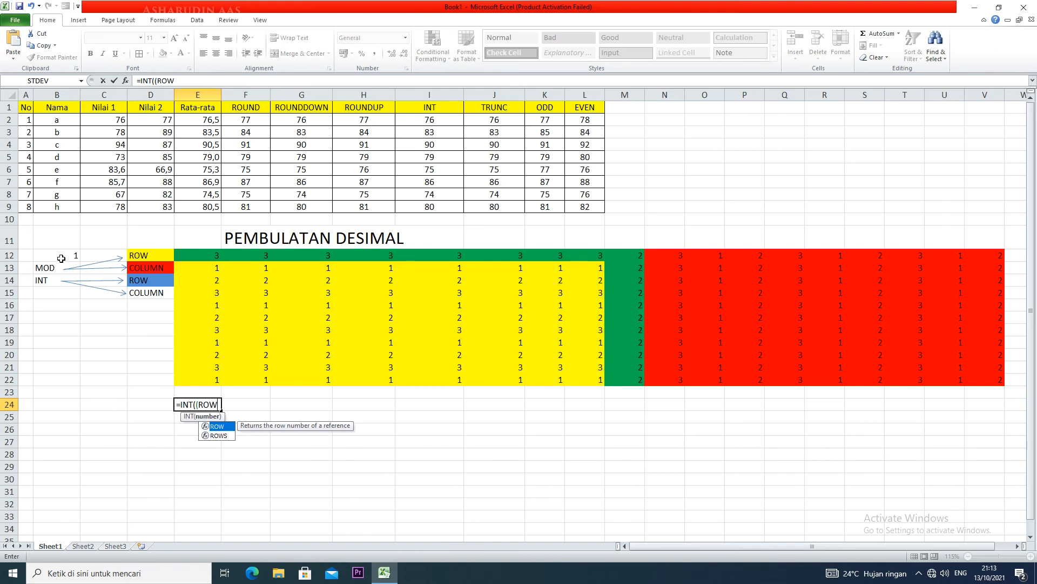
pyautogui.press('Return')
pyautogui.click(521, 318)
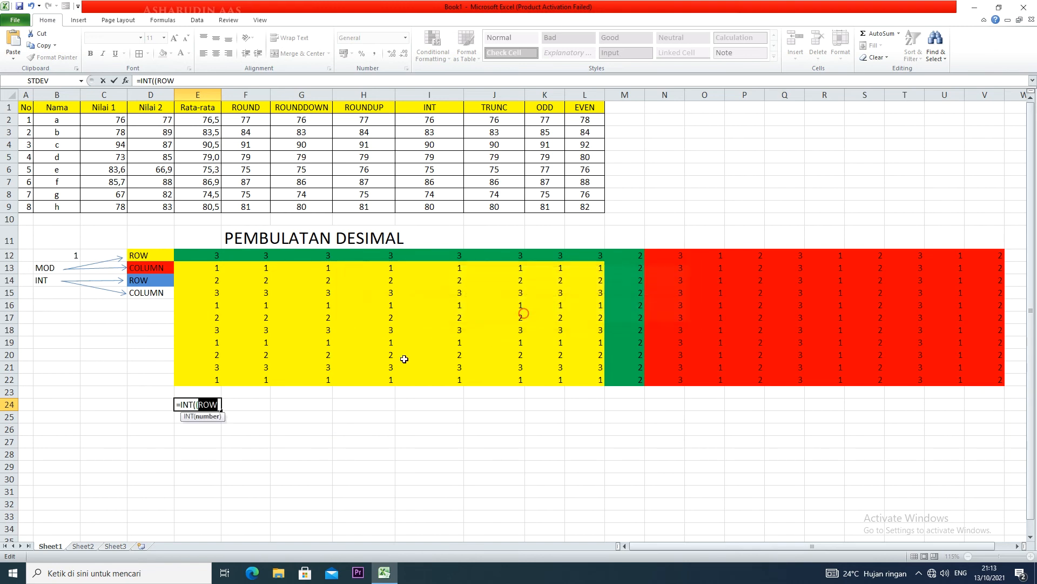
pyautogui.click(219, 404)
pyautogui.write('(')
pyautogui.click(64, 253)
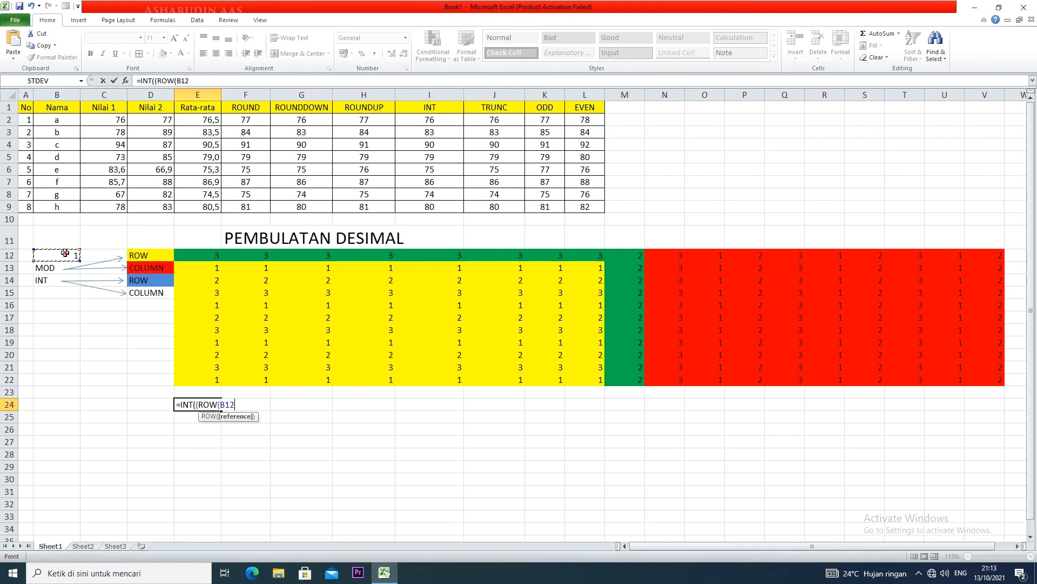
pyautogui.write(')')
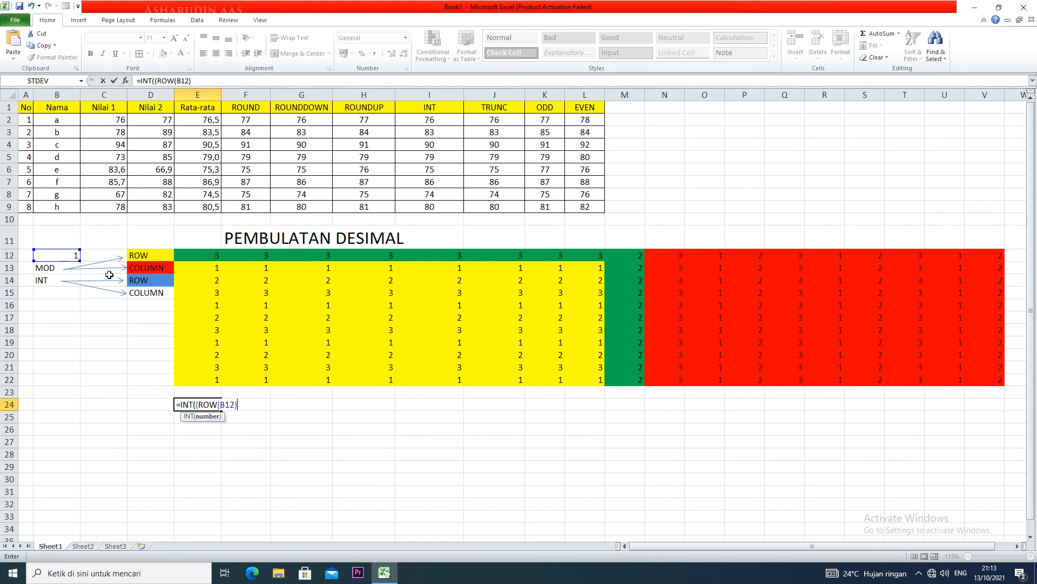
pyautogui.write('-1)/3')
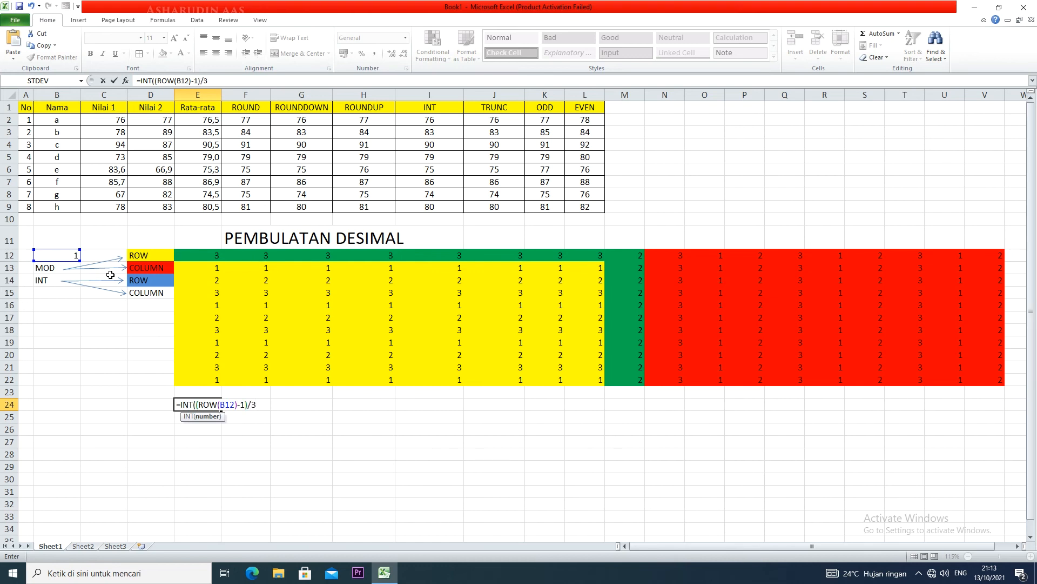
pyautogui.write(')+1')
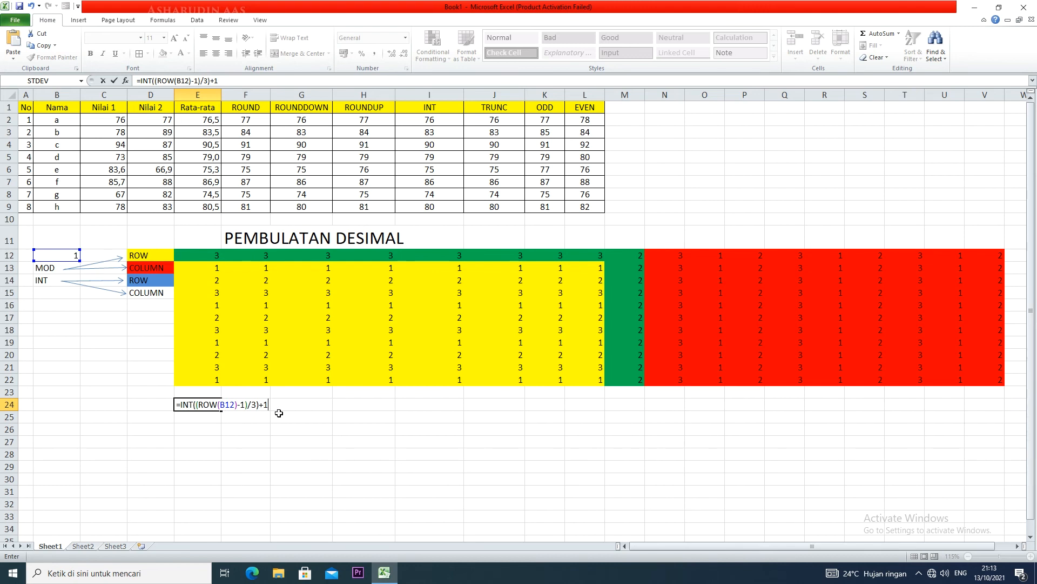
pyautogui.press('Return')
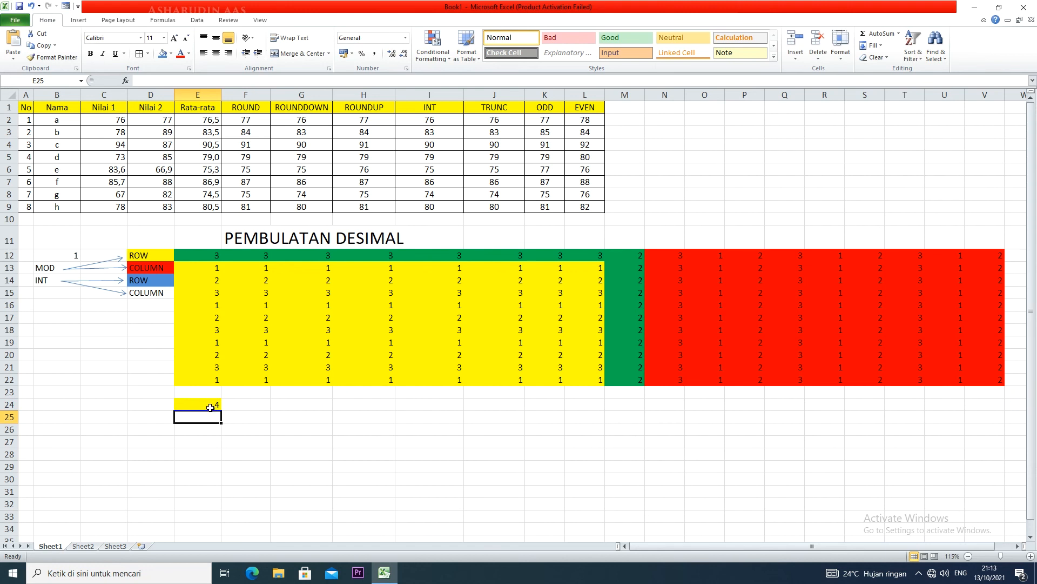
# Step: Copy the E24 formula across to column L and down to row 39, filling E24:L39
pyautogui.click(211, 403)
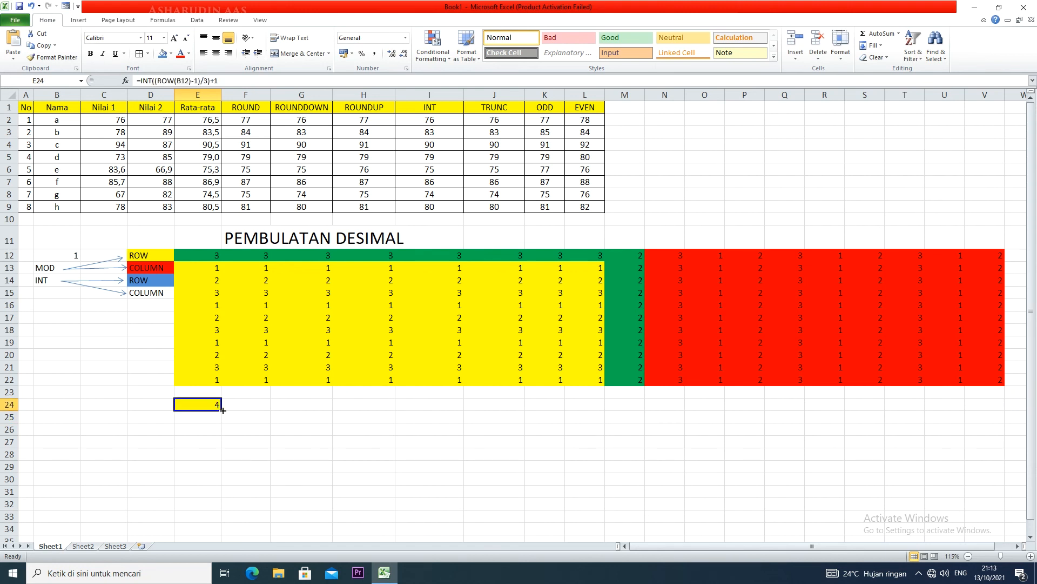
pyautogui.moveTo(223, 410); pyautogui.dragTo(591, 409)
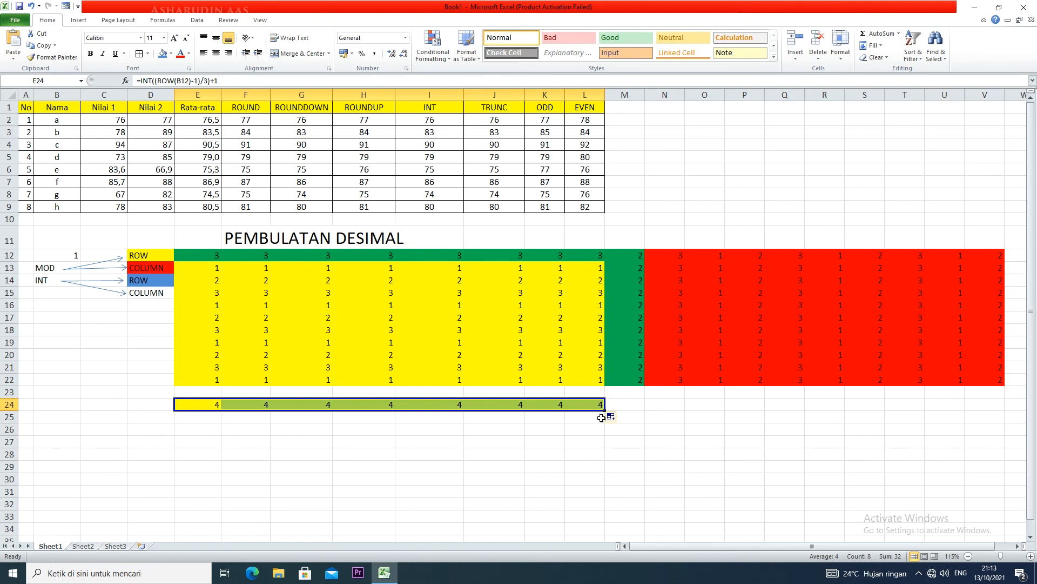
pyautogui.scroll(-2, 567, 451)
pyautogui.scroll(1, 546, 437)
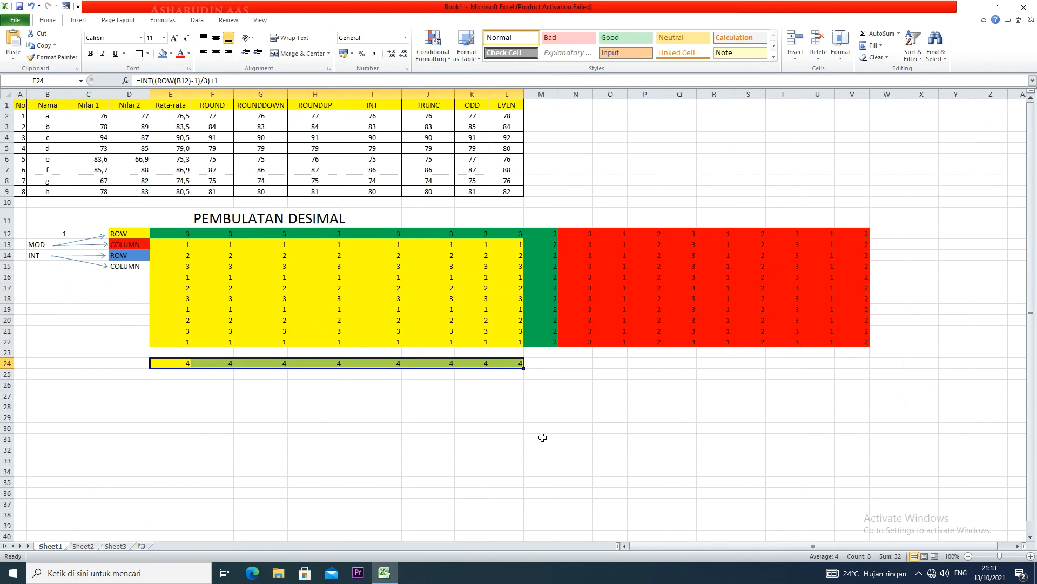
pyautogui.moveTo(523, 368); pyautogui.dragTo(512, 534)
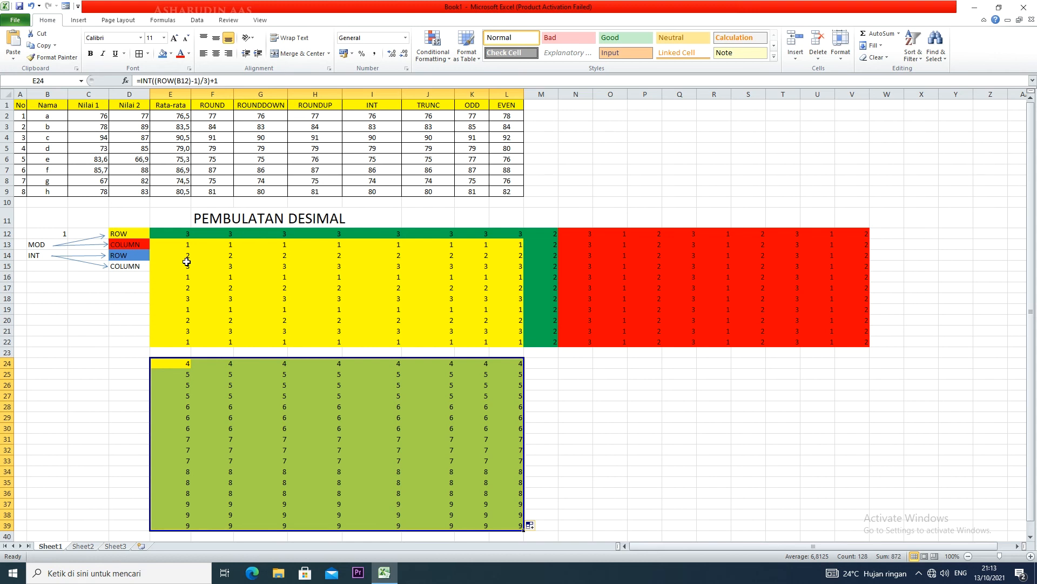
# Step: Examine how the INT and ROW results repeat down column E of the lower block
pyautogui.click(184, 383)
pyautogui.click(177, 394)
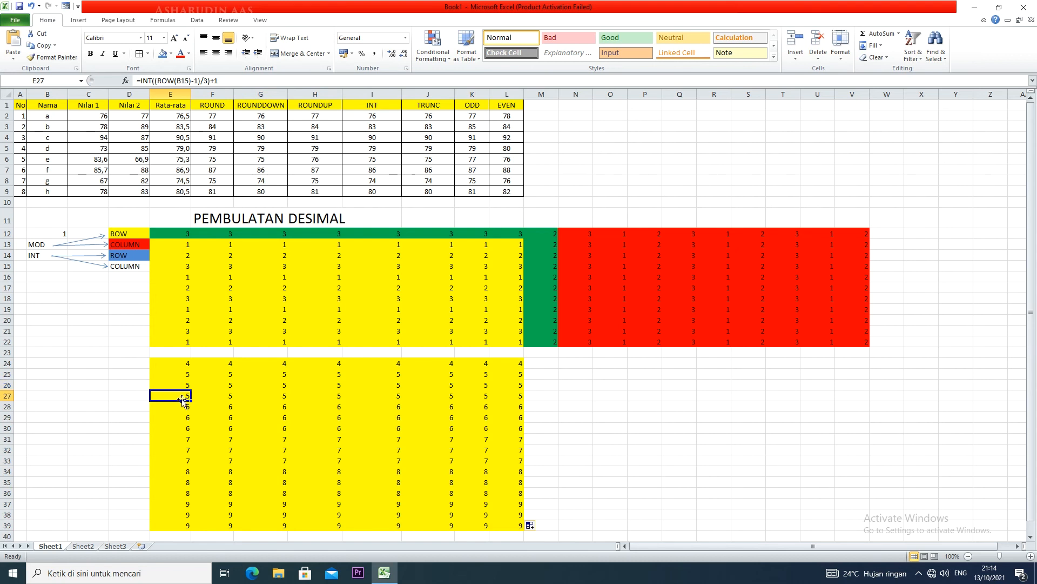
pyautogui.click(189, 448)
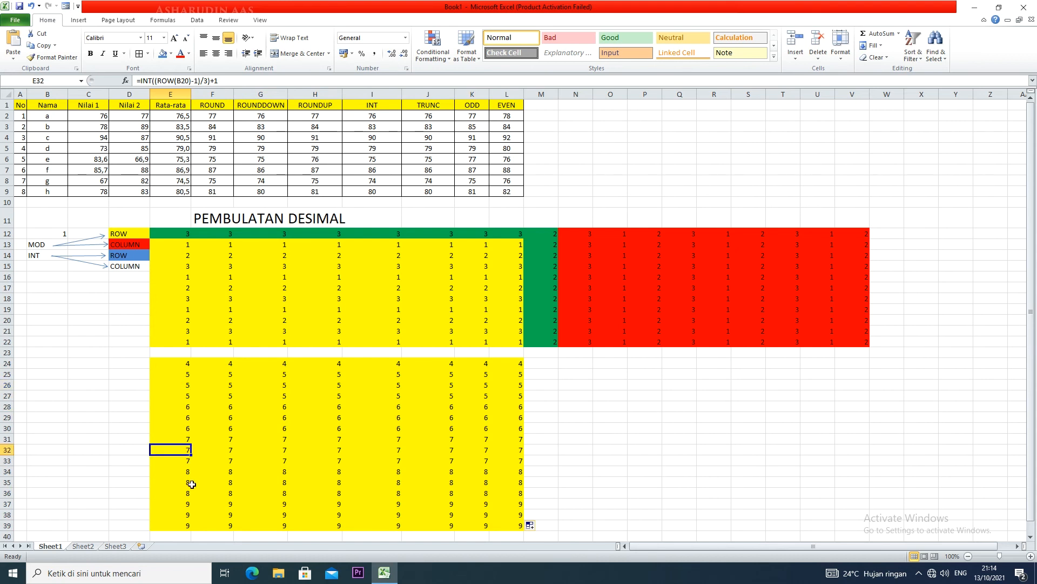
pyautogui.click(192, 484)
pyautogui.click(190, 513)
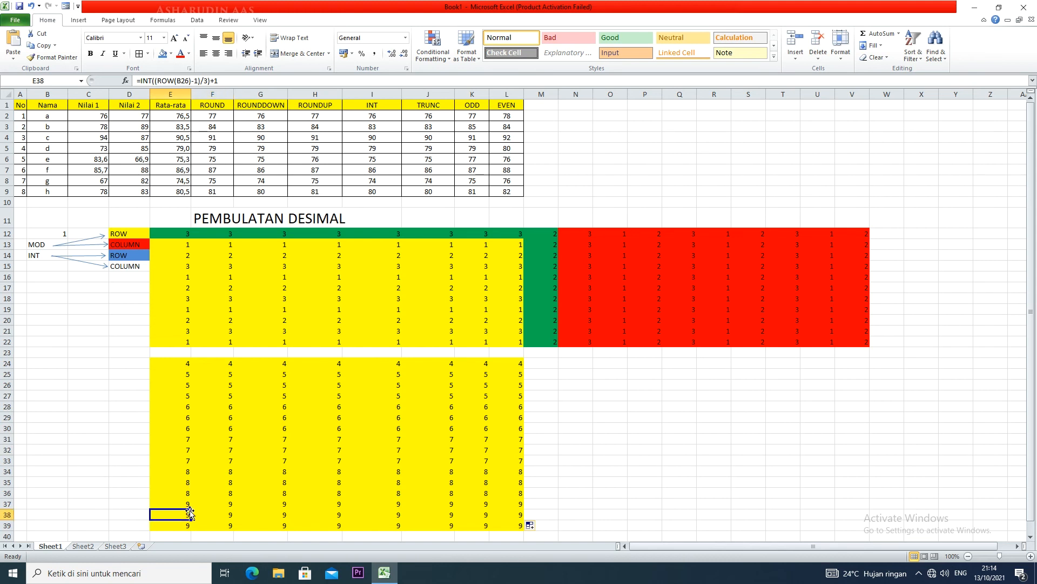
pyautogui.click(187, 452)
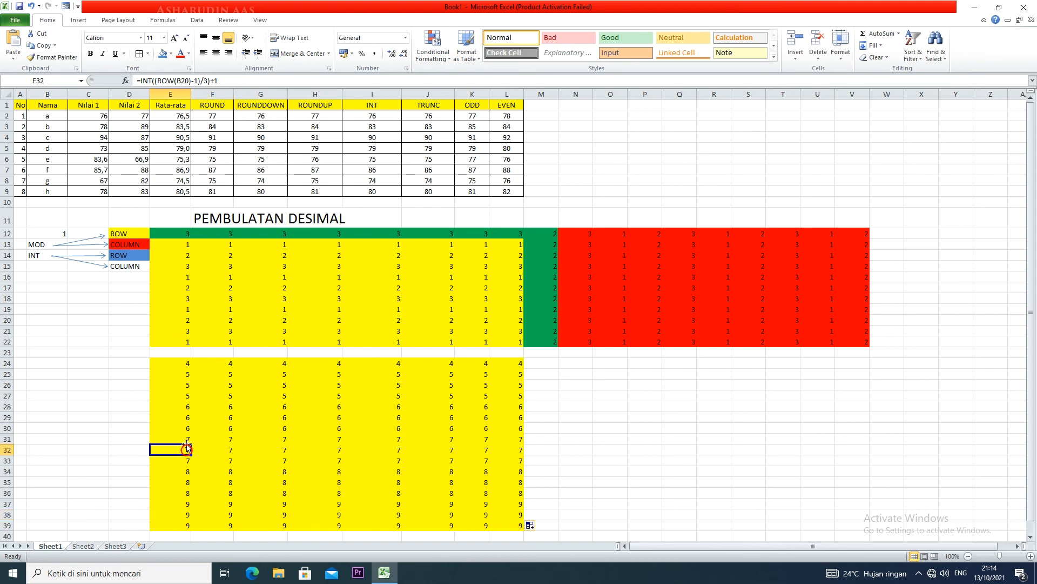
pyautogui.click(176, 403)
pyautogui.click(175, 367)
pyautogui.hotkey('ctrl', 'Down')
# Step: Change the divisor in the E24 formula to 4 and refill the formula through L39
pyautogui.click(174, 367)
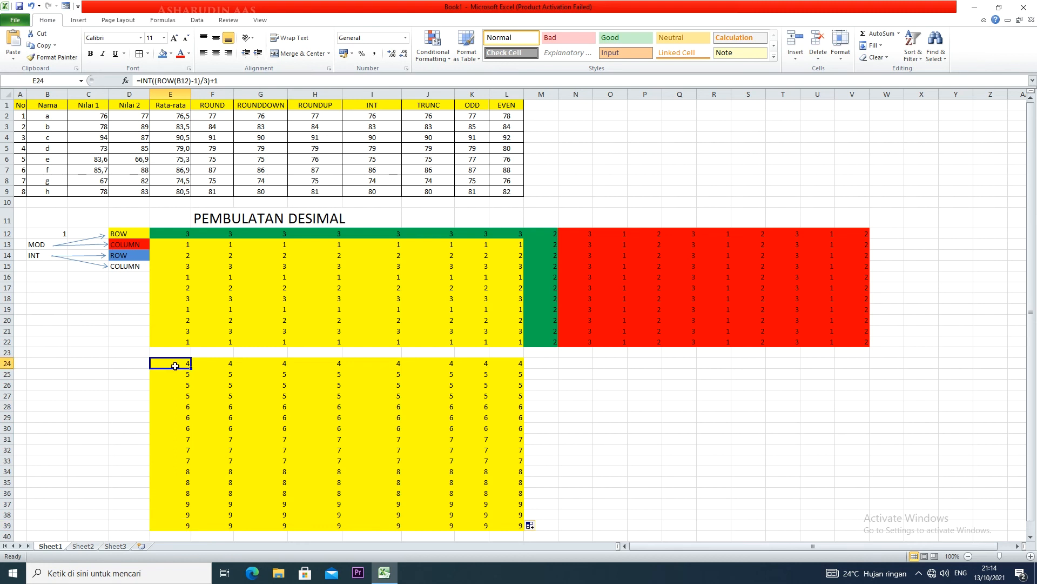
pyautogui.doubleClick(175, 367)
pyautogui.doubleClick(221, 365)
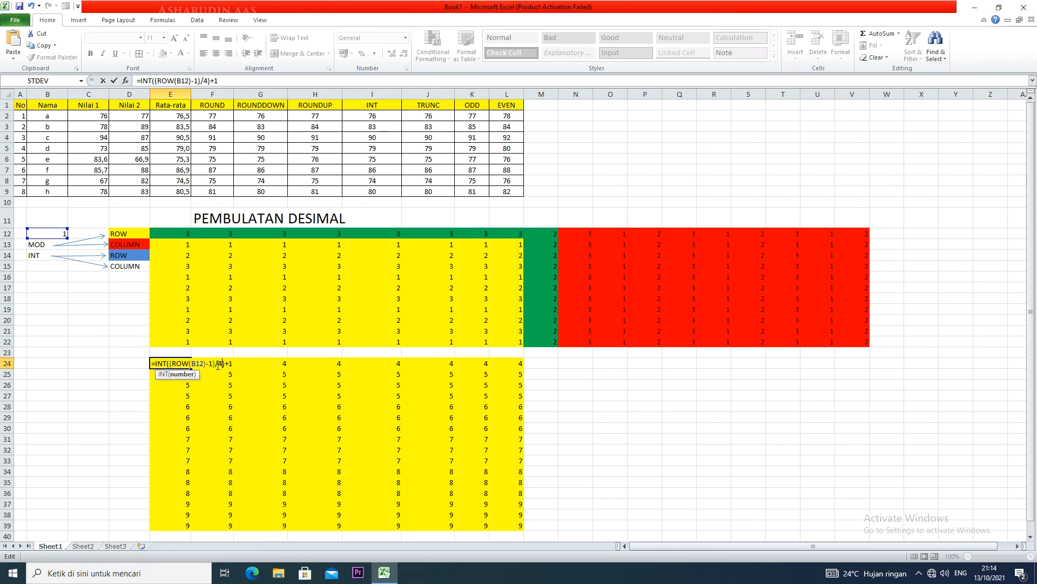
pyautogui.press('Return')
pyautogui.click(178, 364)
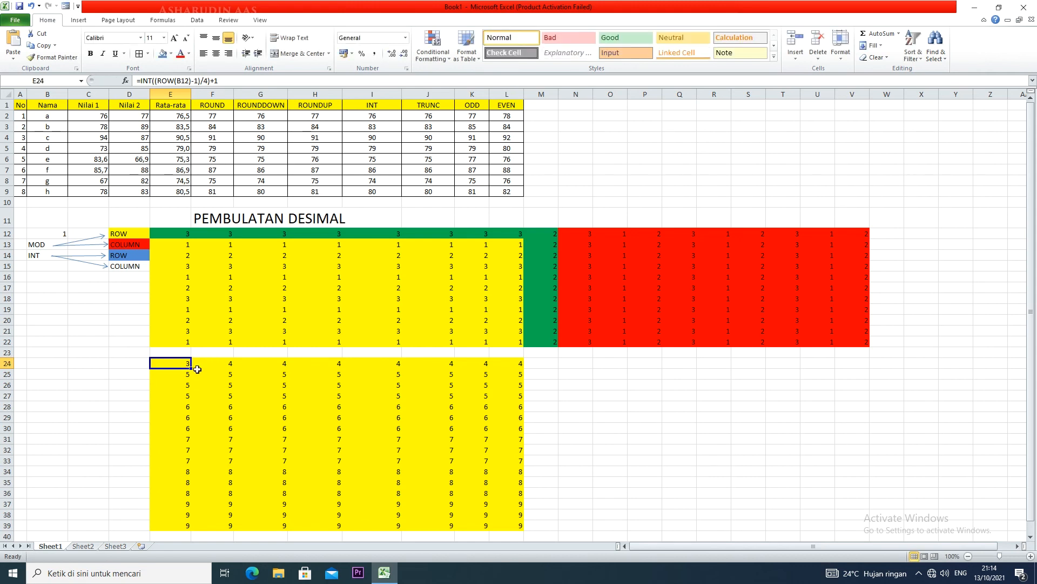
pyautogui.moveTo(193, 368); pyautogui.dragTo(516, 517)
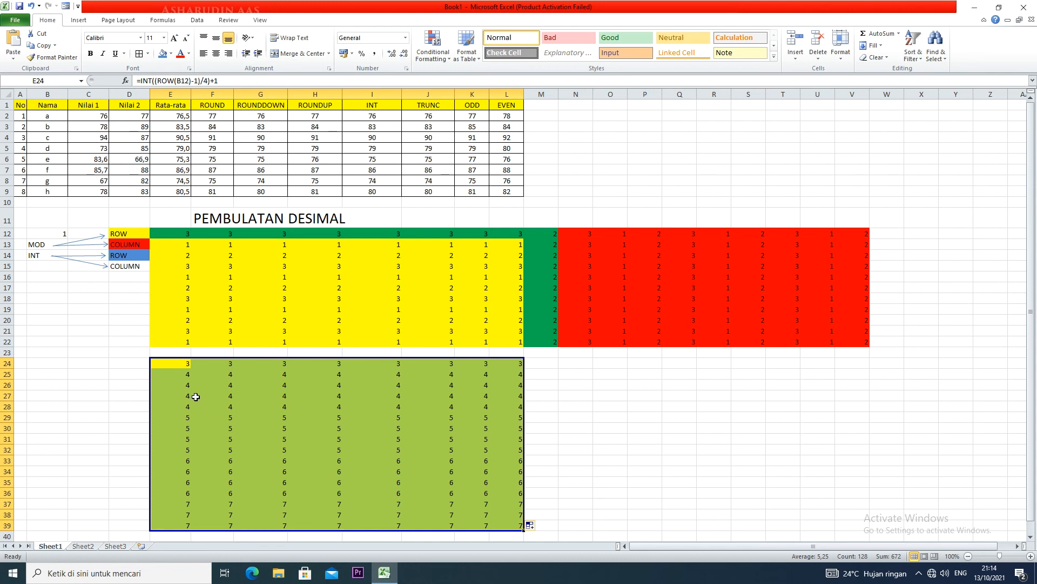
# Step: Set the divisor in the E24 formula to 5 and copy the formula over E24:L39 again
pyautogui.doubleClick(181, 362)
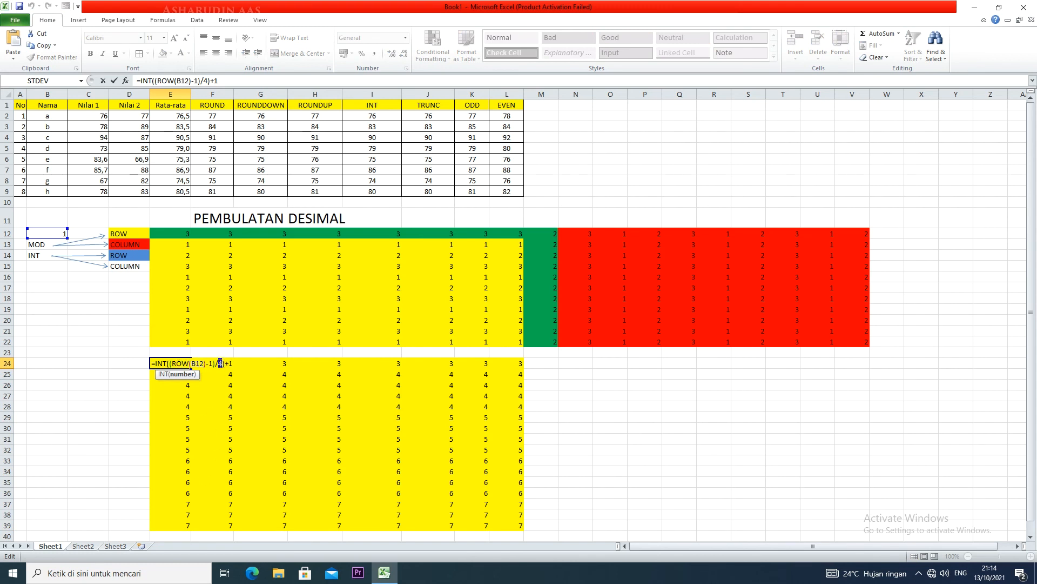
pyautogui.write('5')
pyautogui.press('Return')
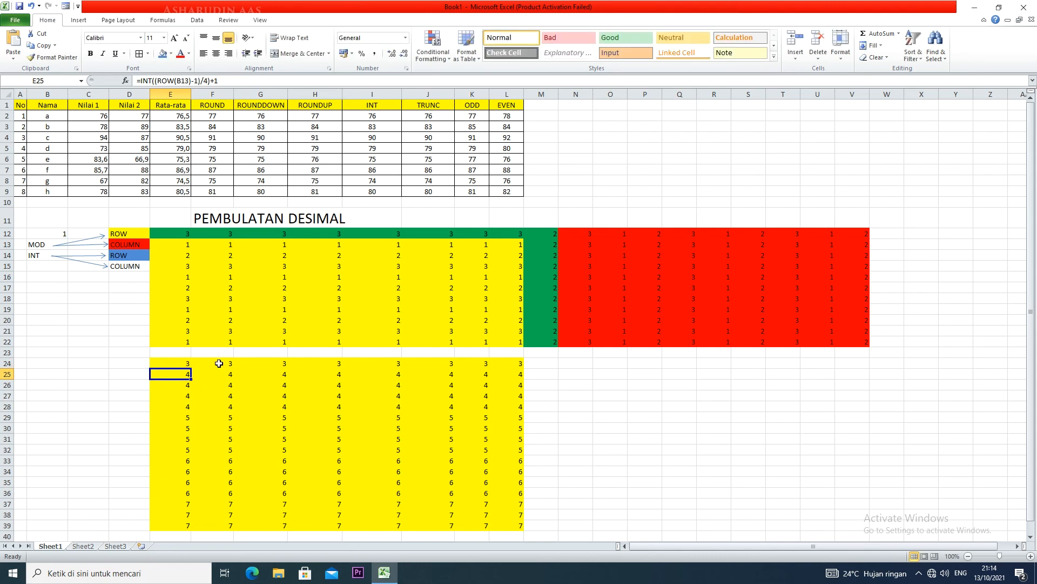
pyautogui.click(186, 363)
pyautogui.moveTo(191, 368); pyautogui.dragTo(526, 519)
# Step: Inspect the repeating groups of values and their formulas in the refilled block E24:L39
pyautogui.click(183, 438)
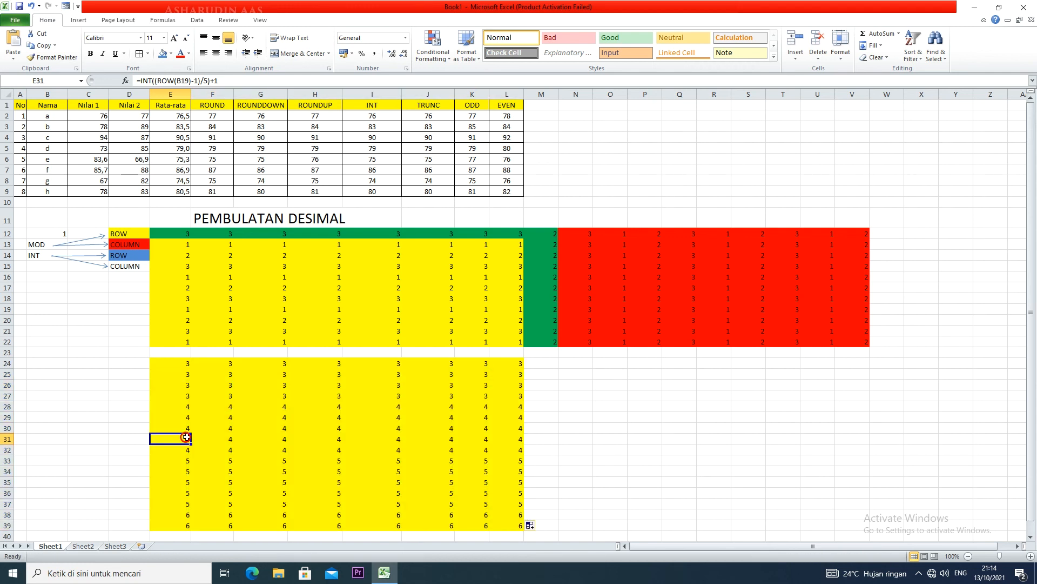
pyautogui.click(188, 405)
pyautogui.click(186, 417)
pyautogui.click(187, 427)
pyautogui.click(185, 439)
pyautogui.click(185, 450)
pyautogui.click(185, 460)
pyautogui.scroll(-1, 405, 479)
pyautogui.click(502, 483)
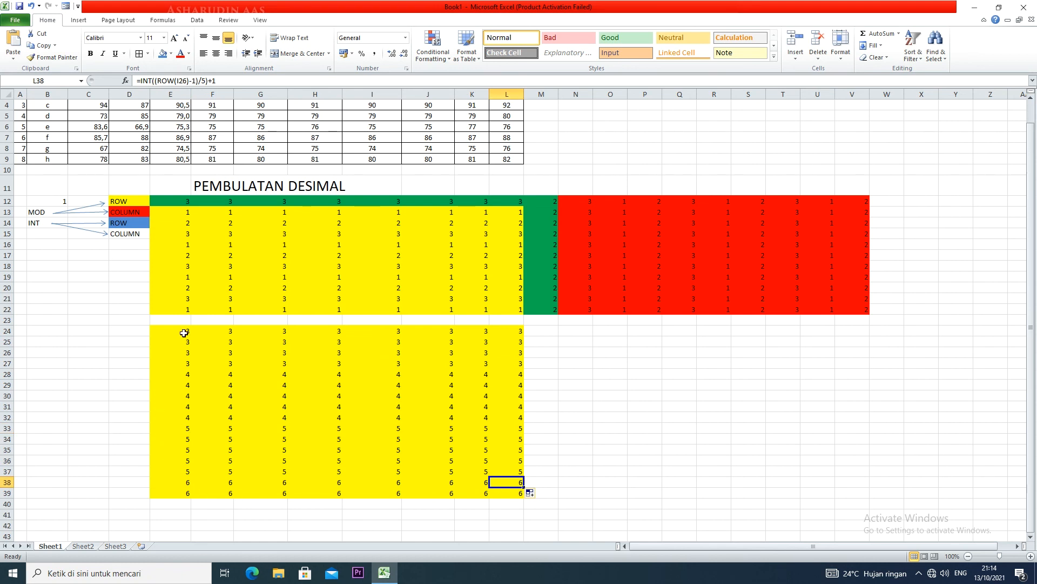
pyautogui.moveTo(162, 329); pyautogui.dragTo(503, 502)
pyautogui.click(472, 483)
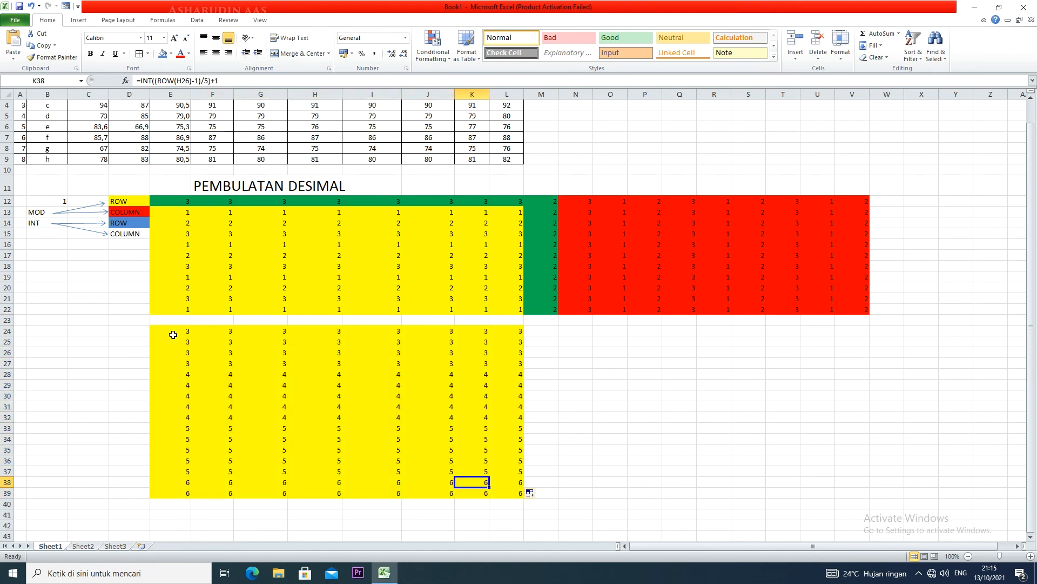
# Step: Fill the first row of the lower block, E24:L24, with blue
pyautogui.moveTo(173, 331); pyautogui.dragTo(523, 336)
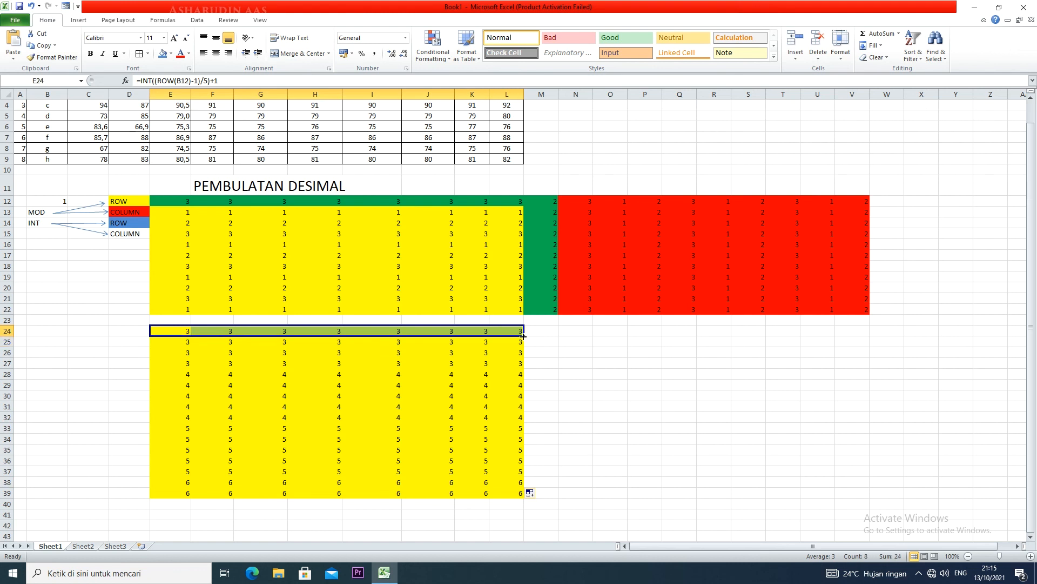
pyautogui.click(162, 53)
pyautogui.click(578, 377)
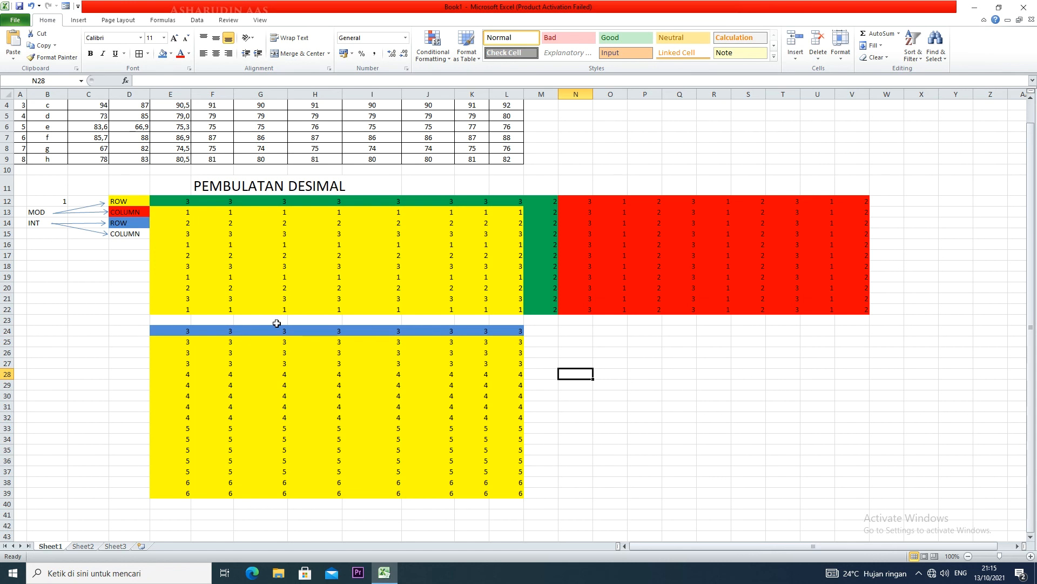
# Step: Fill the second COLUMN label, cell D15, with the standard light blue
pyautogui.click(542, 335)
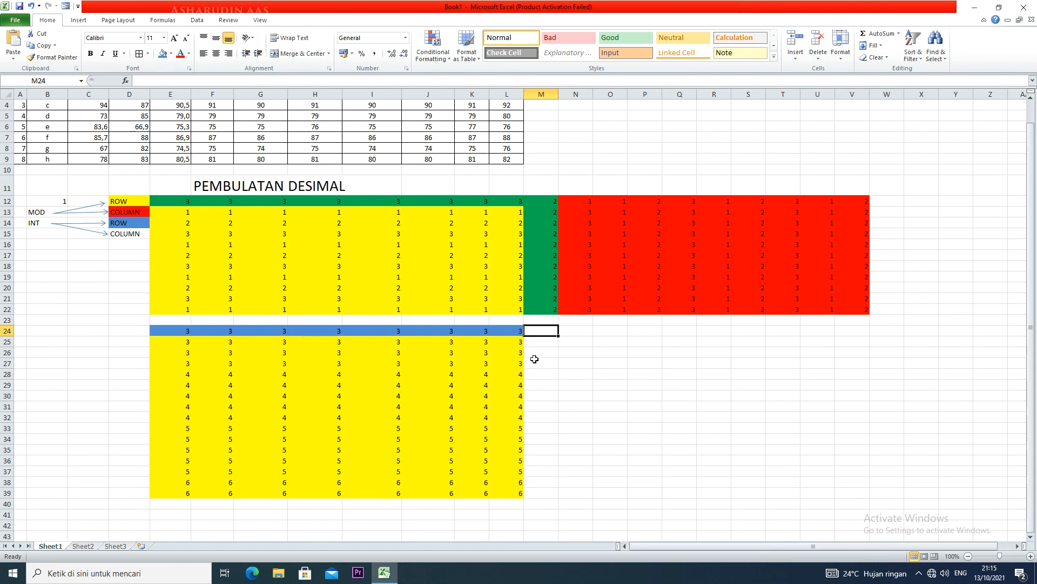
pyautogui.click(145, 246)
pyautogui.click(138, 232)
pyautogui.click(171, 54)
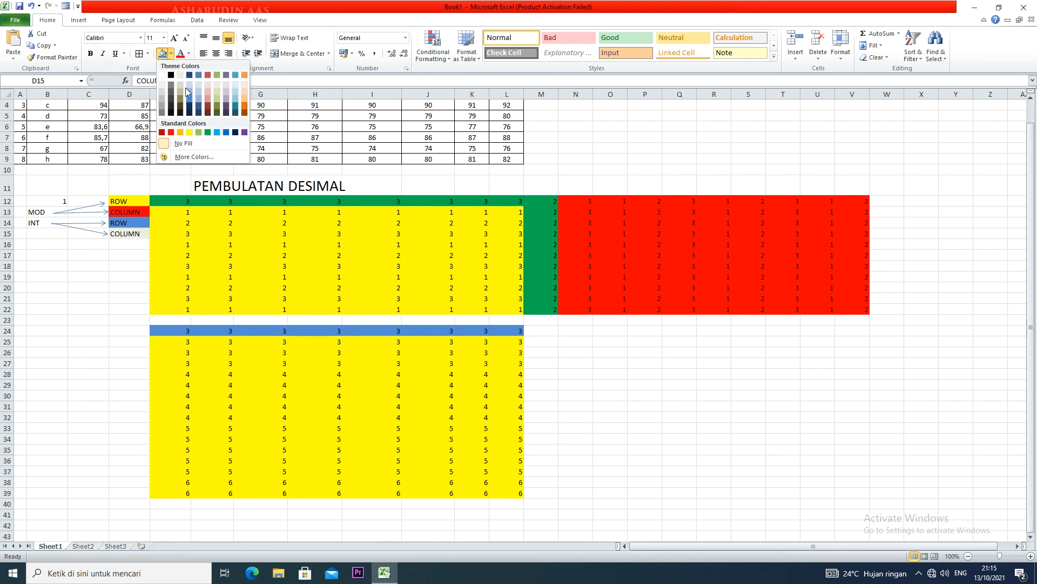
pyautogui.click(217, 132)
pyautogui.click(550, 332)
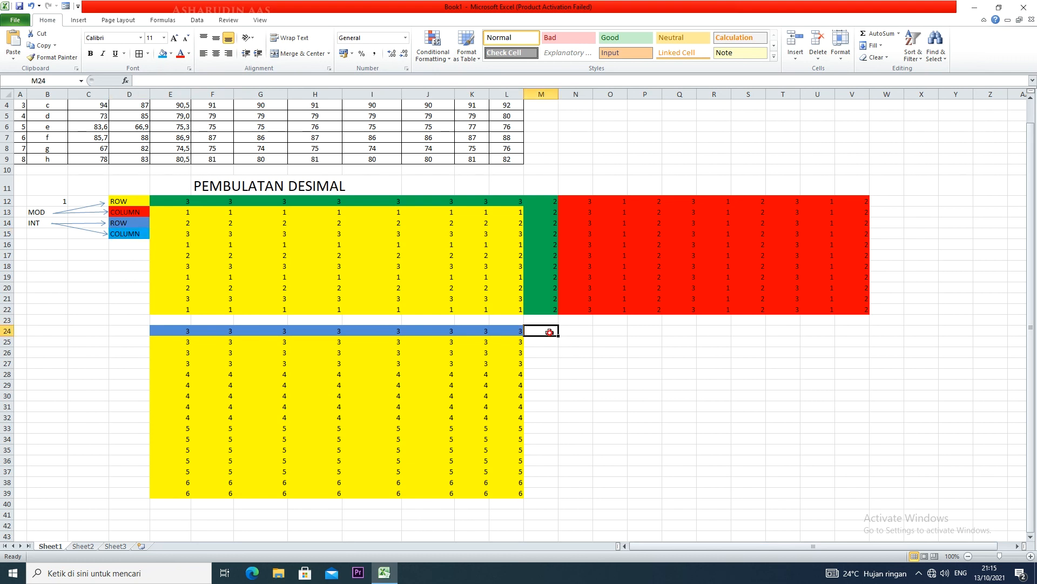
# Step: Copy the INT and ROW formula from E24 across the lower block E24:M41
pyautogui.click(506, 332)
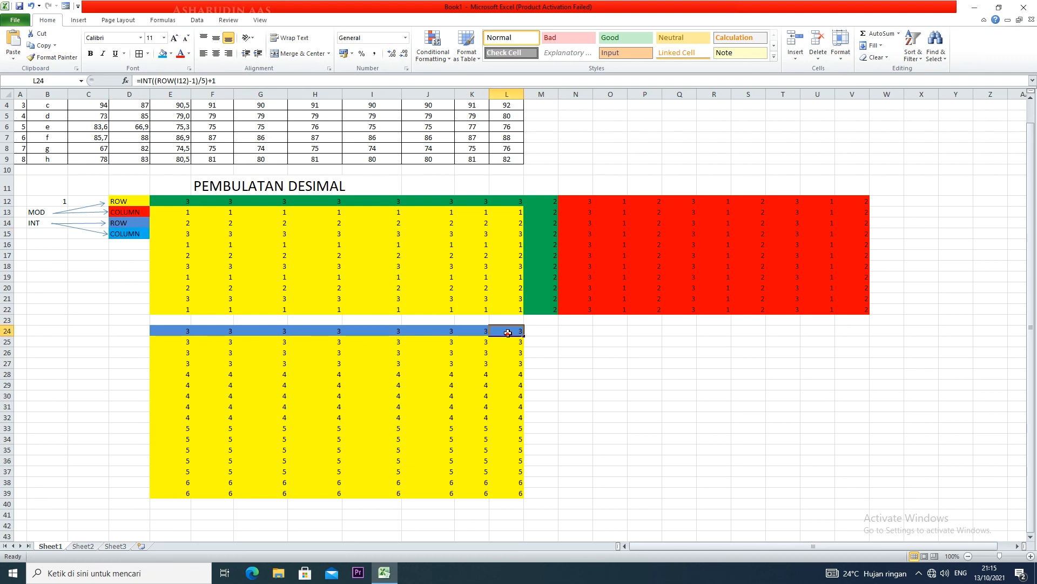
pyautogui.click(162, 331)
pyautogui.moveTo(192, 336); pyautogui.dragTo(554, 524)
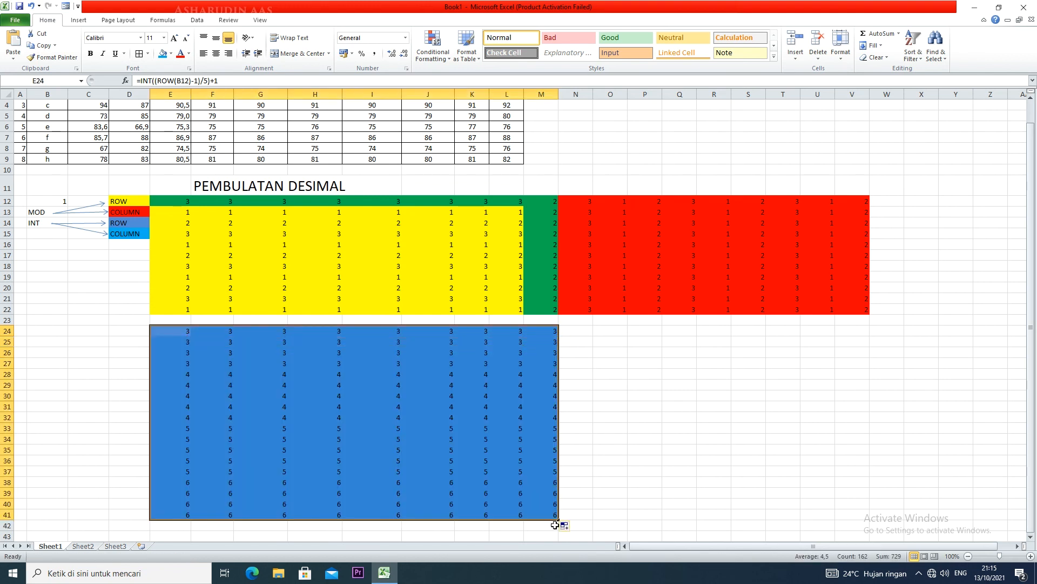
pyautogui.click(530, 450)
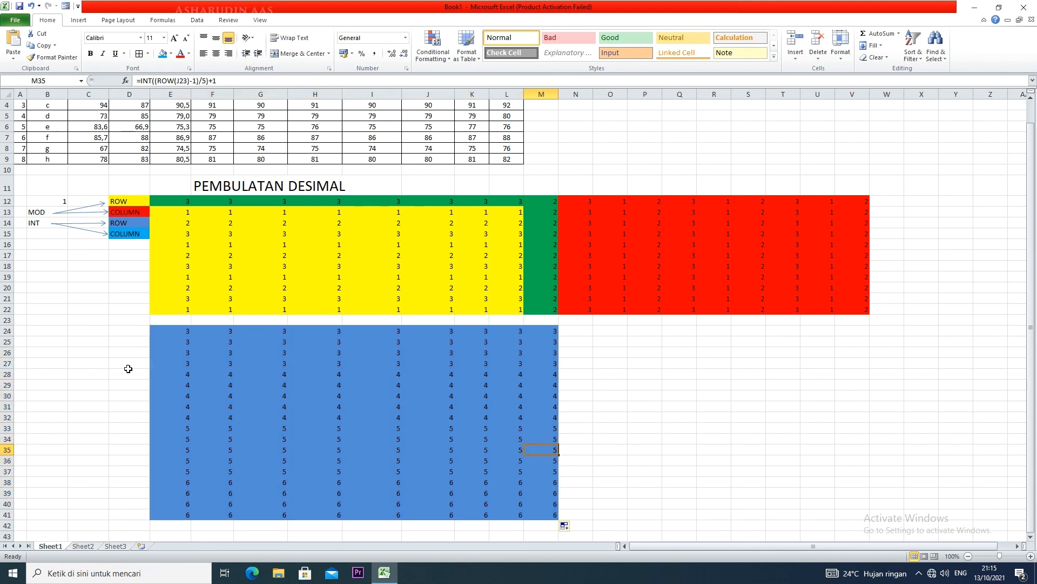
# Step: Apply a blue theme fill to the whole range E24:M41
pyautogui.moveTo(157, 336); pyautogui.dragTo(530, 511)
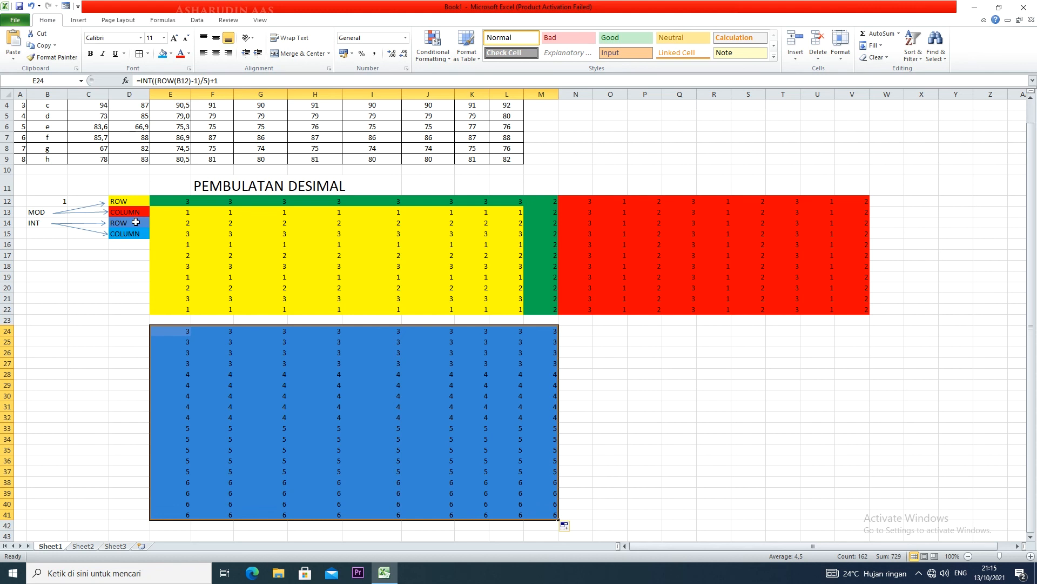
pyautogui.click(171, 53)
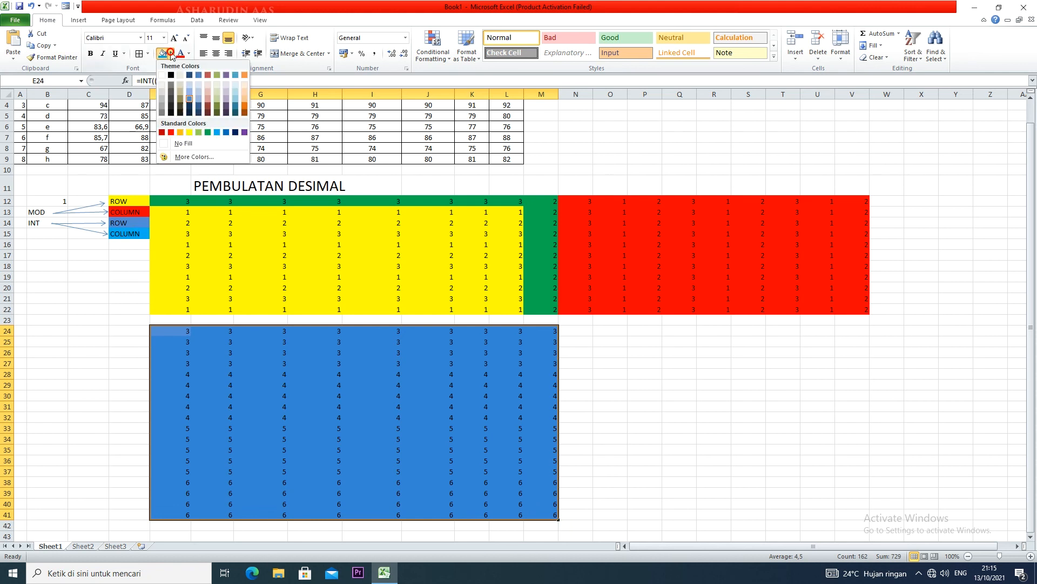
pyautogui.click(189, 103)
pyautogui.click(578, 339)
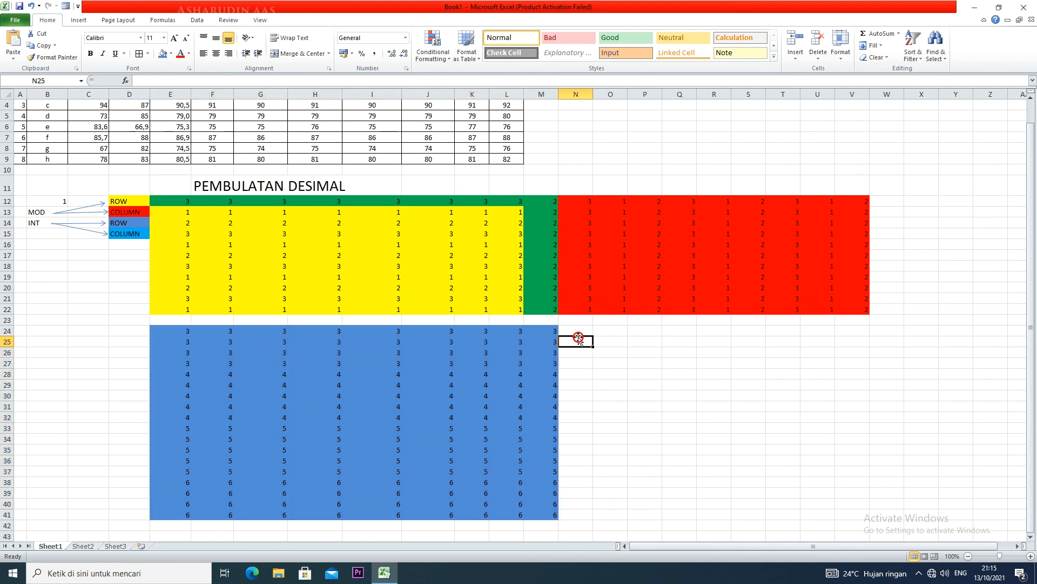
# Step: Enter the formula =INT((COLUMN(B12)-1)/3)+1 in cell N24, beside the blue block
pyautogui.click(584, 331)
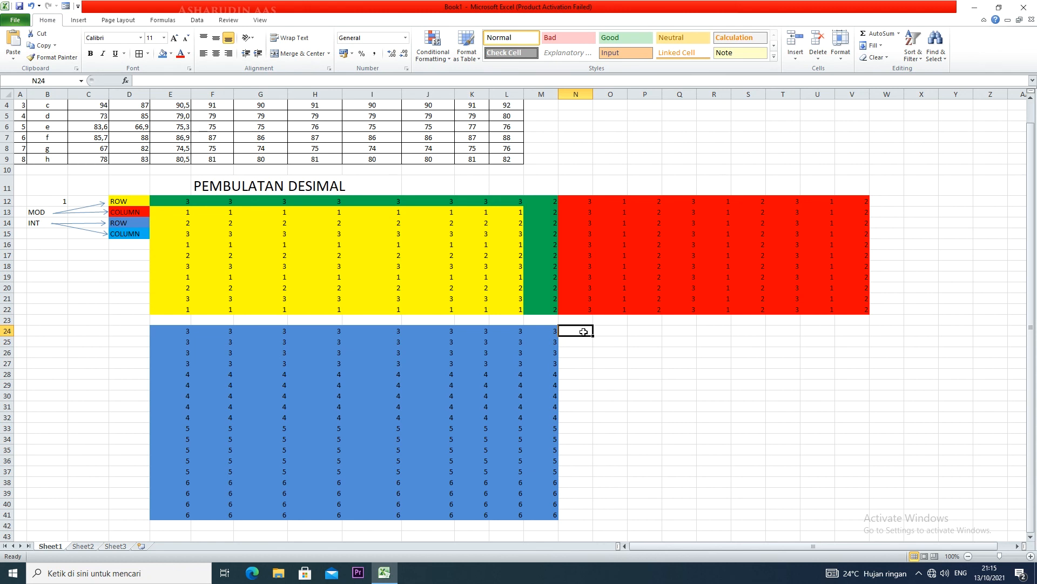
pyautogui.write('=INT(')
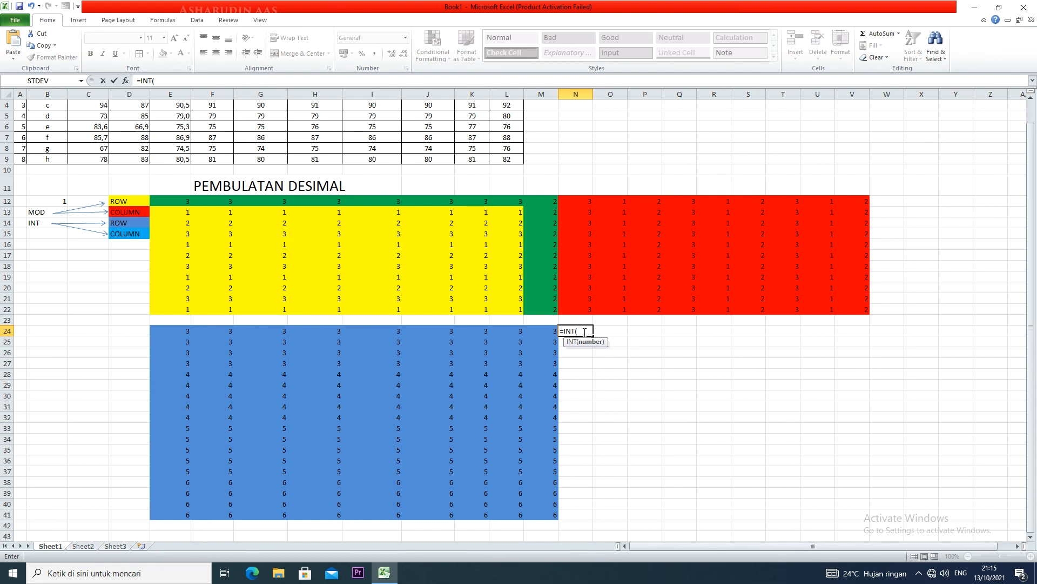
pyautogui.write('(COLUMN(')
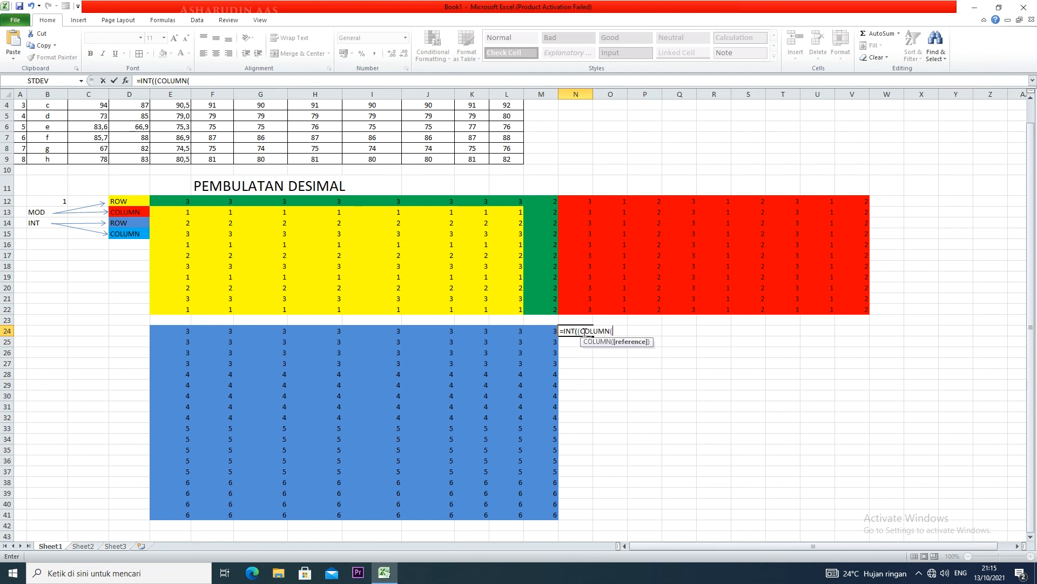
pyautogui.click(45, 200)
pyautogui.write(')-')
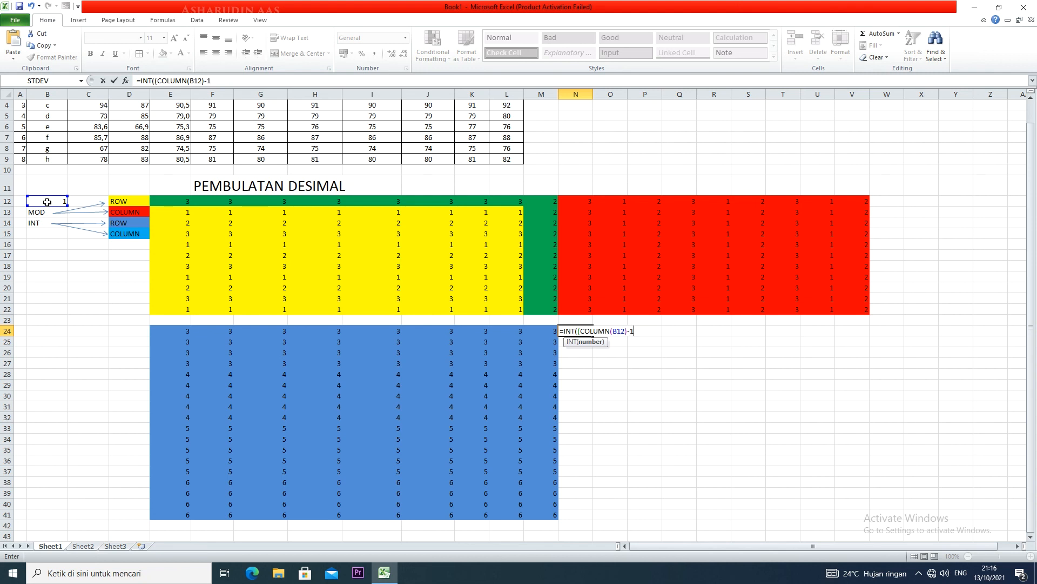
pyautogui.write('1)/3)')
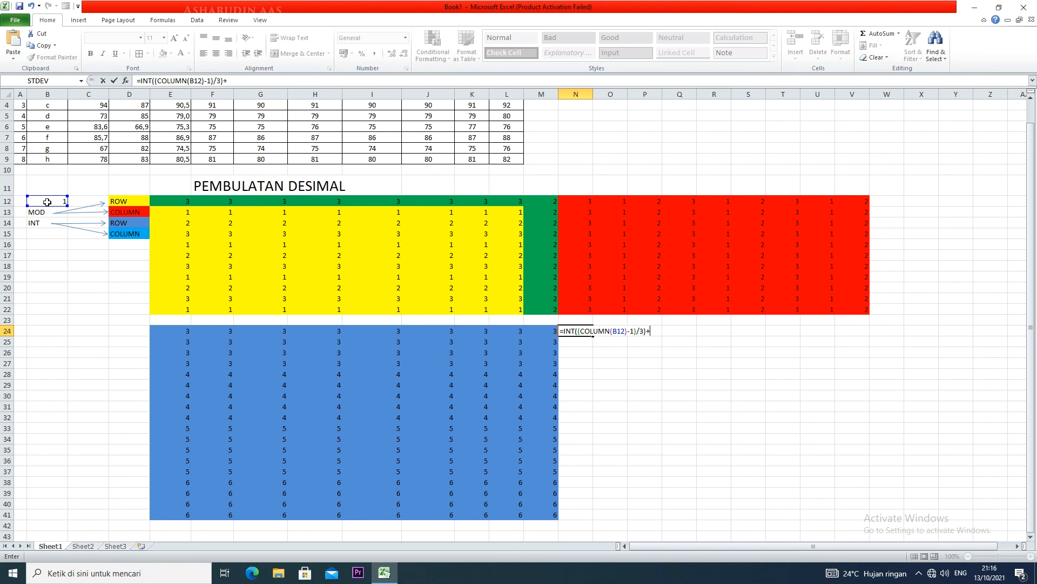
pyautogui.write('+1')
pyautogui.press('Return')
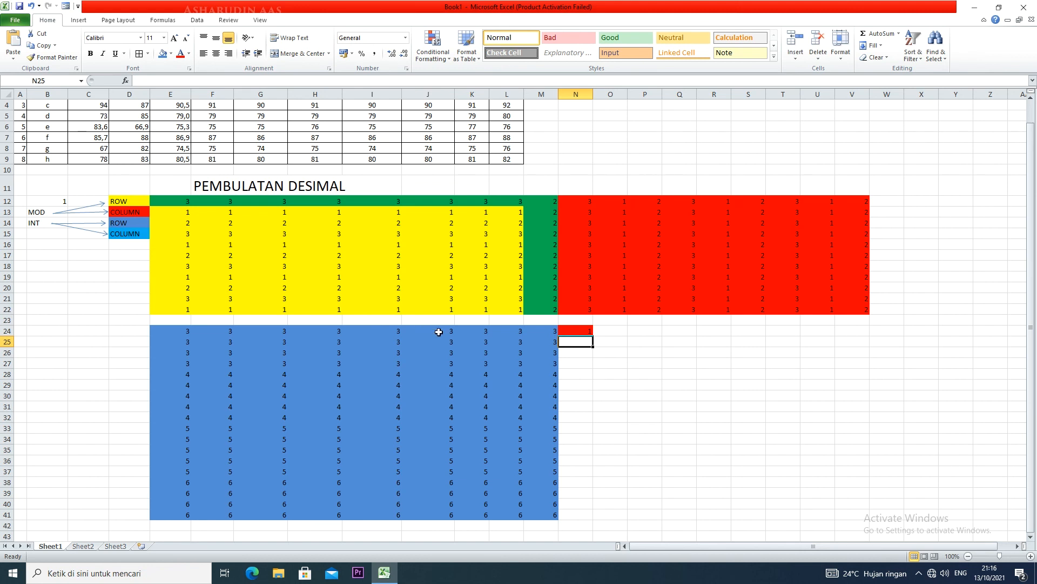
# Step: Fill the first row of the blue block, E24:M24, with yellow
pyautogui.click(579, 330)
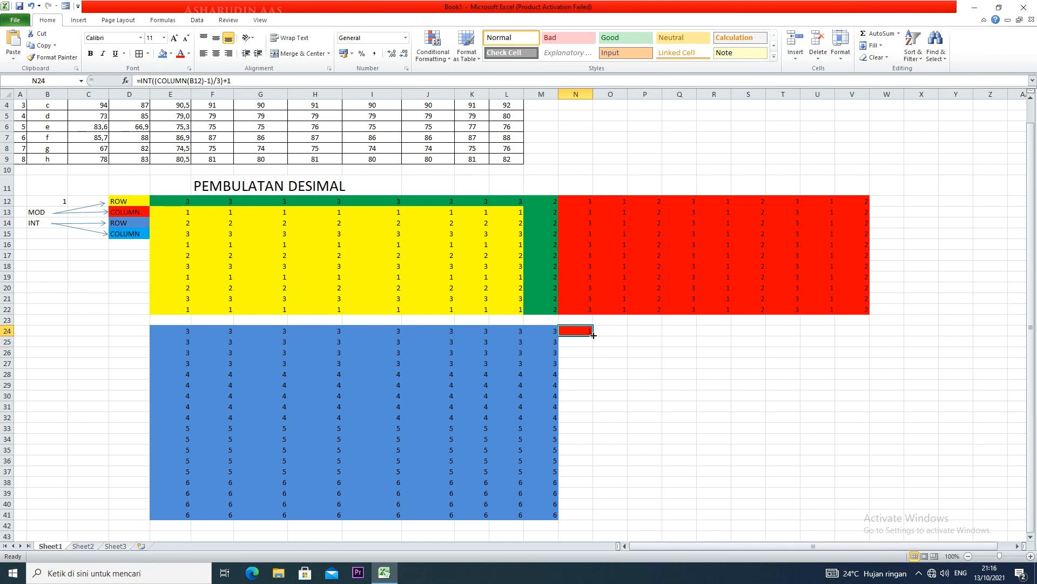
pyautogui.click(340, 351)
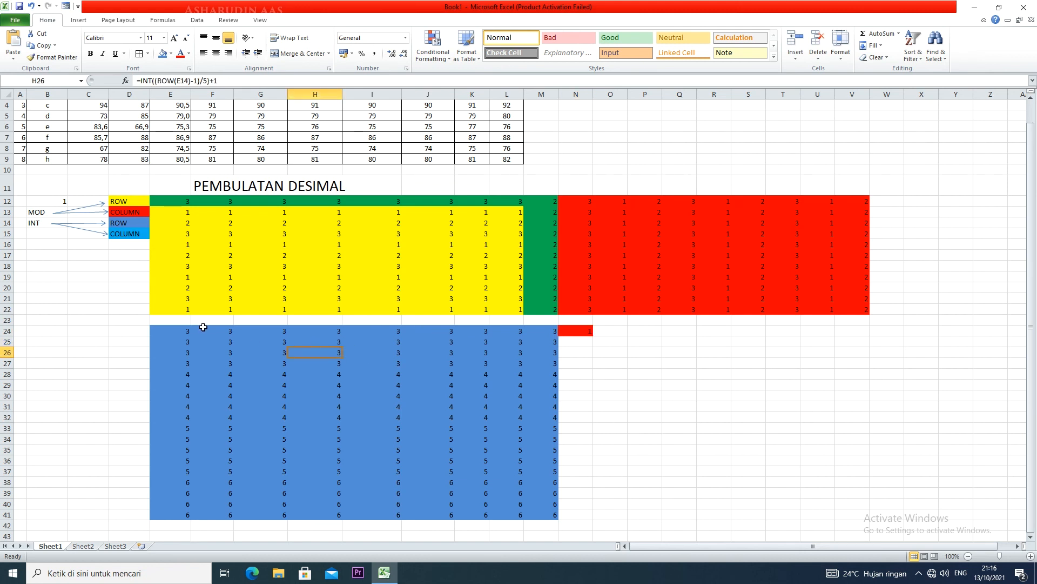
pyautogui.moveTo(180, 331); pyautogui.dragTo(547, 332)
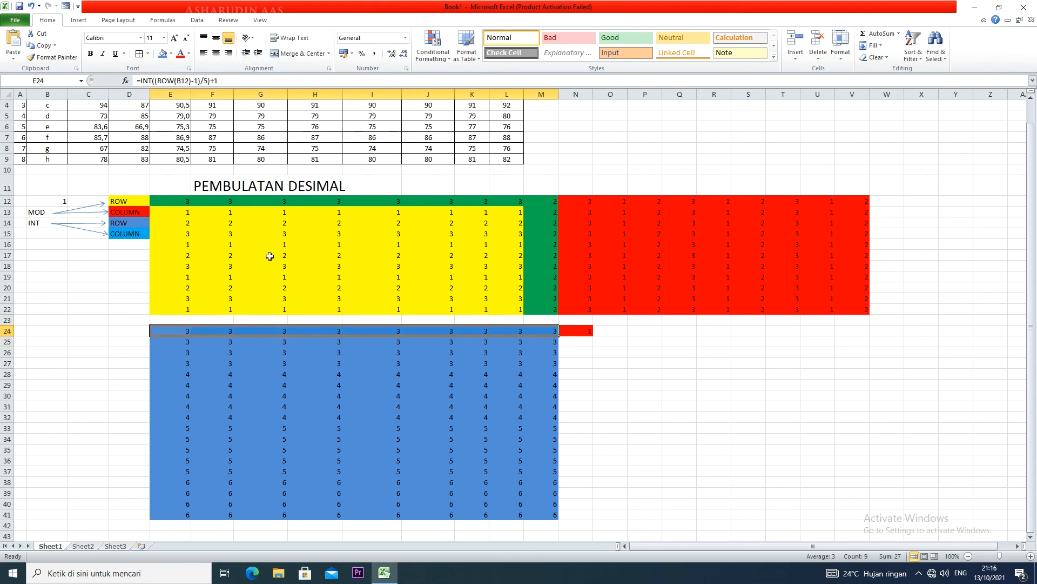
pyautogui.click(171, 53)
pyautogui.click(189, 132)
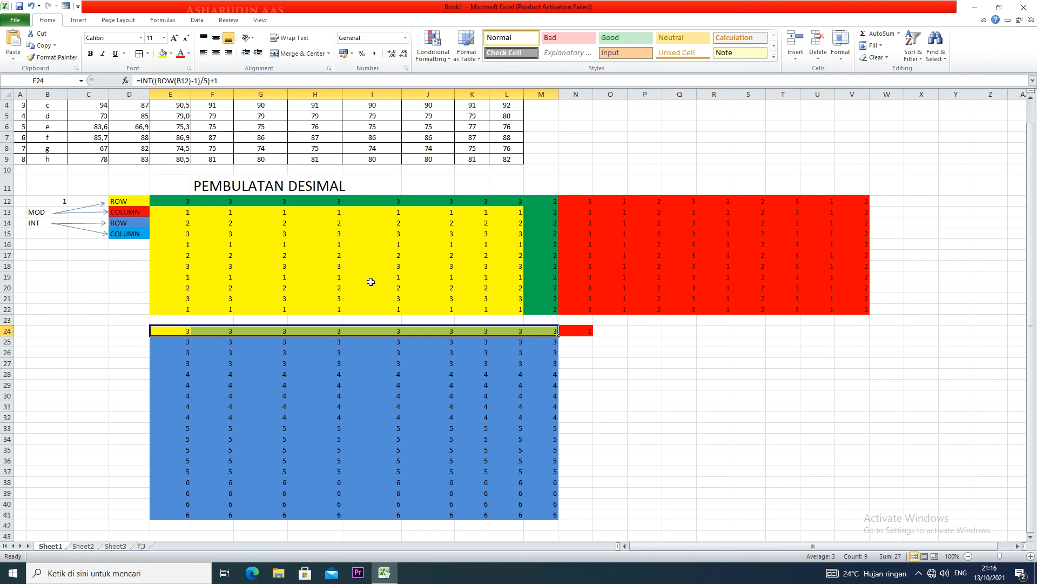
# Step: Copy the INT and COLUMN formula from N24 down to row 41 and across to column Z
pyautogui.click(594, 333)
pyautogui.moveTo(594, 337); pyautogui.dragTo(595, 520)
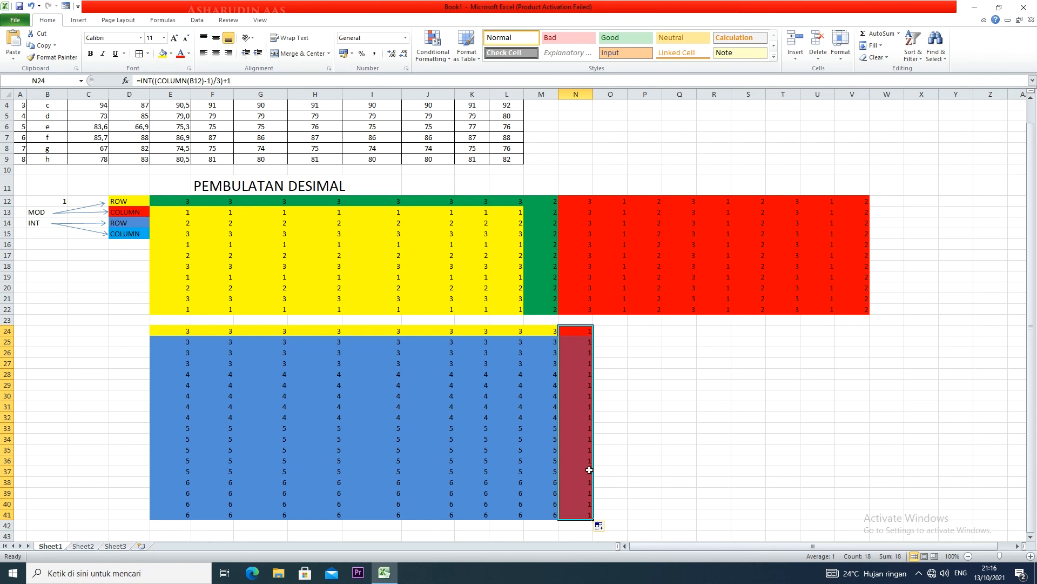
pyautogui.moveTo(592, 519); pyautogui.dragTo(1005, 506)
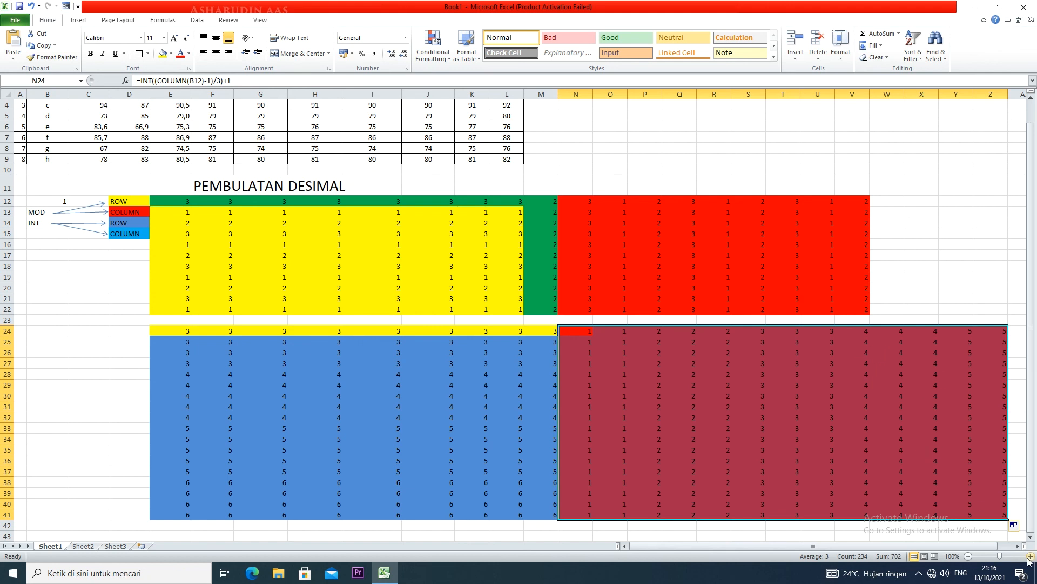
# Step: Fill the first column of the INT and COLUMN block, N24:N41, with yellow
pyautogui.moveTo(574, 331); pyautogui.dragTo(564, 516)
pyautogui.click(564, 516)
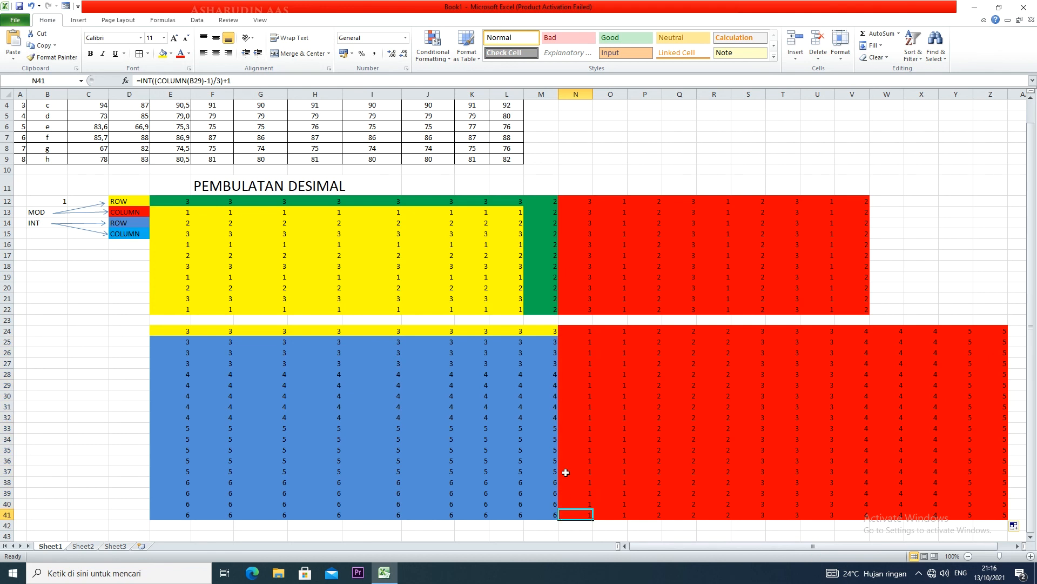
pyautogui.moveTo(582, 334); pyautogui.dragTo(564, 348)
pyautogui.moveTo(567, 493); pyautogui.dragTo(574, 334)
pyautogui.hotkey('shift', 'Down')
pyautogui.moveTo(575, 331); pyautogui.dragTo(562, 509)
pyautogui.click(165, 56)
pyautogui.click(393, 363)
pyautogui.click(147, 407)
pyautogui.click(121, 319)
pyautogui.keyDown('ctrl'); pyautogui.scroll(-1, 121, 319); pyautogui.keyUp('ctrl')
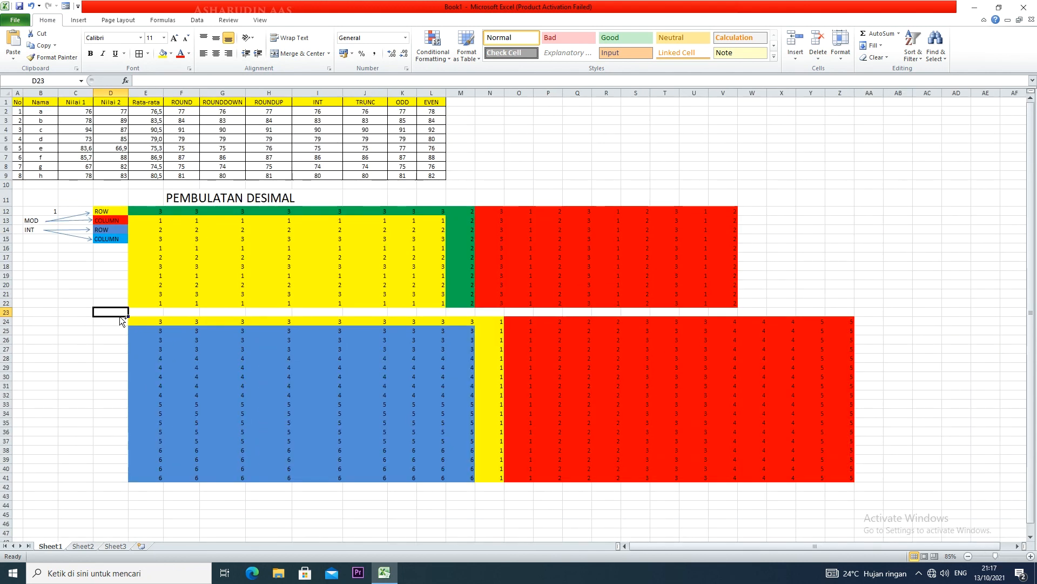
pyautogui.keyDown('ctrl'); pyautogui.scroll(1, 122, 318); pyautogui.keyUp('ctrl')
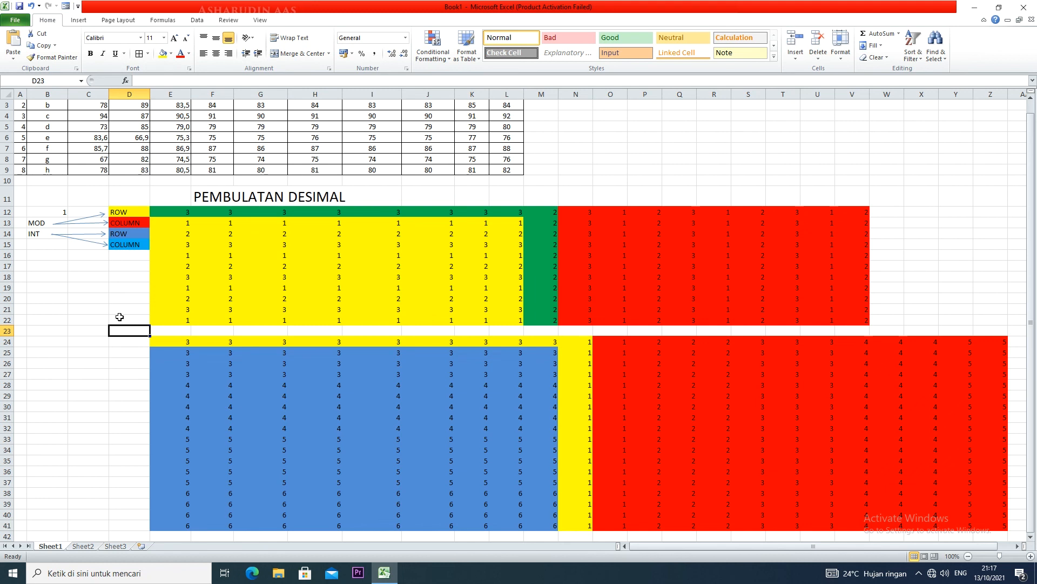
pyautogui.click(266, 502)
pyautogui.click(33, 334)
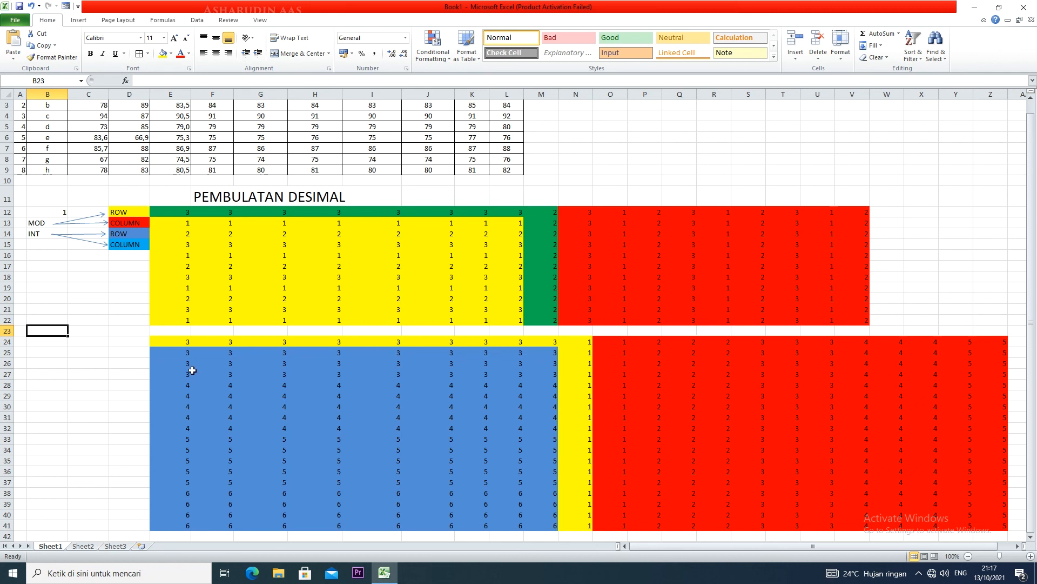
pyautogui.click(131, 361)
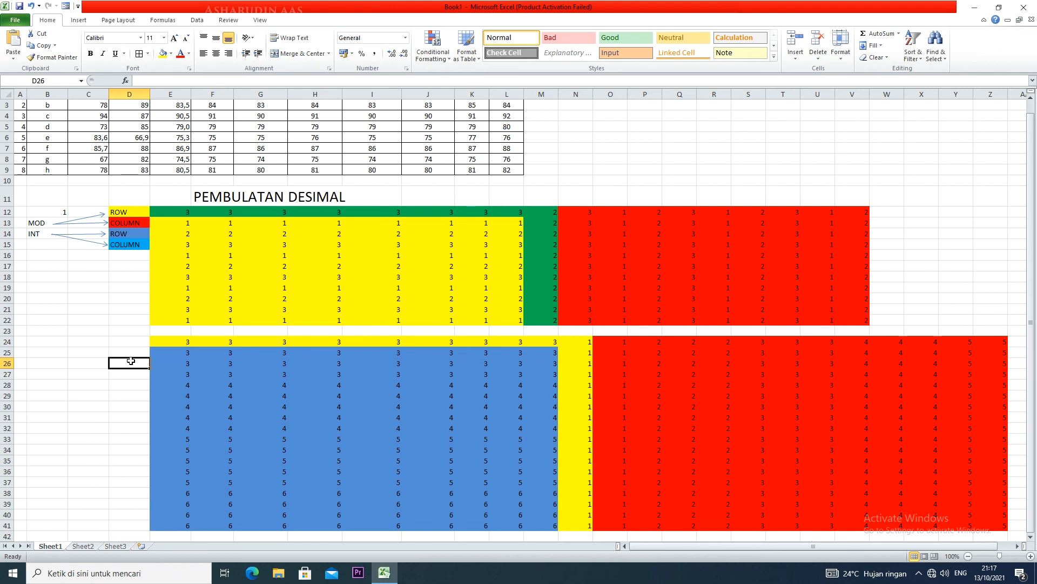
pyautogui.scroll(1, 130, 360)
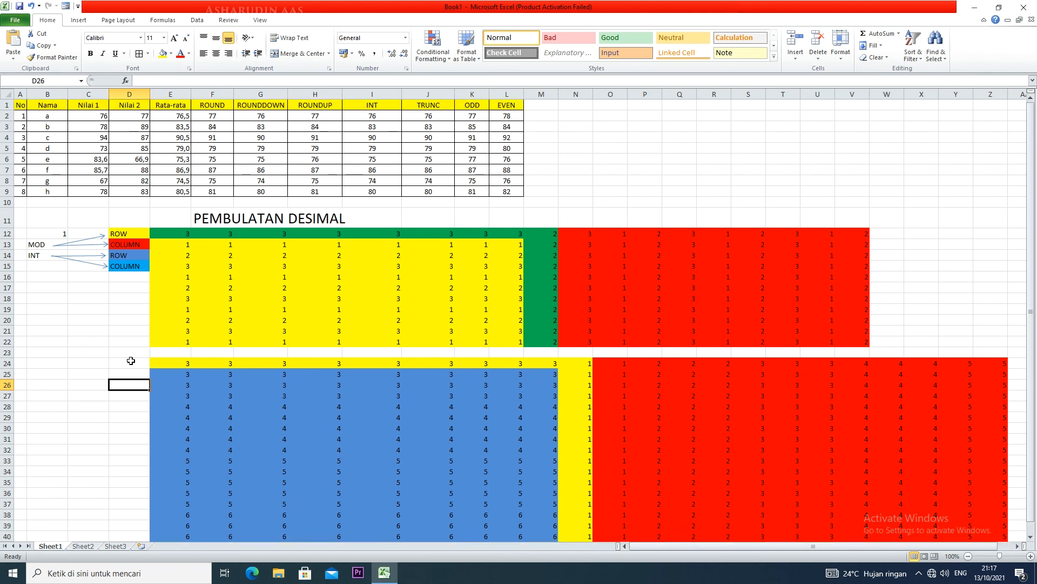